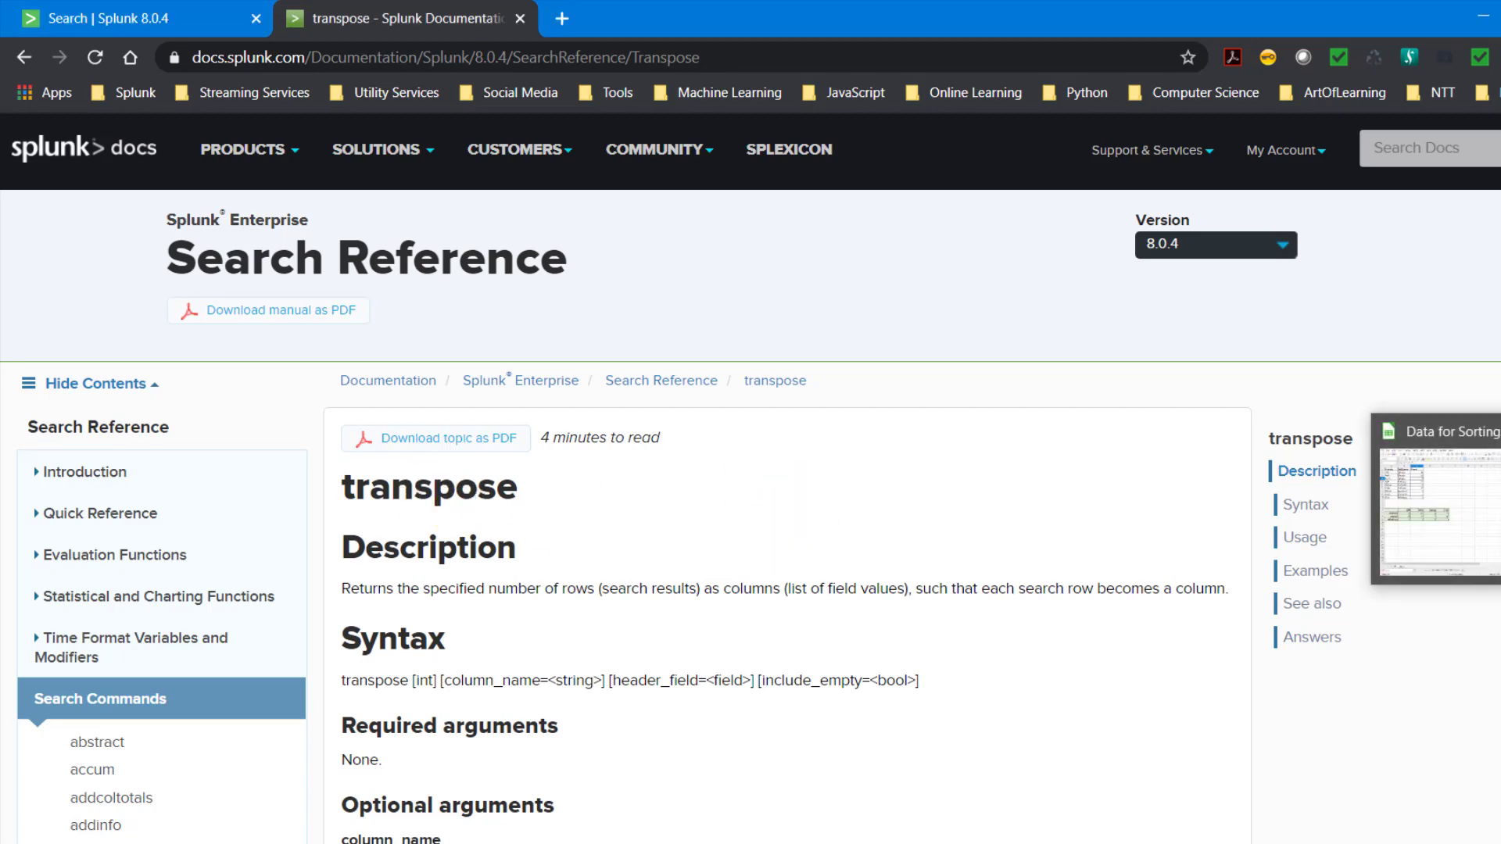
Switch to the Data for Sorting.xlsx spreadsheet in LibreOffice Calc and examine the source table's headers and the summary table's country and phone headings.
click(1447, 500)
key(ctrl+Up)
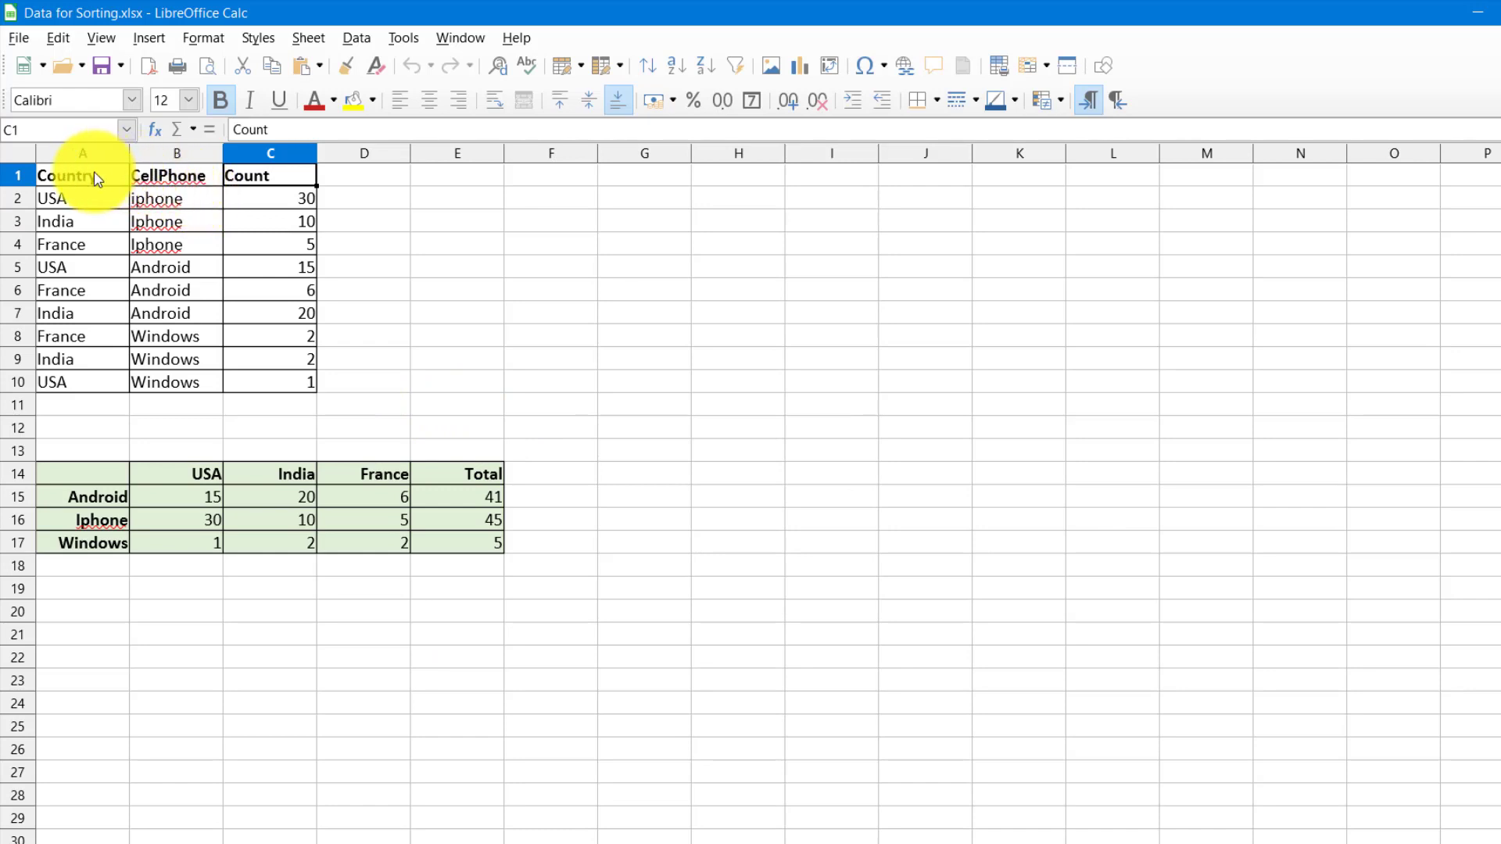
click(73, 182)
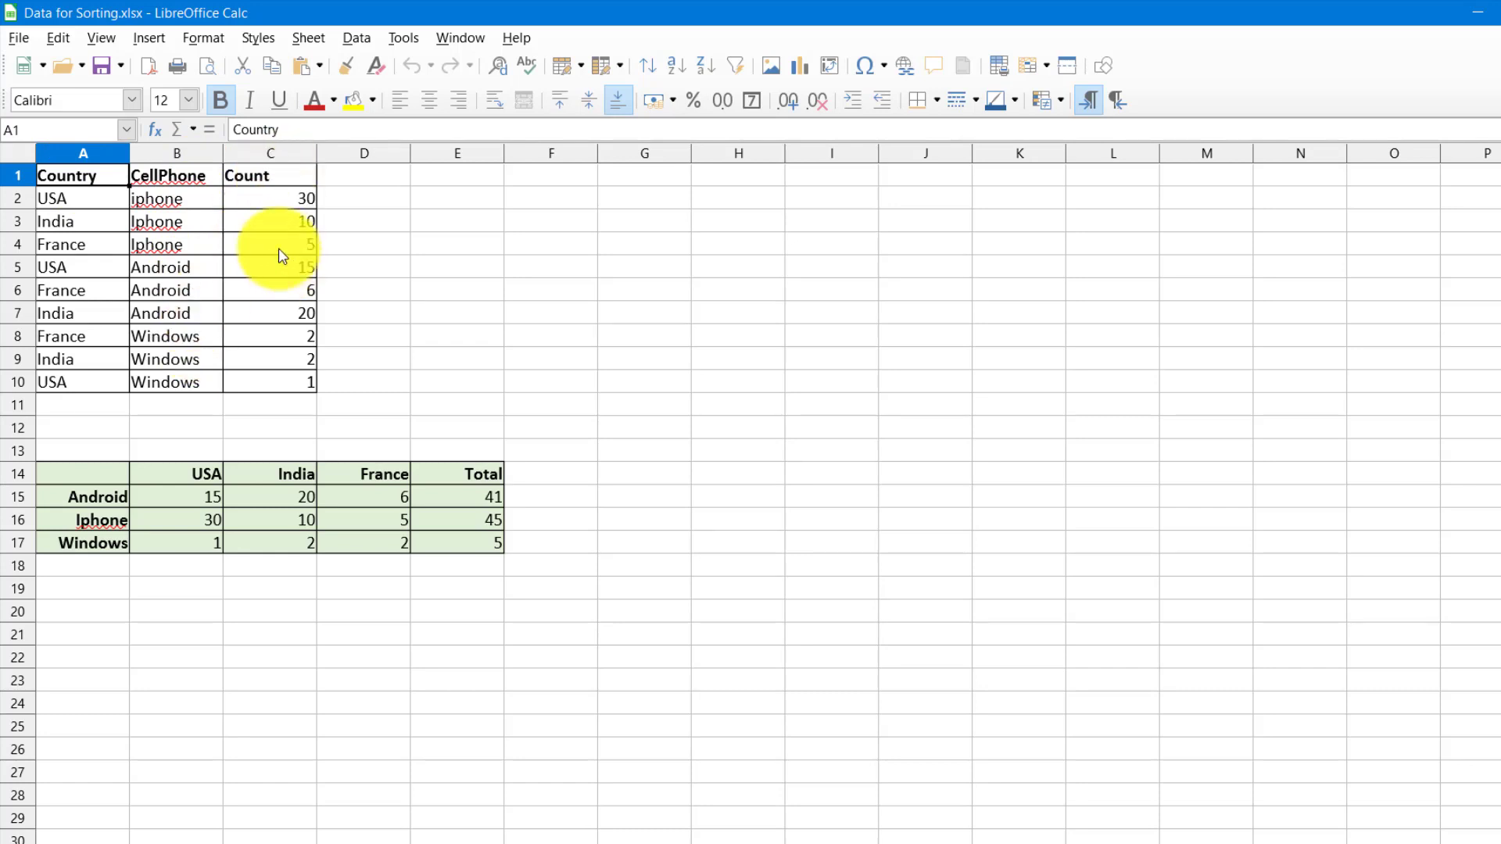
click(66, 478)
drag(67, 483, 462, 551)
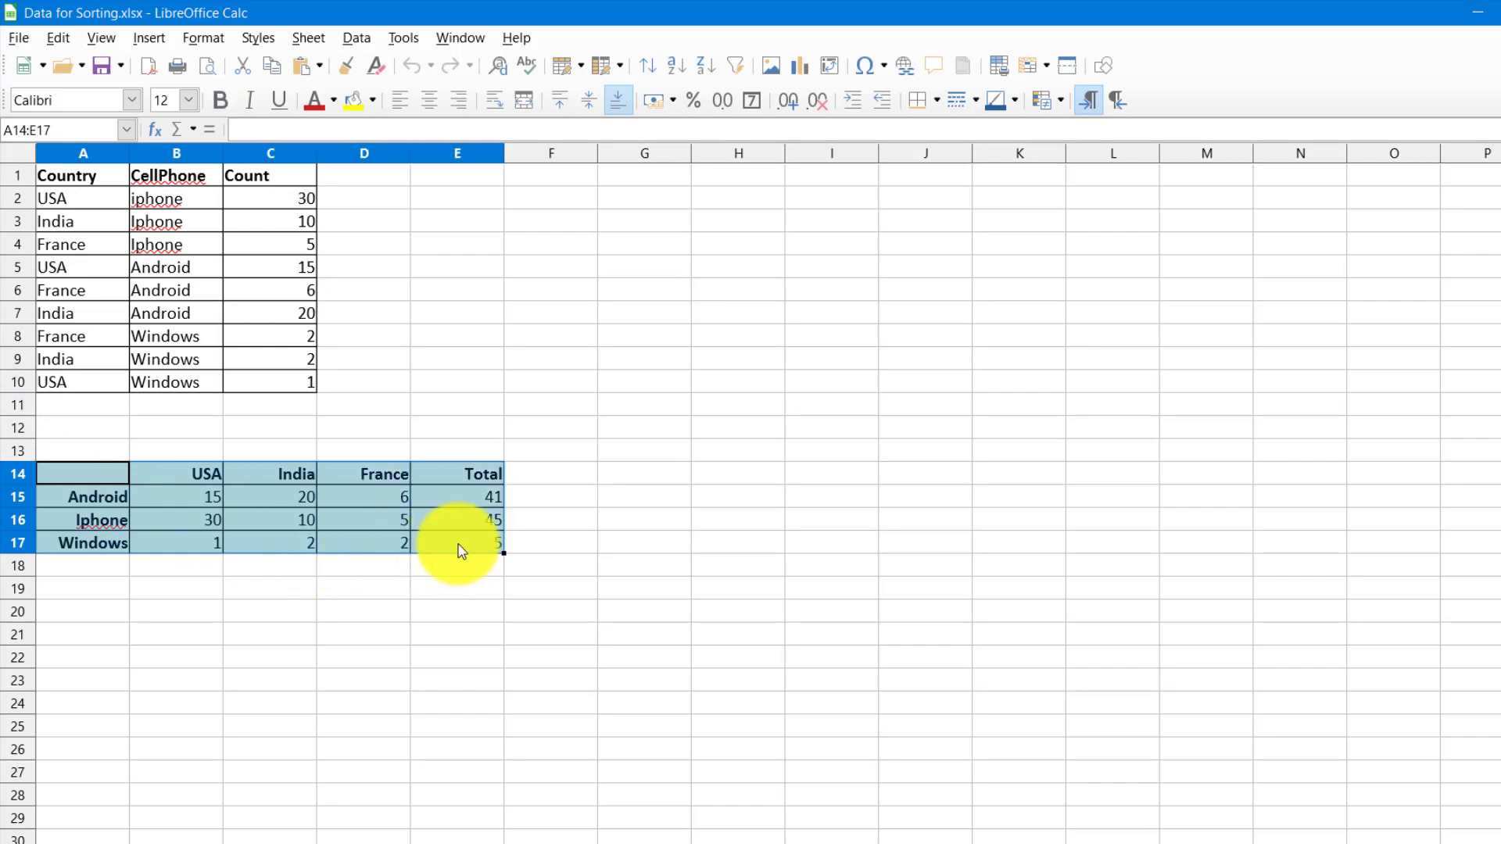
click(202, 481)
click(283, 471)
click(395, 476)
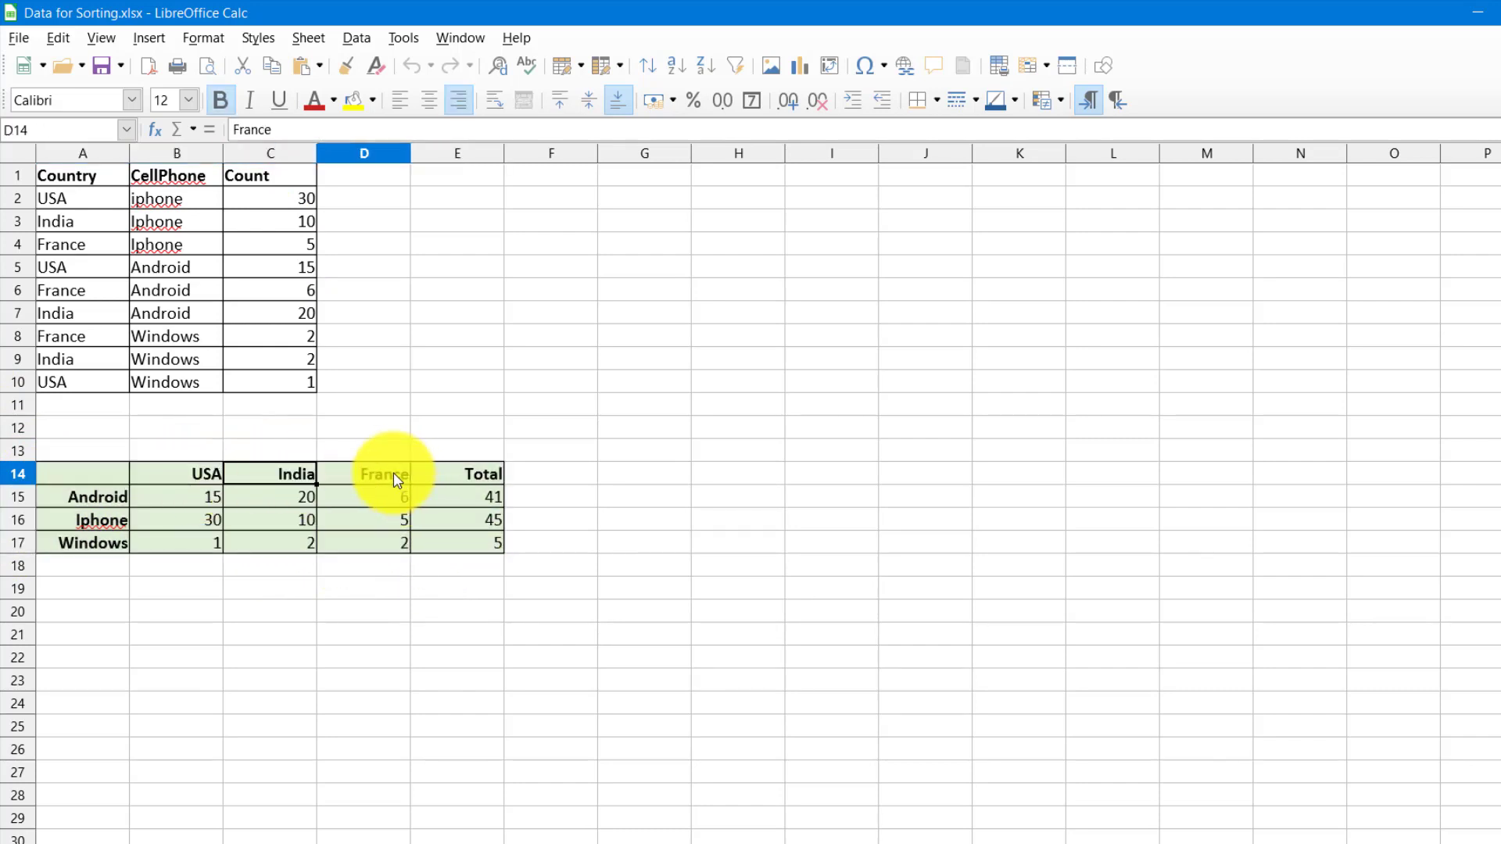
click(109, 502)
click(113, 523)
click(115, 545)
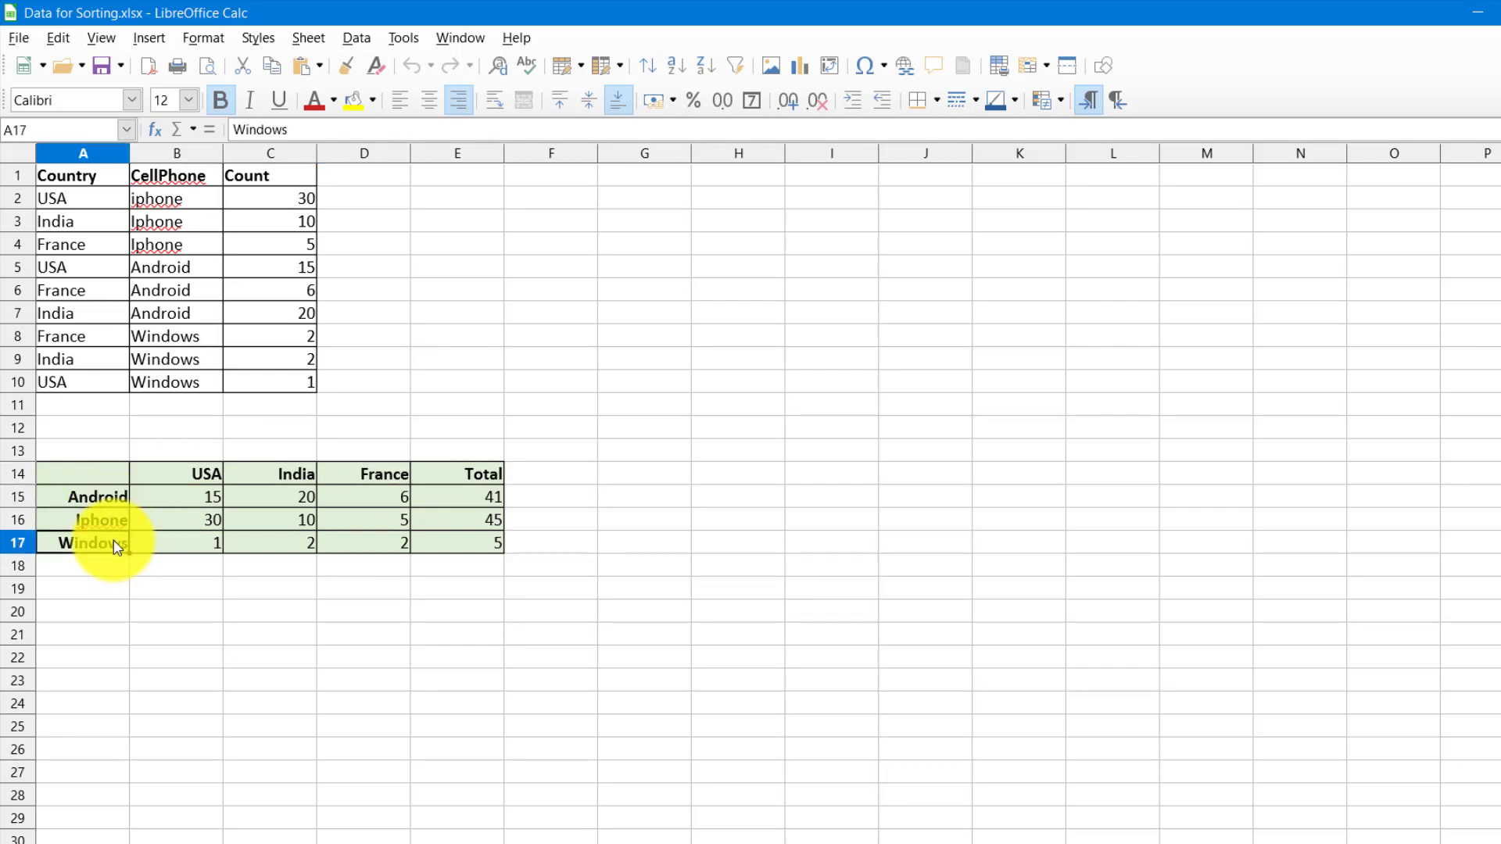
Examine the summary table's country counts and Total column against the source data in A1:C10.
click(182, 478)
click(297, 475)
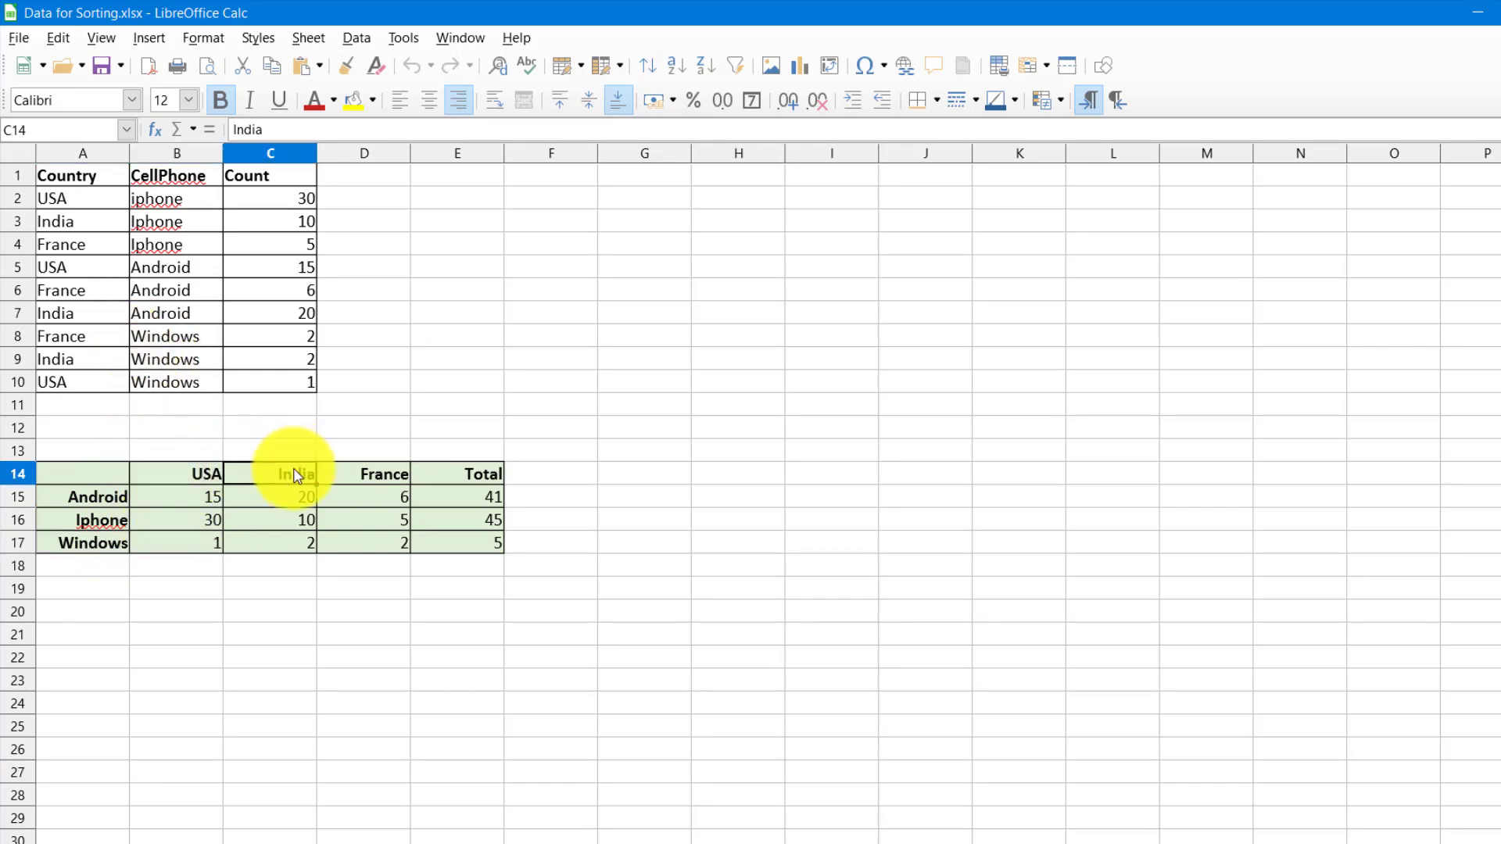
click(391, 474)
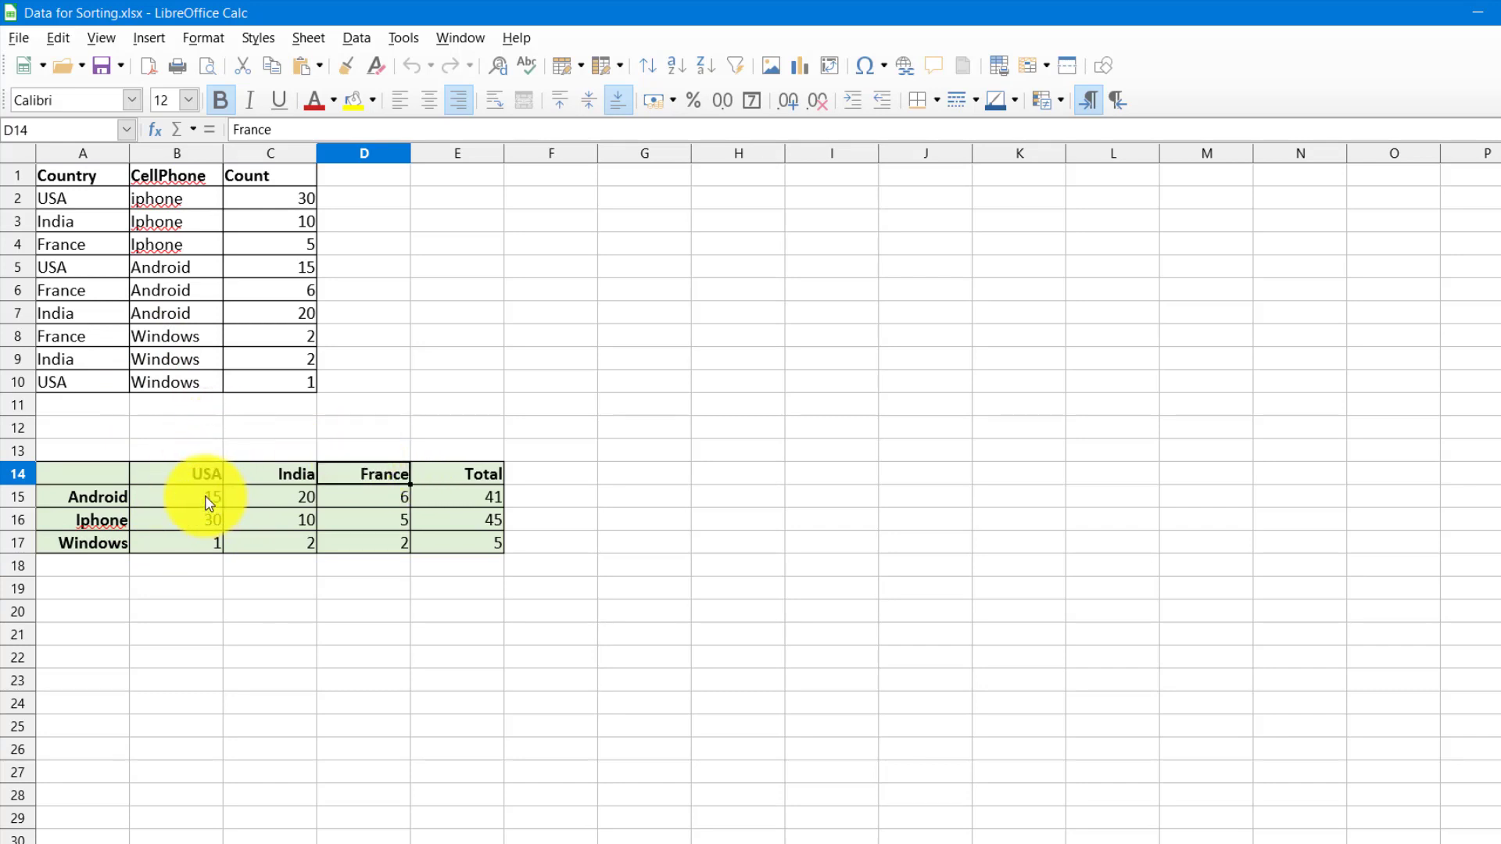
drag(208, 502, 215, 544)
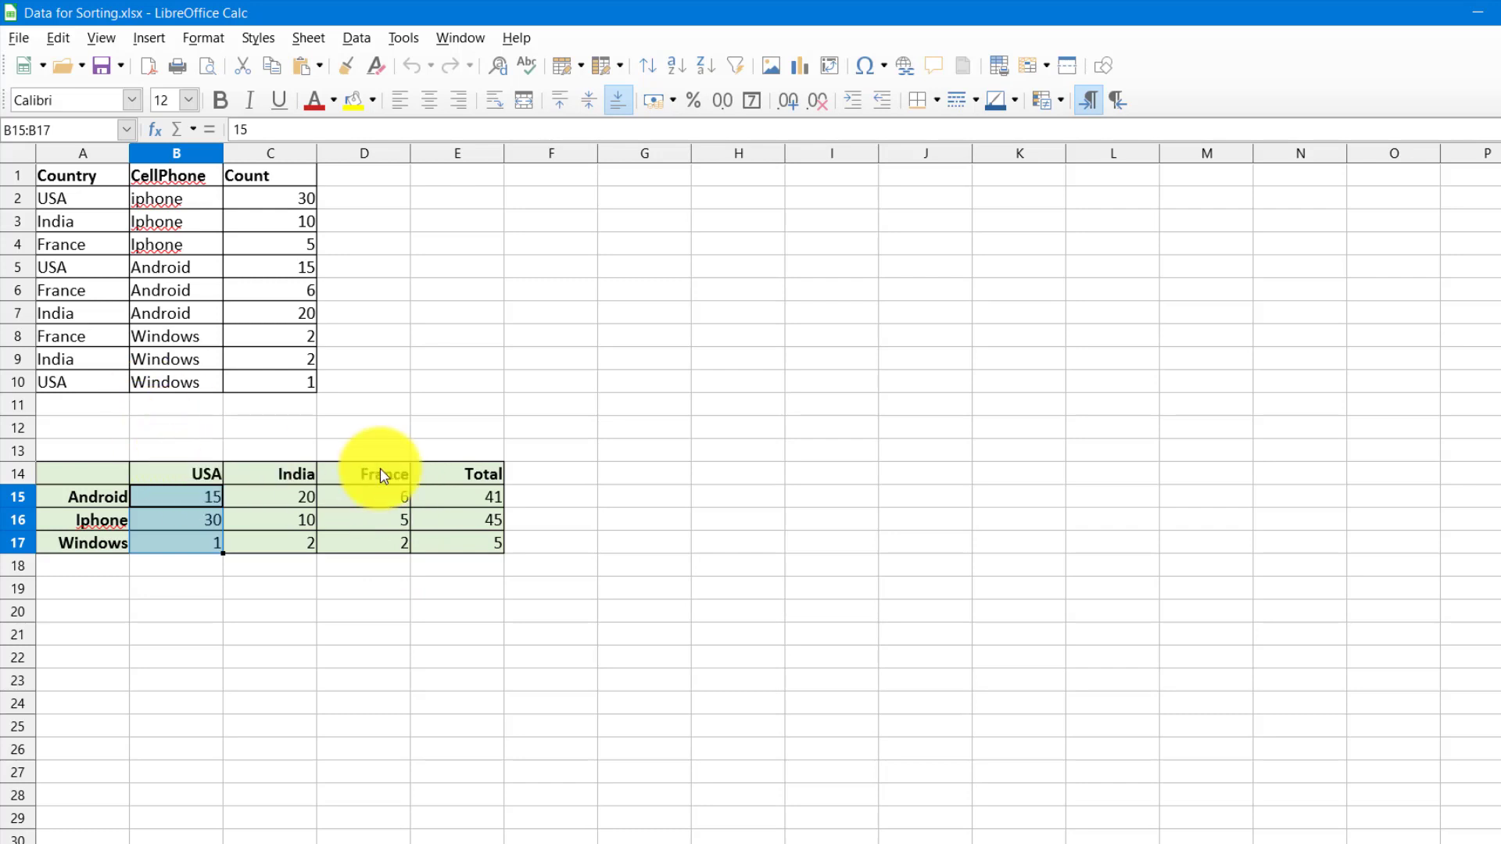
click(217, 479)
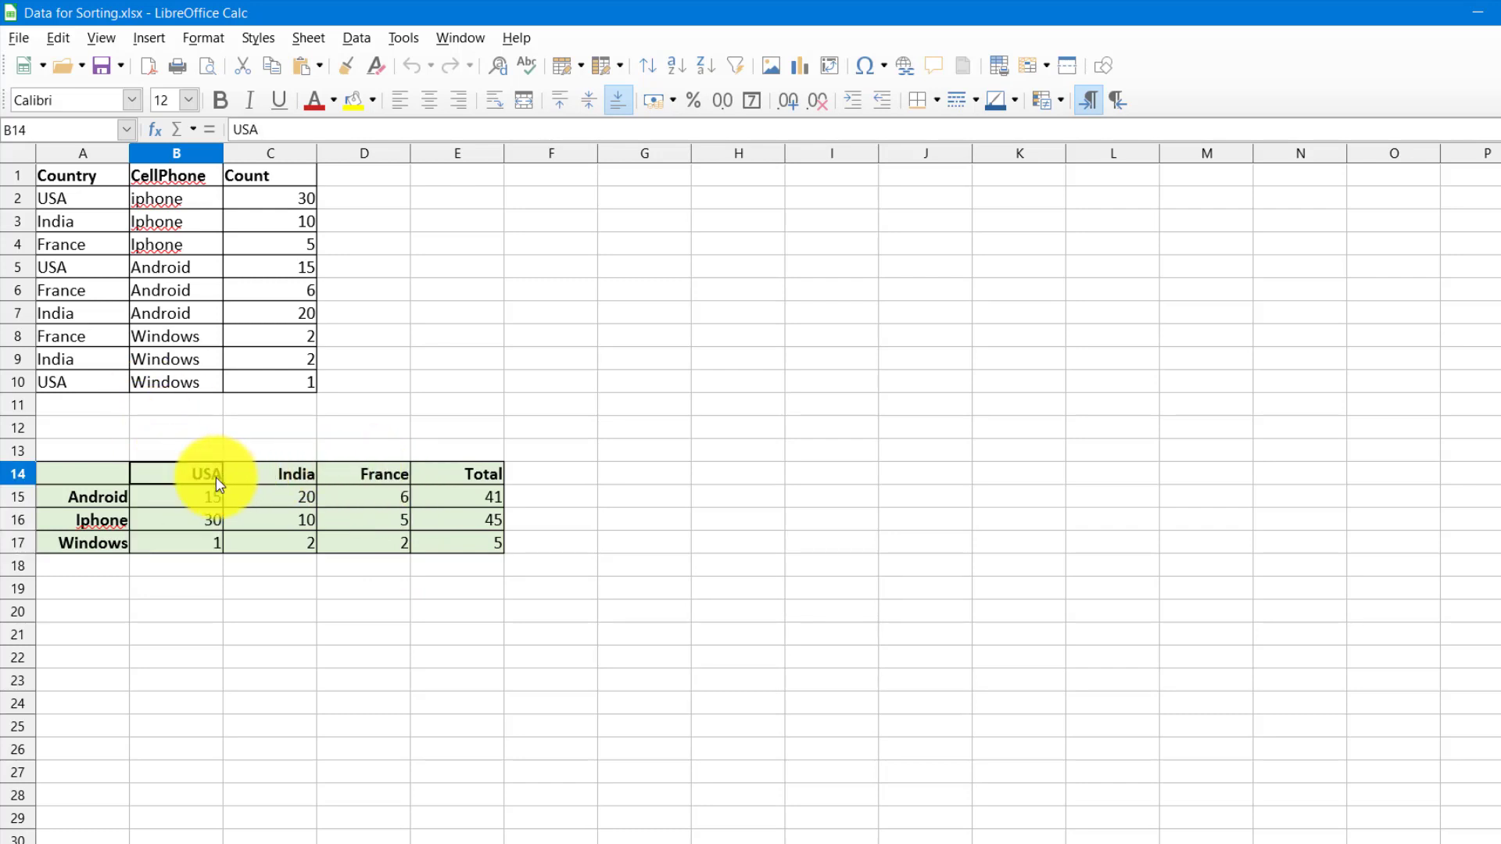
click(482, 478)
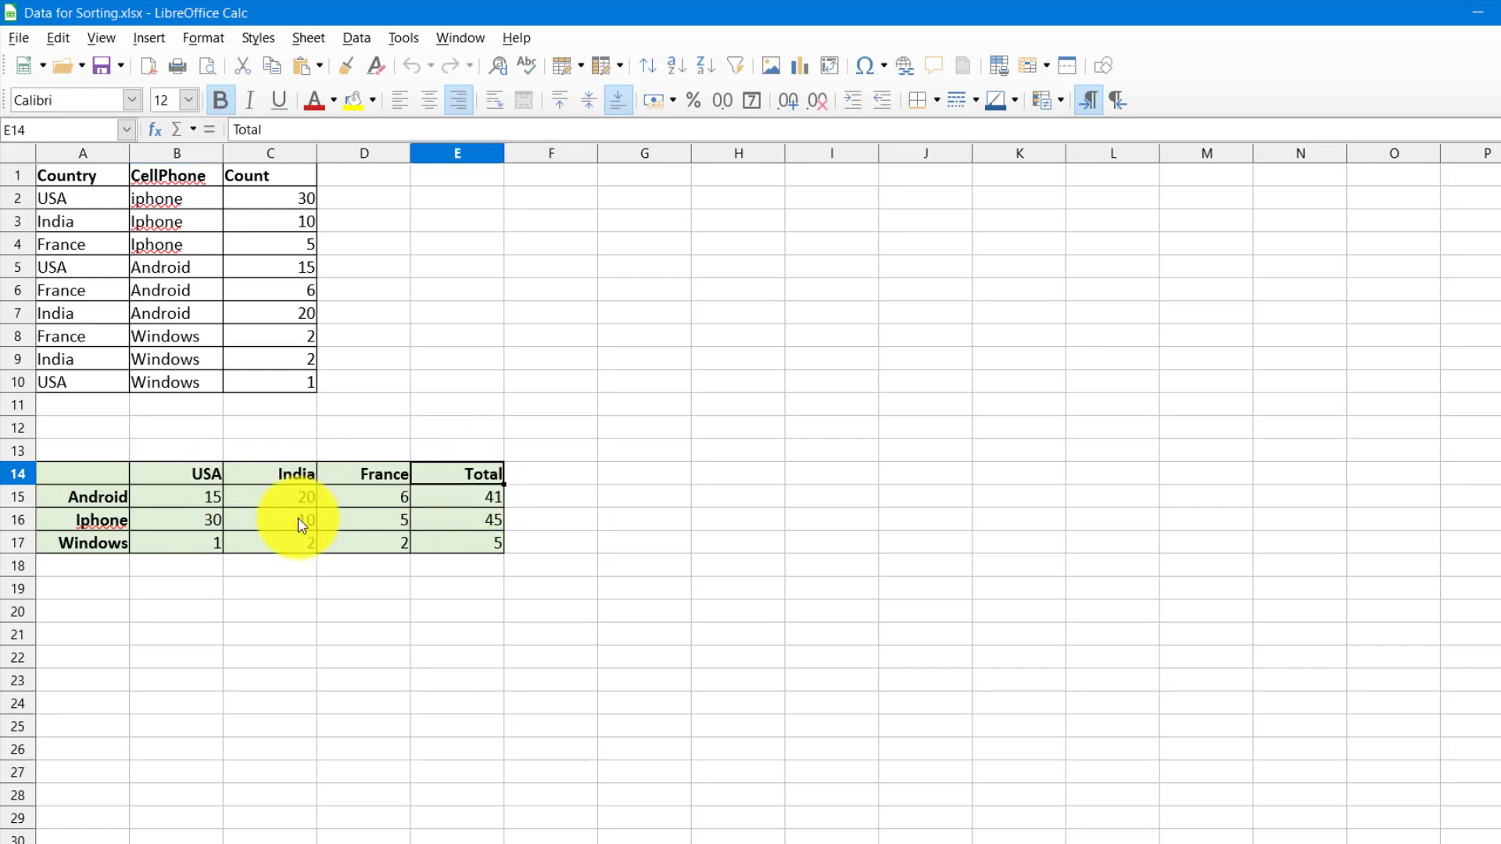
click(192, 503)
drag(190, 495, 406, 514)
click(490, 506)
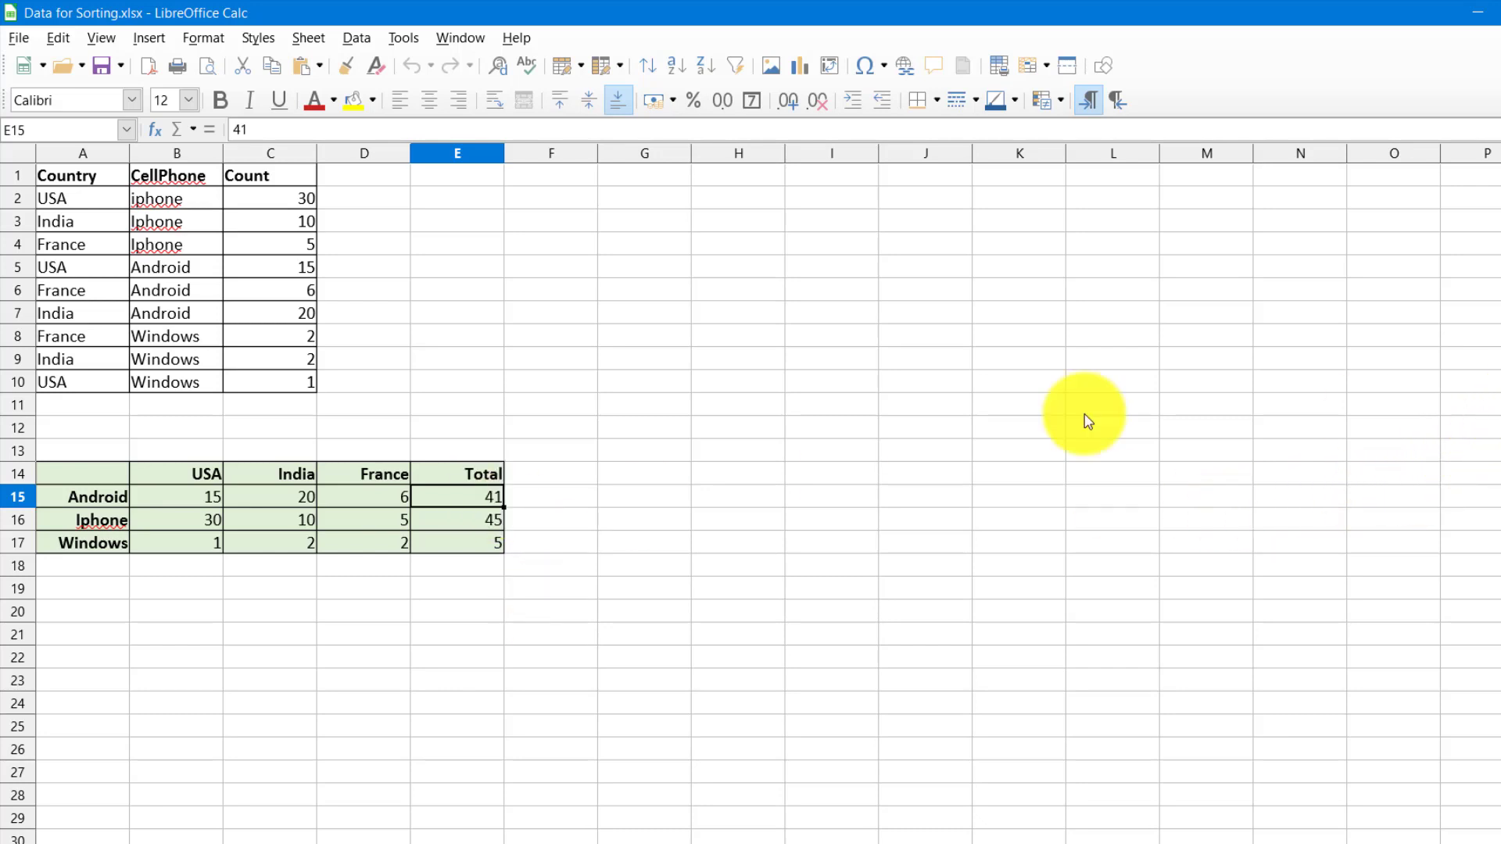
click(52, 177)
drag(72, 198, 298, 389)
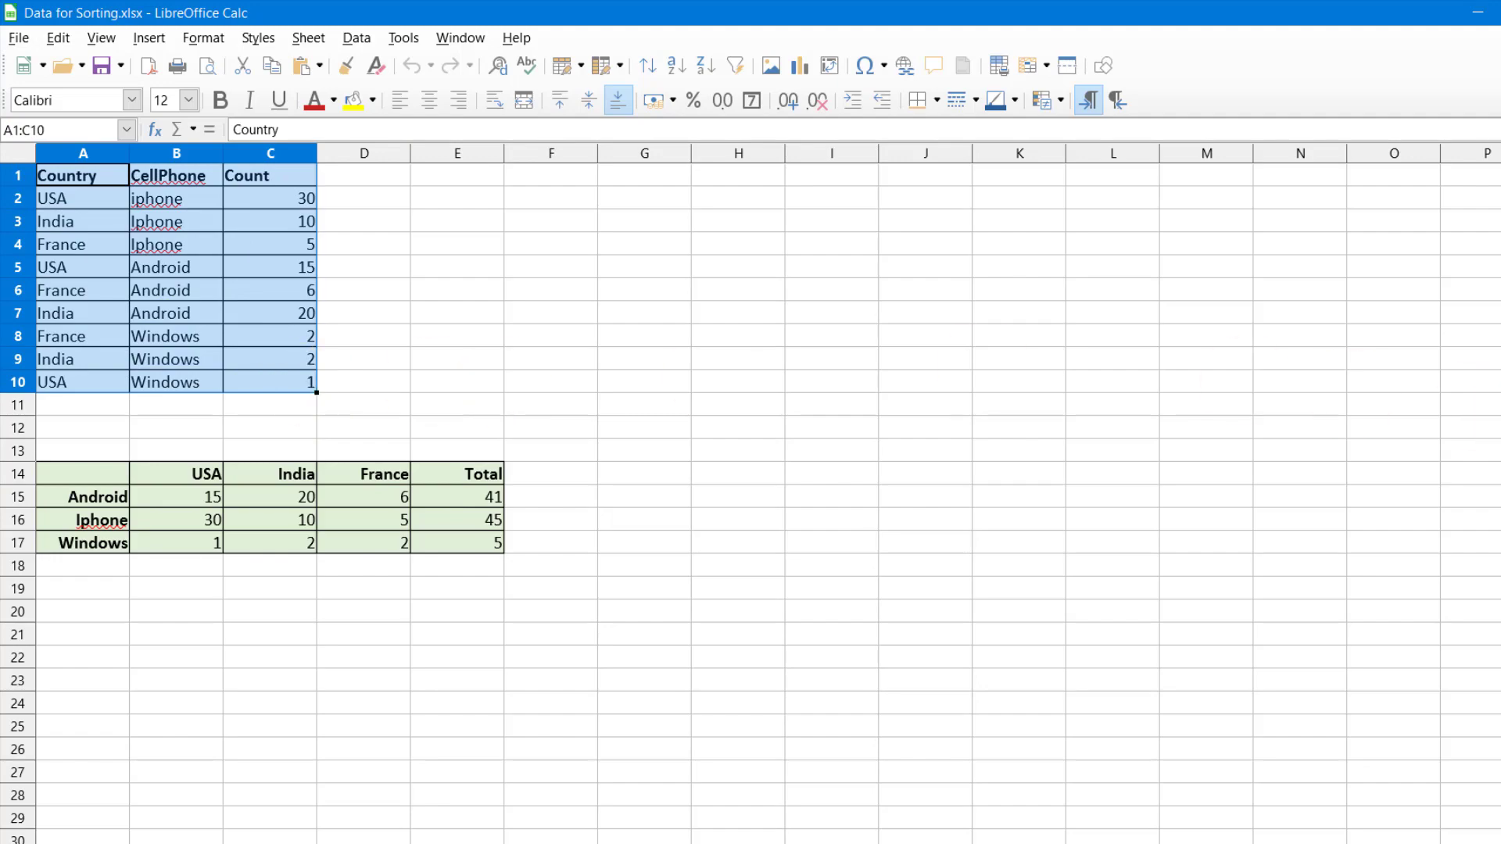
Switch to the Splunk search page in the browser and rerun the index=main search.
key(alt+Tab)
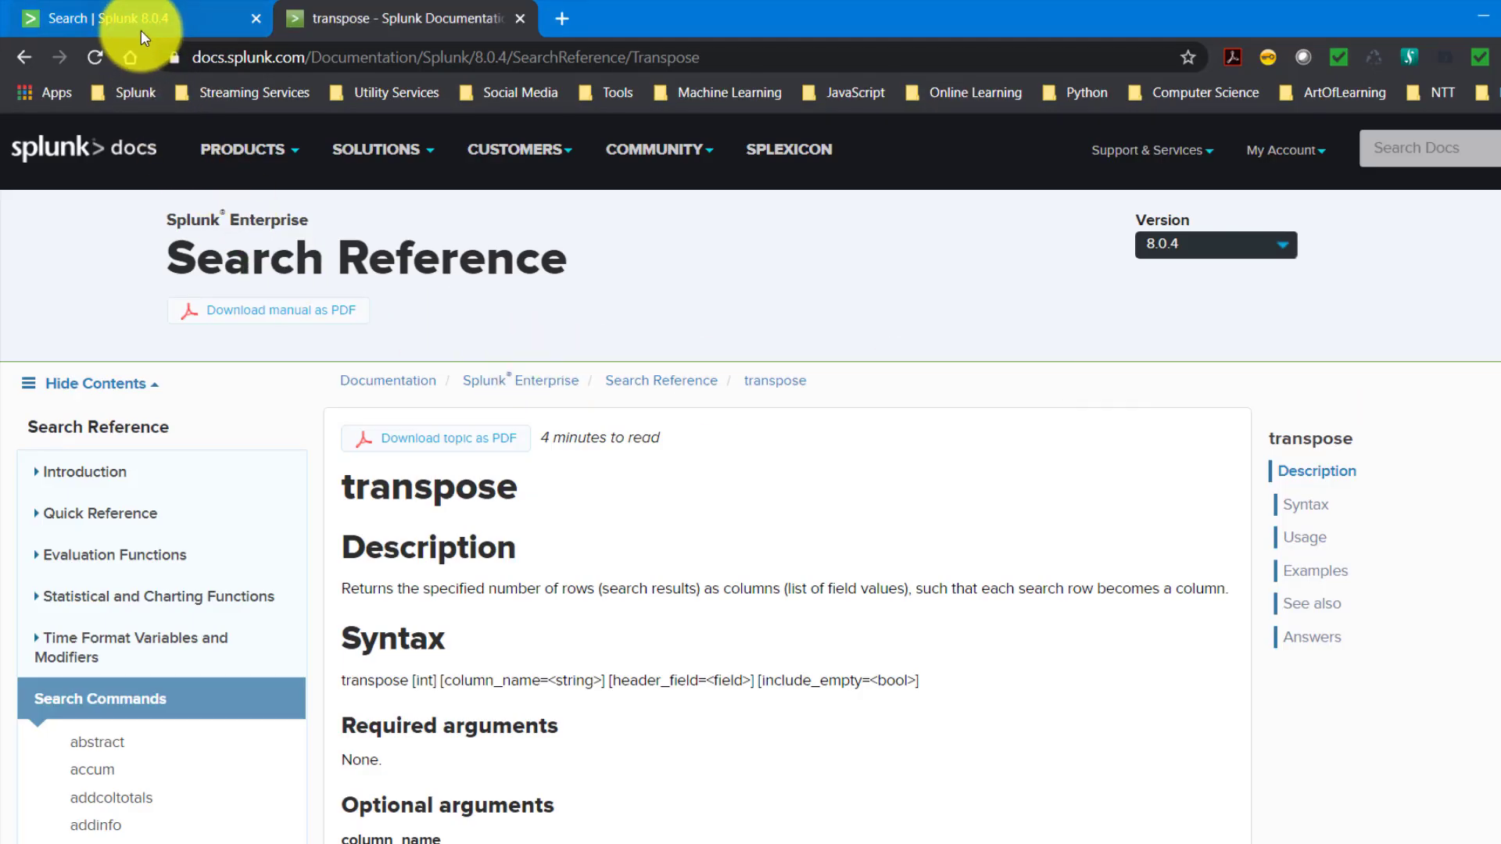
click(141, 30)
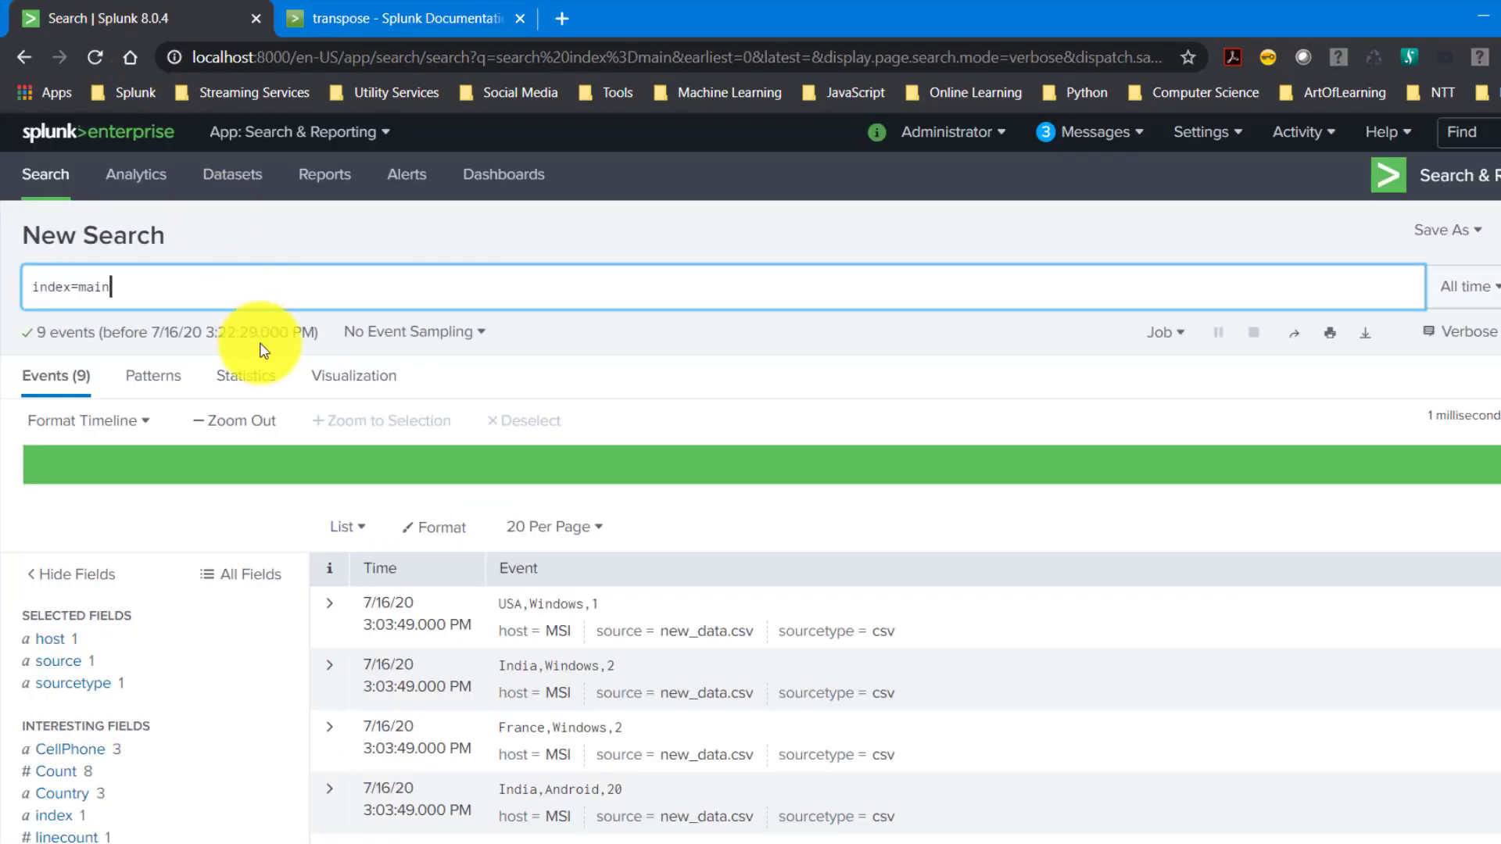
key(Return)
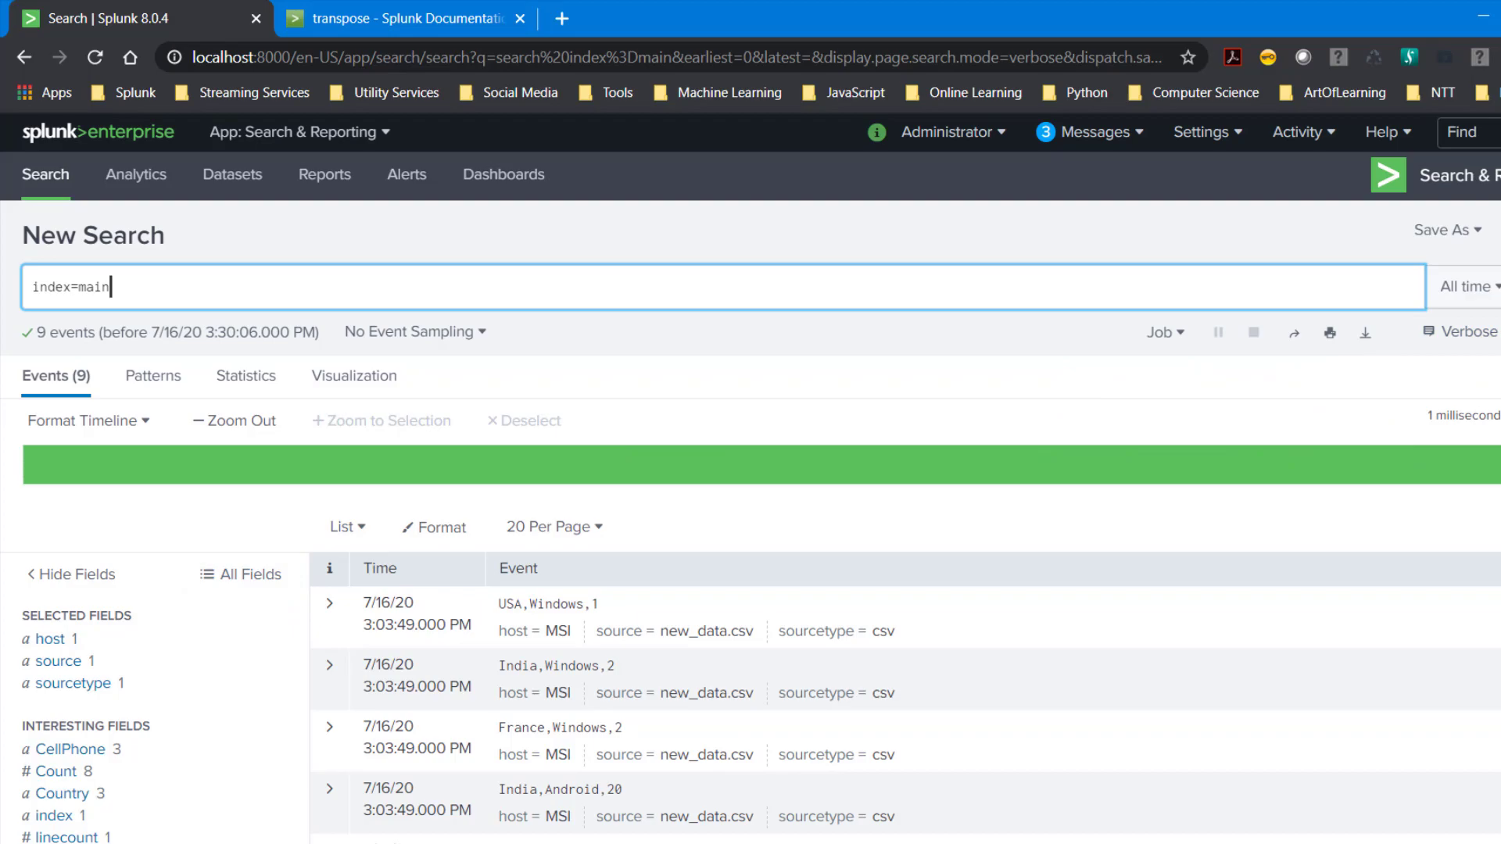
Switch to the LibreOffice Calc spreadsheet and copy the Country, CellPhone and Count header cells in A1:C1.
key(alt+Tab)
click(104, 184)
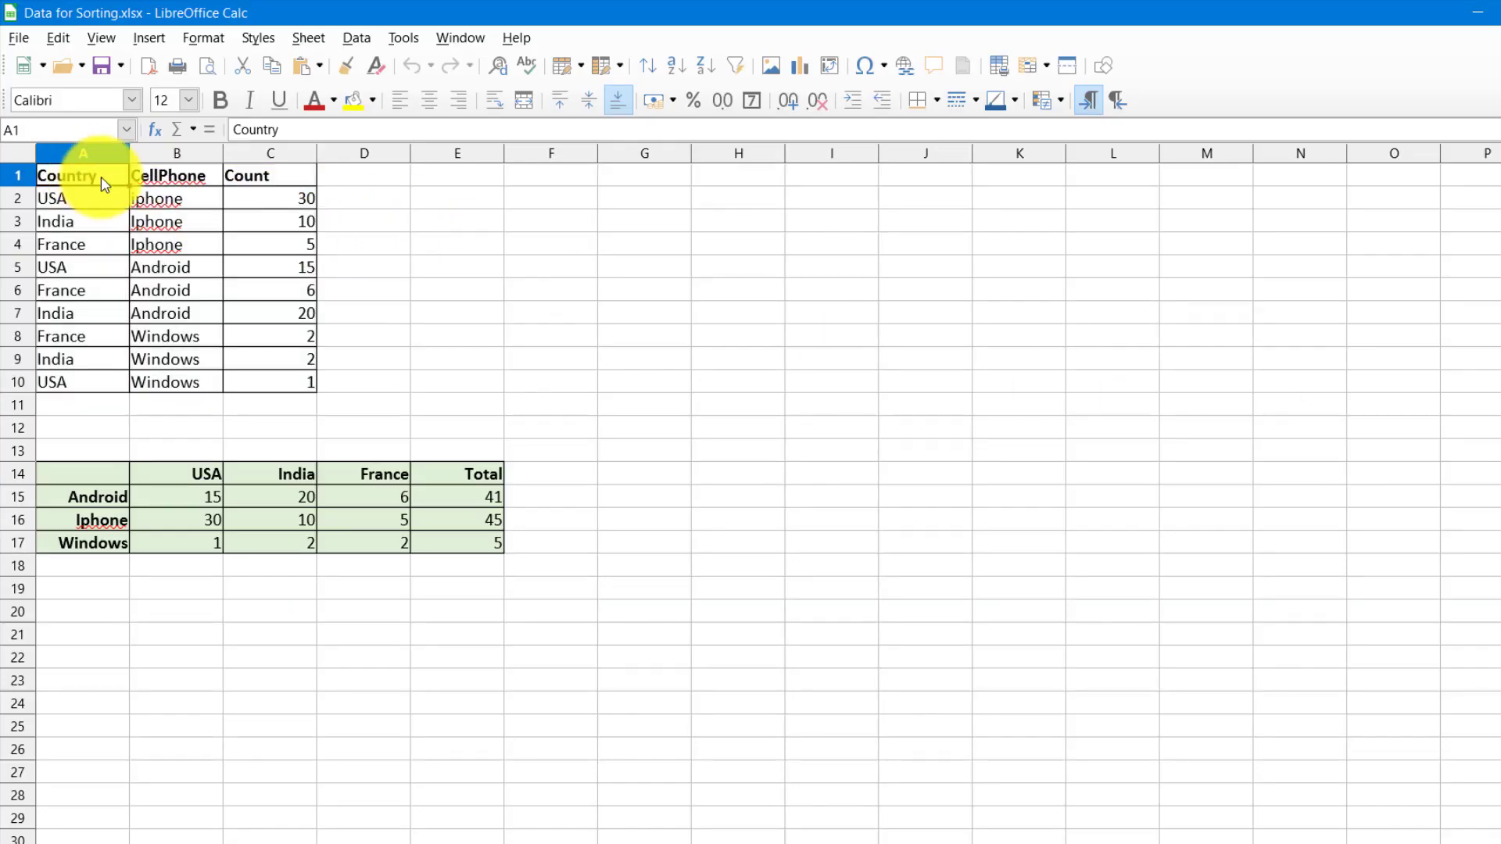
drag(288, 185, 78, 190)
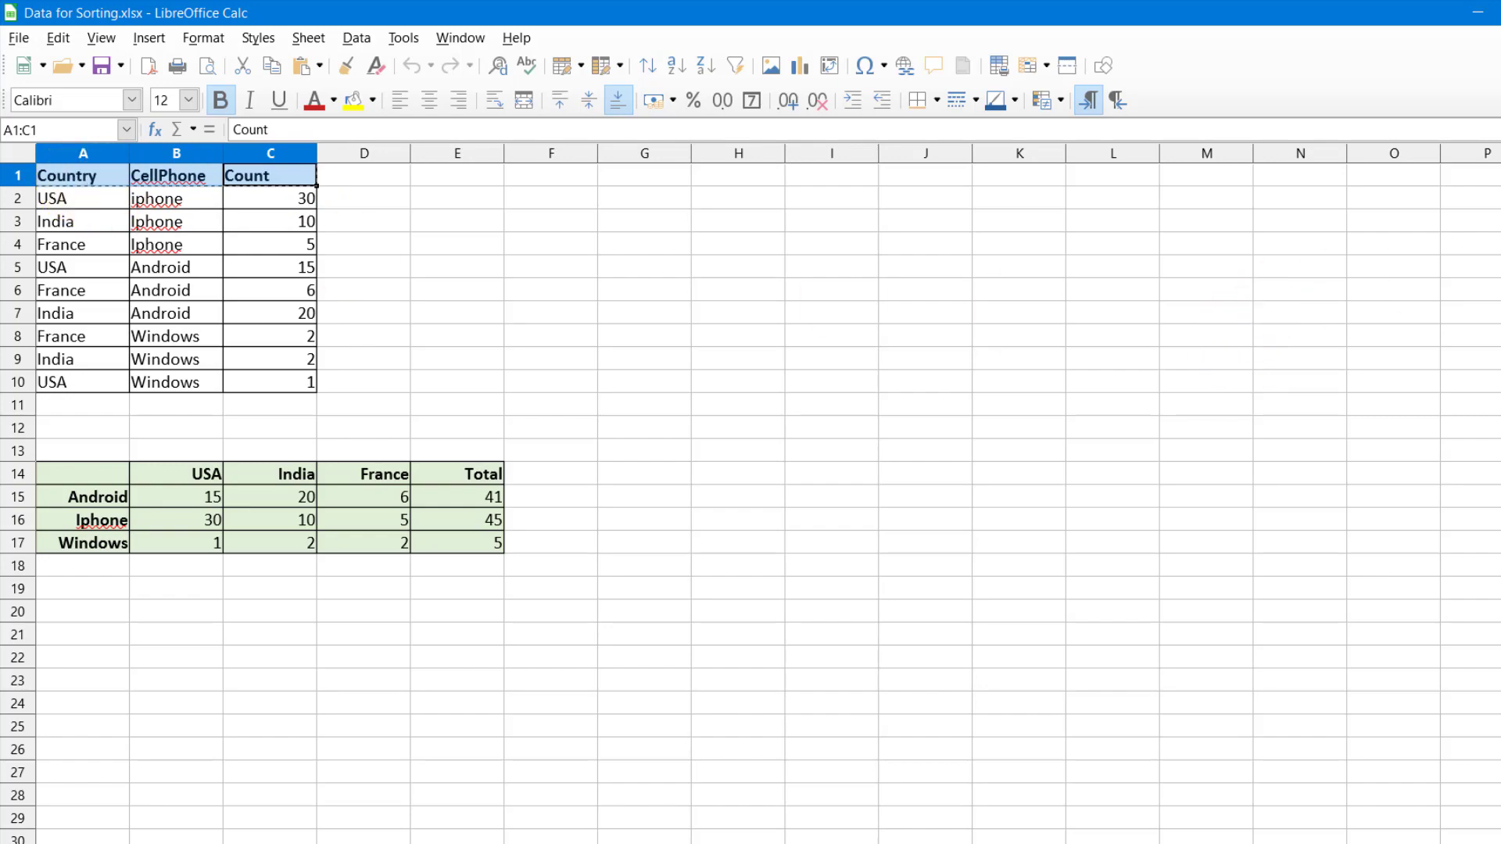
key(ctrl+c)
Switch back to the Splunk search, add the line "| table Country CellPhone Count" using the copied headers, and run it.
key(alt+Tab)
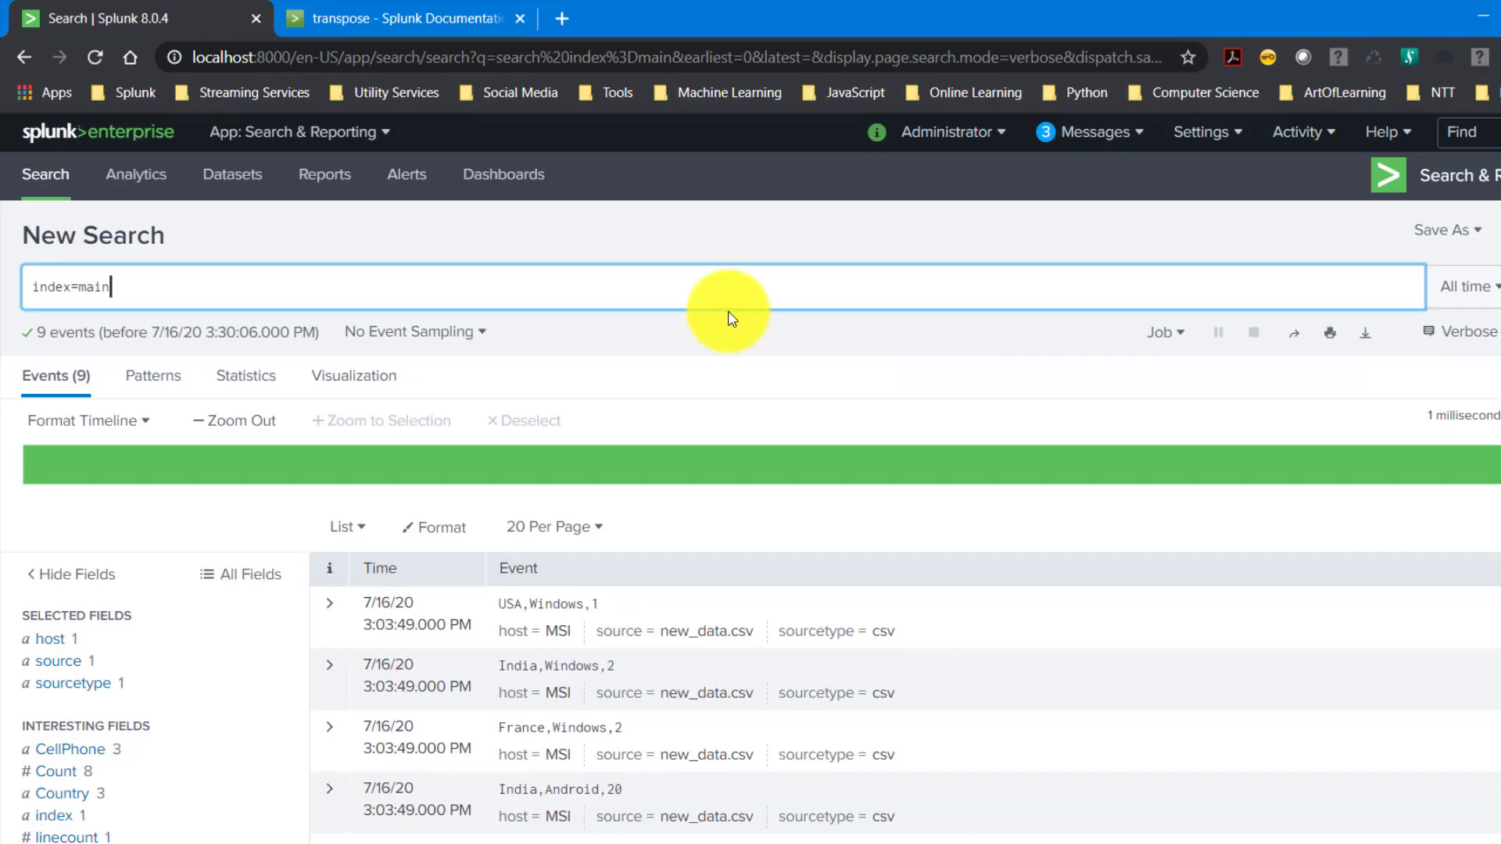
key(shift+Return)
text(| table)
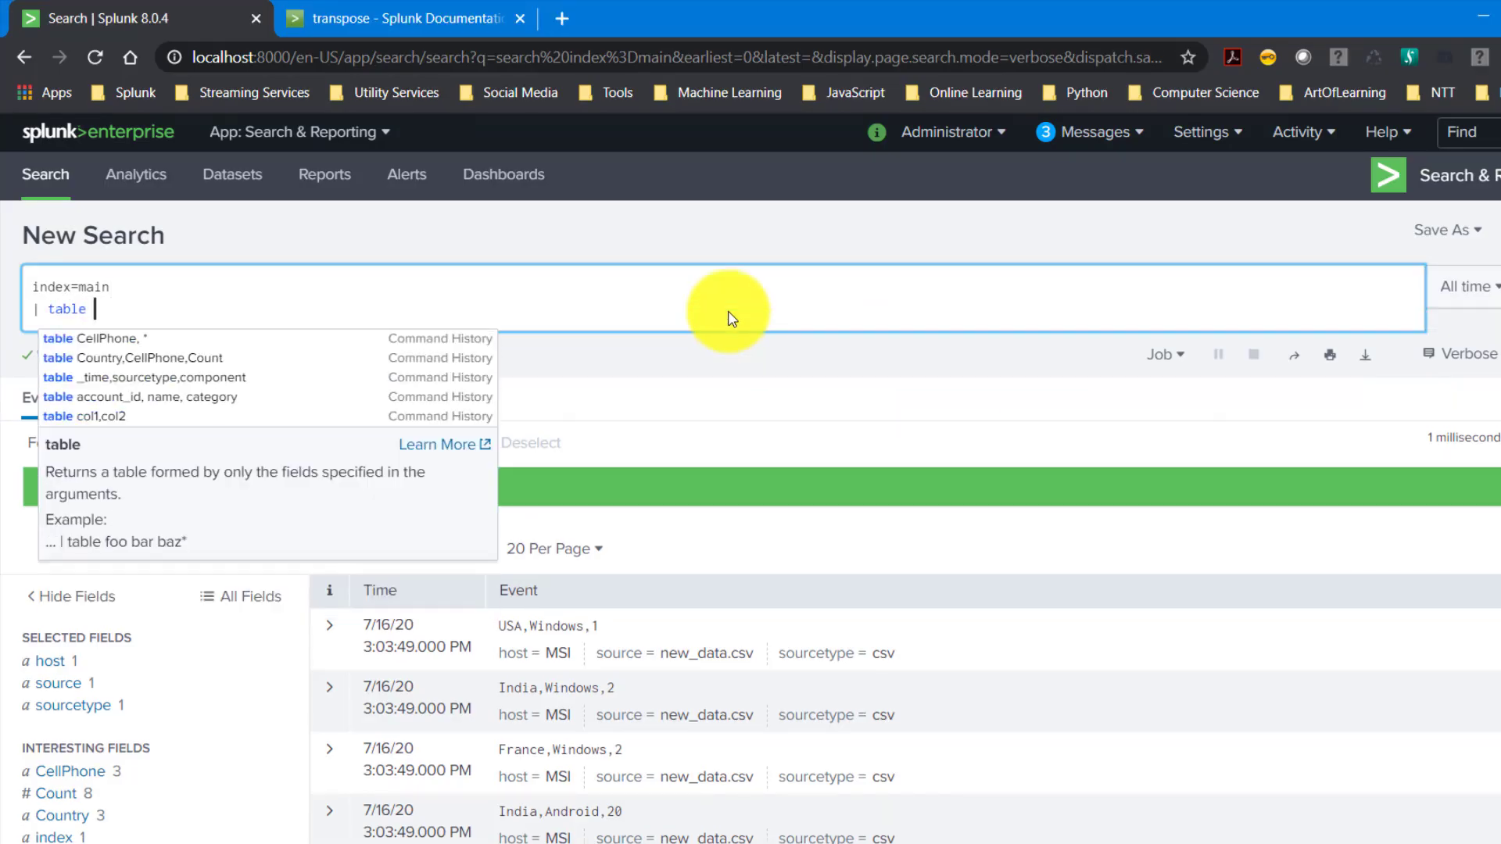
key(ctrl+v)
key(BackSpace)
key(BackSpace)
key(BackSpace)
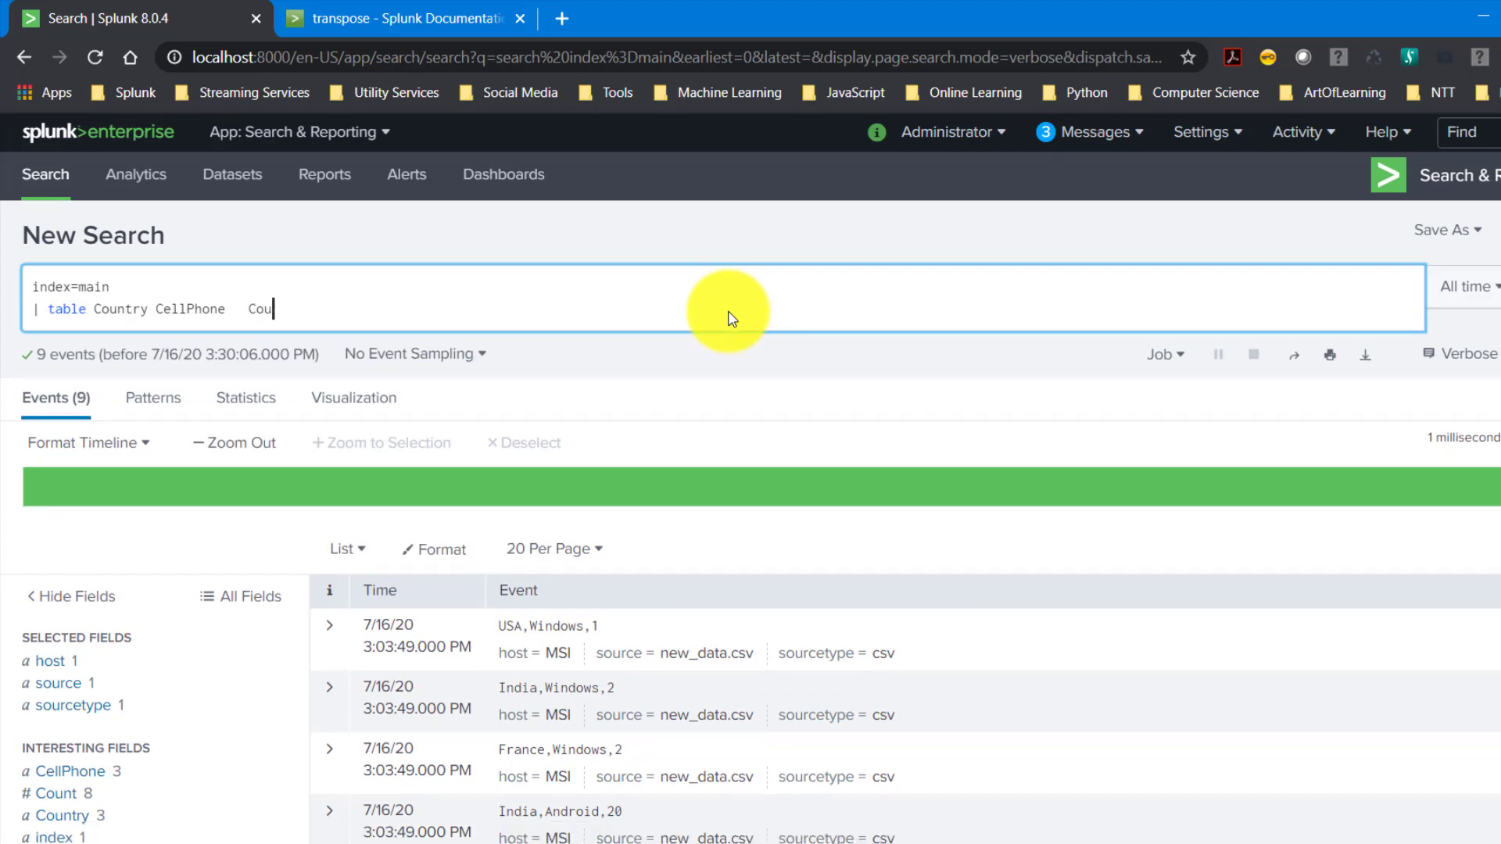
text(t)
text(=)
key(BackSpace)
text(nt)
key(Return)
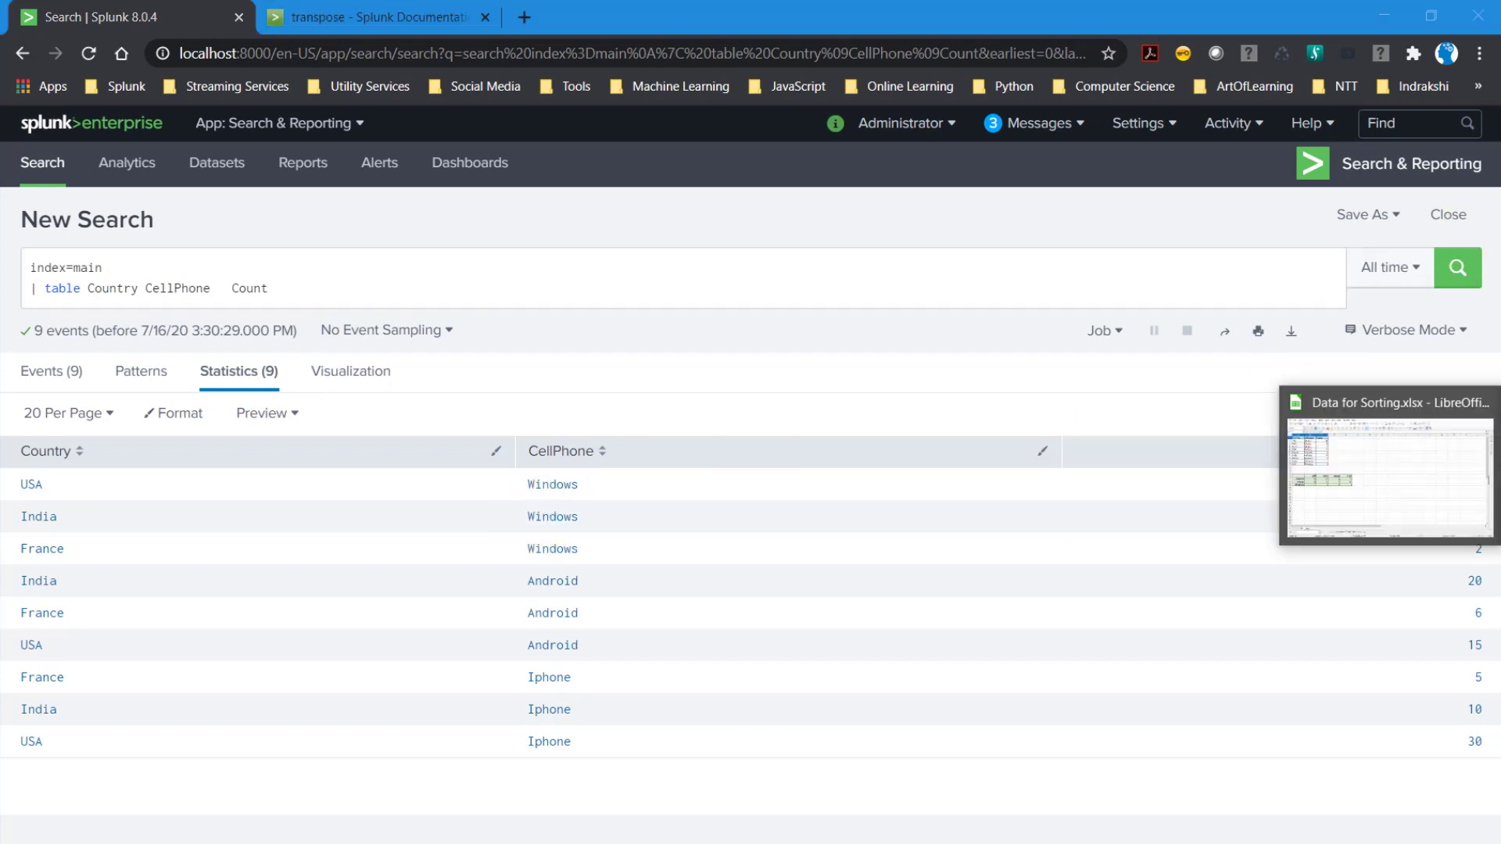
Check the summary layout in the spreadsheet, and in Splunk add the line "| xyseries CellPhone,Country,Count" and run the search.
click(1493, 469)
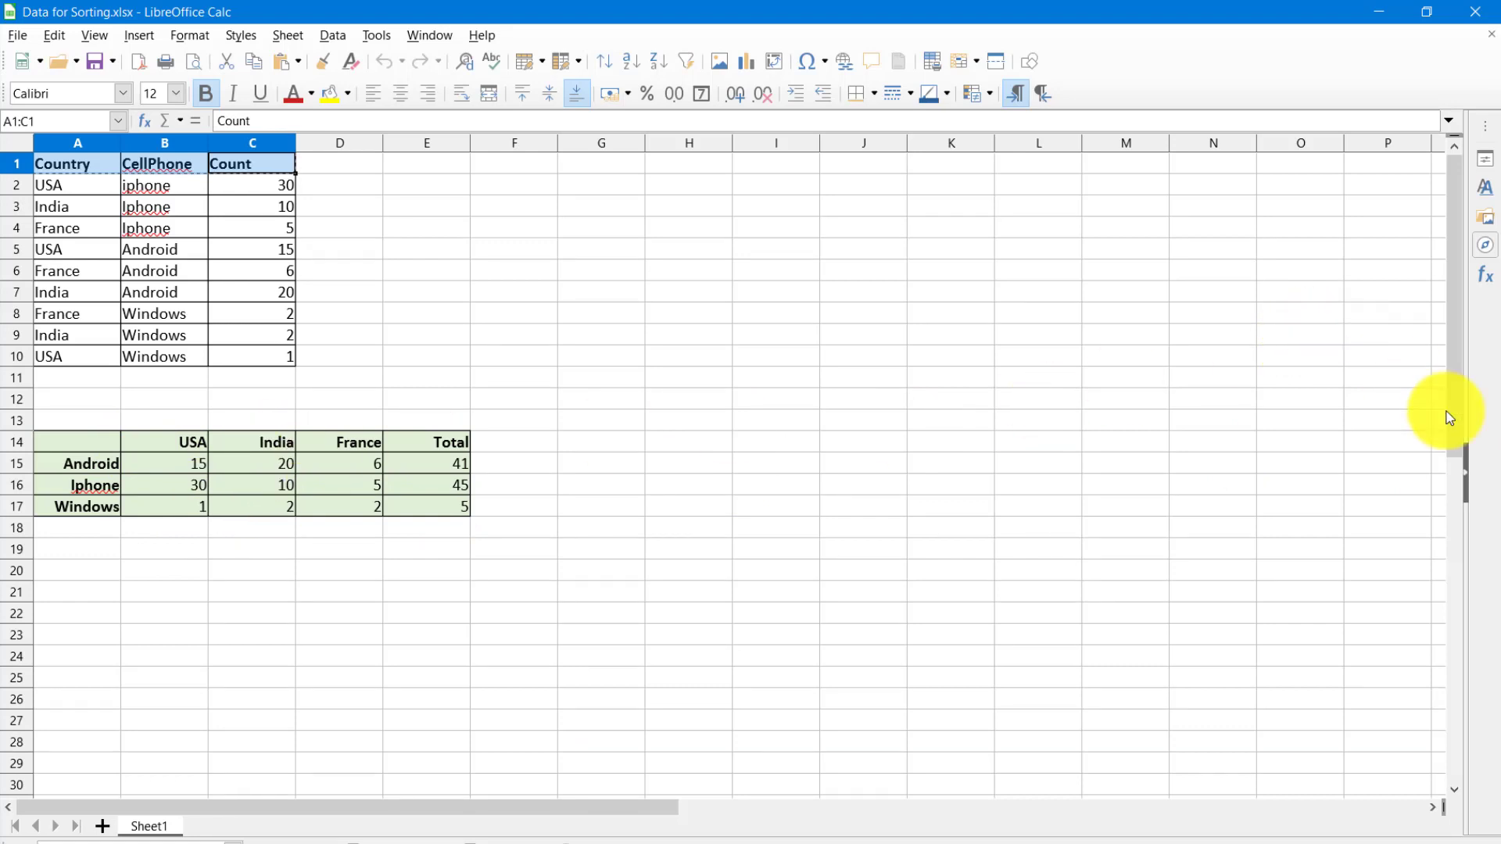
click(1493, 472)
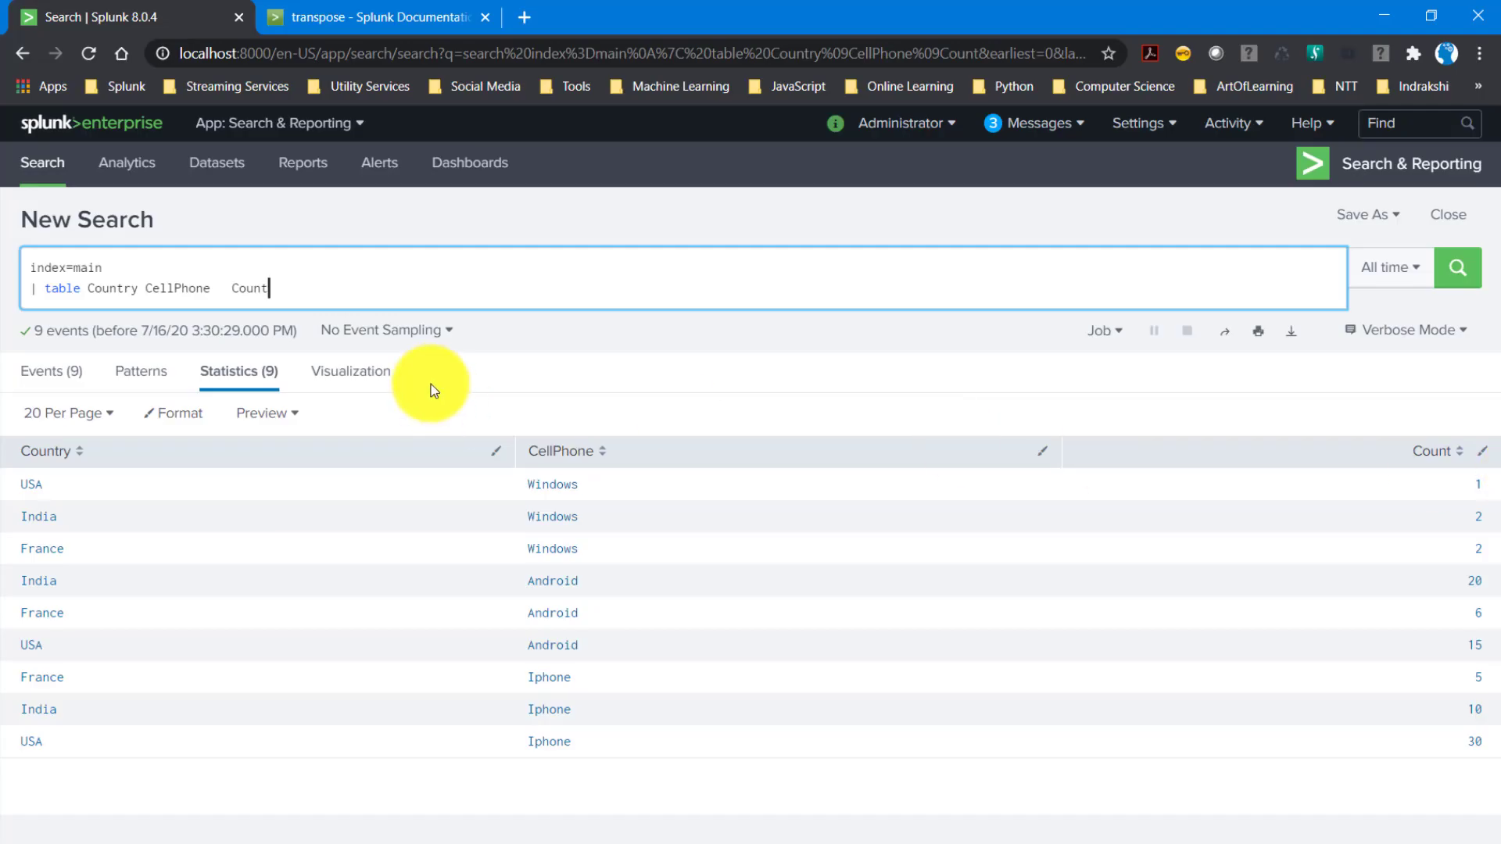
text(| )
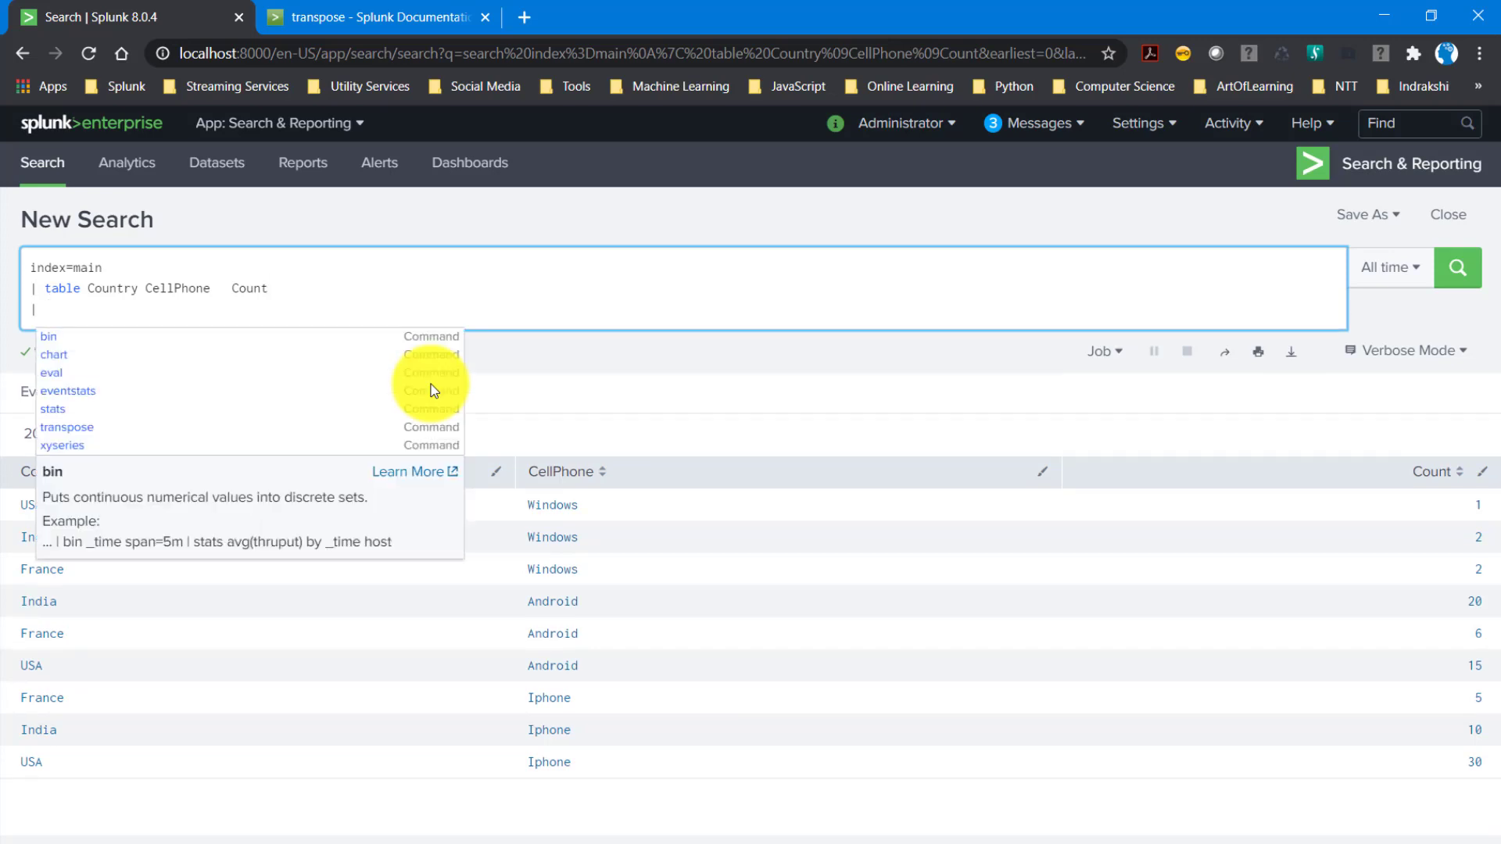
text(xyseries)
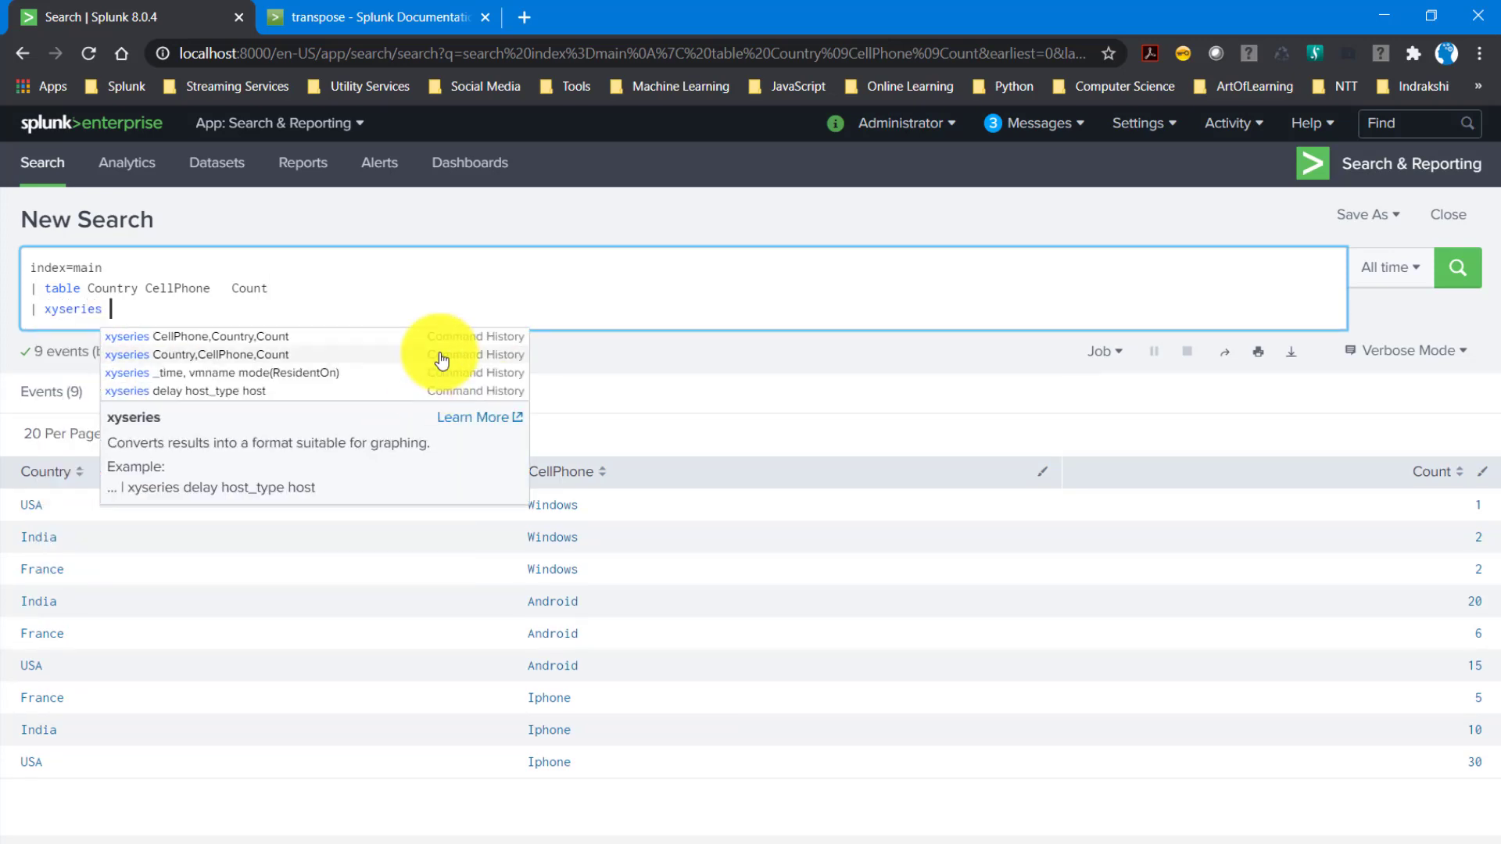
click(284, 339)
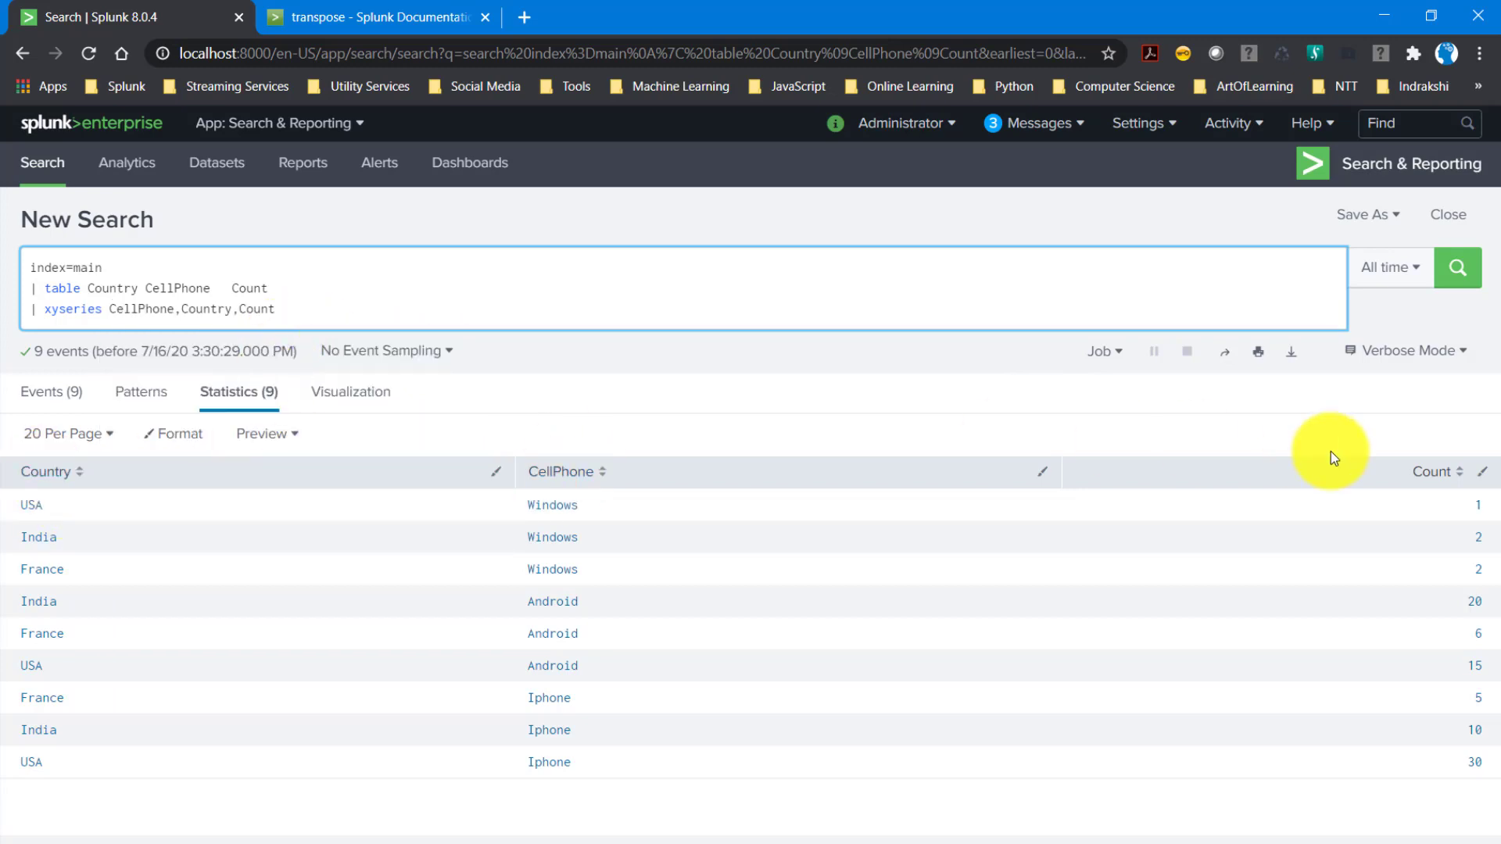
key(Return)
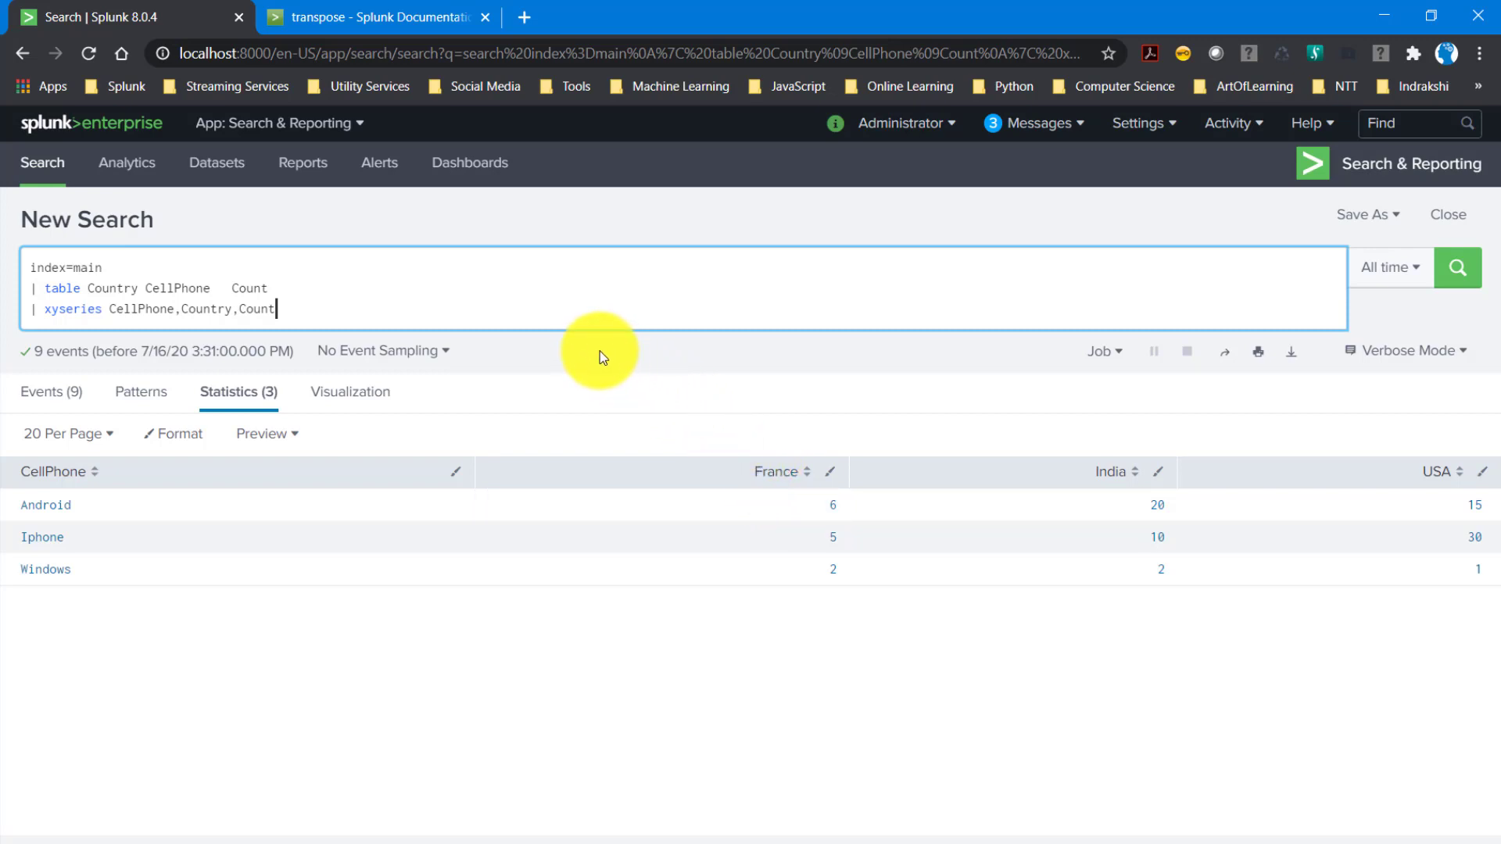
Append the line "| transpose" to the search query below the xyseries command.
text(|)
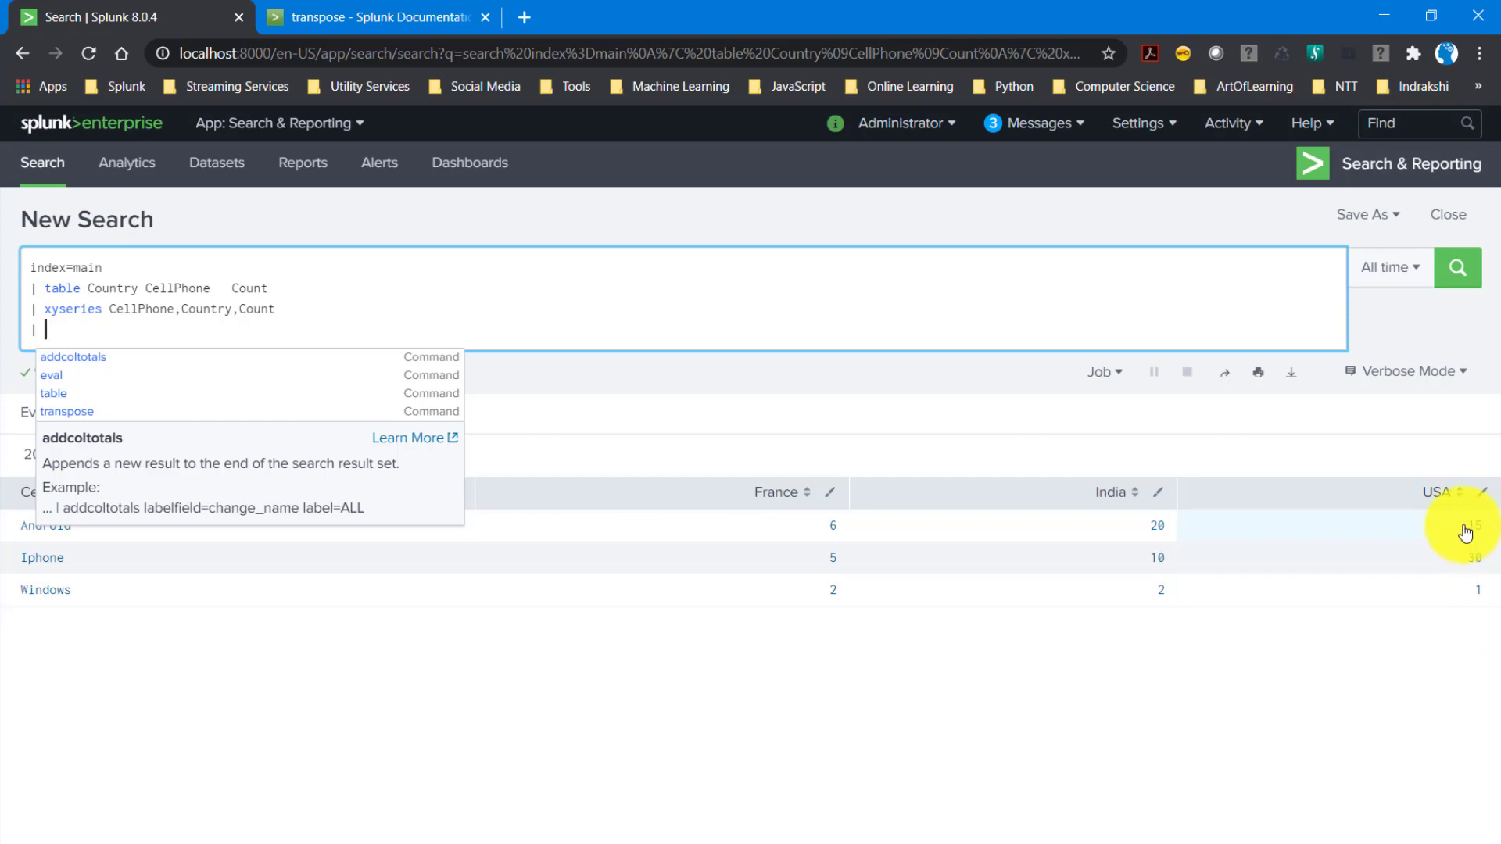
click(117, 334)
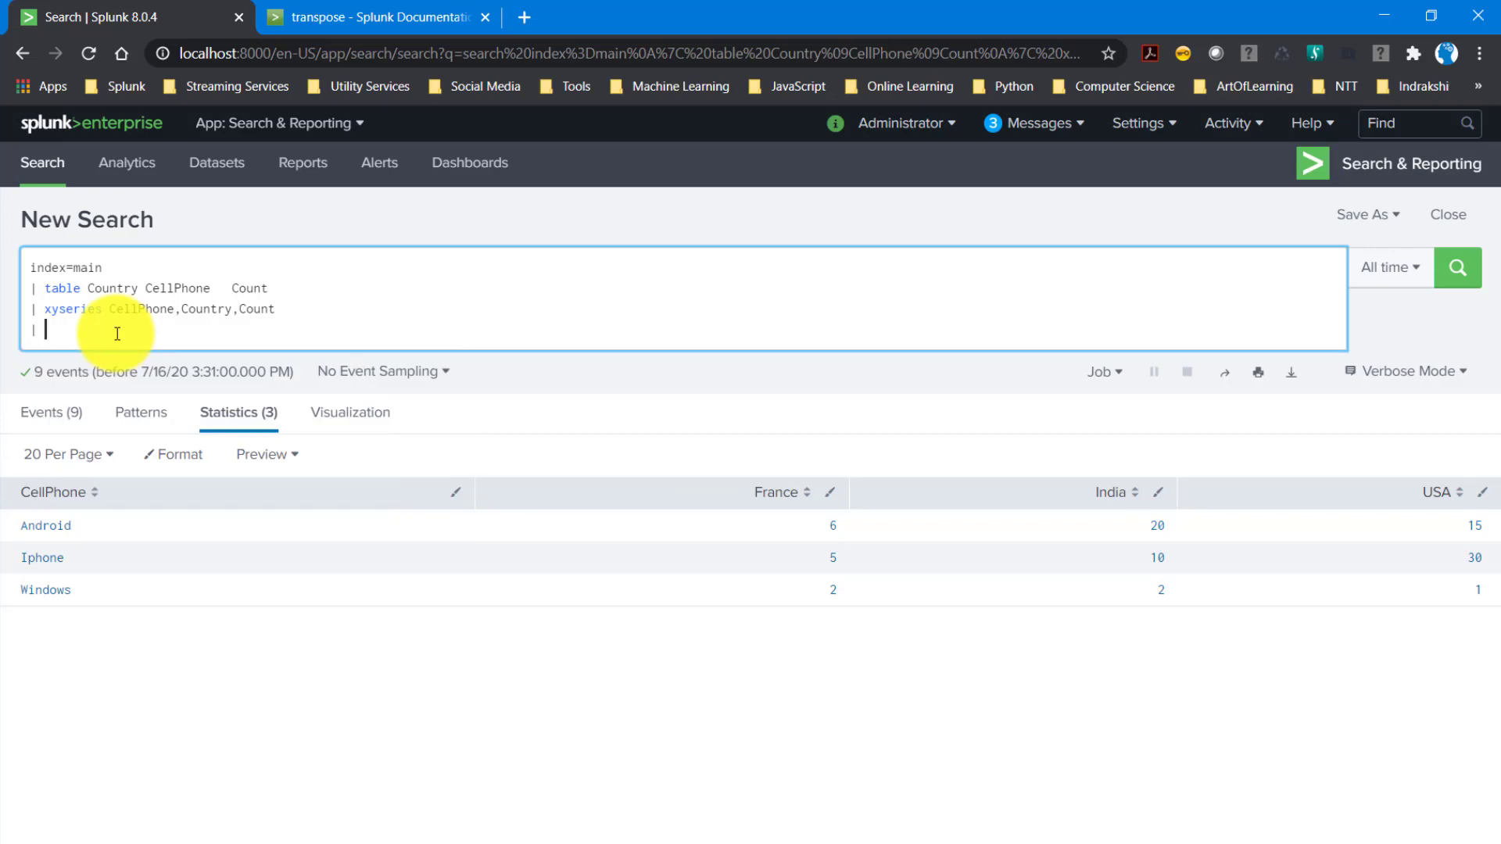
text(transp)
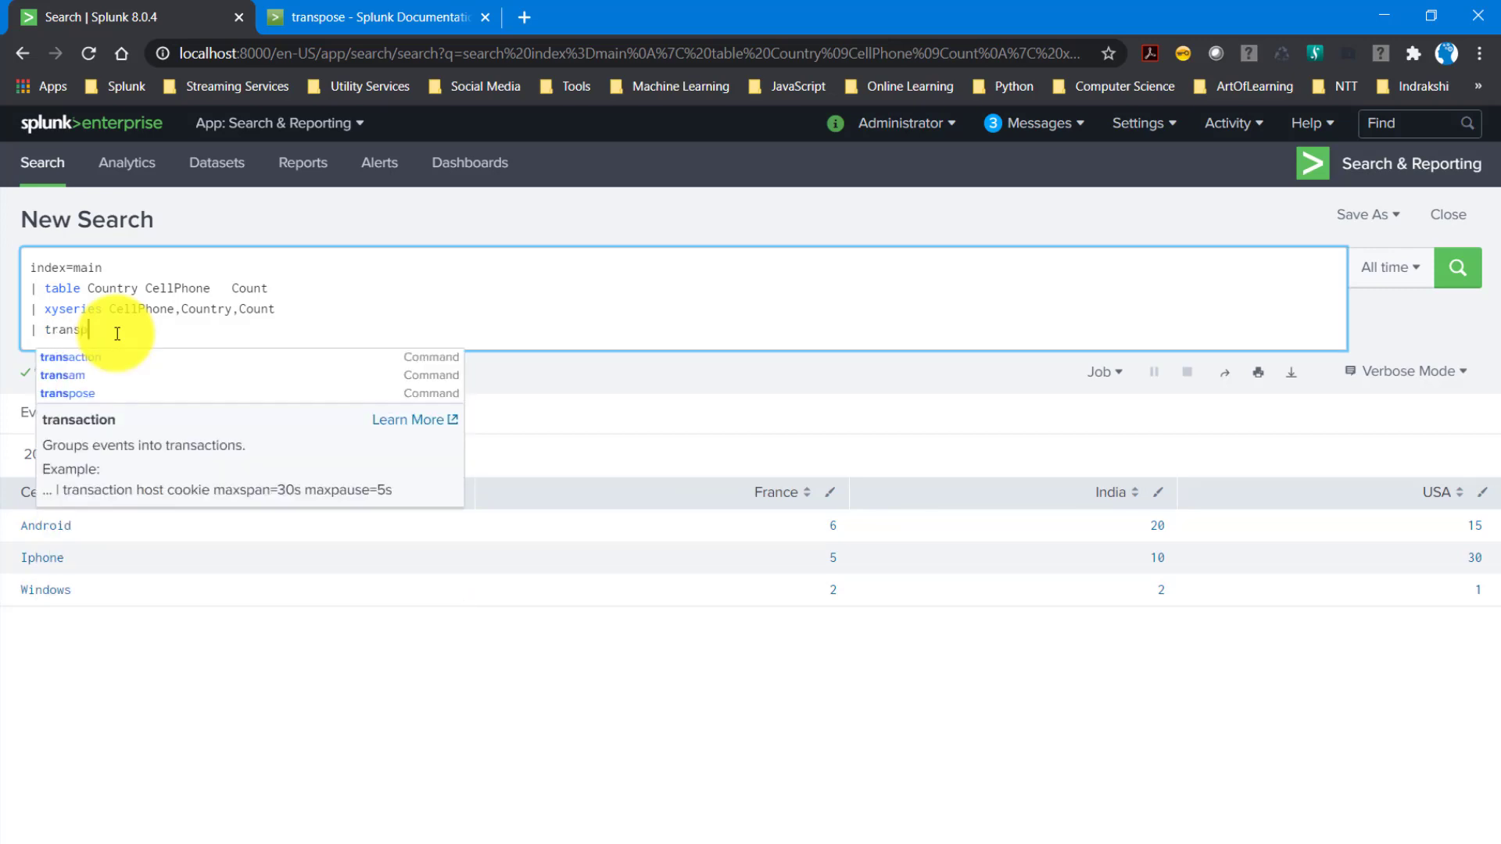
text(ose)
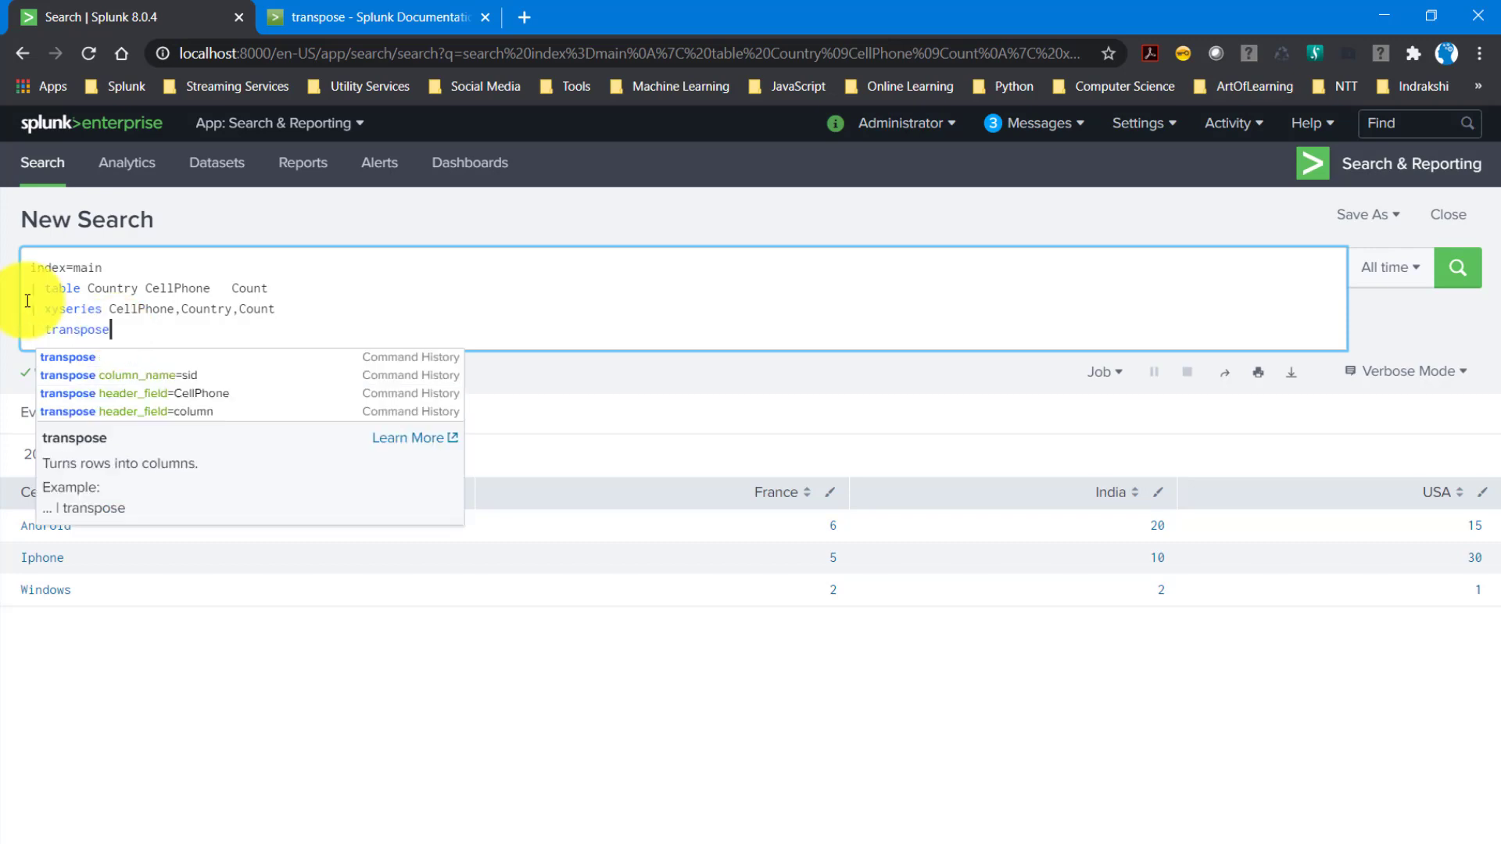
Consult the description and syntax on the transpose documentation page, and run the search with the transpose command.
click(308, 17)
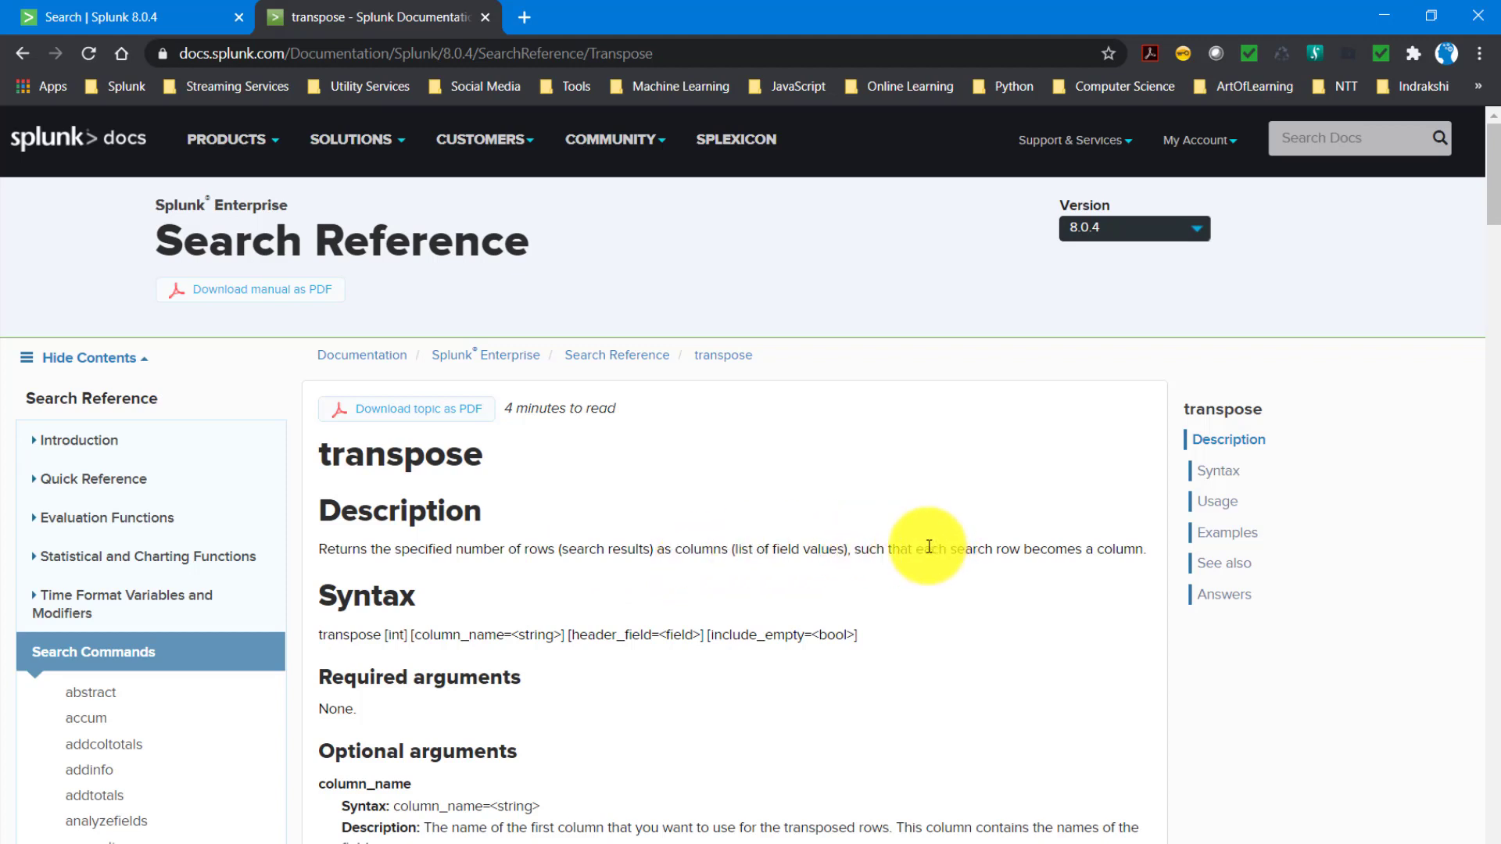
click(98, 24)
key(Escape)
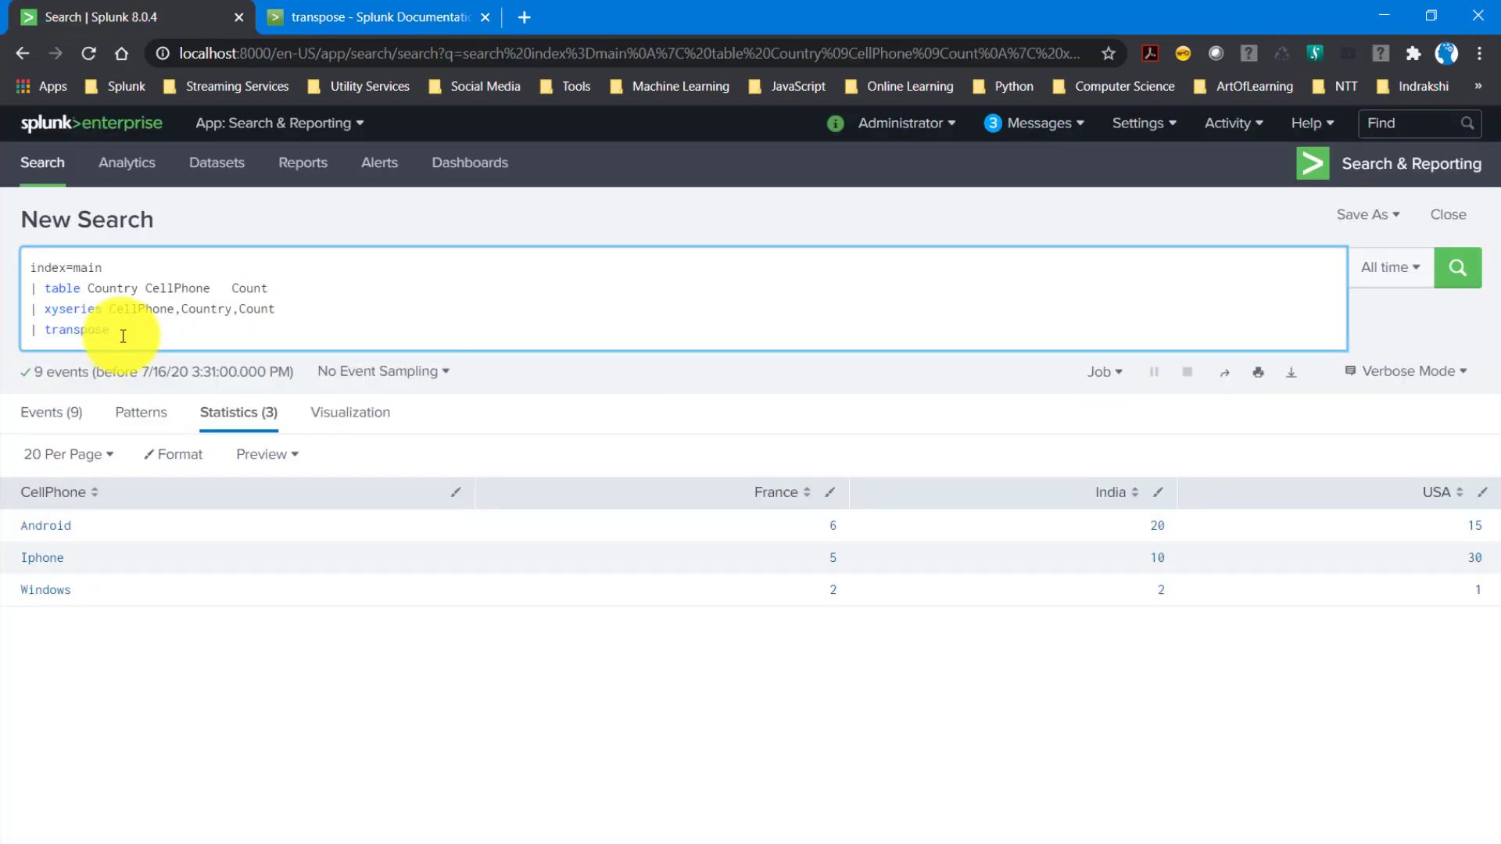
key(Return)
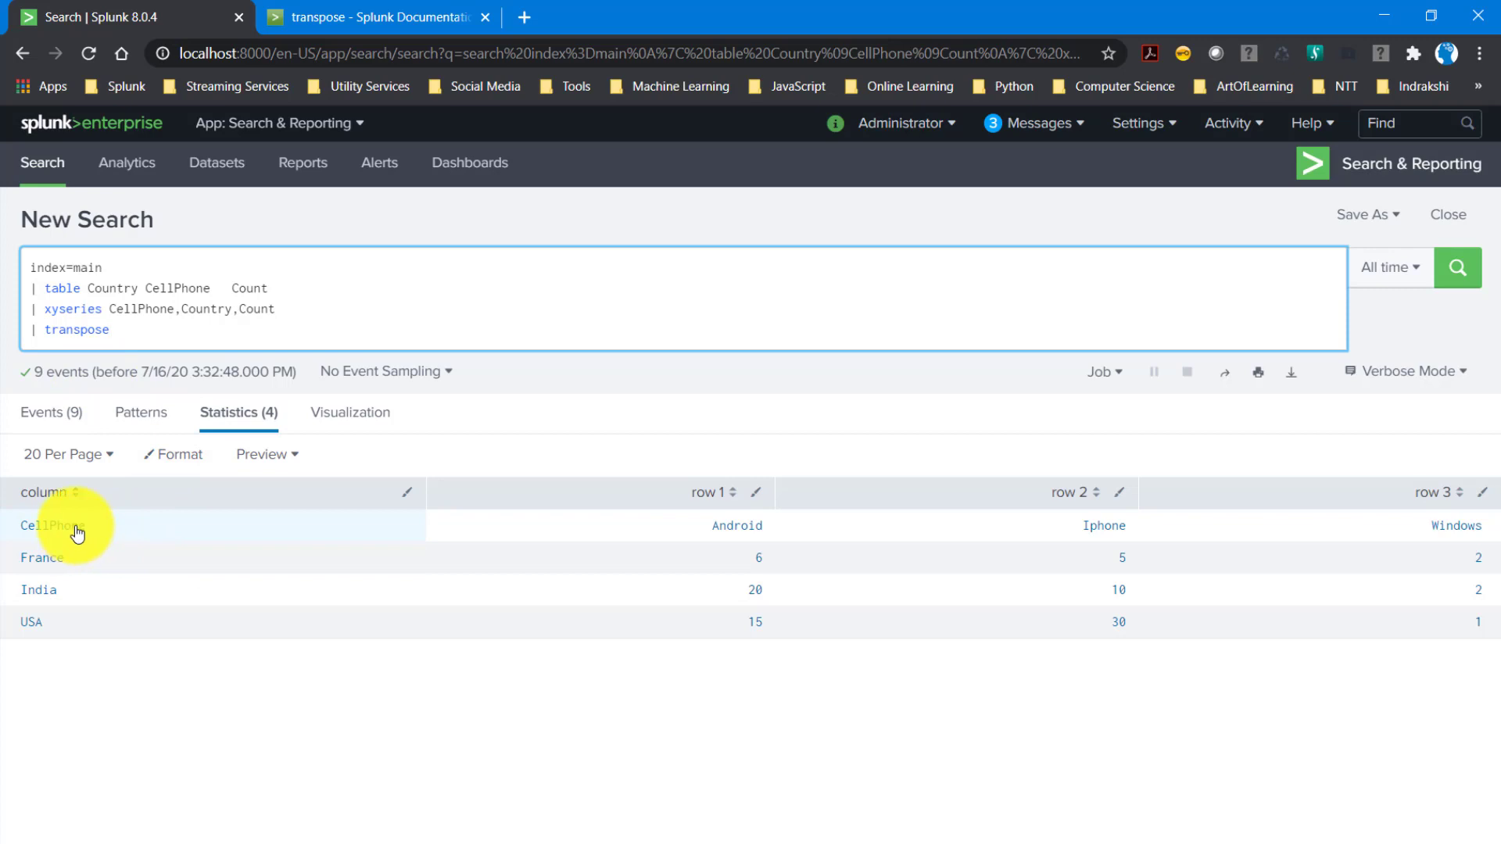
Remove the transpose line and rerun the search, and add "| transpose" back below the xyseries line without running it.
shift+click(33, 329)
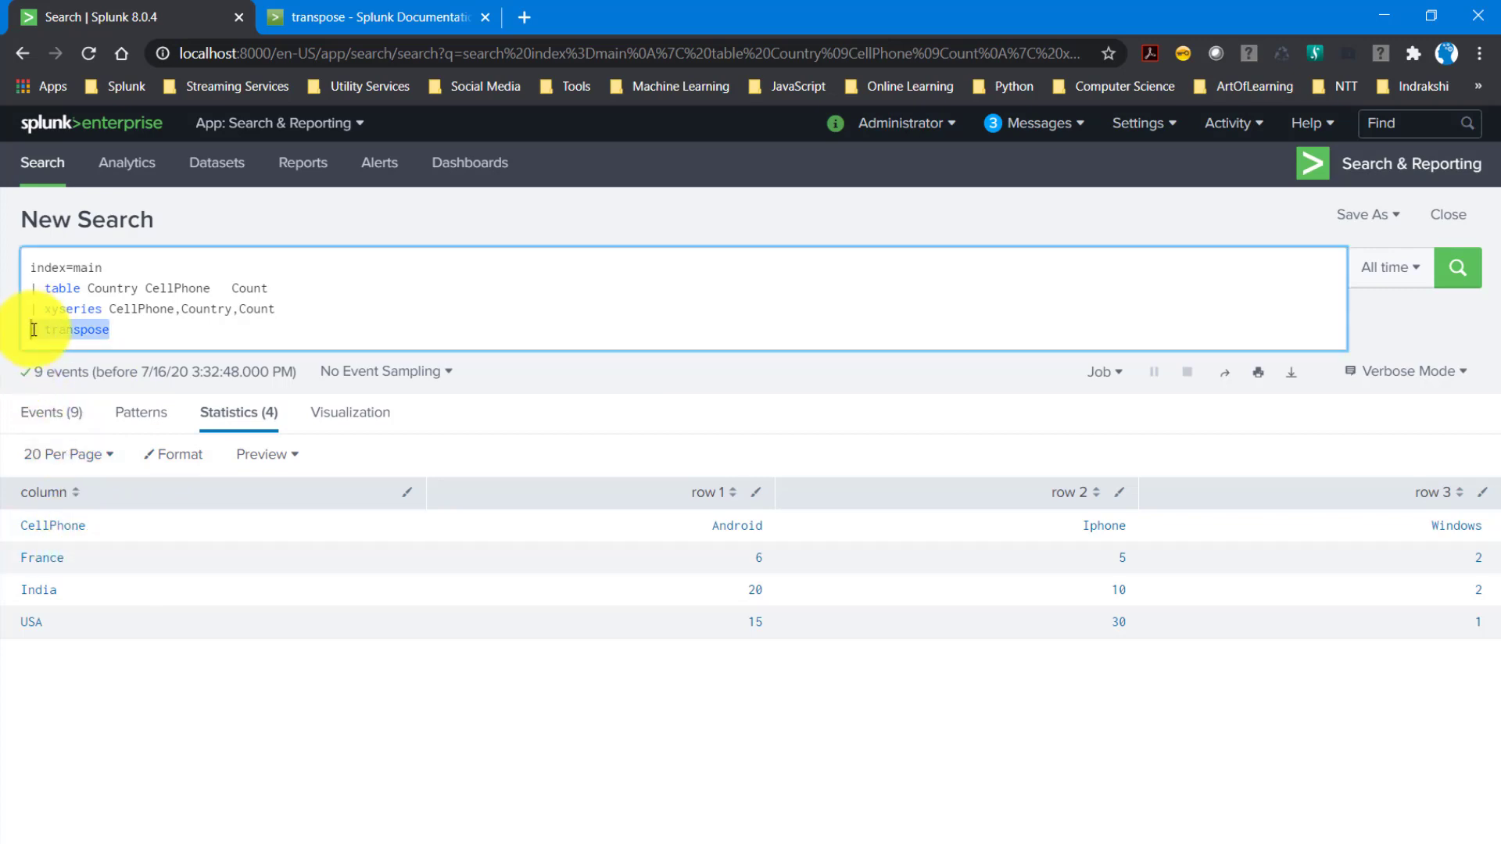
key(BackSpace)
key(Return)
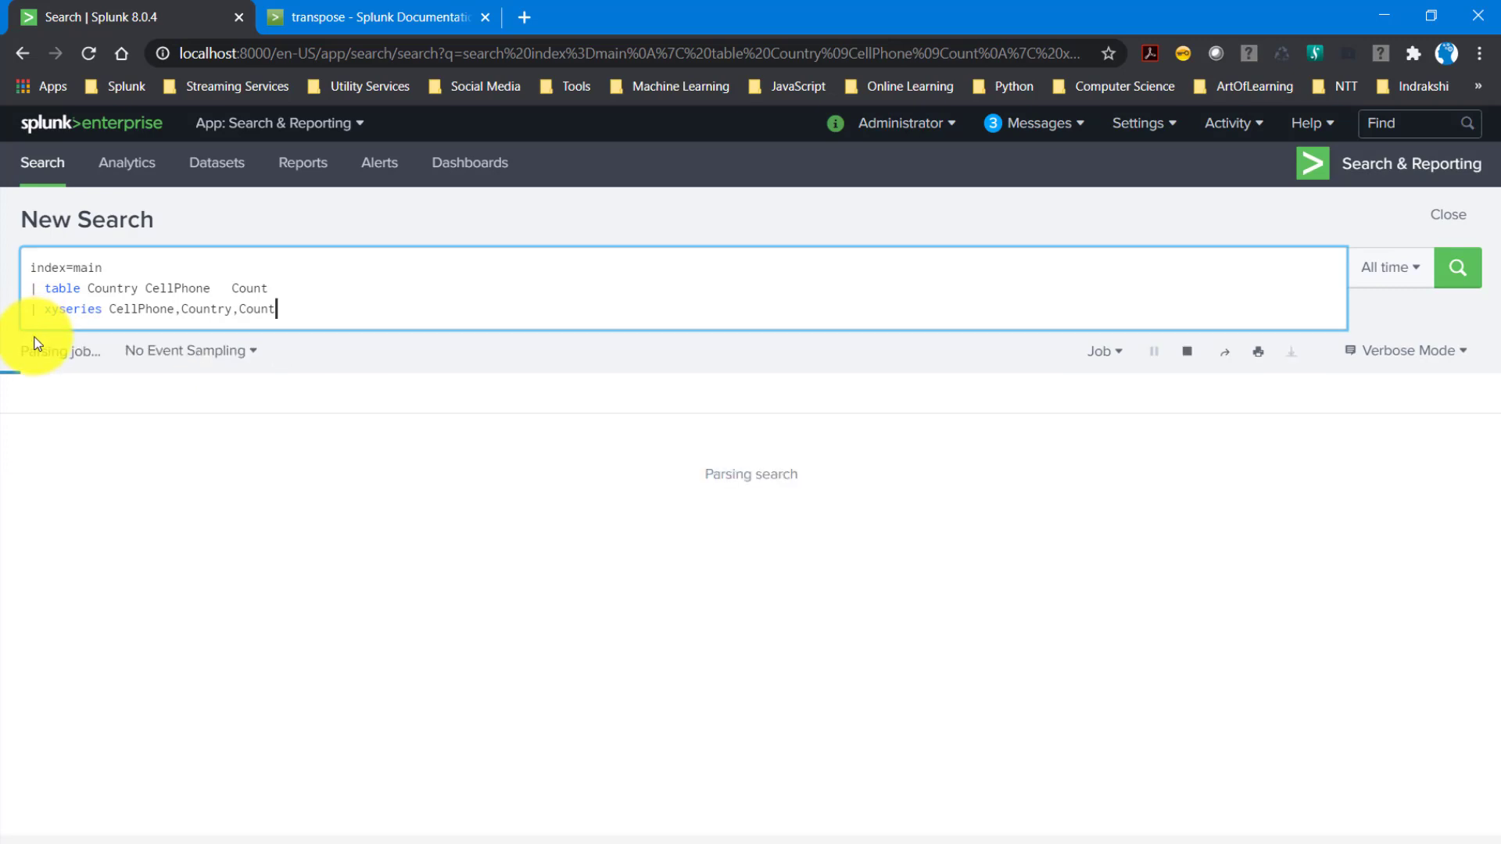
text(| transpose)
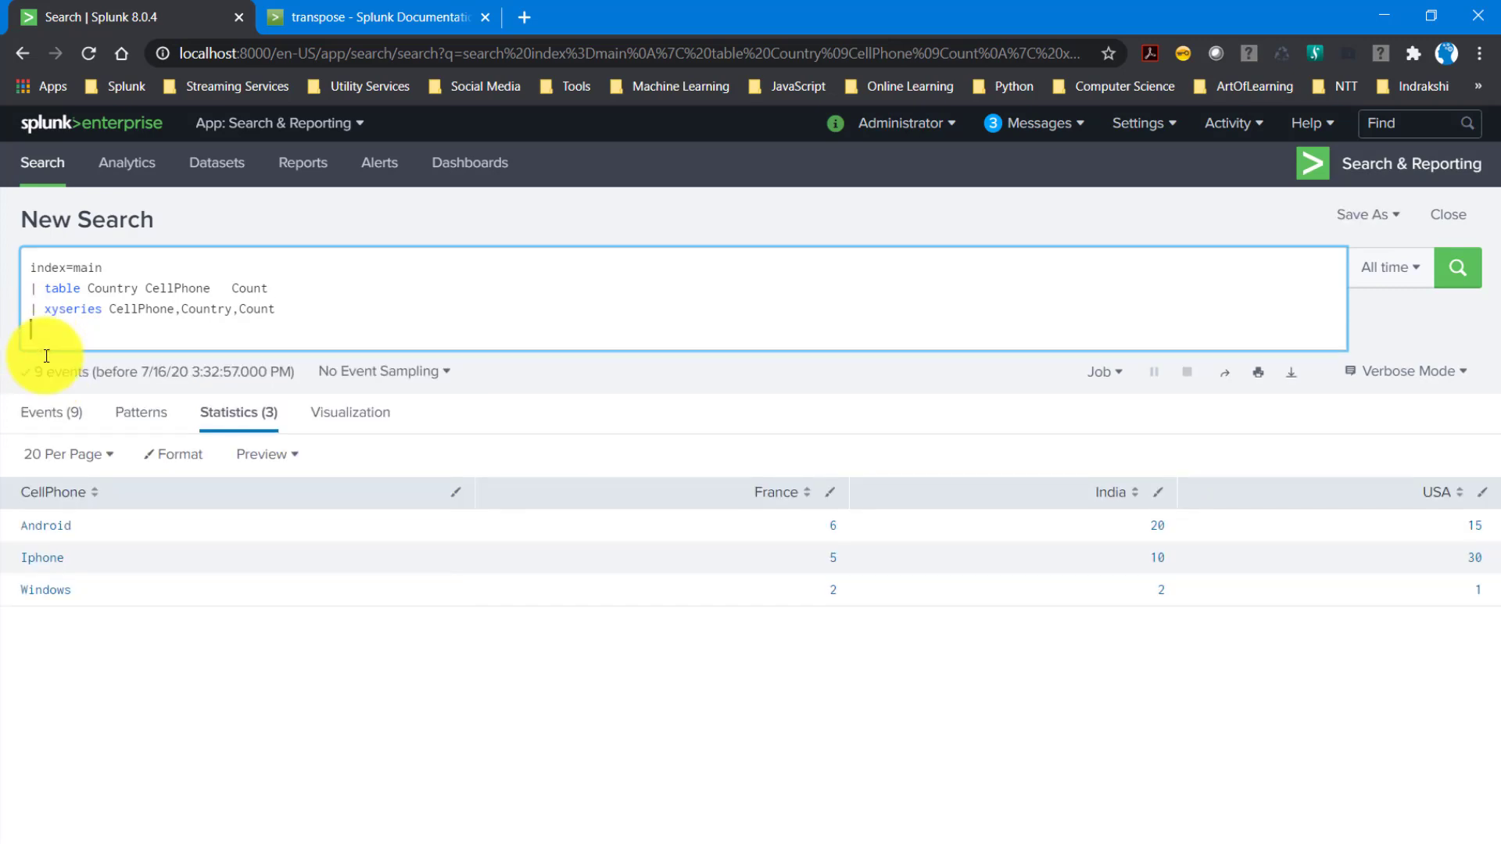
click(375, 317)
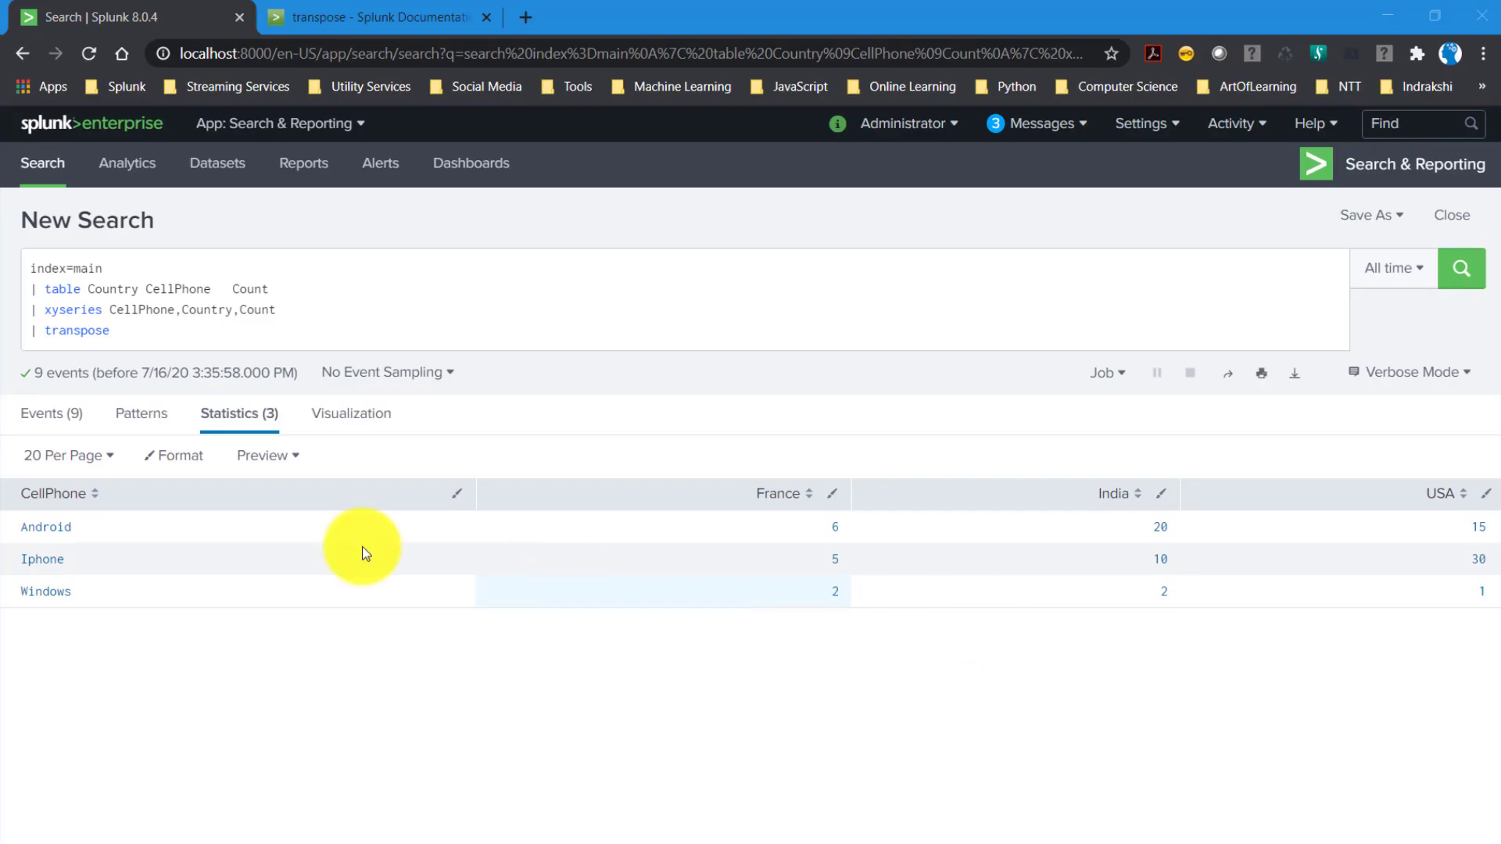
Open a second Splunk search in a new tab, copy the full query including "| transpose" into it, and run it.
right_click(31, 178)
click(66, 194)
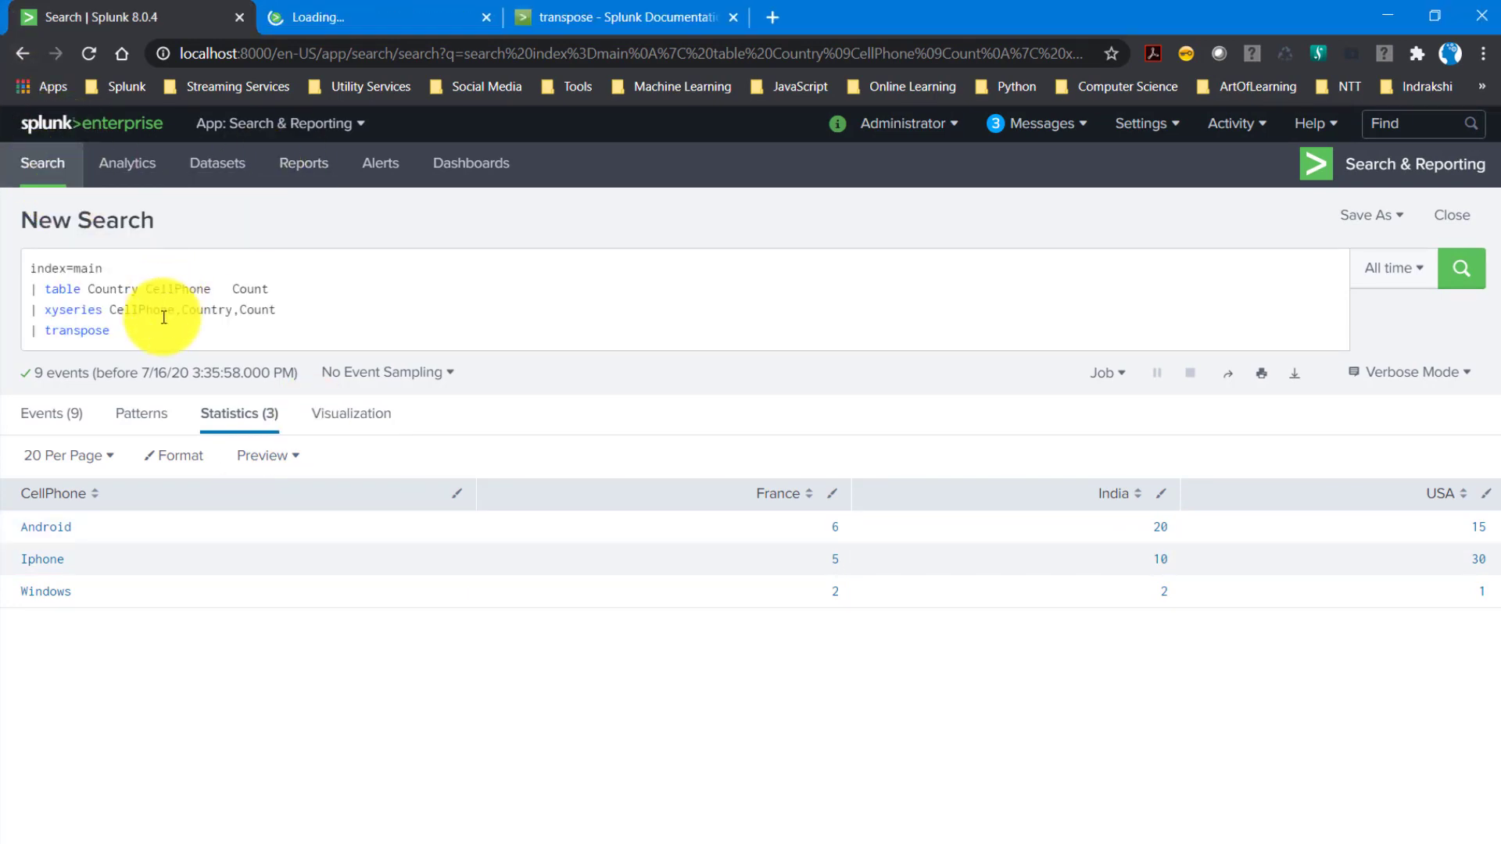
drag(120, 335, 10, 267)
key(ctrl+c)
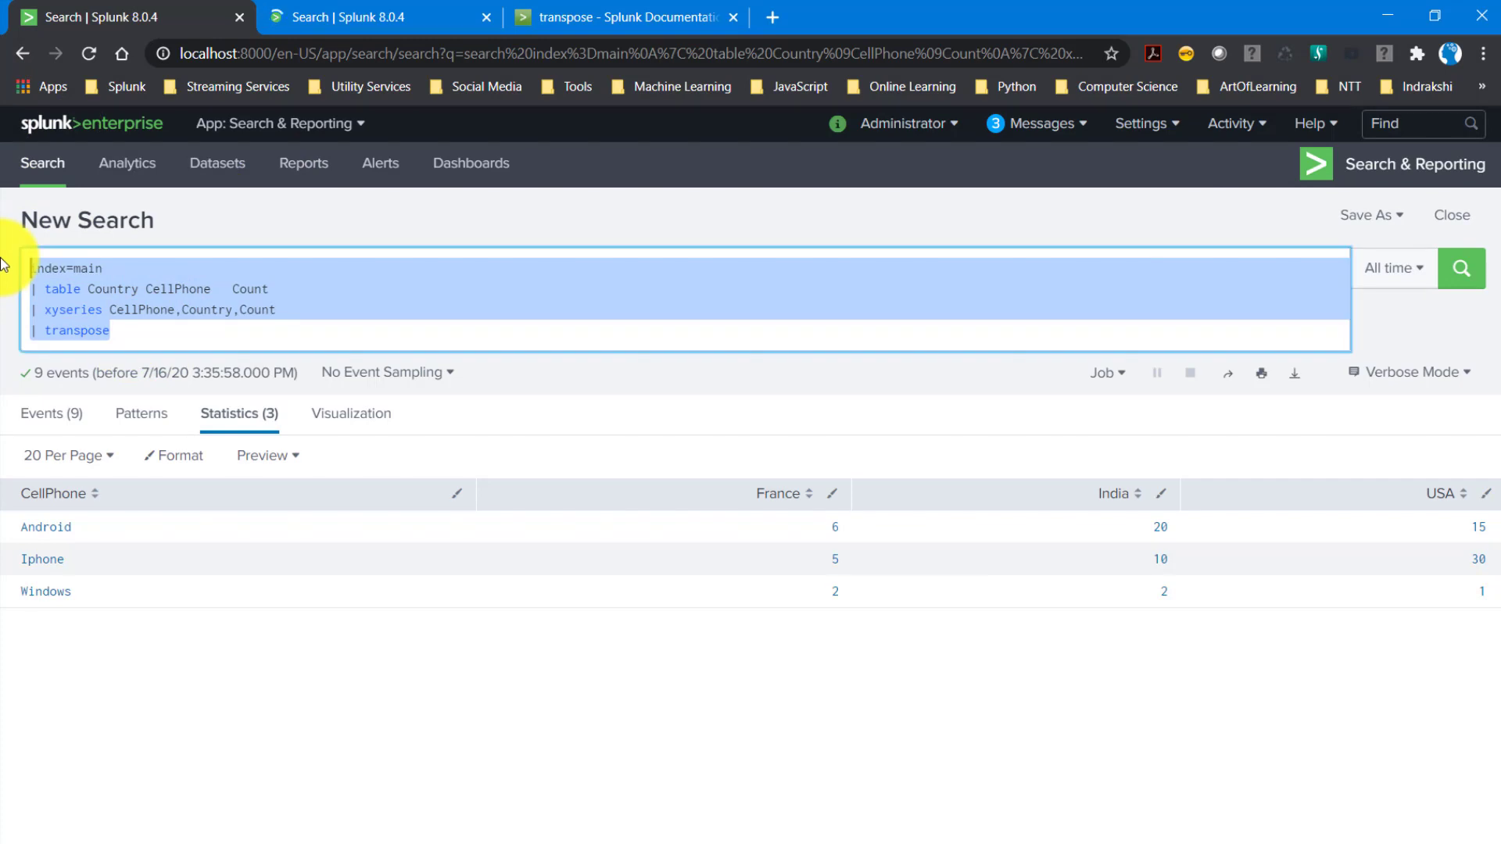
click(300, 18)
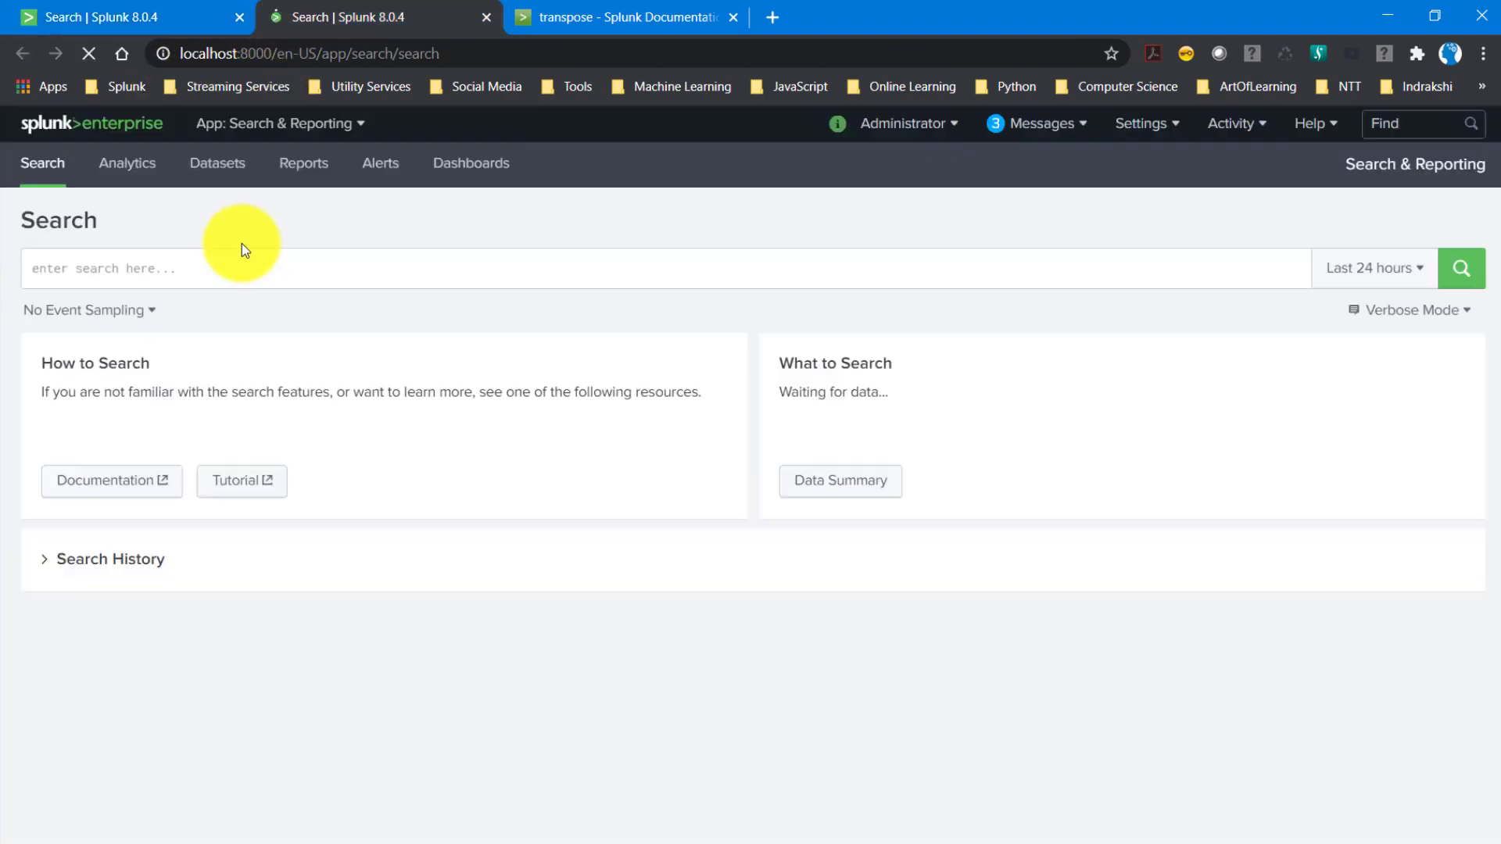
click(218, 269)
key(ctrl+v)
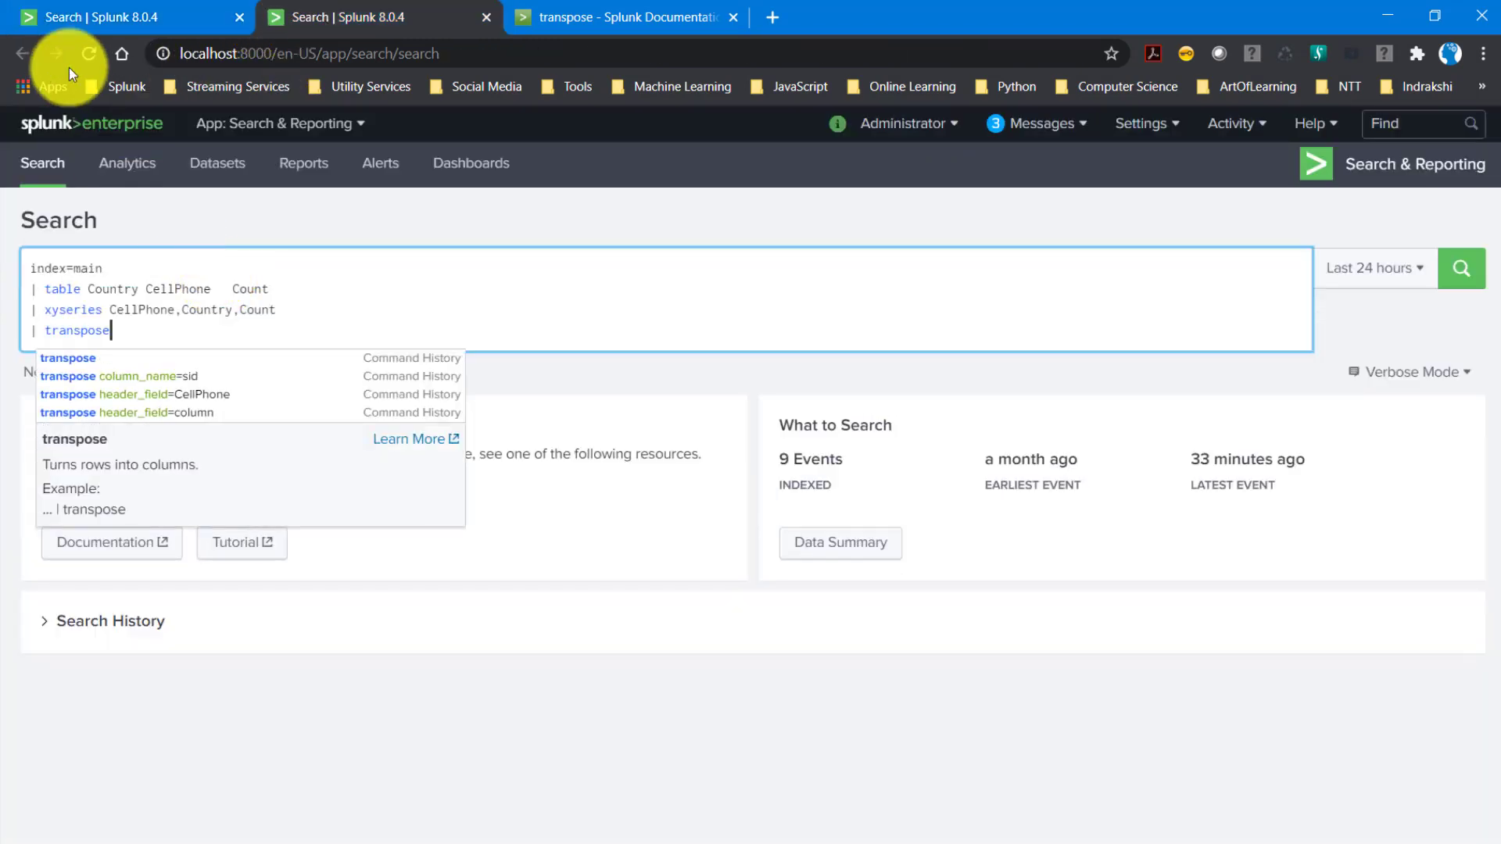
click(207, 324)
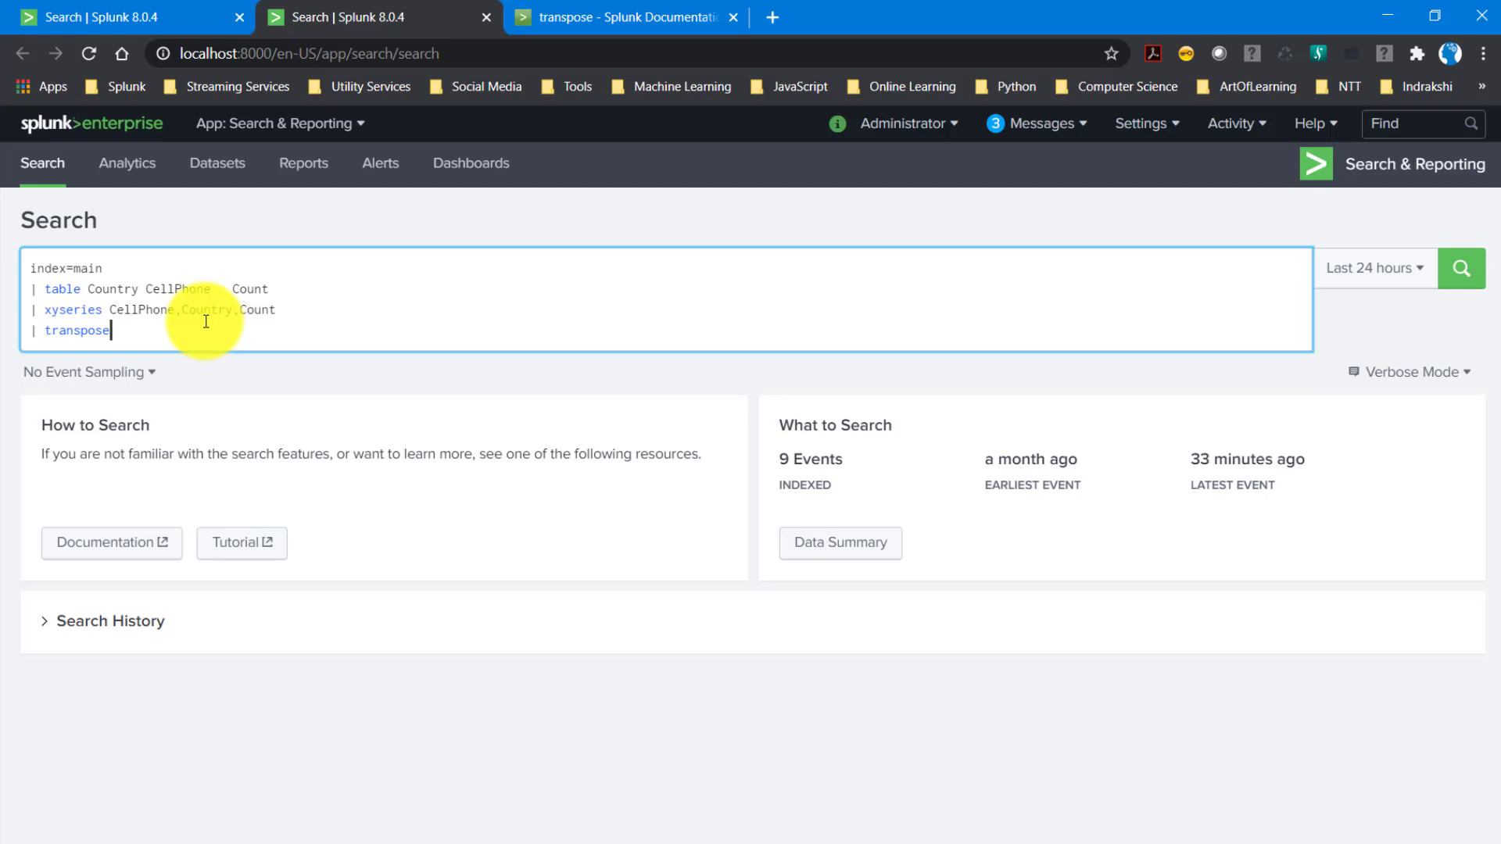
key(Return)
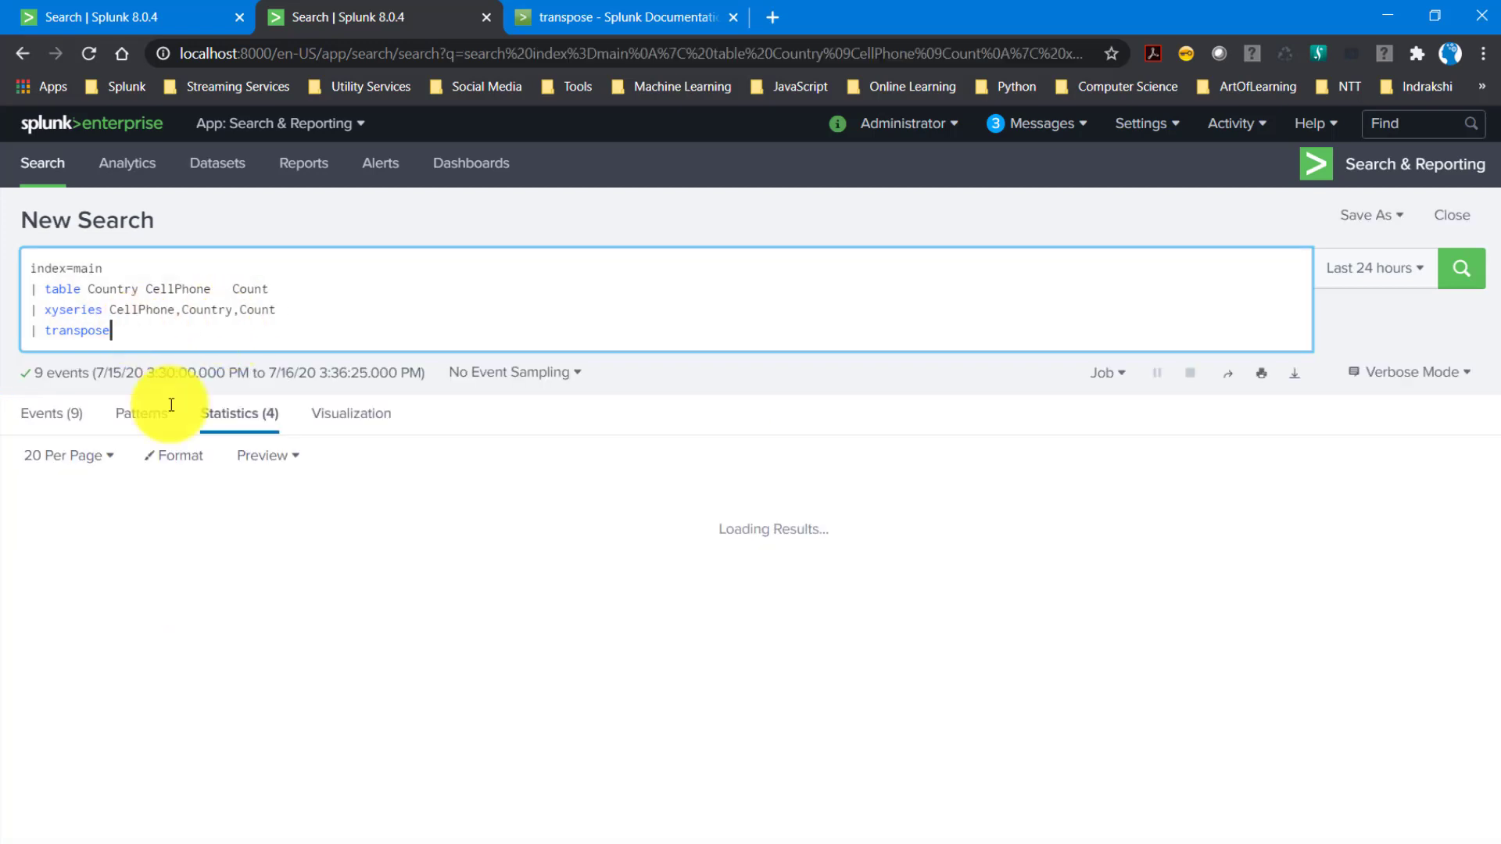
Compare the xyseries results in the original search with the transposed results in the second search.
click(98, 20)
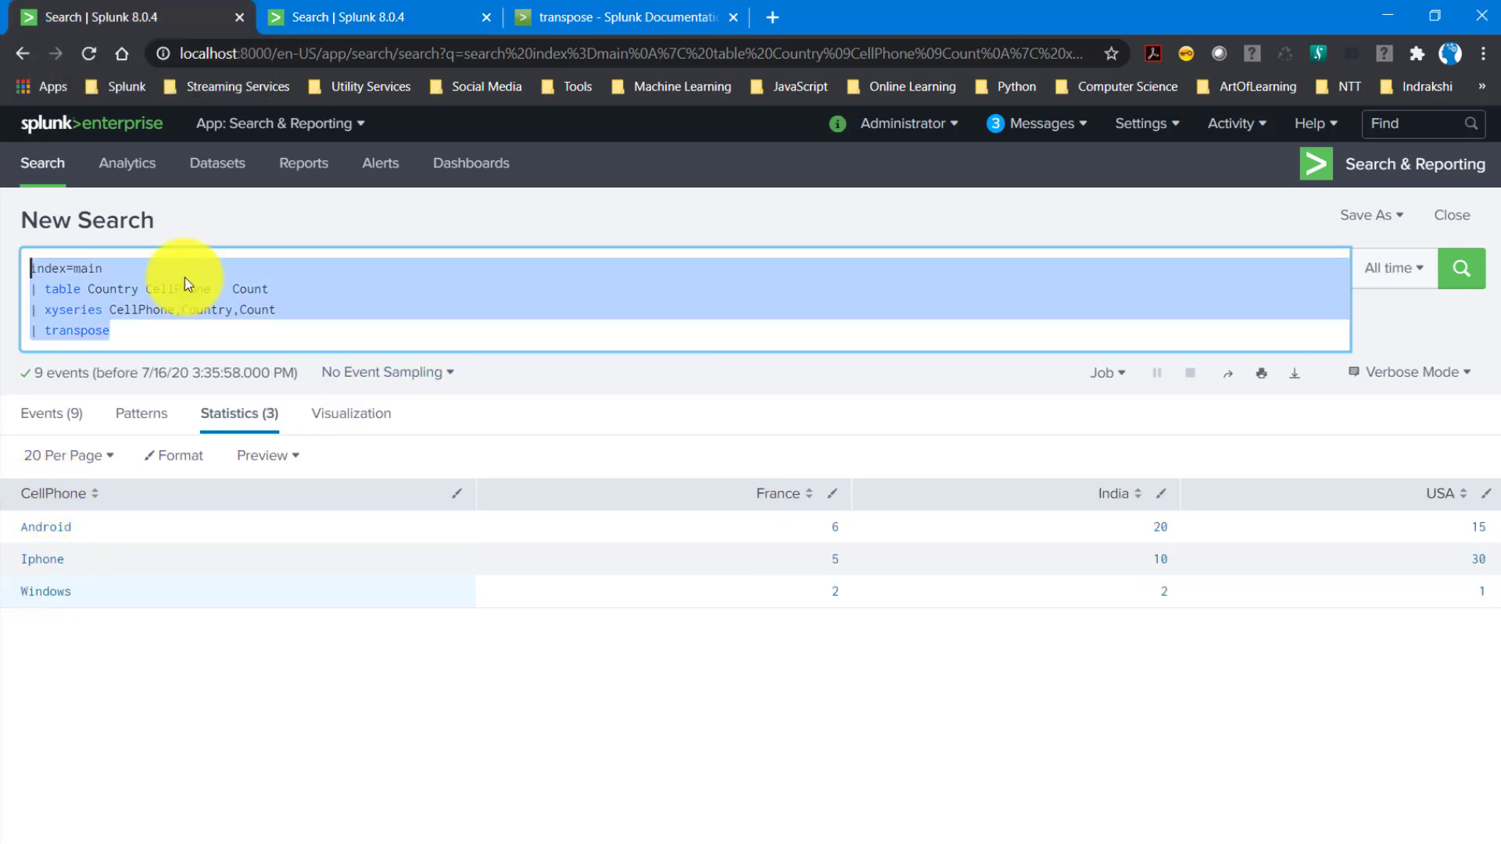
click(275, 27)
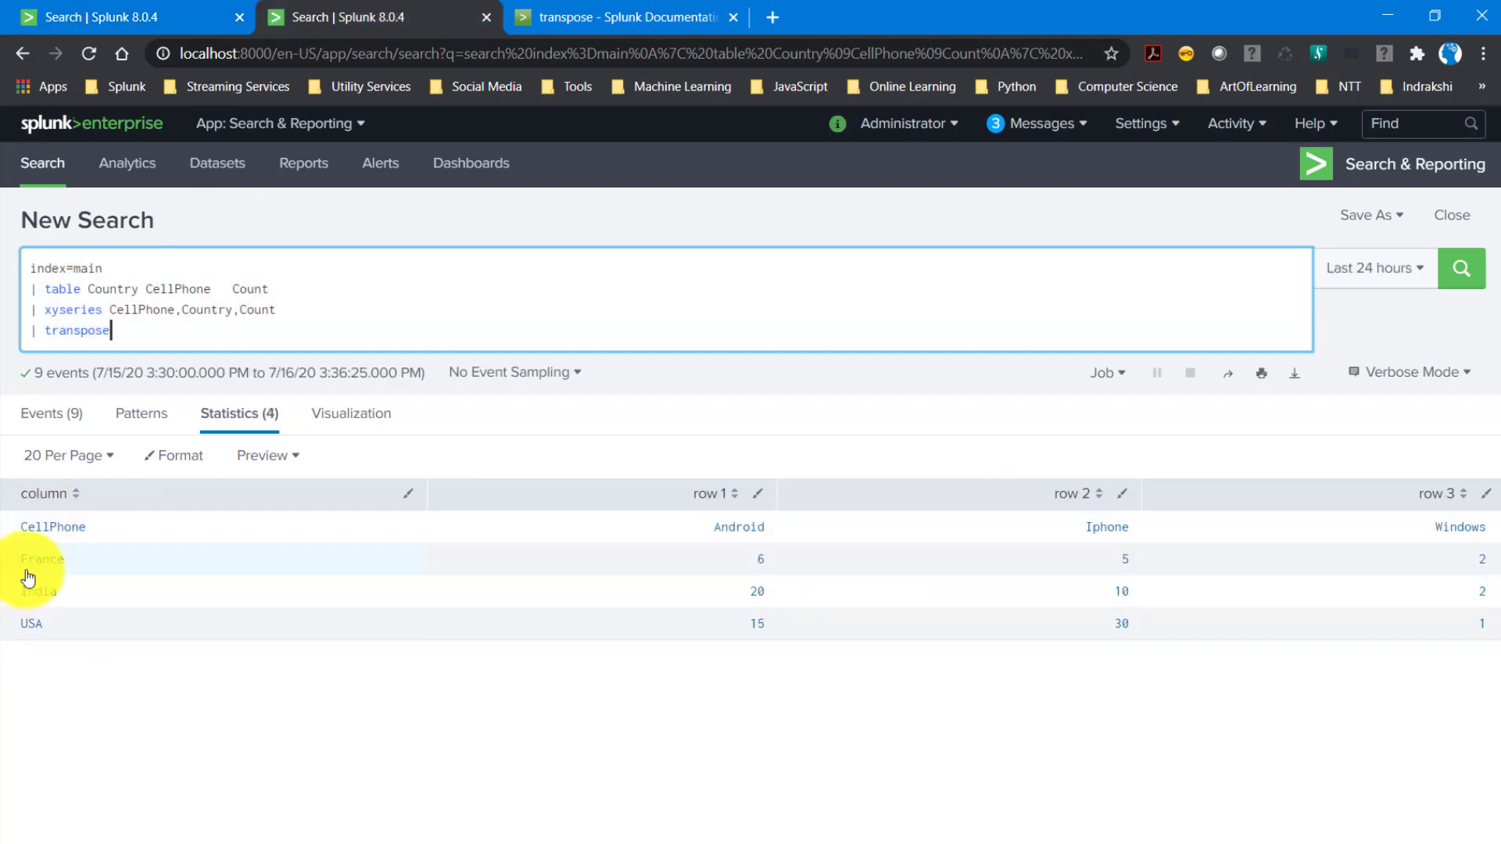
click(133, 35)
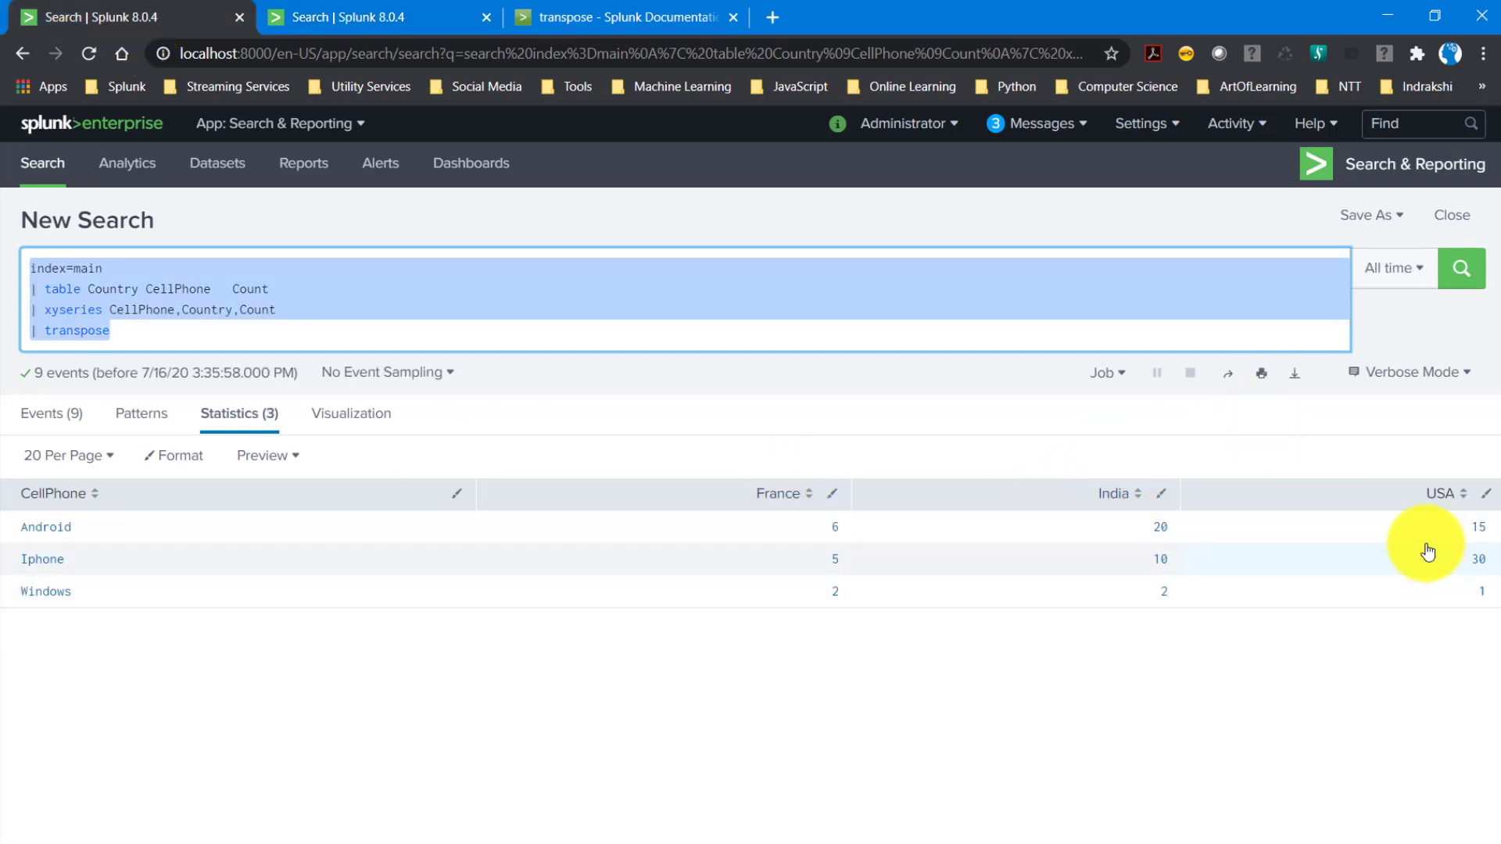
In the second search, add the argument column_name="test" to the transpose command and run it.
click(401, 19)
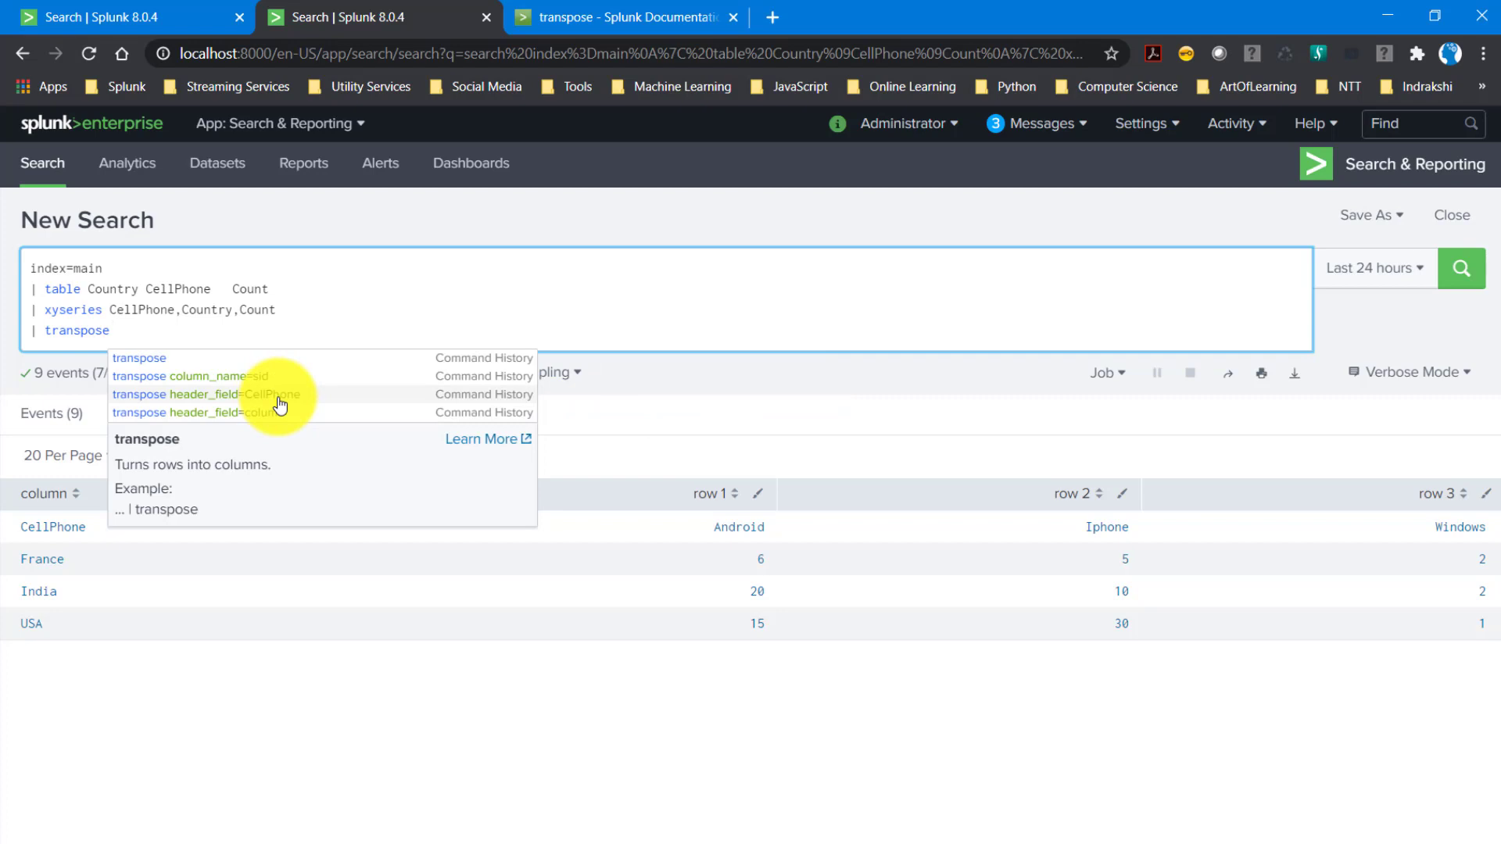
text(co)
key(Down)
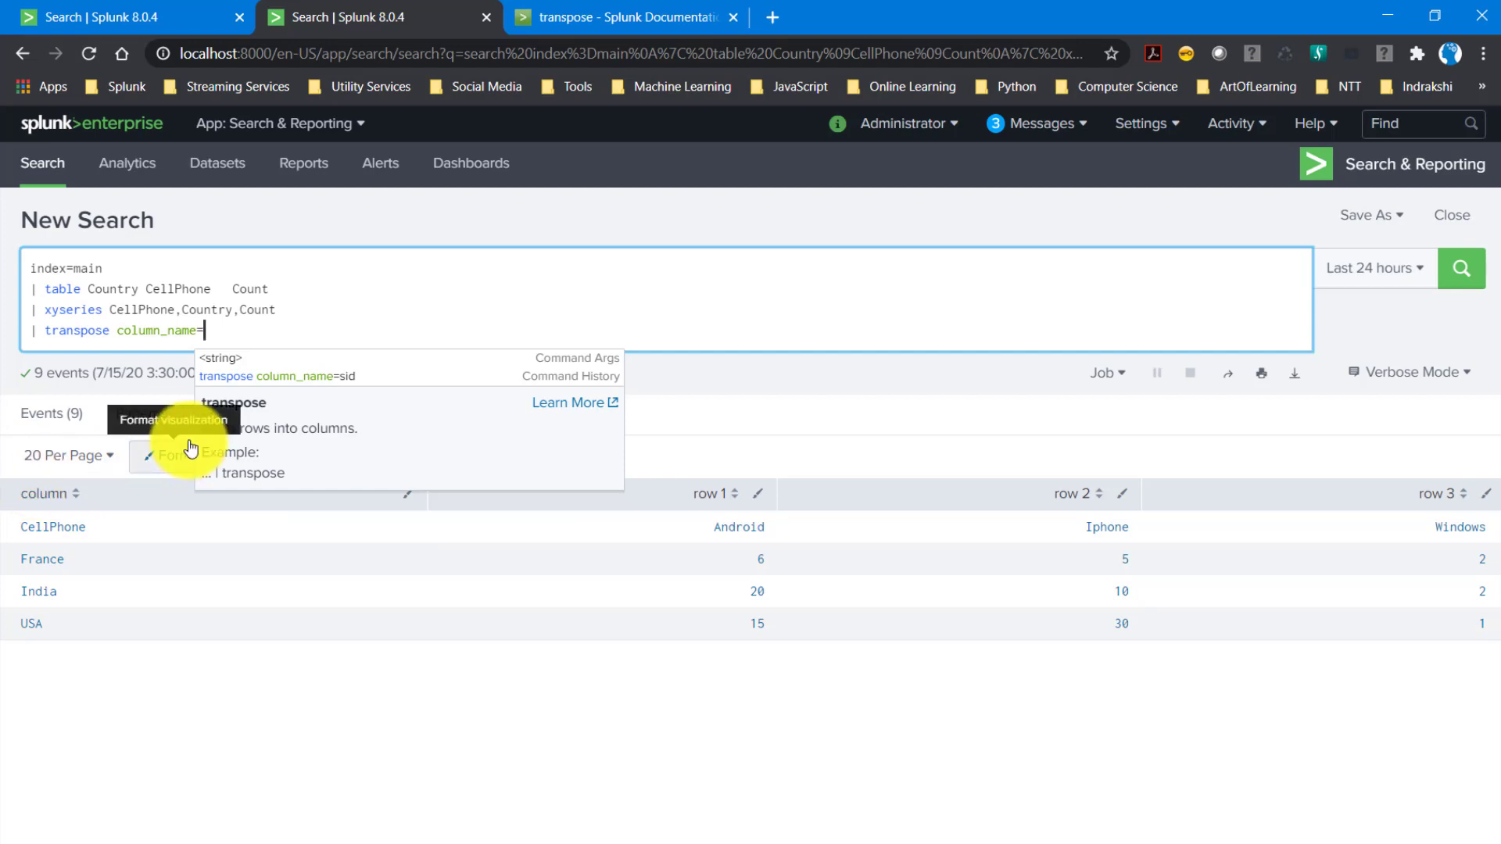
click(214, 324)
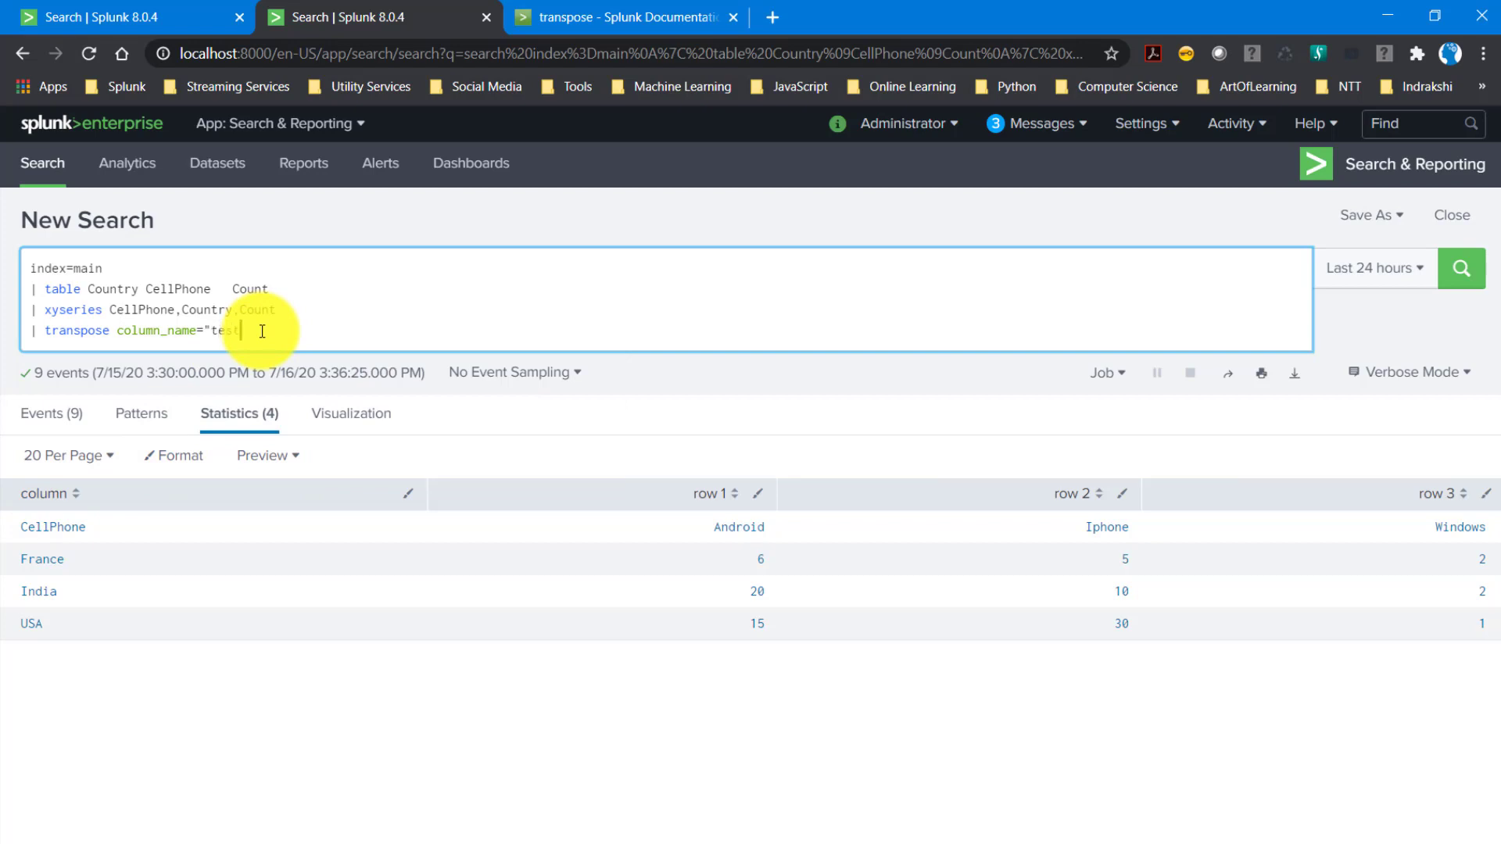
key(Return)
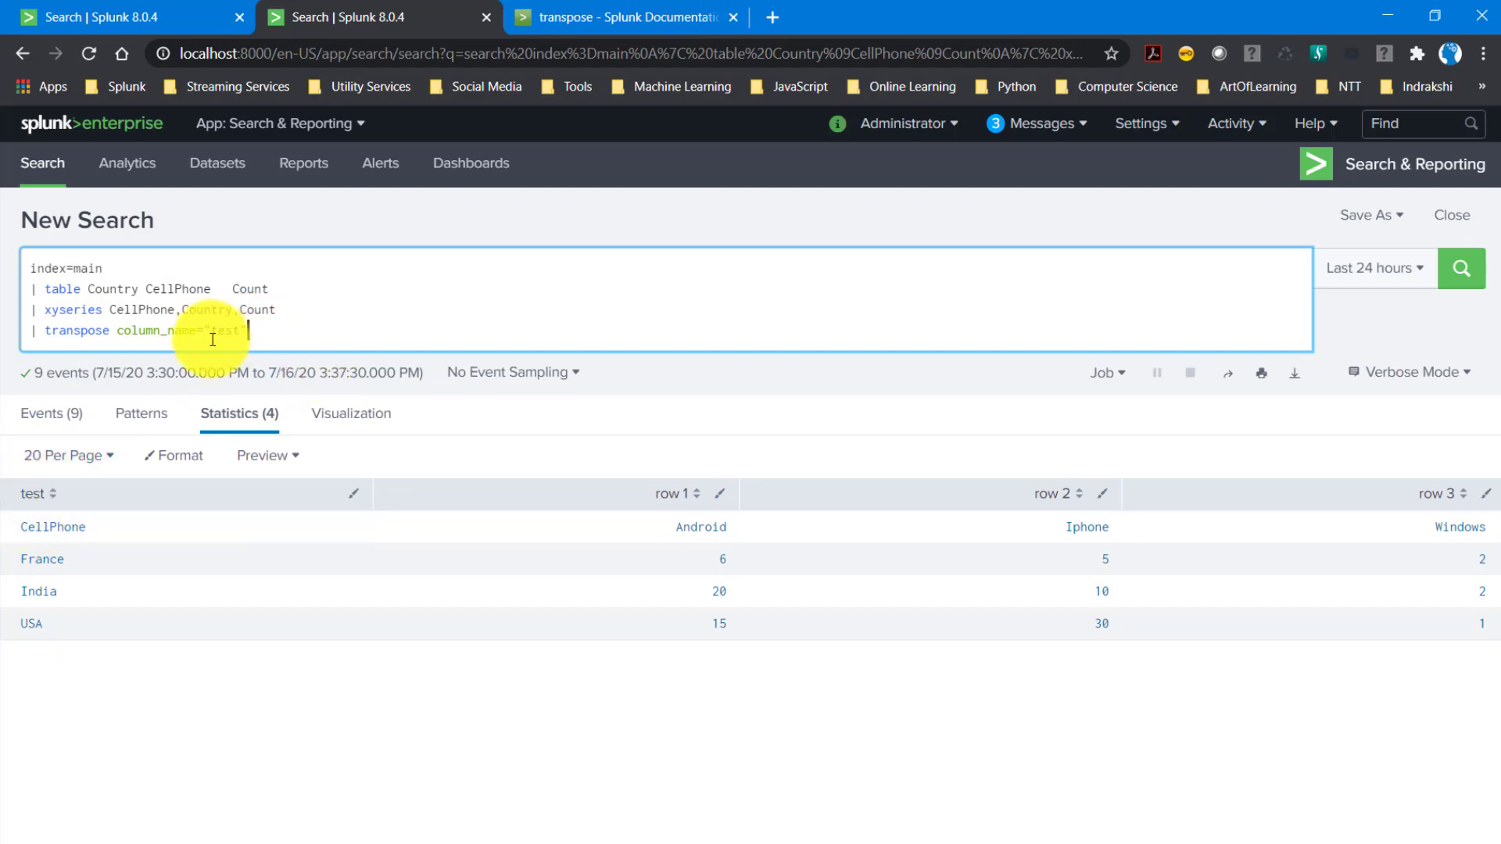
Remove the column_name argument from the transpose command and rerun the search.
drag(120, 339, 262, 345)
key(BackSpace)
key(BackSpace)
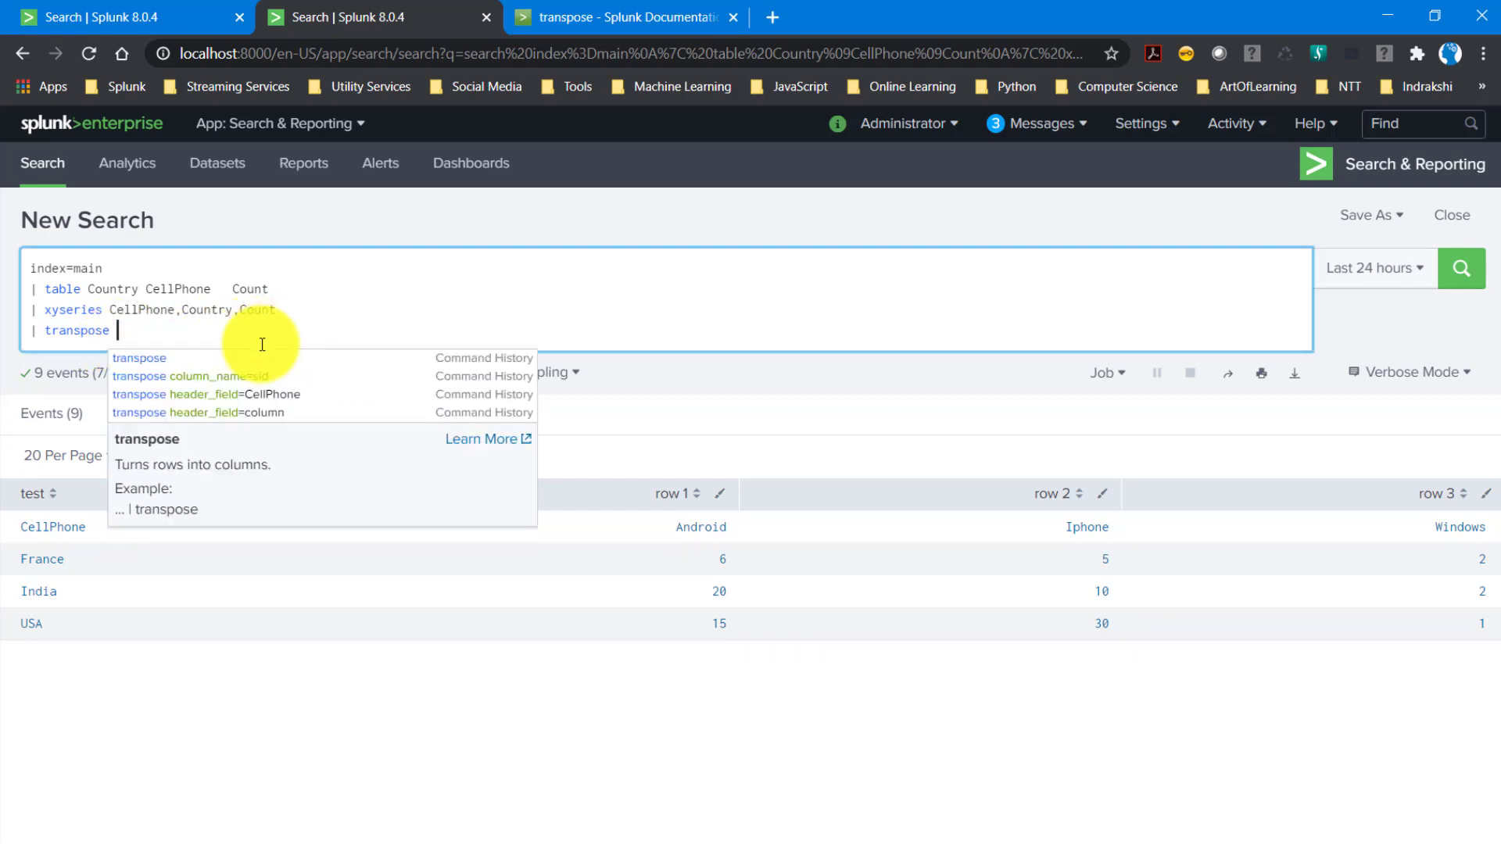
key(Return)
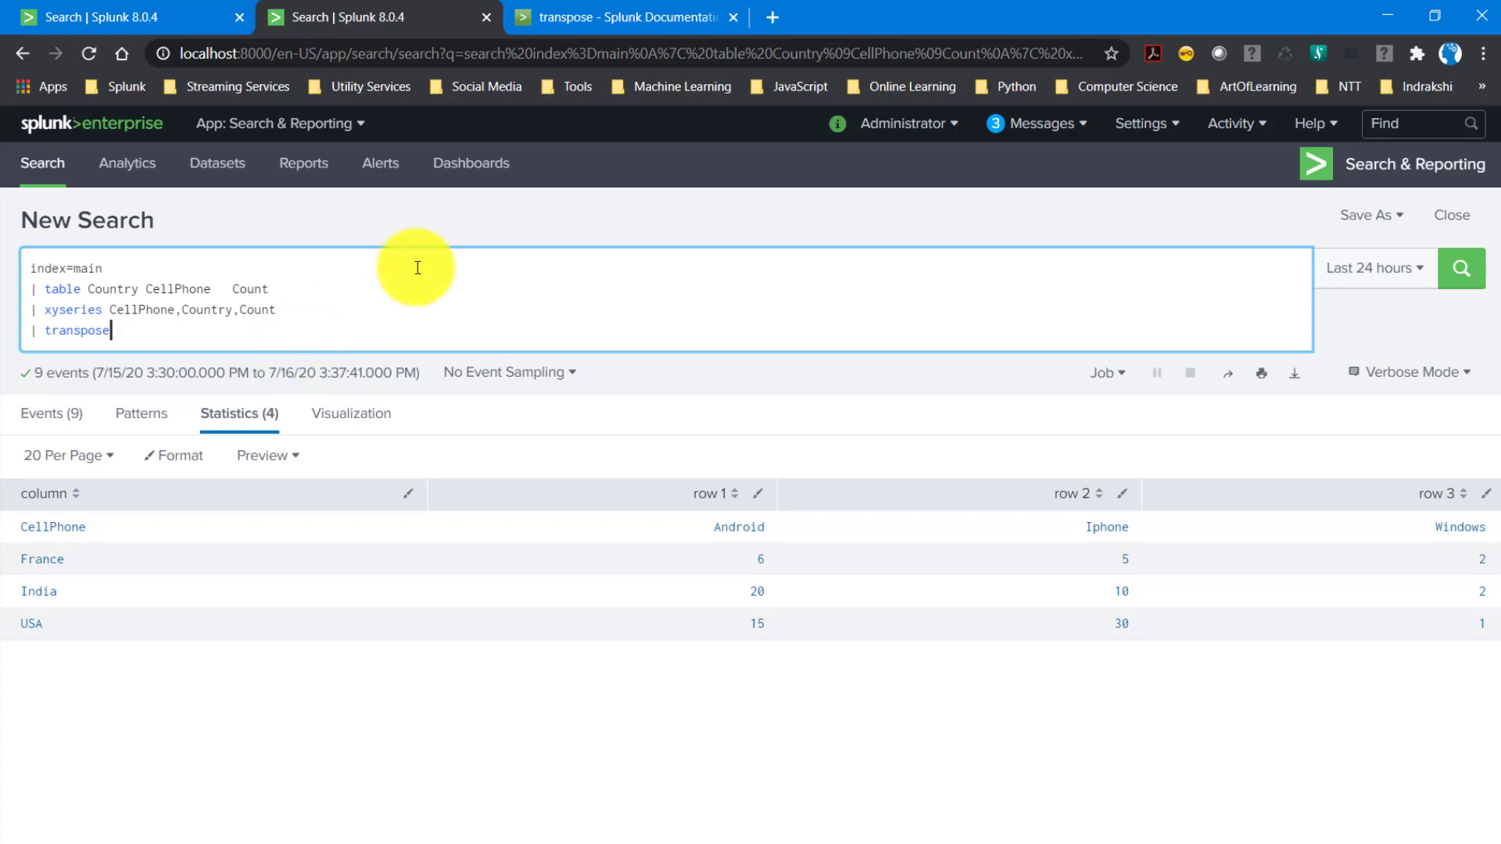
Check the header_field argument in the syntax on the transpose documentation page, and return to the second Splunk search.
click(547, 23)
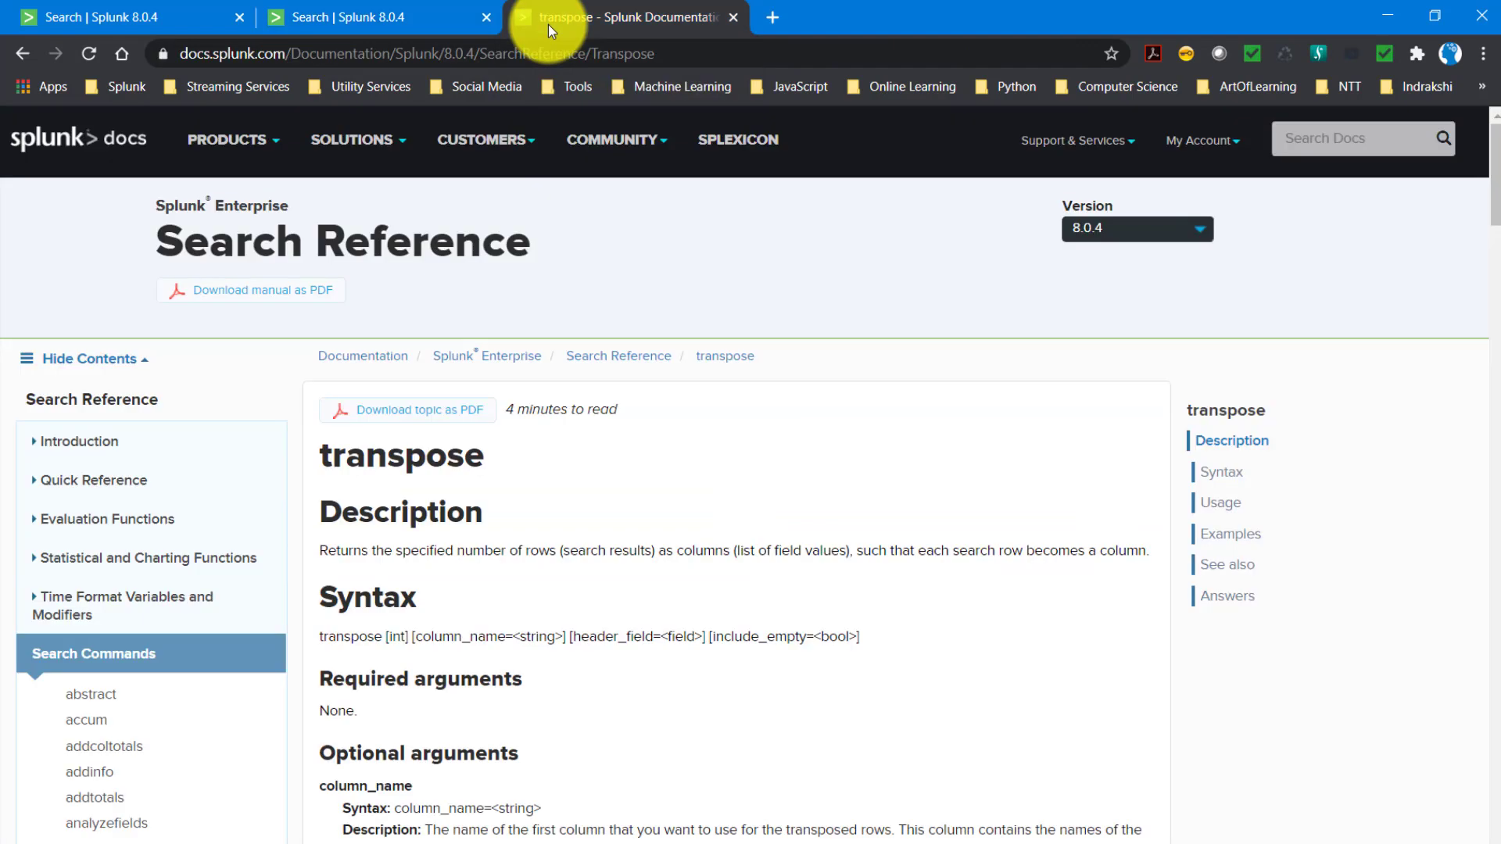
double_click(584, 635)
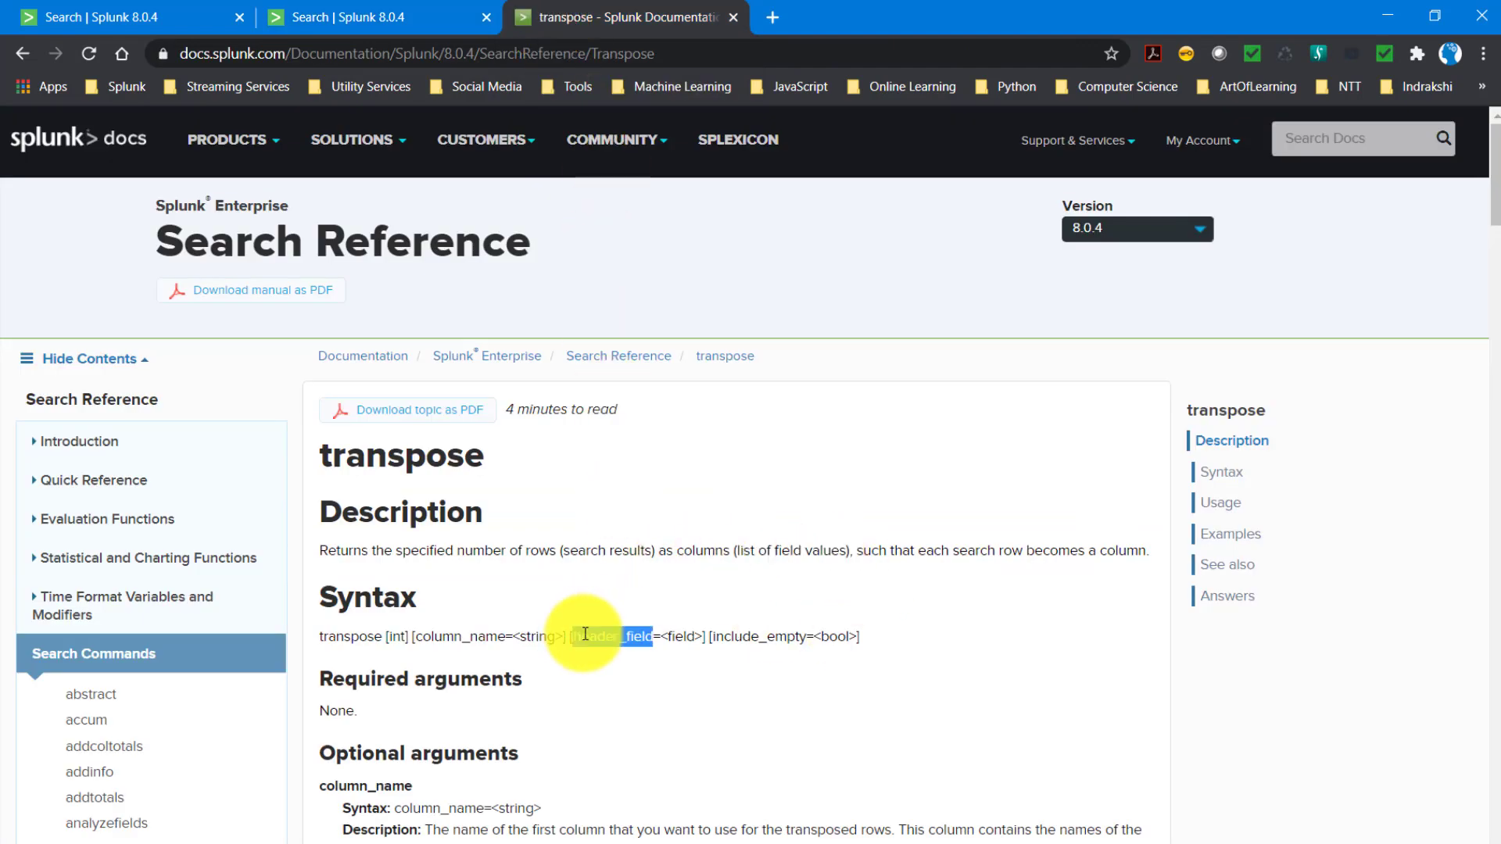
click(368, 17)
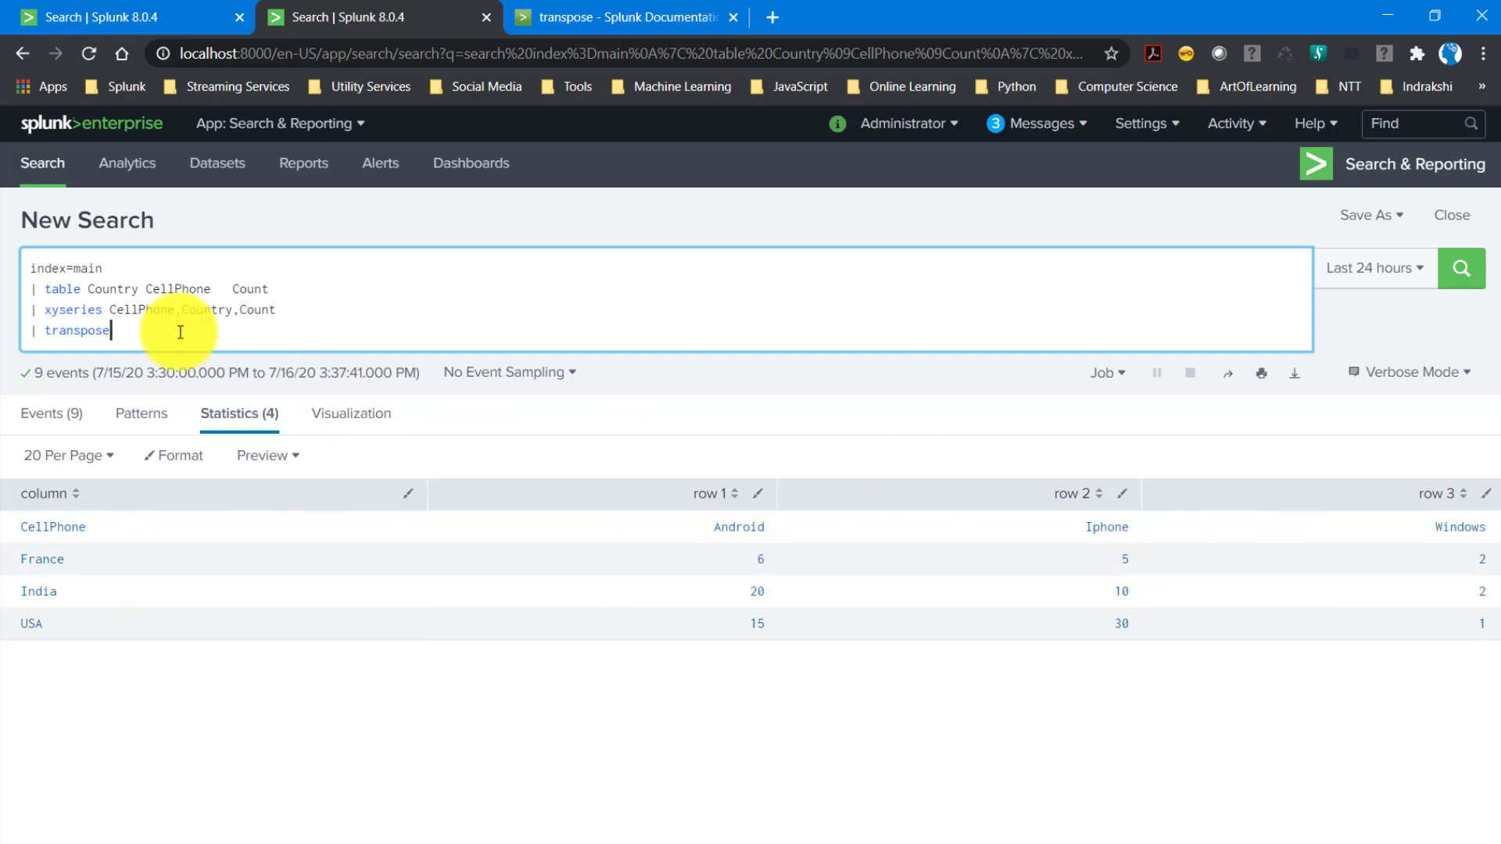
Append the line "| addtotals" below the transpose command and run the search.
text(| add)
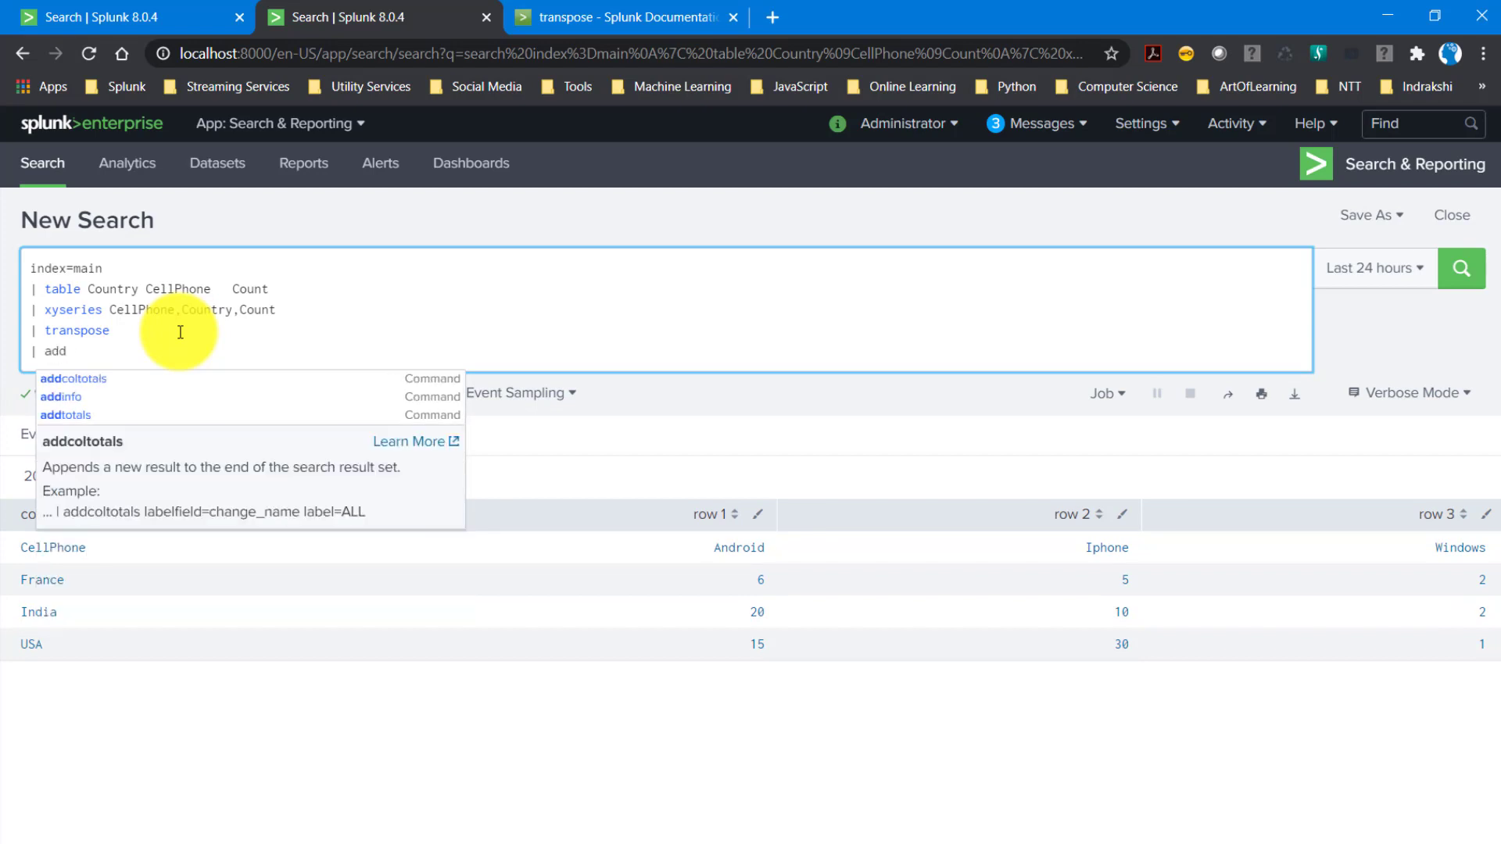
key(Down)
key(Down)
key(Return)
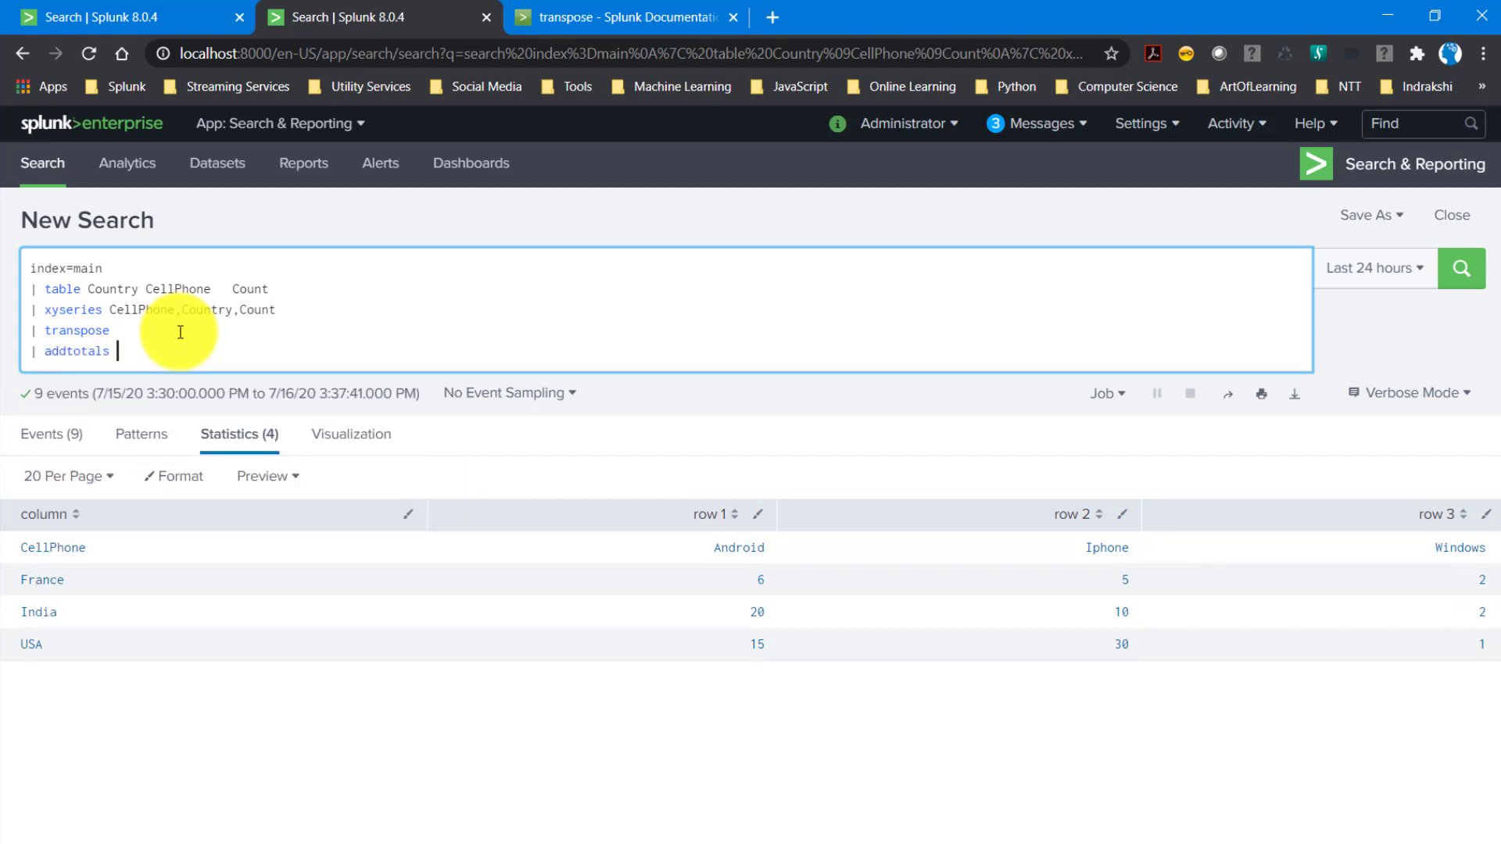
key(Return)
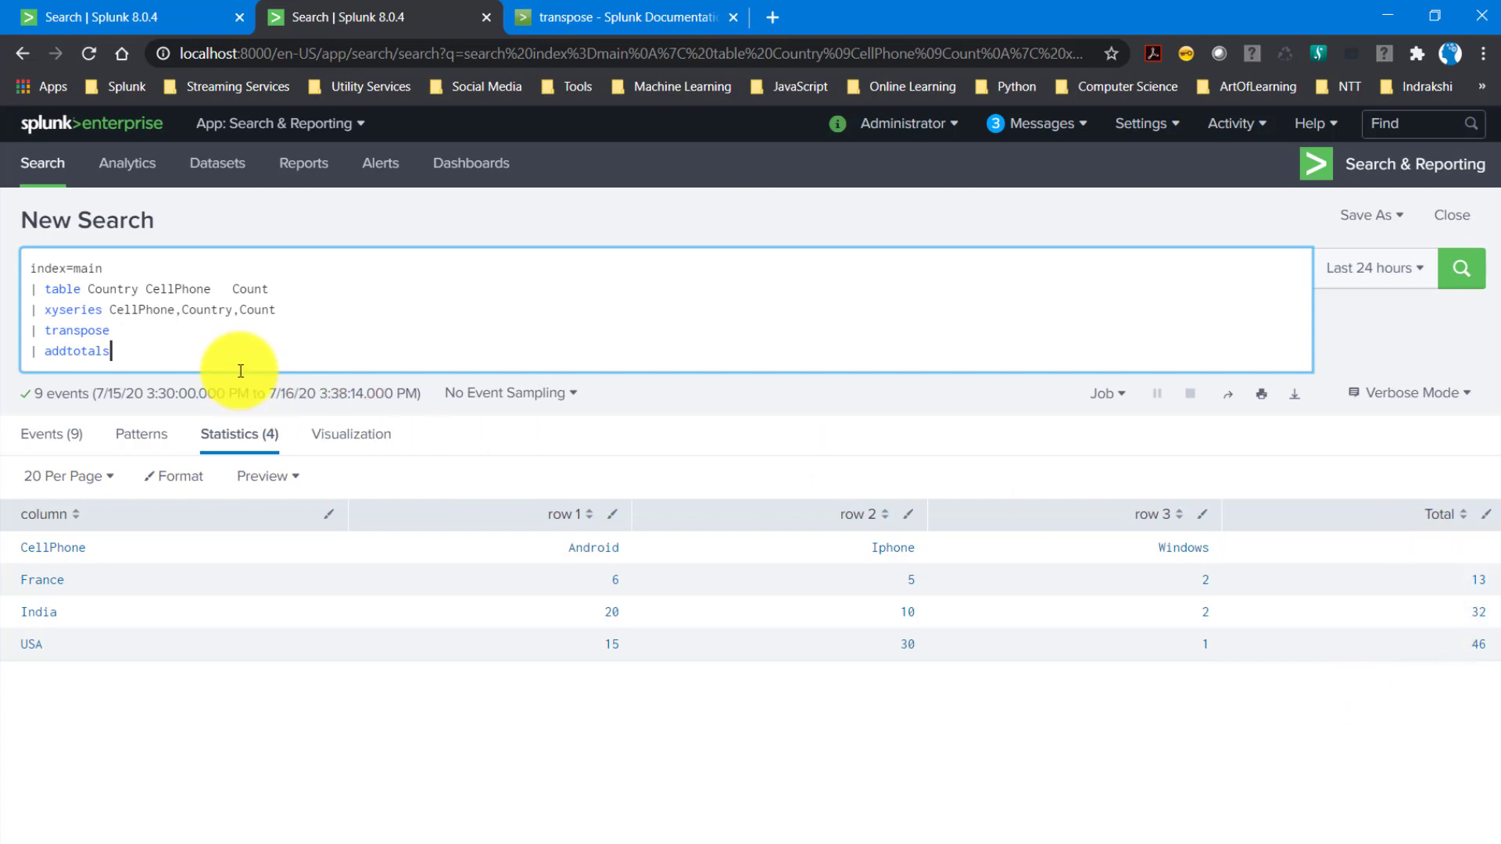
Sort the results by descending total by adding the line "| sort - Total" and running the search.
key(shift+Return)
text(| sor)
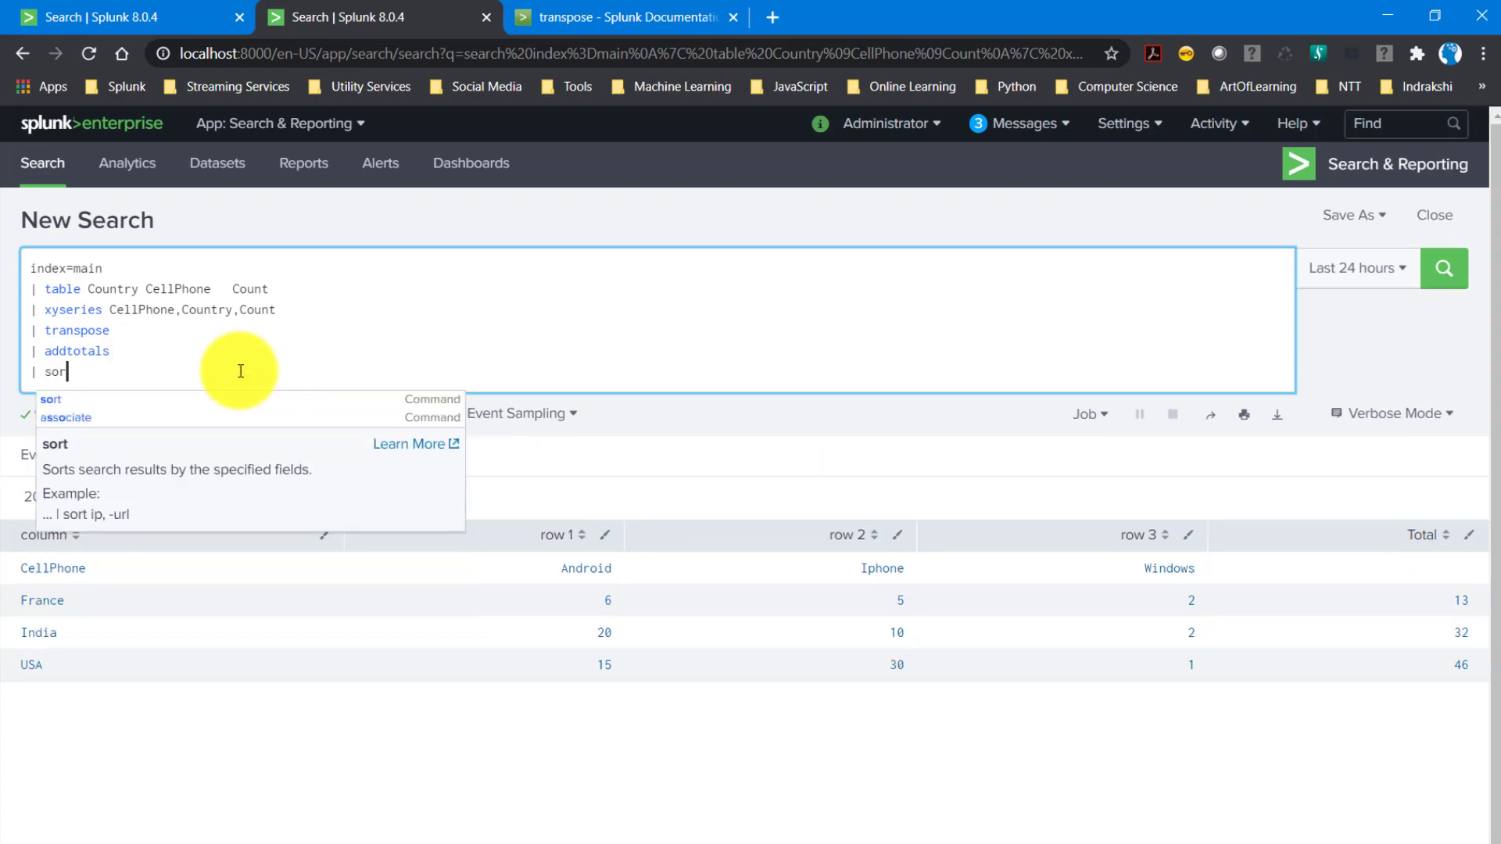
text(t - )
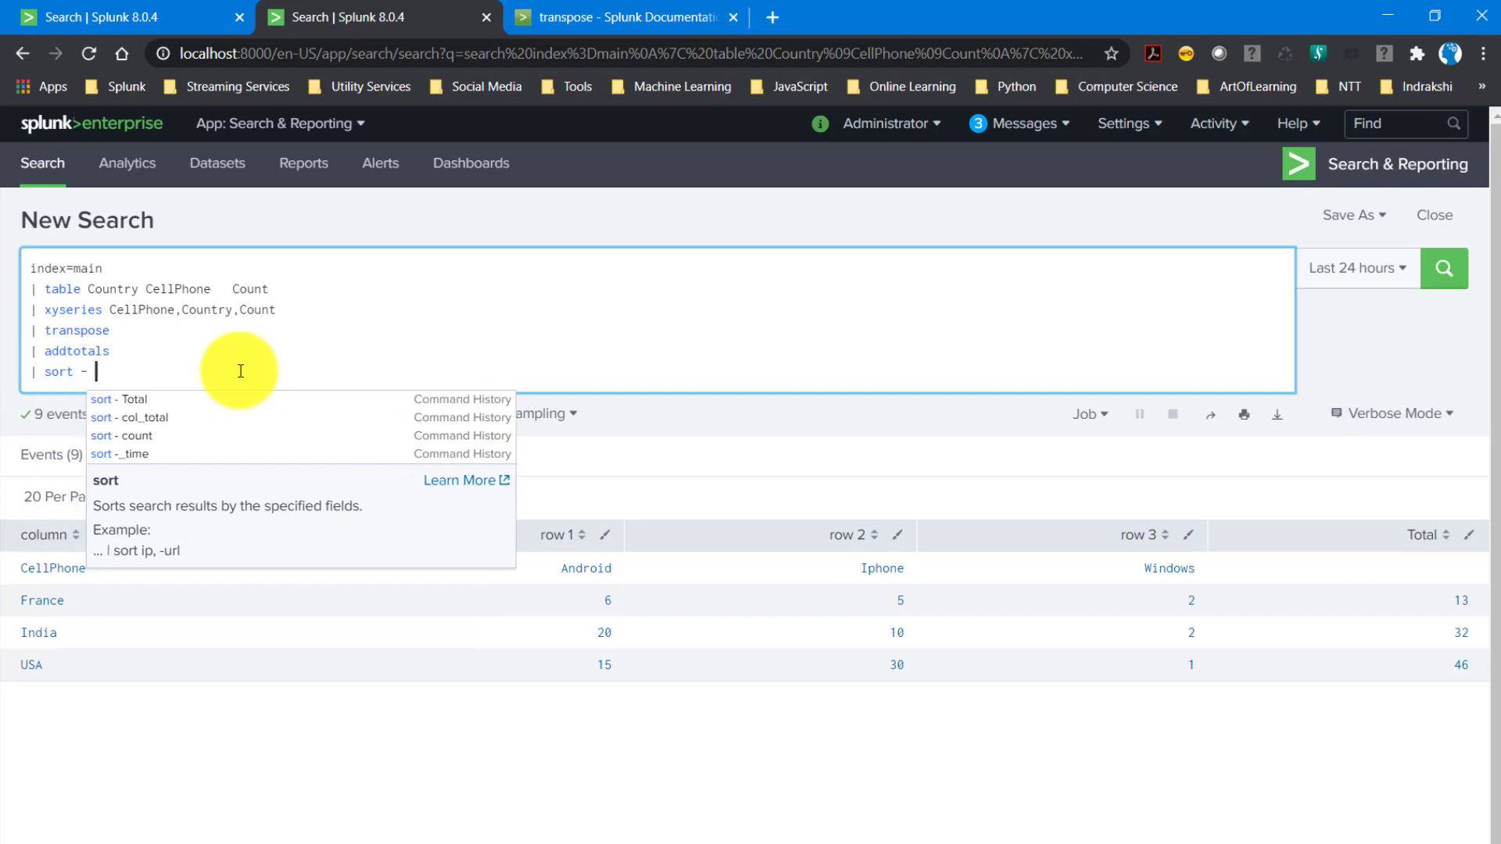
text(Total)
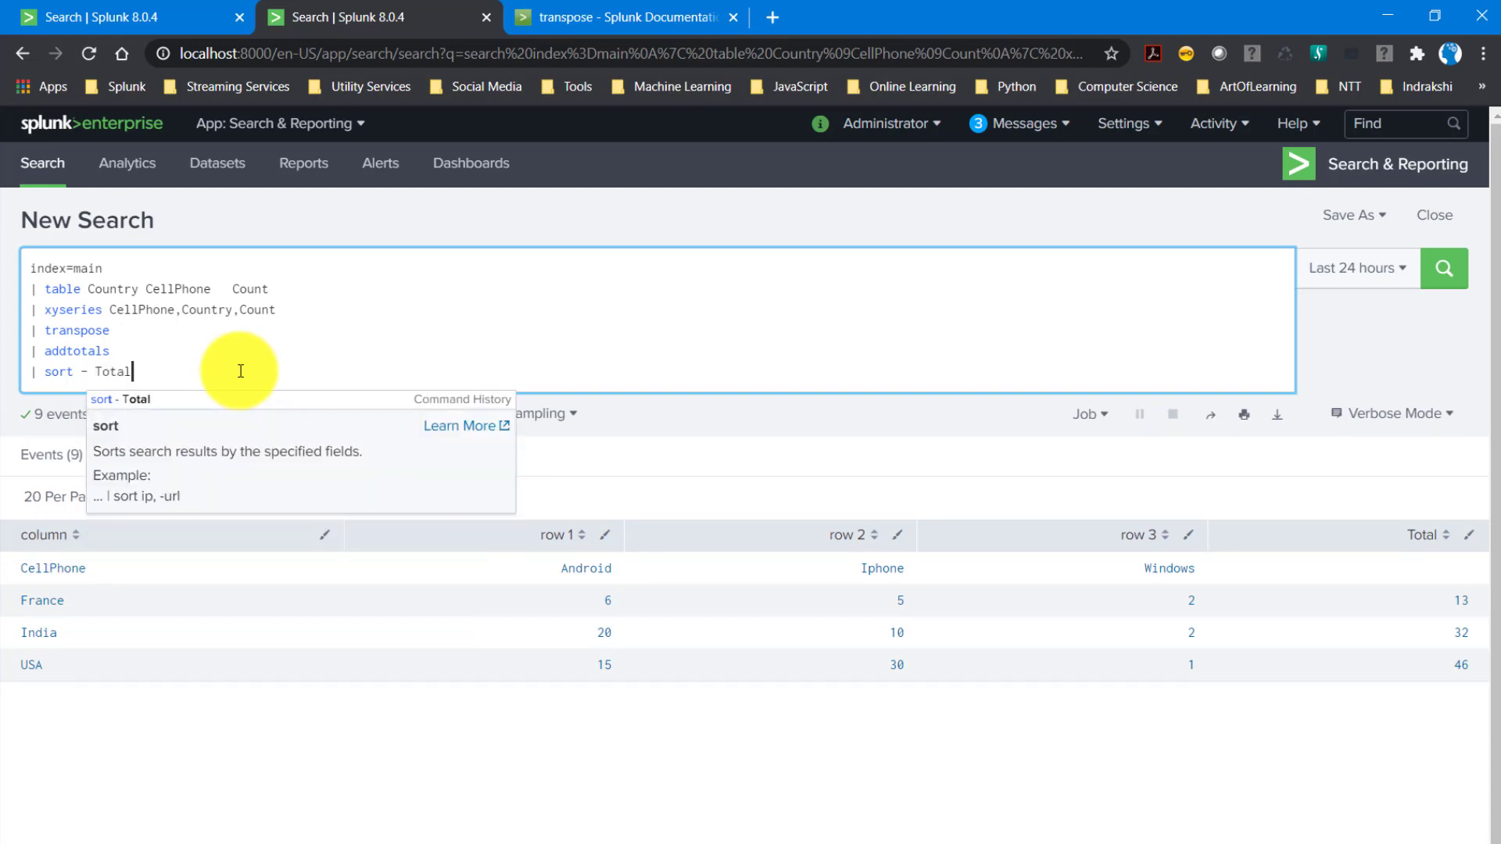
key(Return)
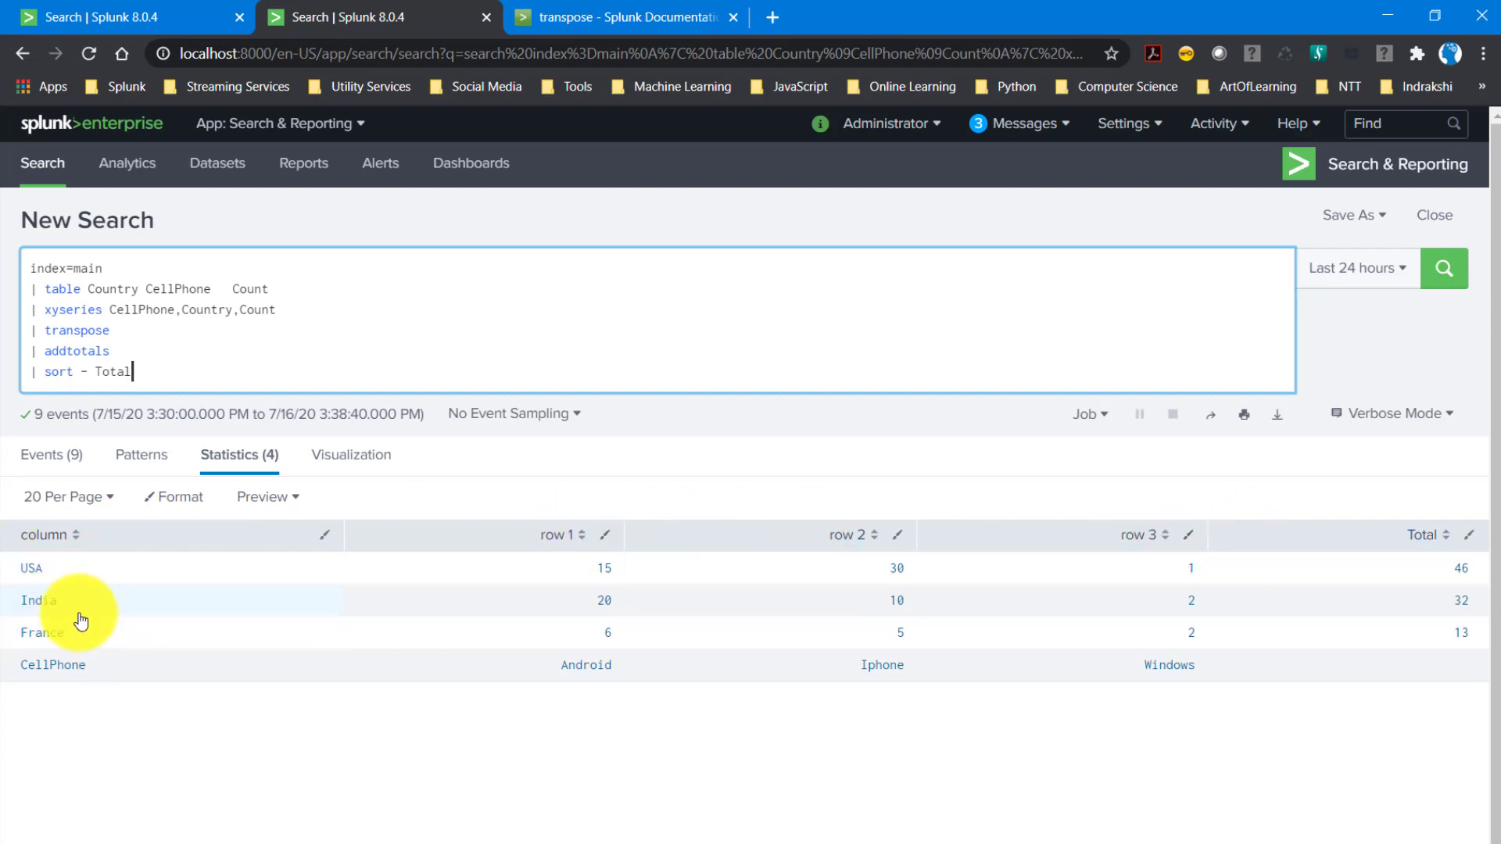
Append the line "| transpose header_field=column" after the sort command and run the search.
text(| )
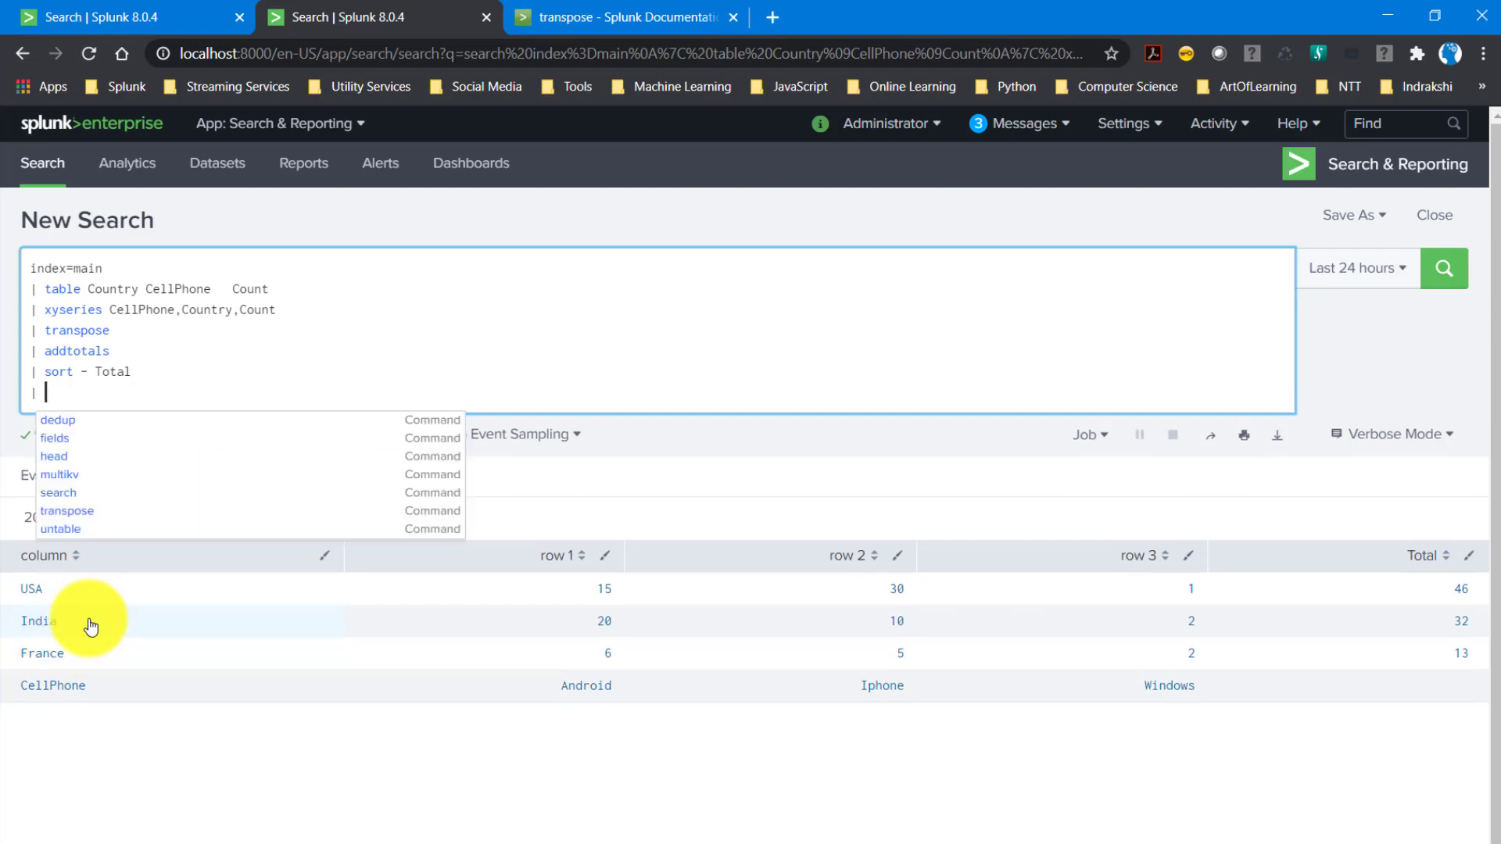
text(trans)
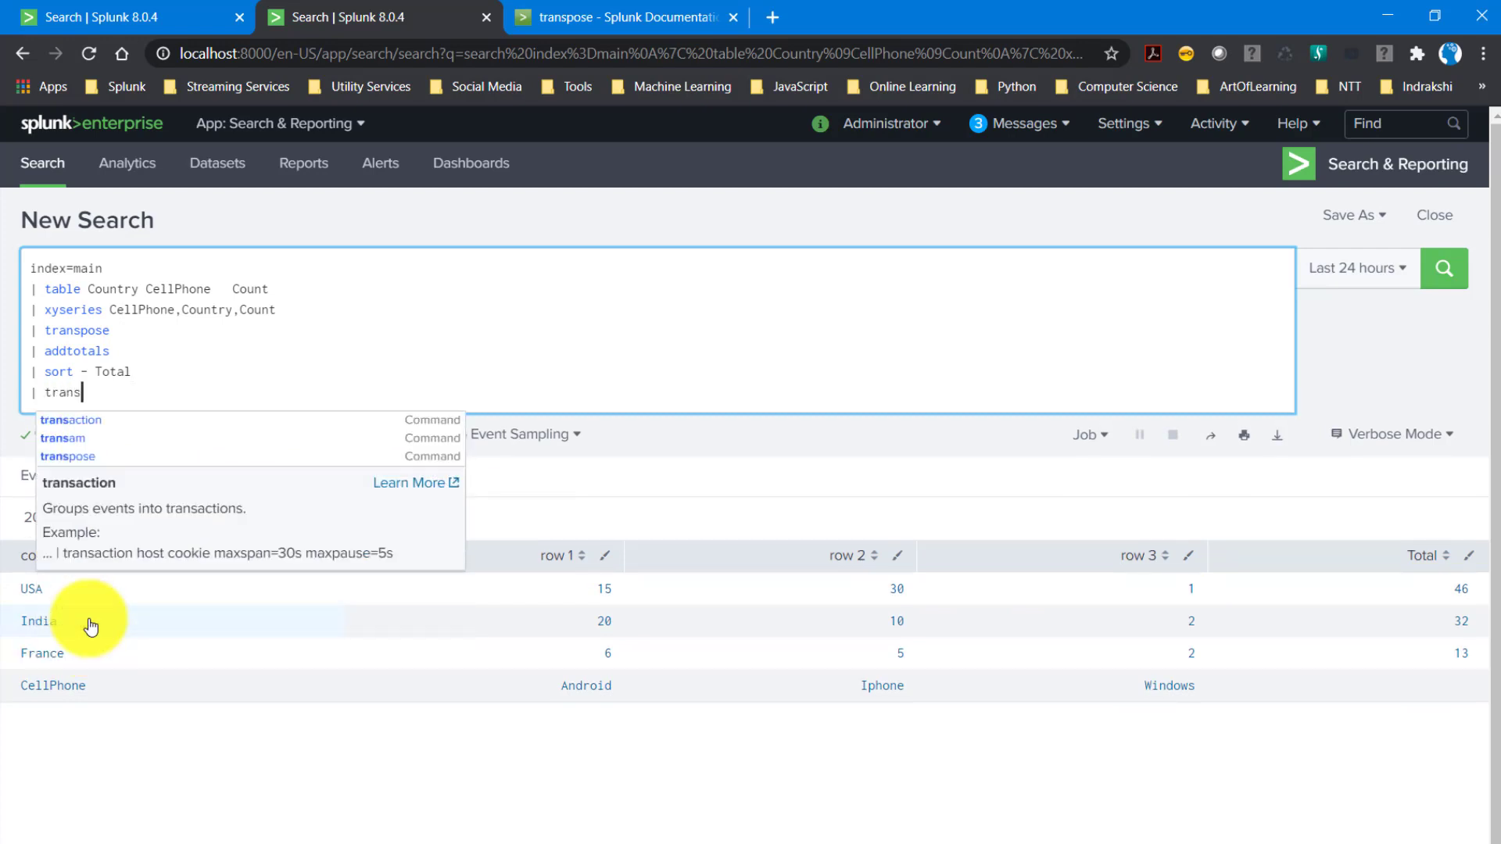
key(Down)
key(Down)
key(Down)
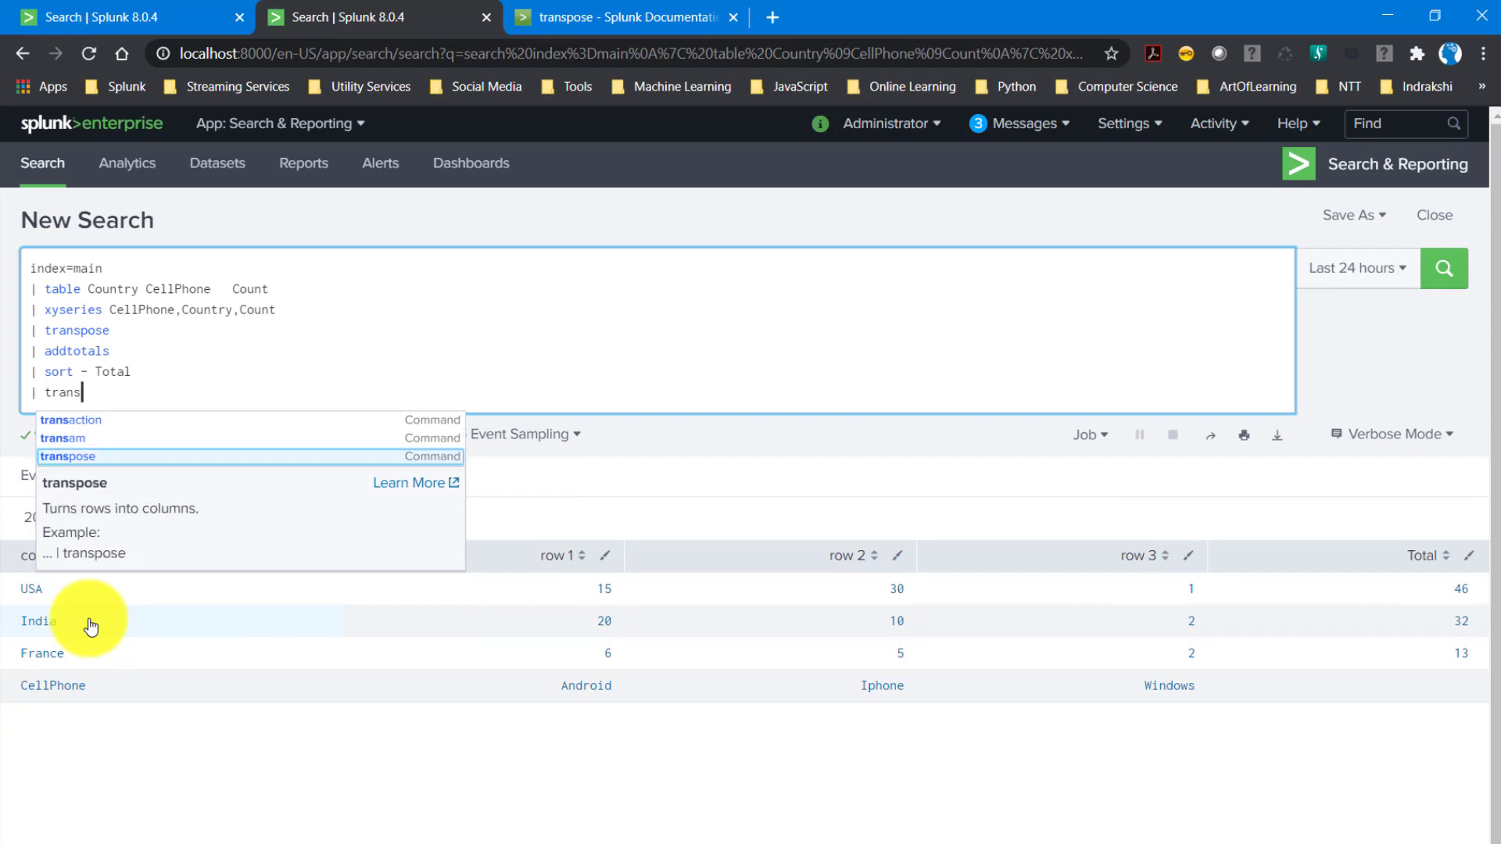
key(Return)
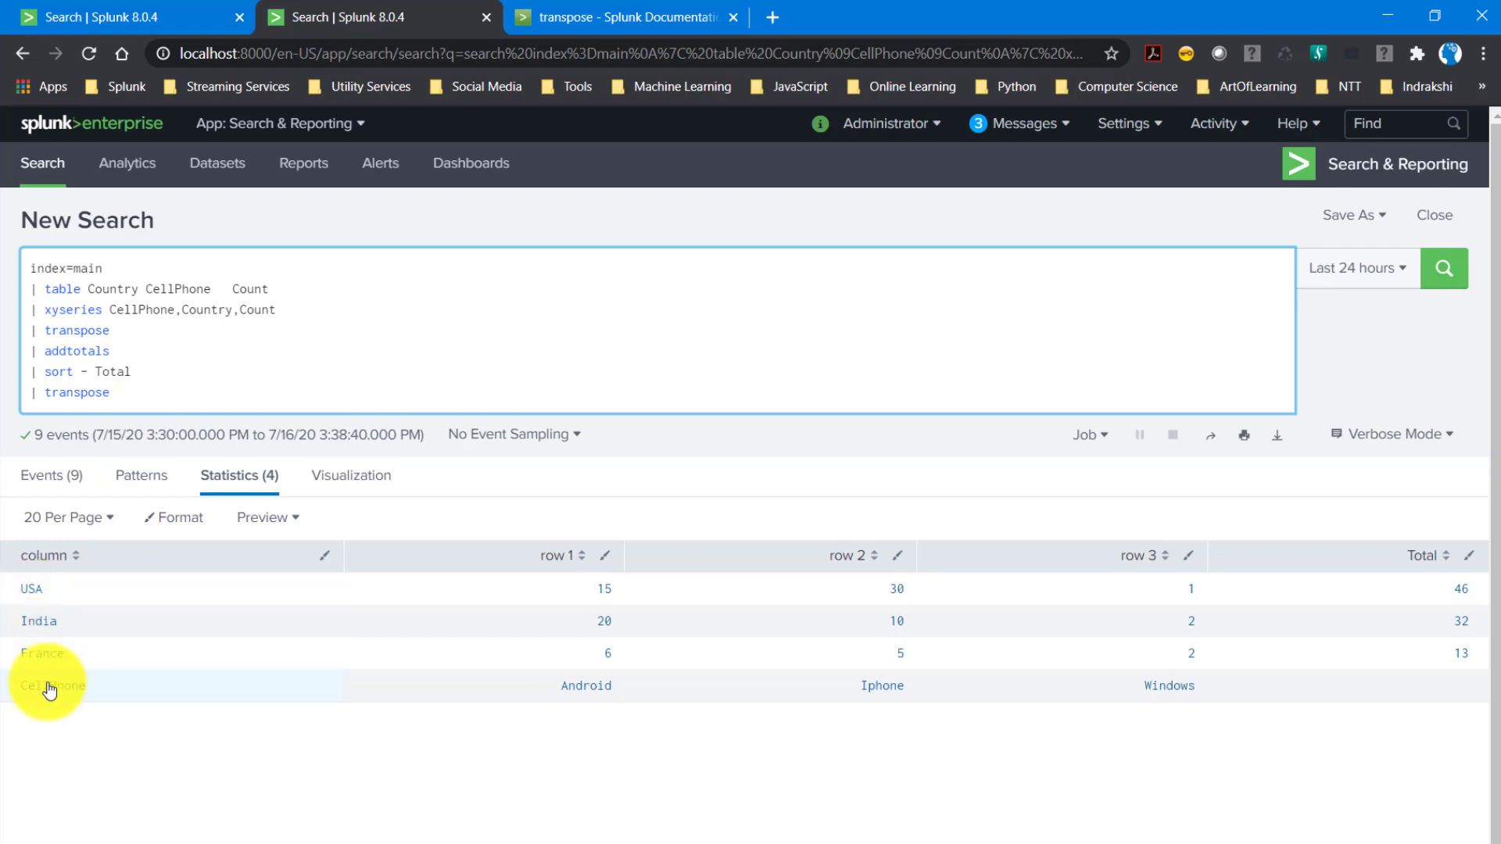
text(he)
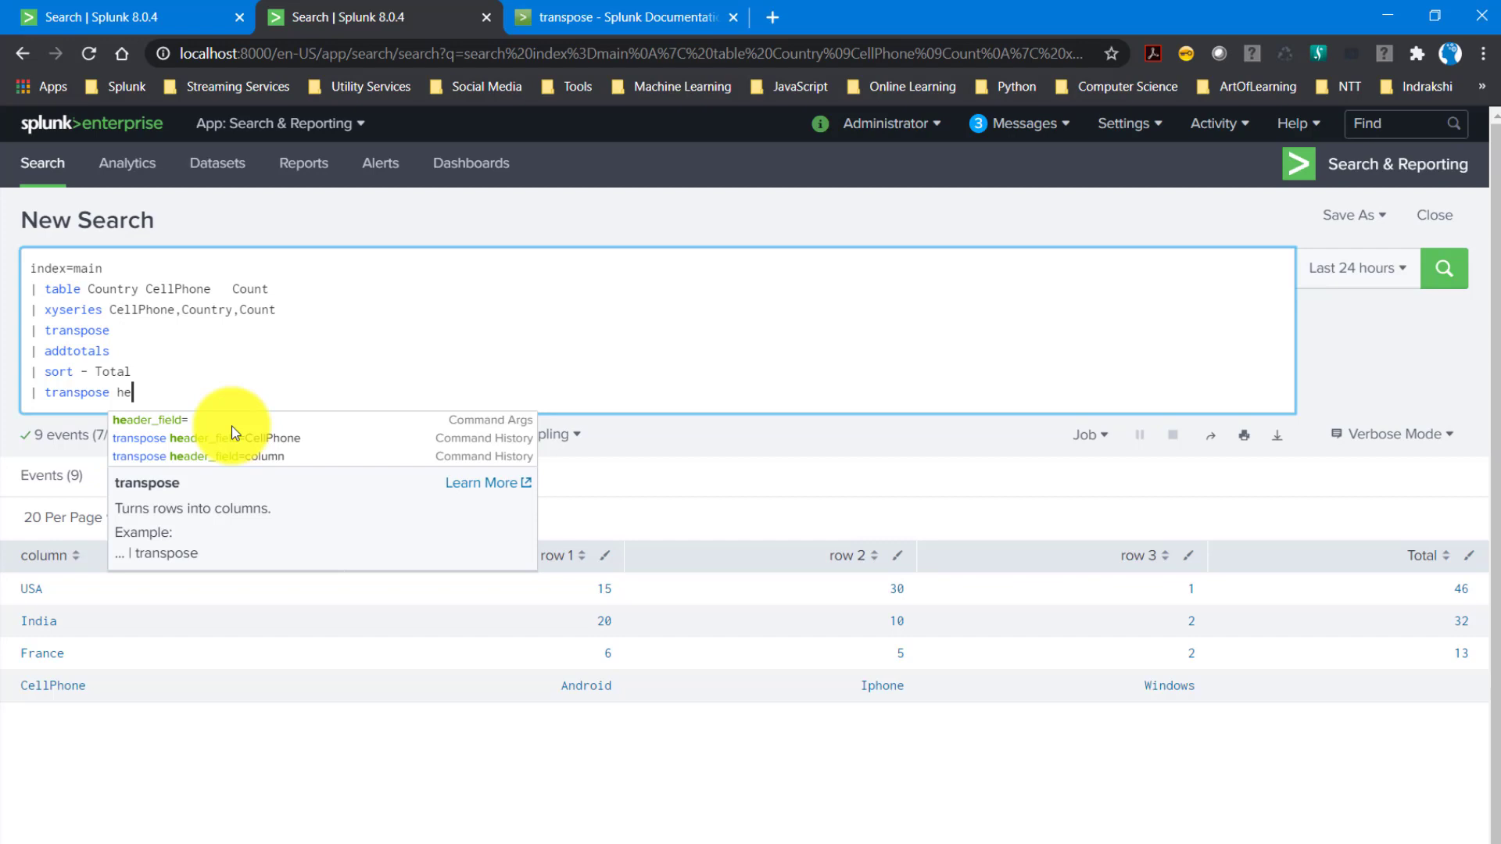
key(Down)
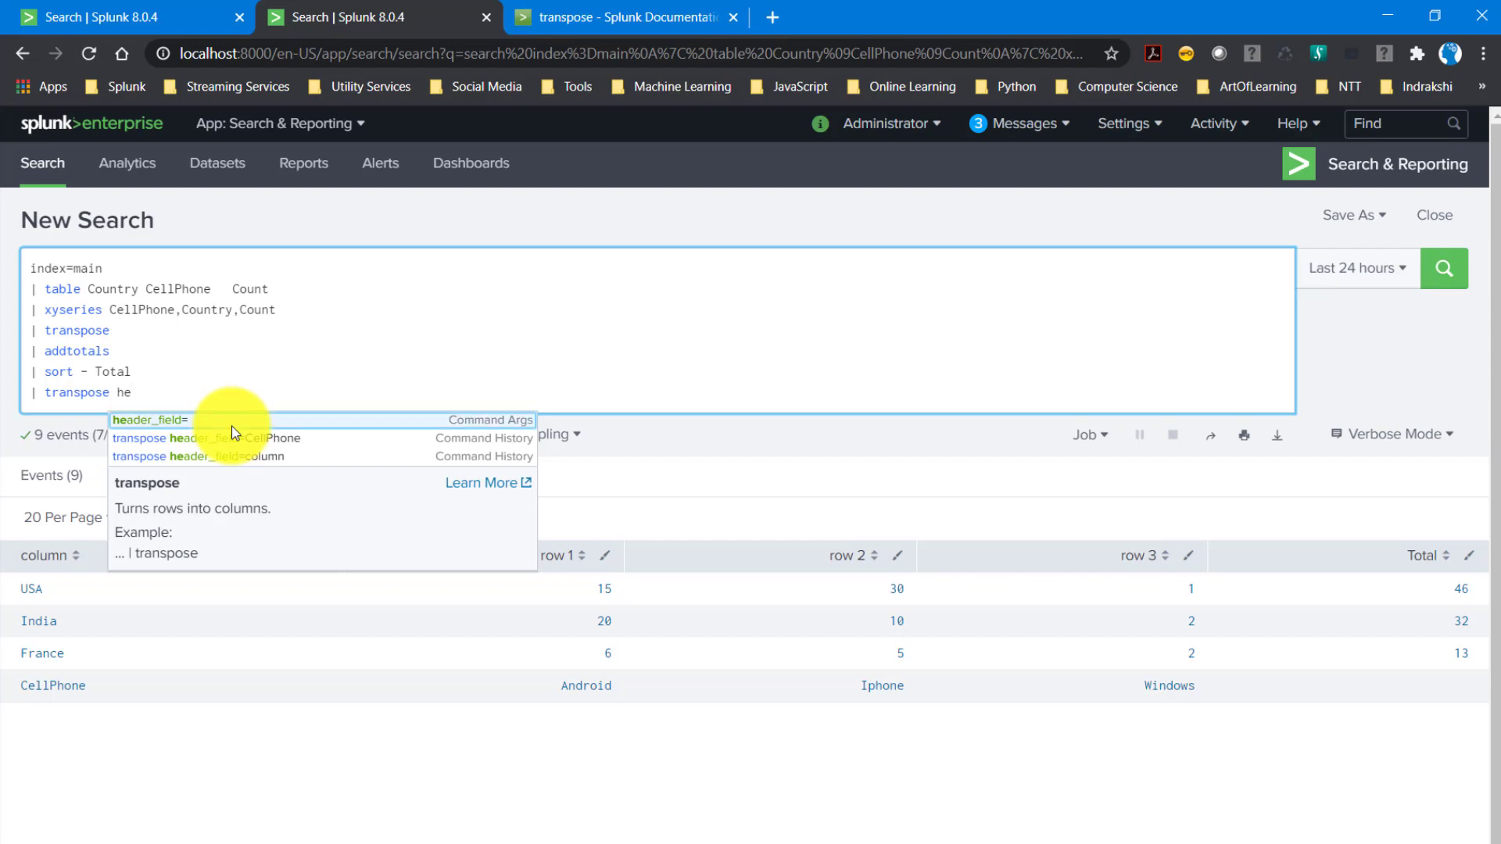
key(Return)
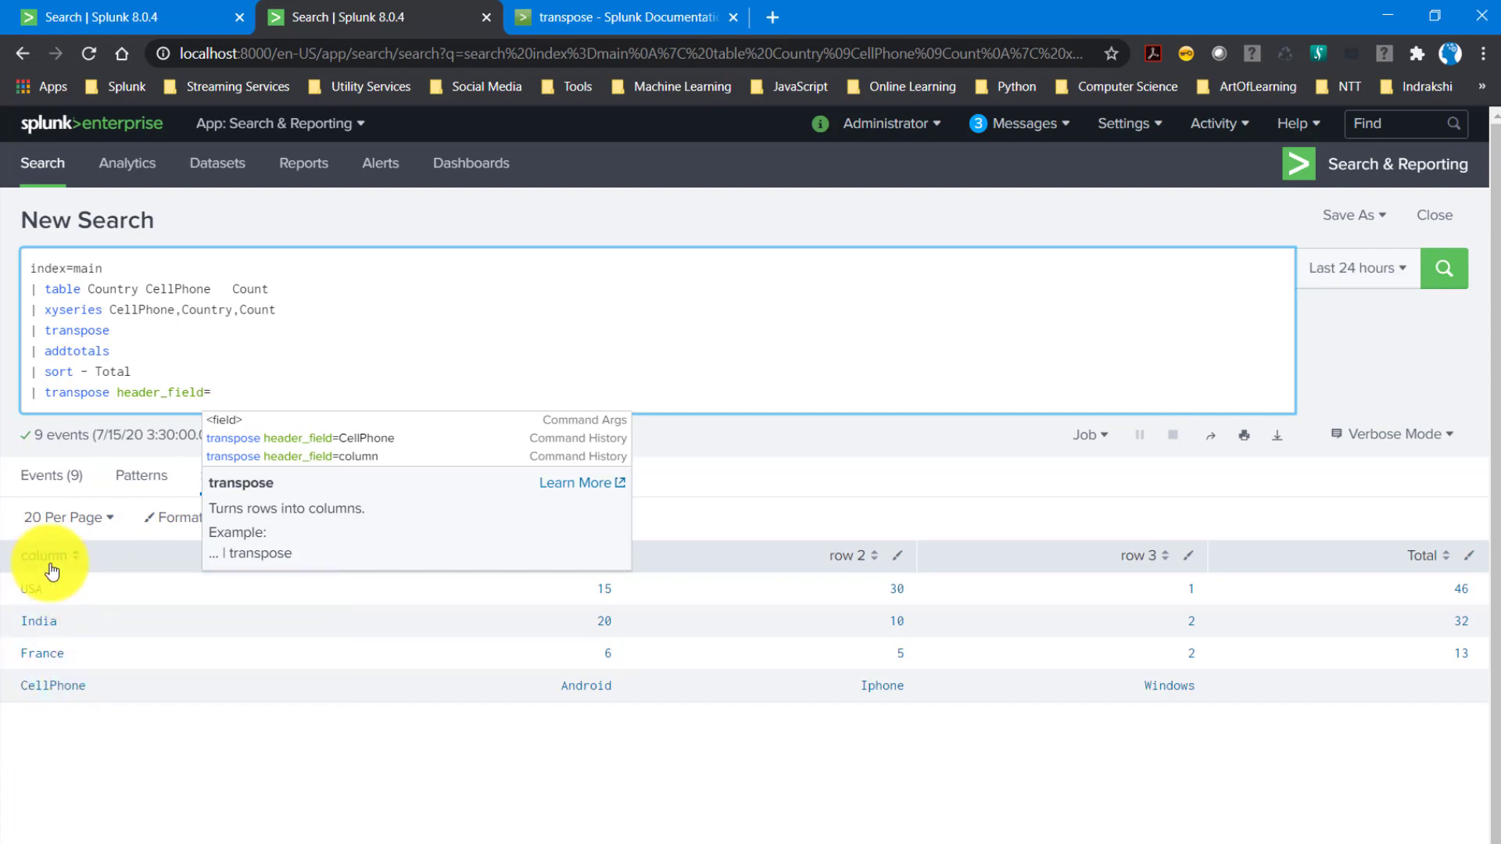
text(olumn)
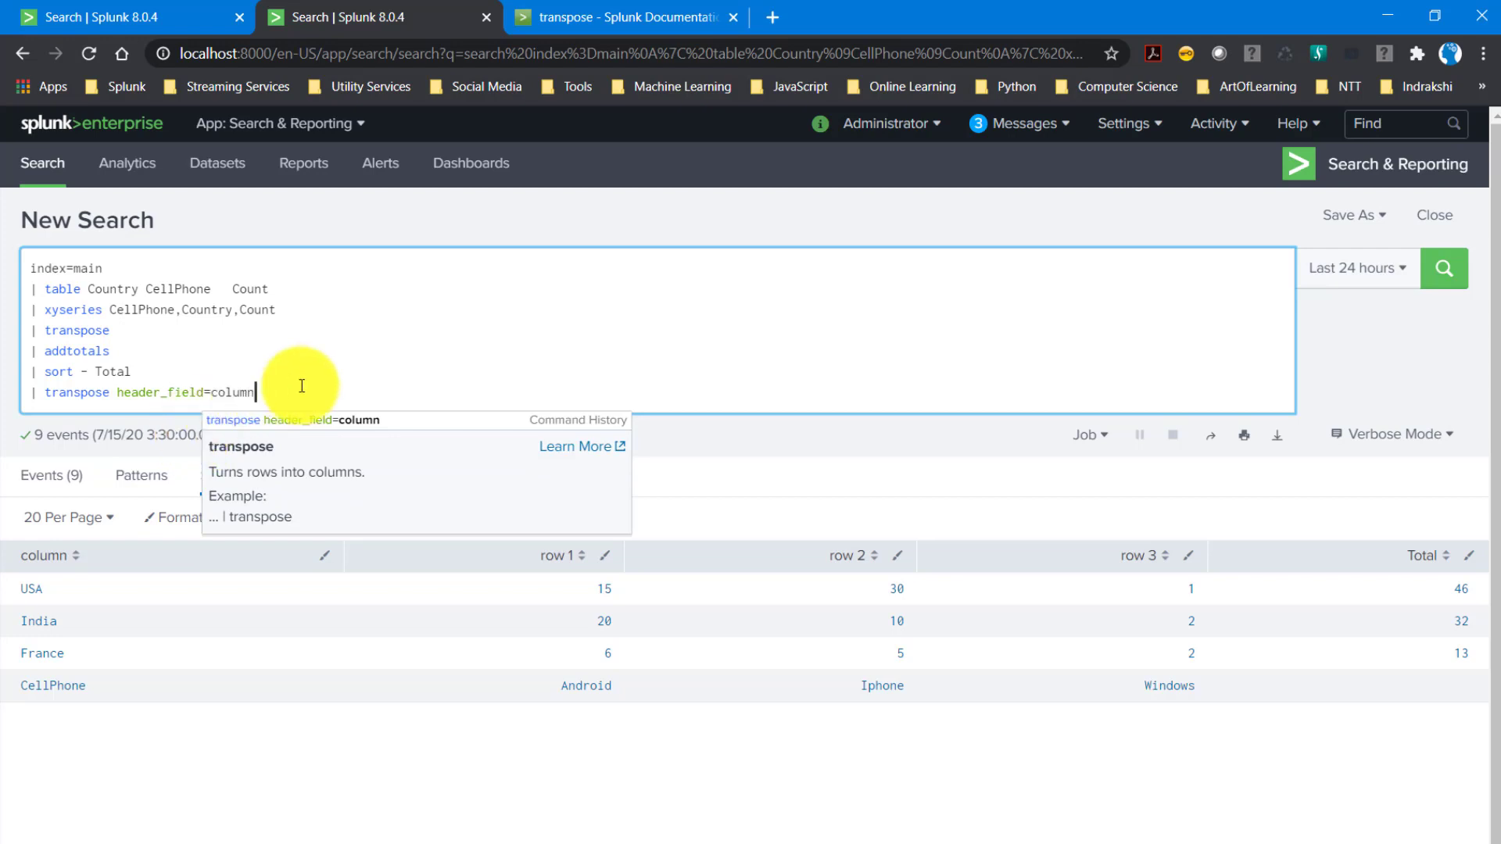
click(1442, 272)
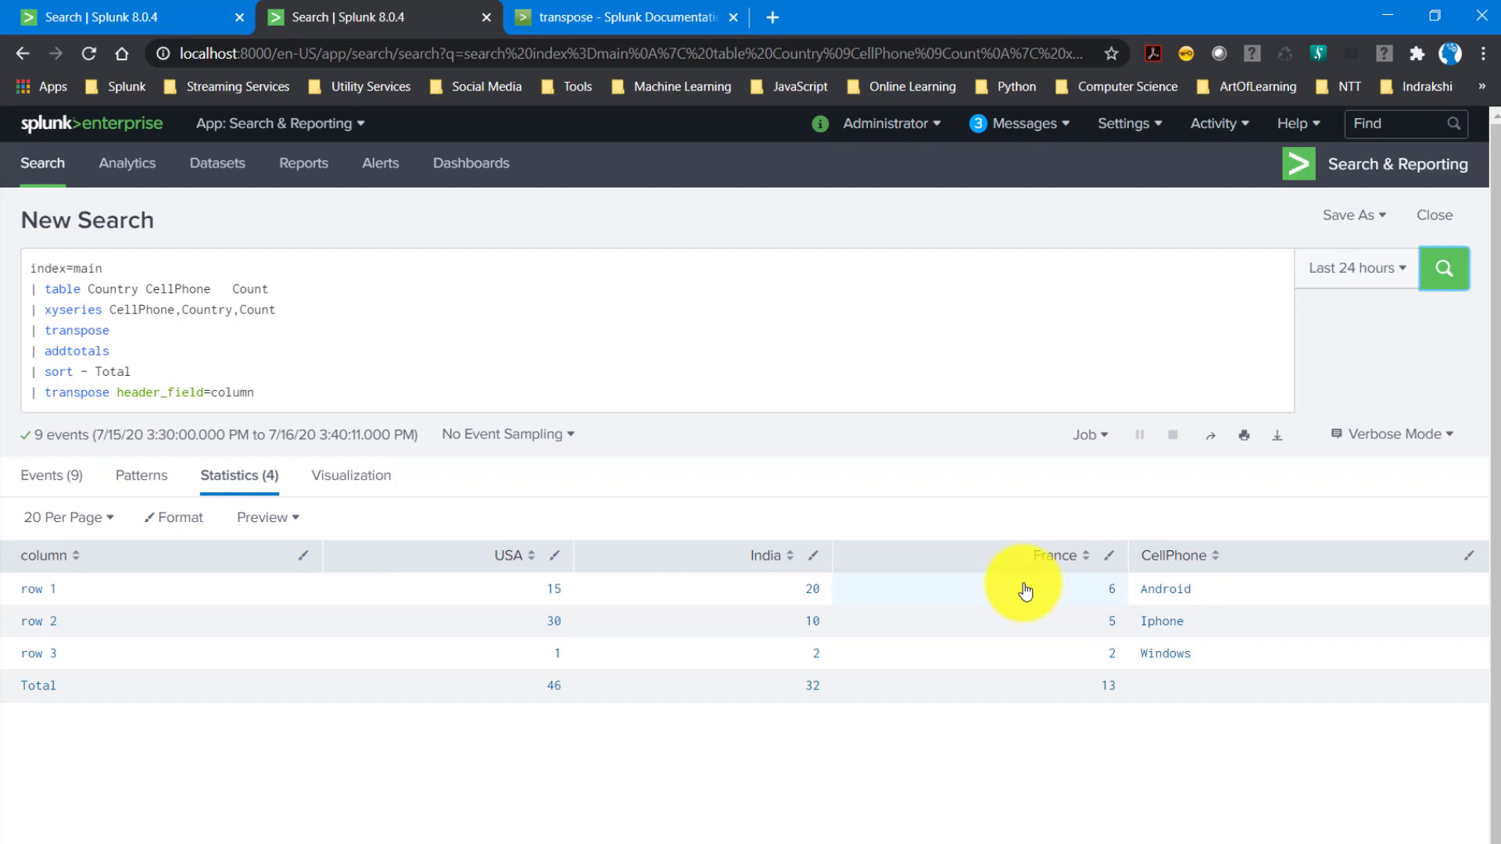
Review the first transpose, addtotals and sort lines of the query against the resulting country column order.
click(146, 370)
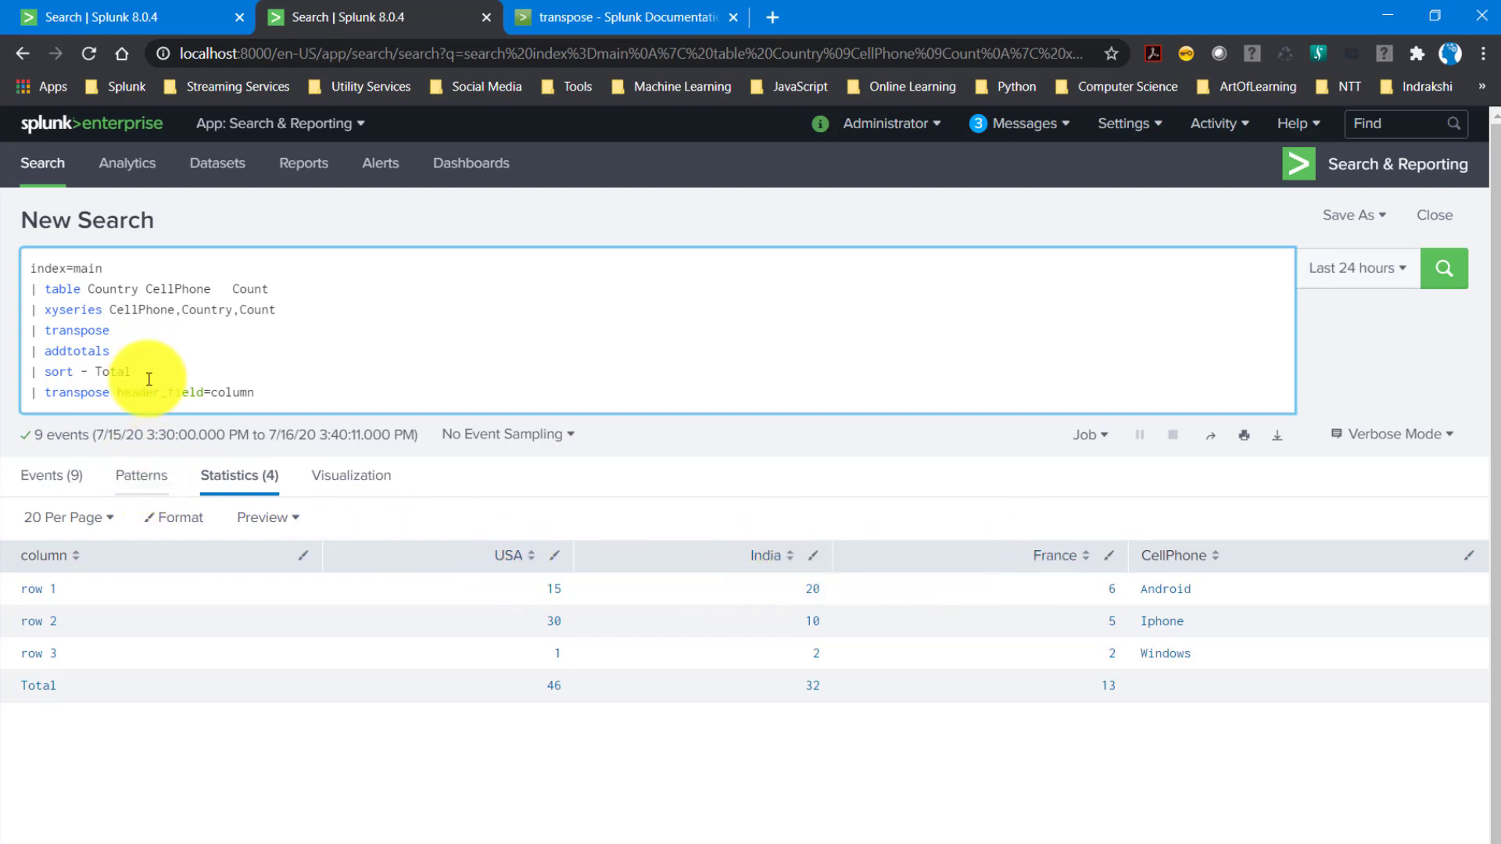
drag(148, 372, 35, 336)
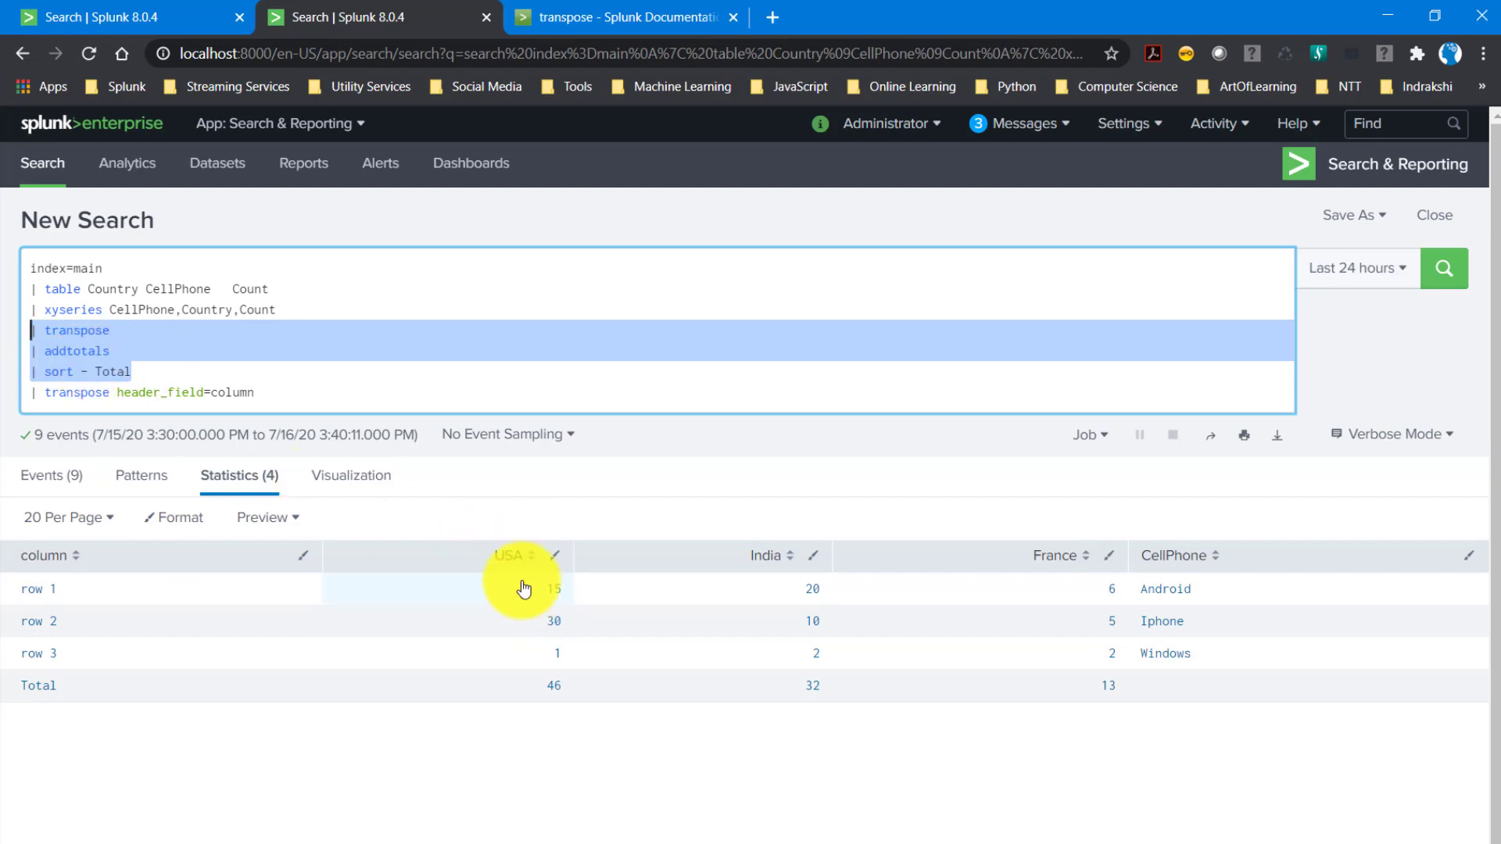
double_click(63, 330)
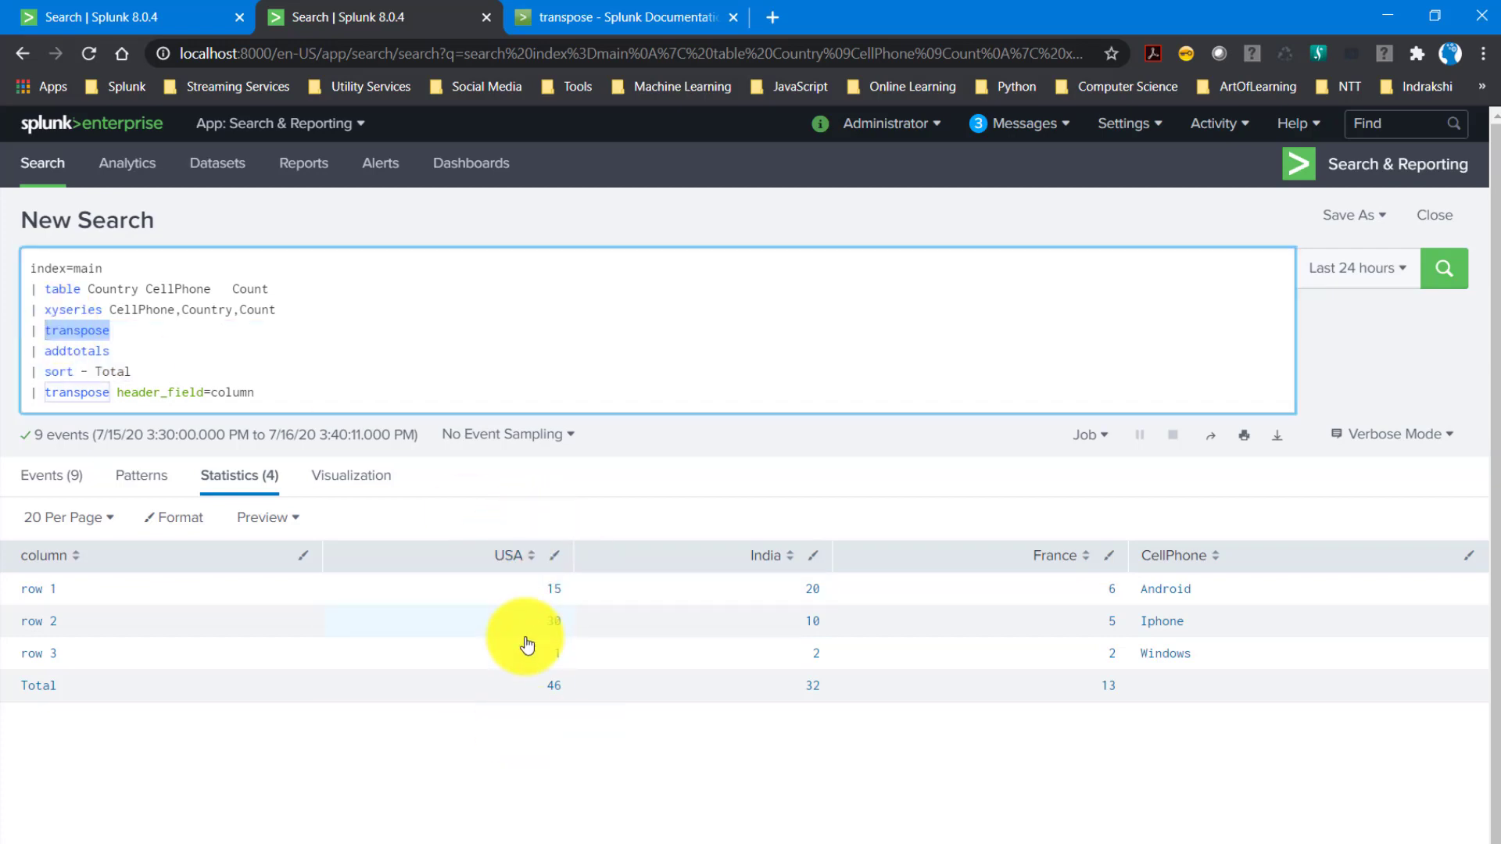
double_click(100, 349)
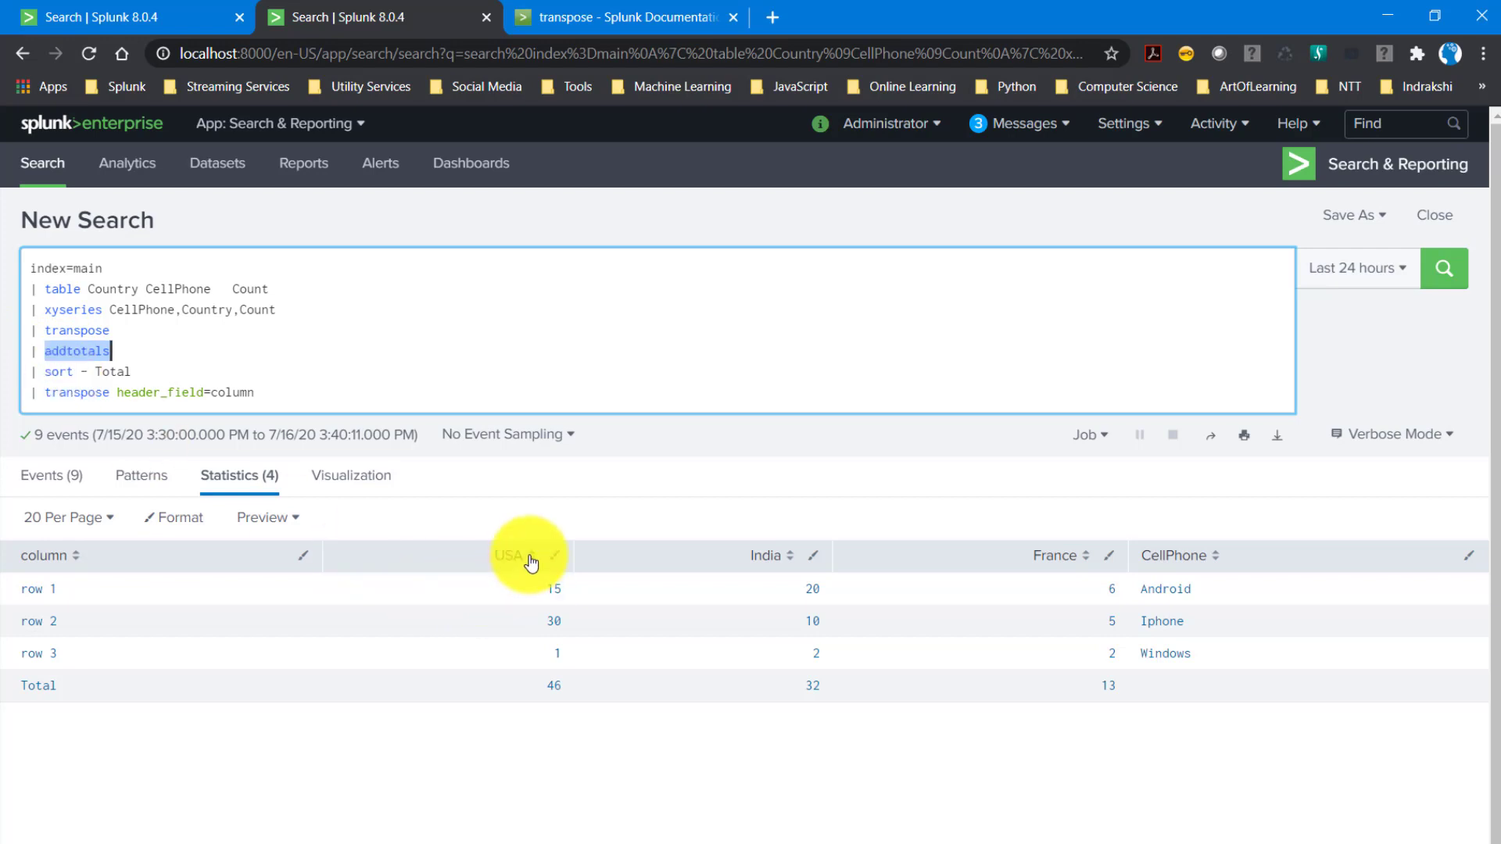
Remove the final "| transpose header_field=column" line and rerun the search.
click(35, 392)
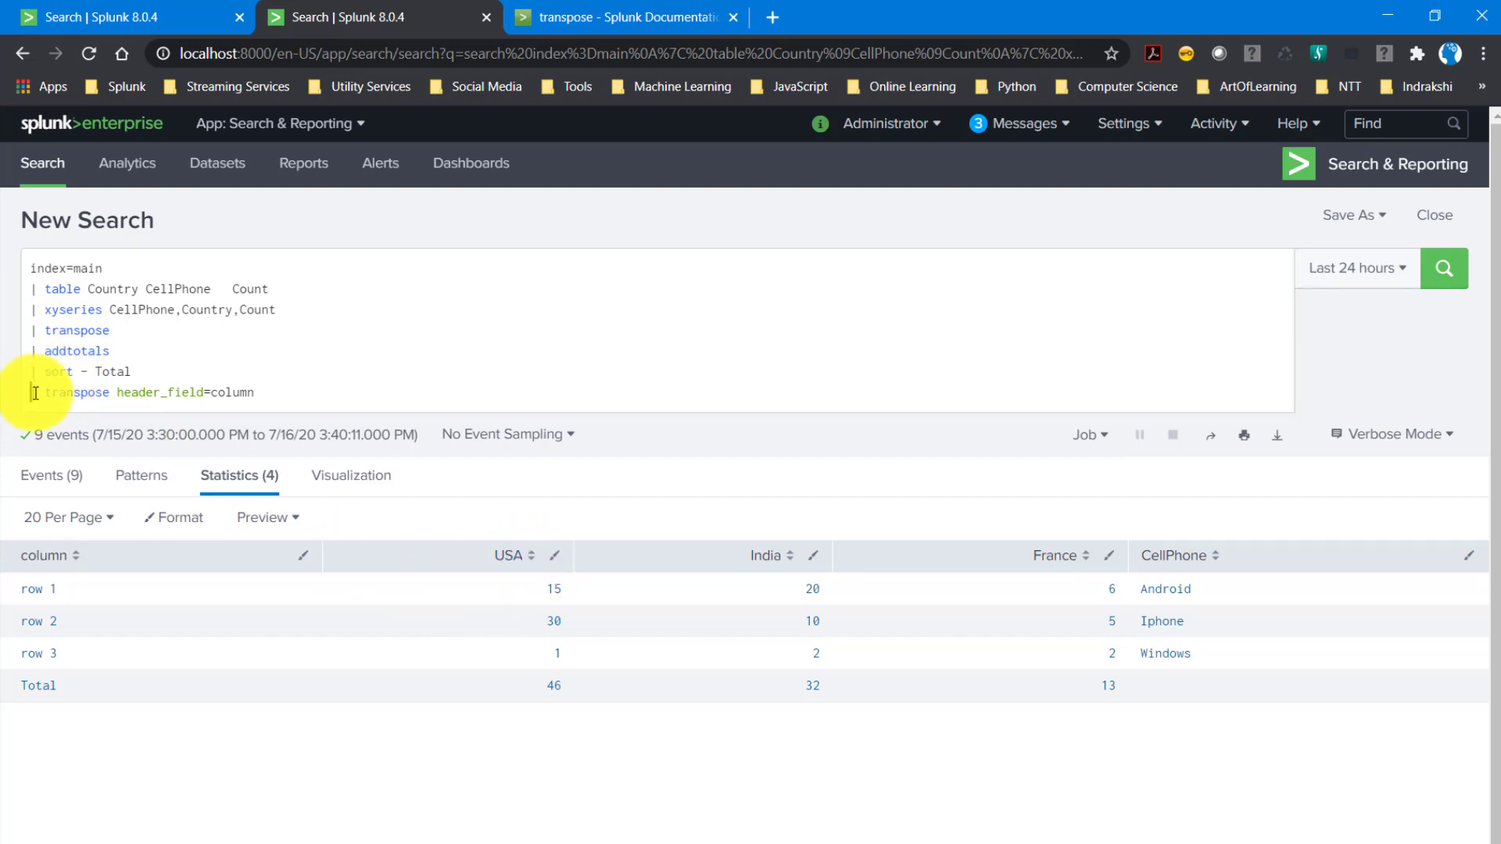
drag(35, 392, 283, 406)
key(BackSpace)
key(BackSpace)
key(Return)
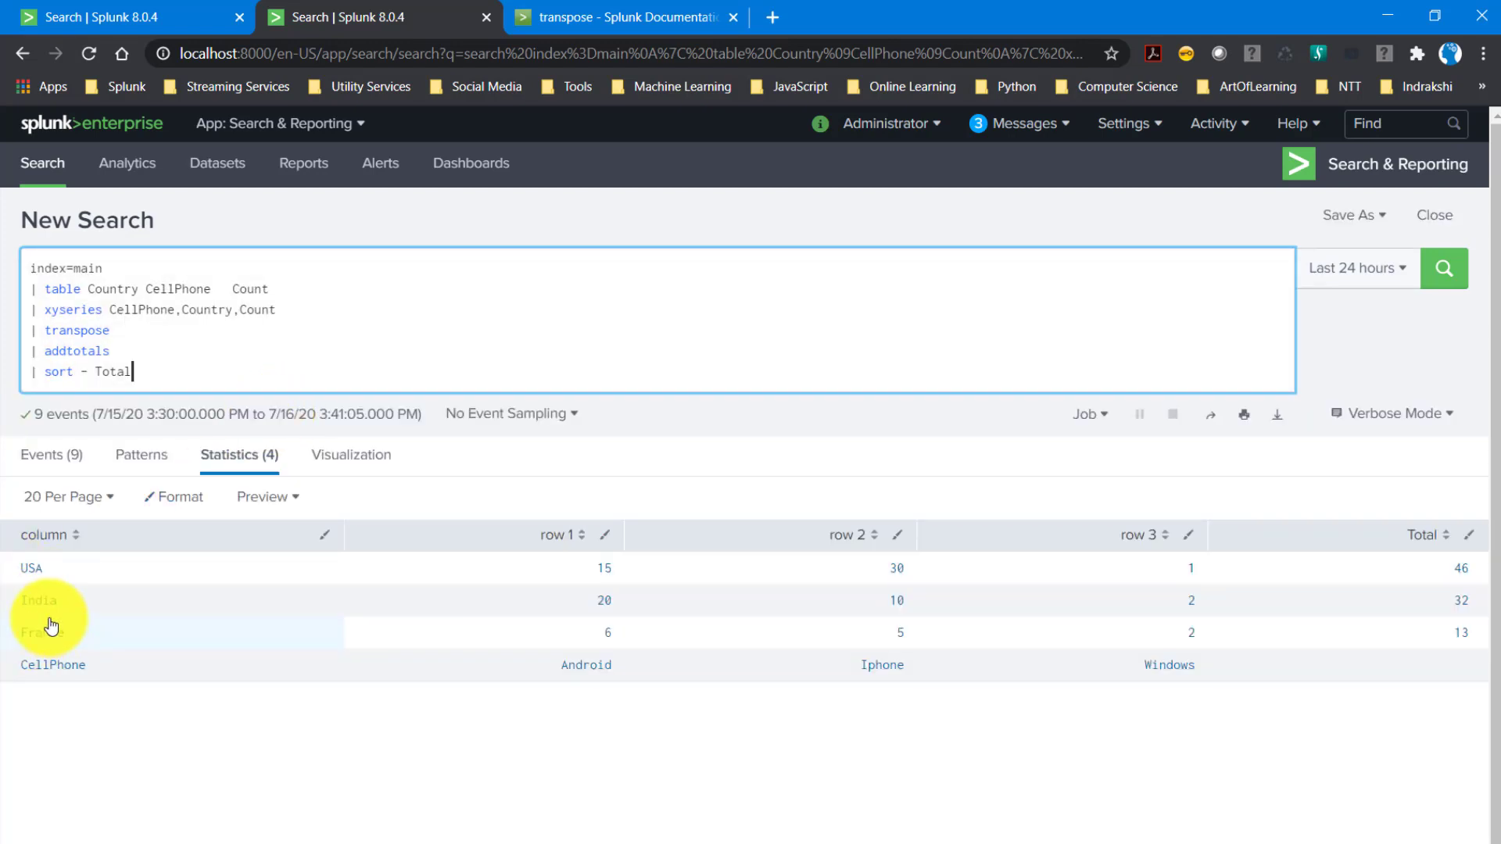
Add the line "| transpose header_field=column" back below the sort command and run the search.
key(shift+Return)
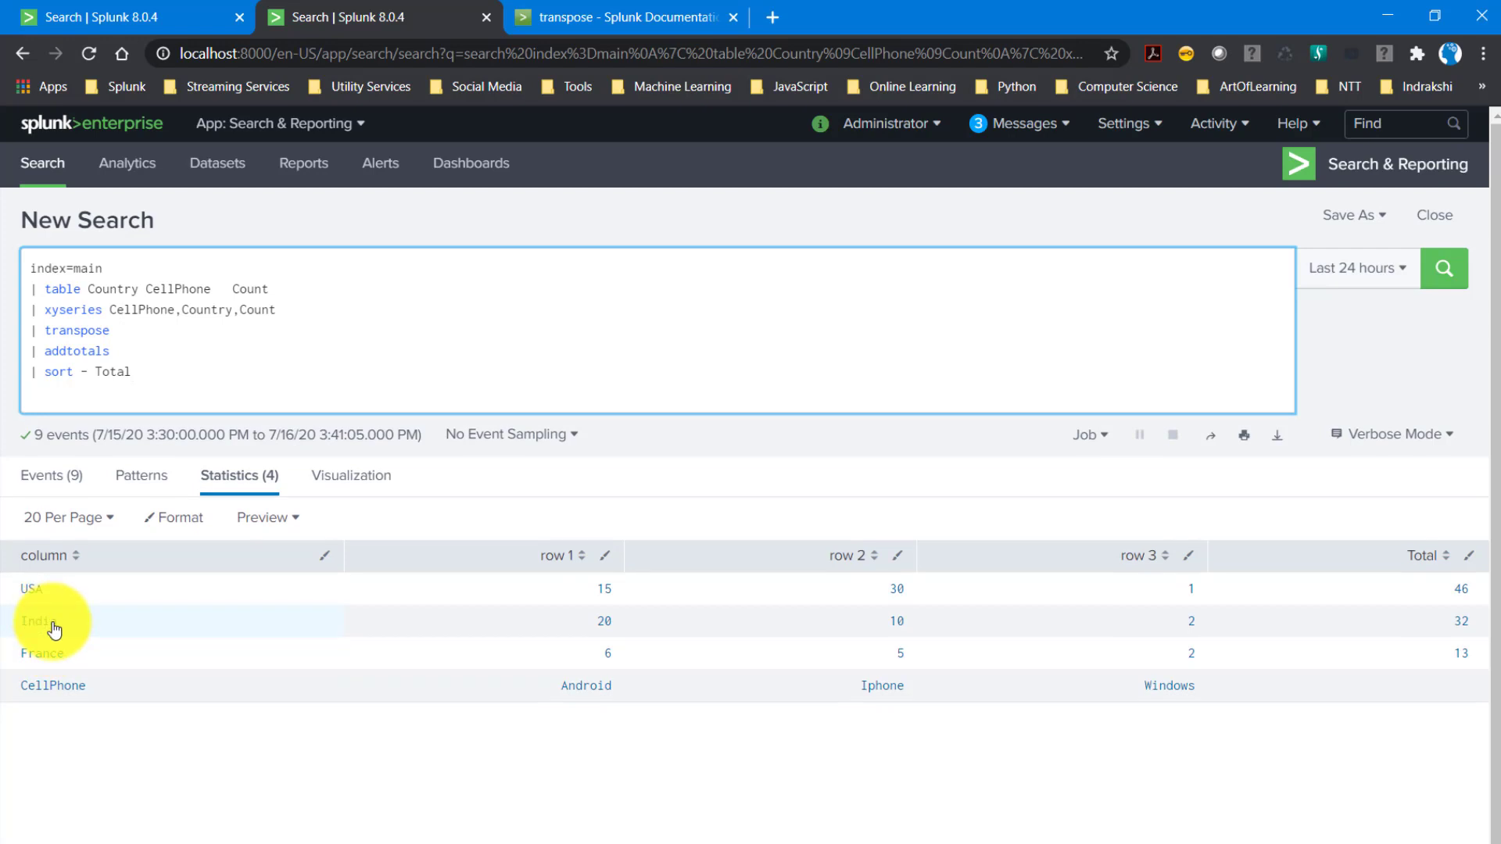
text(| transpose header_field=column)
key(Return)
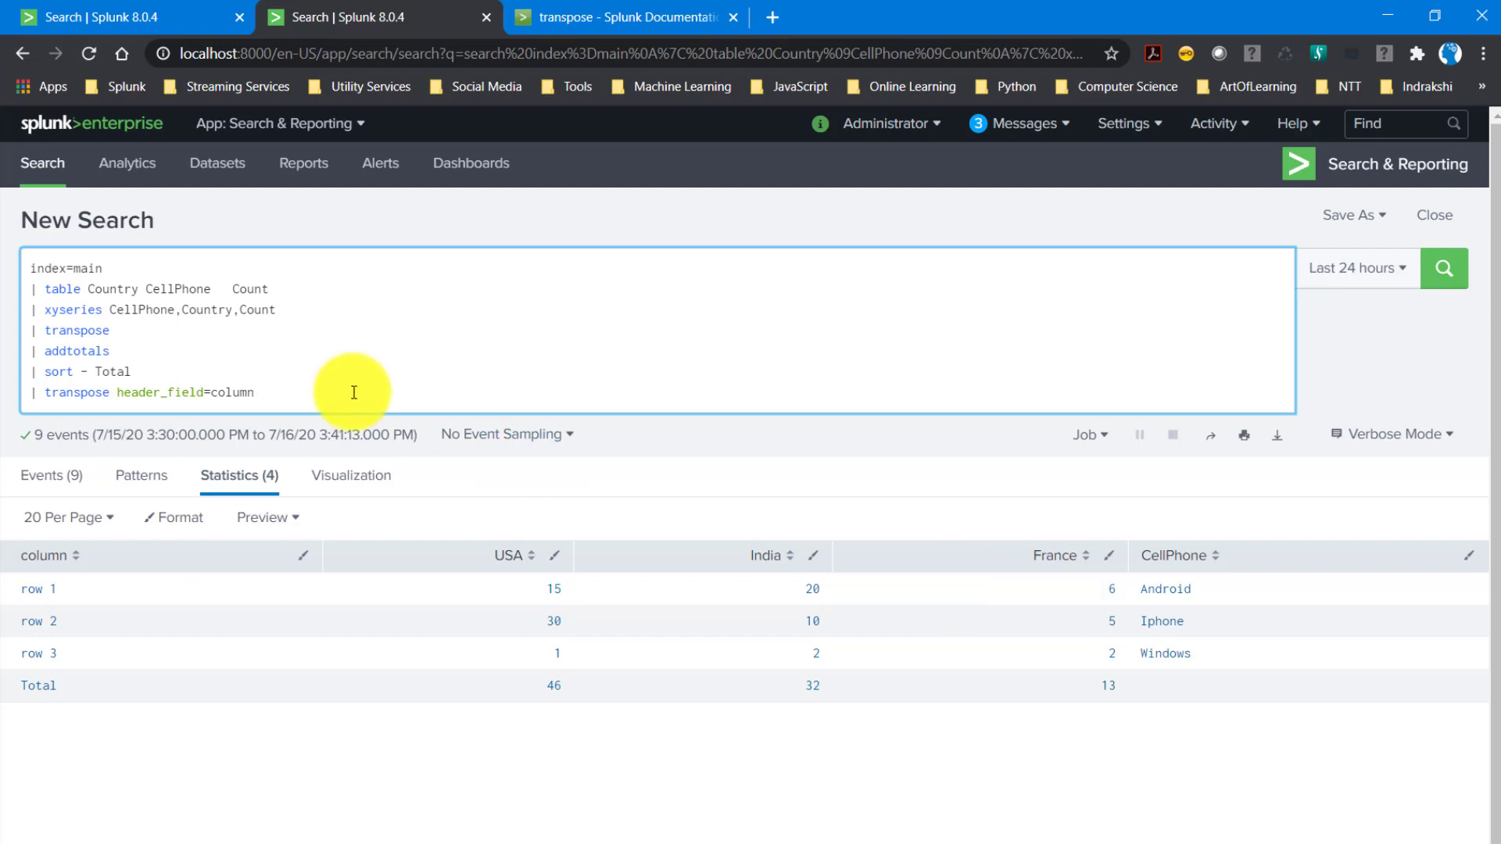
Exclude the column field by adding the line "| fields - column" and running the search.
key(shift+Return)
text(| fields -)
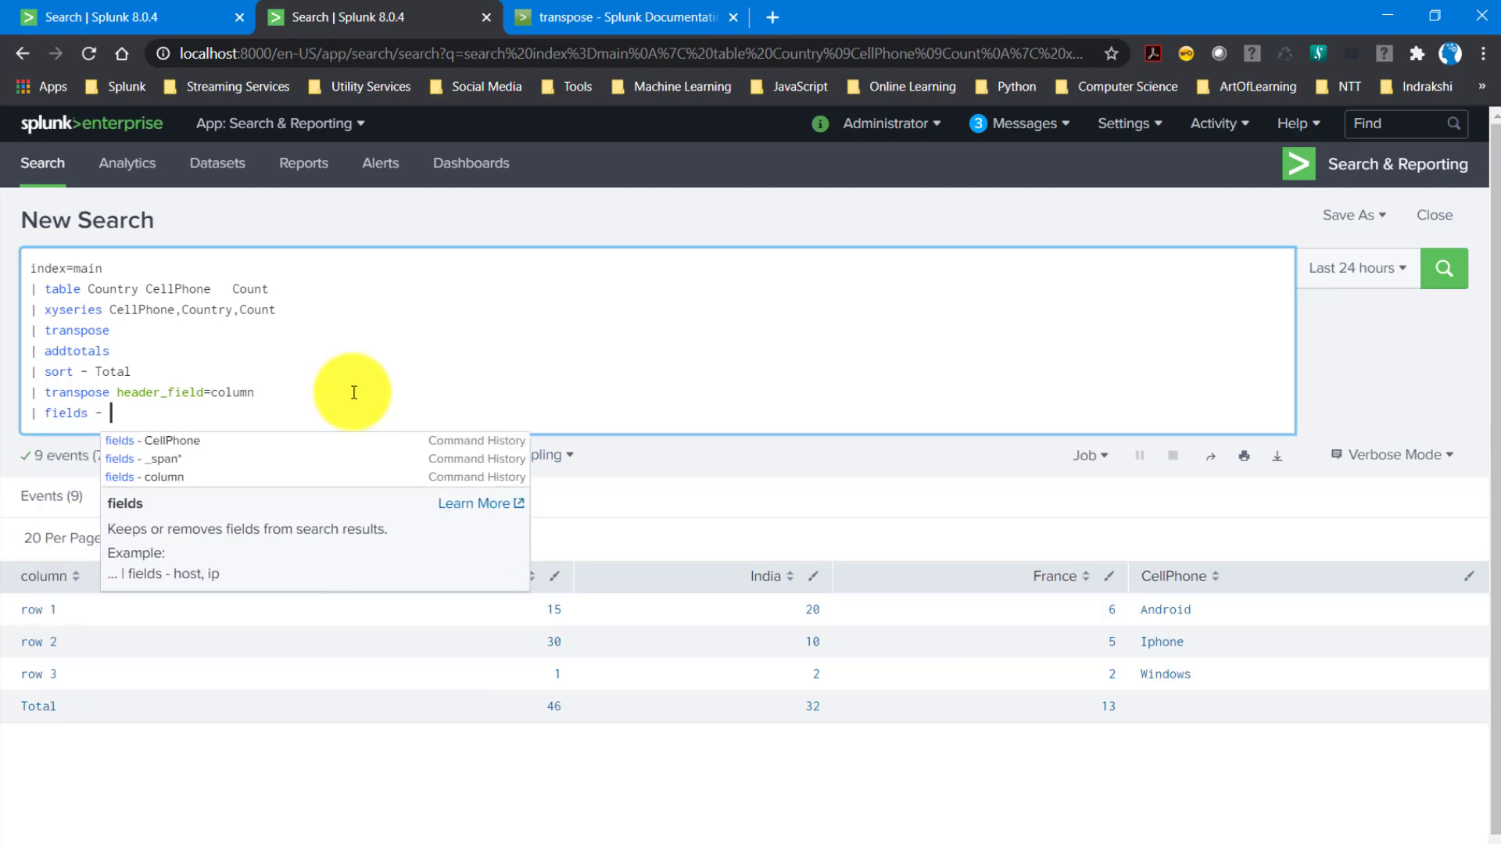
click(170, 484)
click(1444, 281)
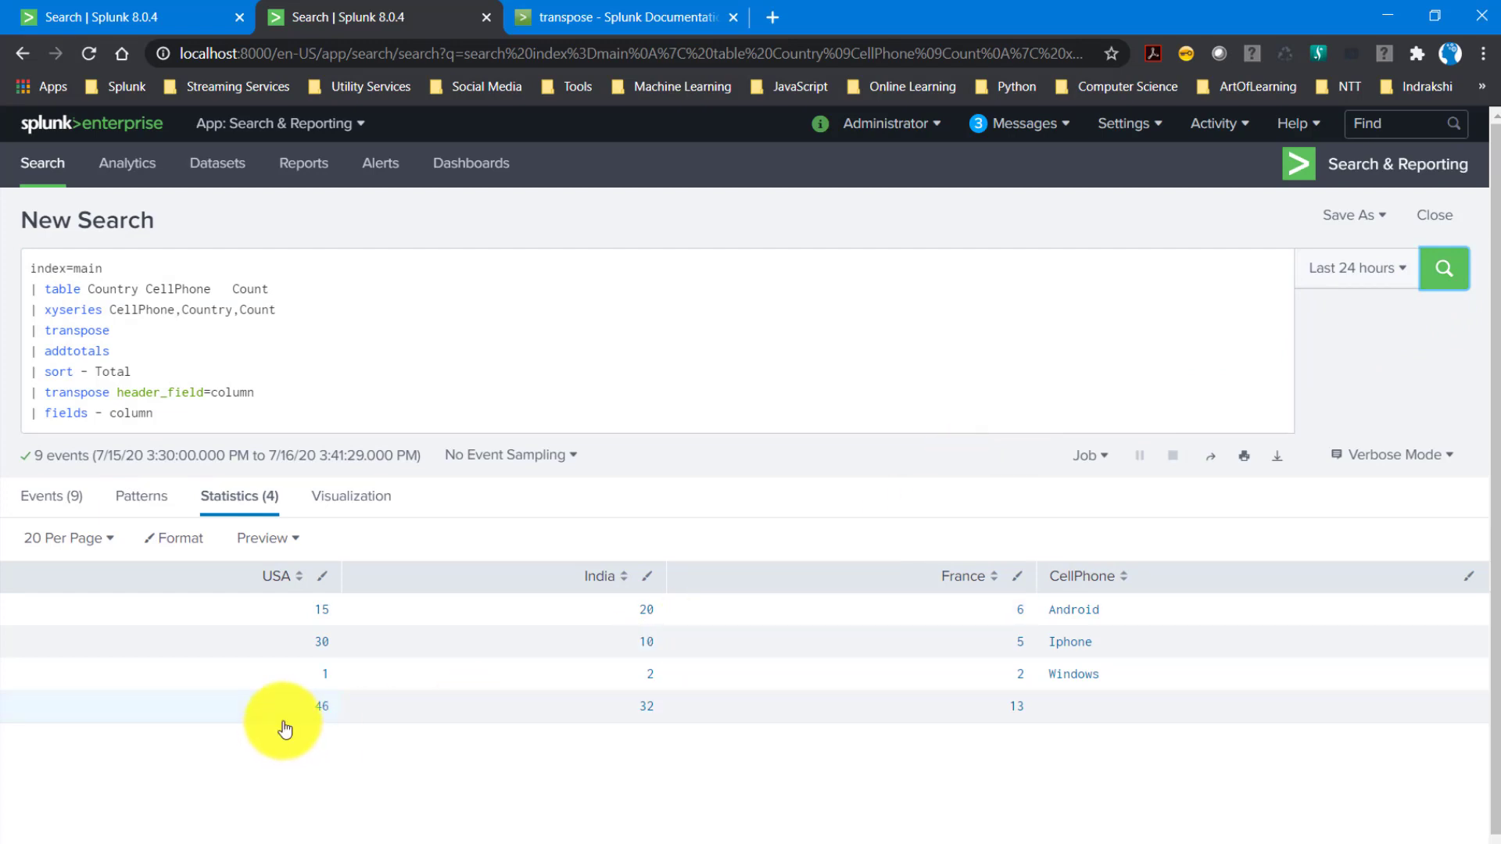
Delete the "| fields - column" line from the end of the query and rerun the search.
click(175, 408)
shift+click(33, 411)
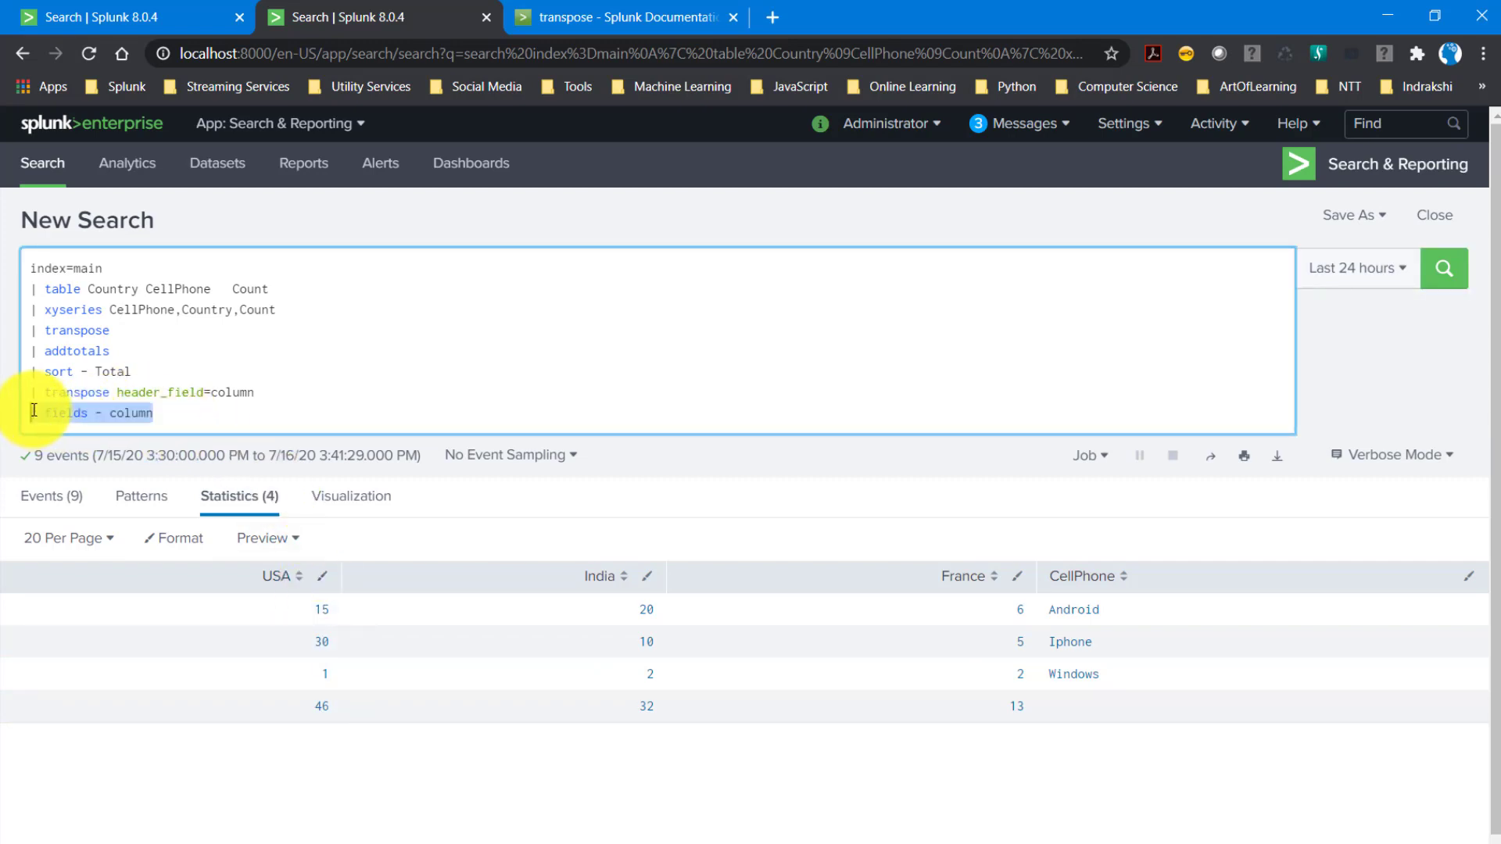
key(Right)
key(Return)
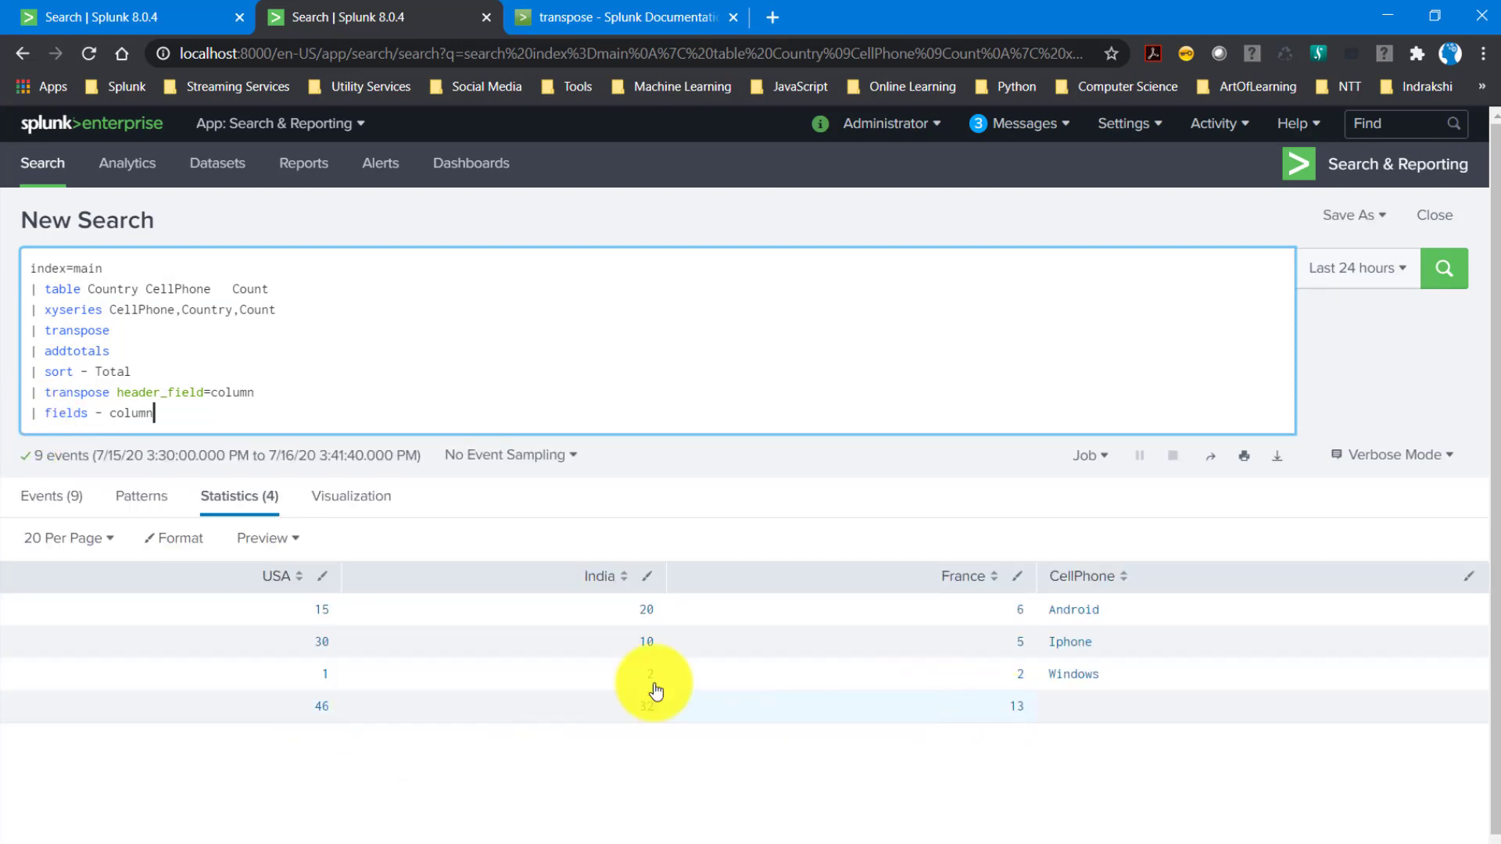
drag(31, 408, 203, 425)
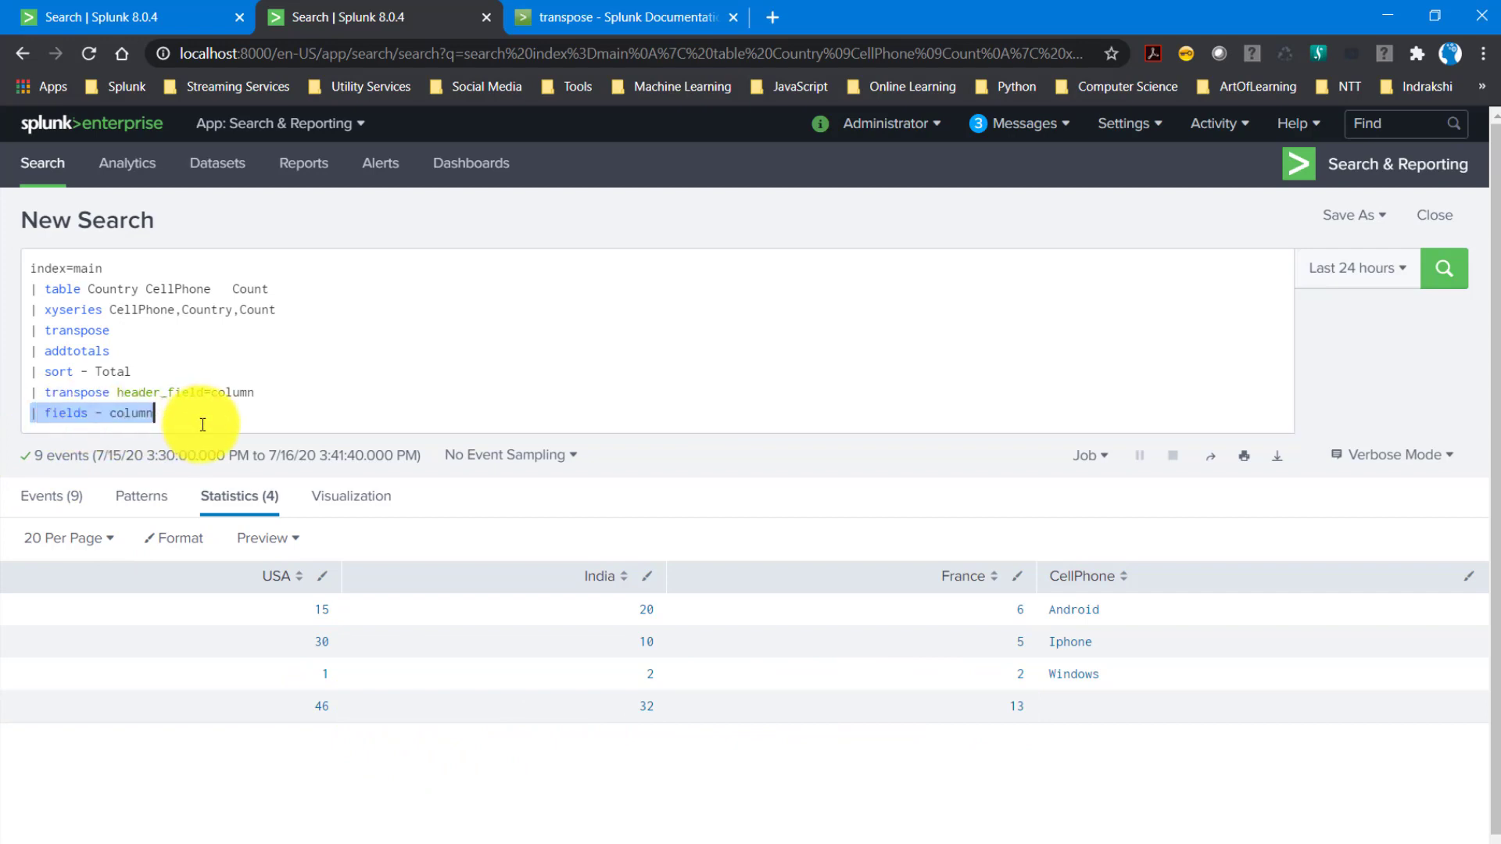
key(BackSpace)
key(BackSpace)
key(Return)
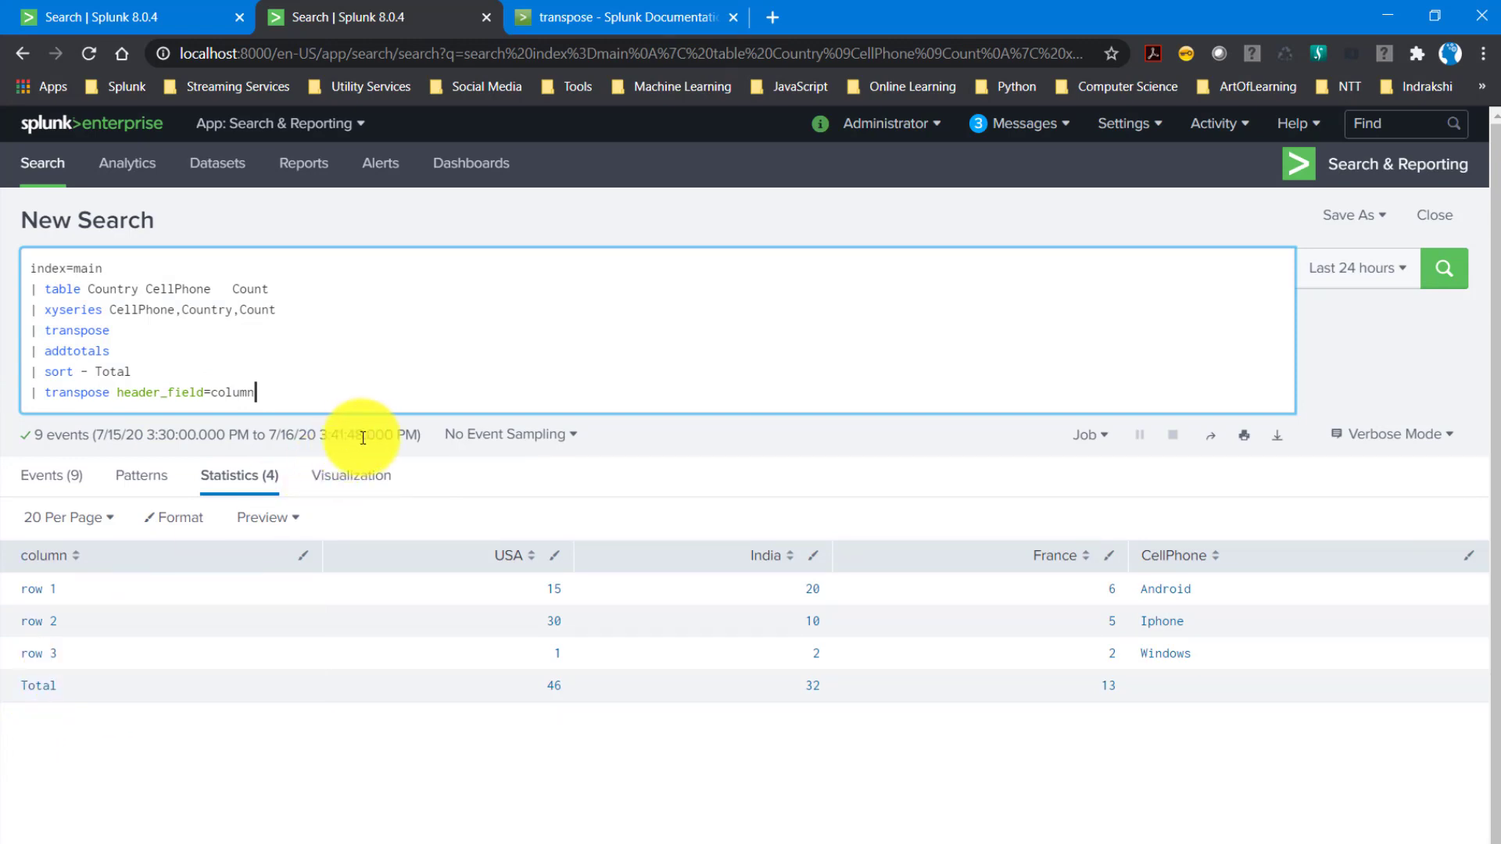
Filter out the Total row by appending the line "| where column != "Total"" and running the search.
text(| where)
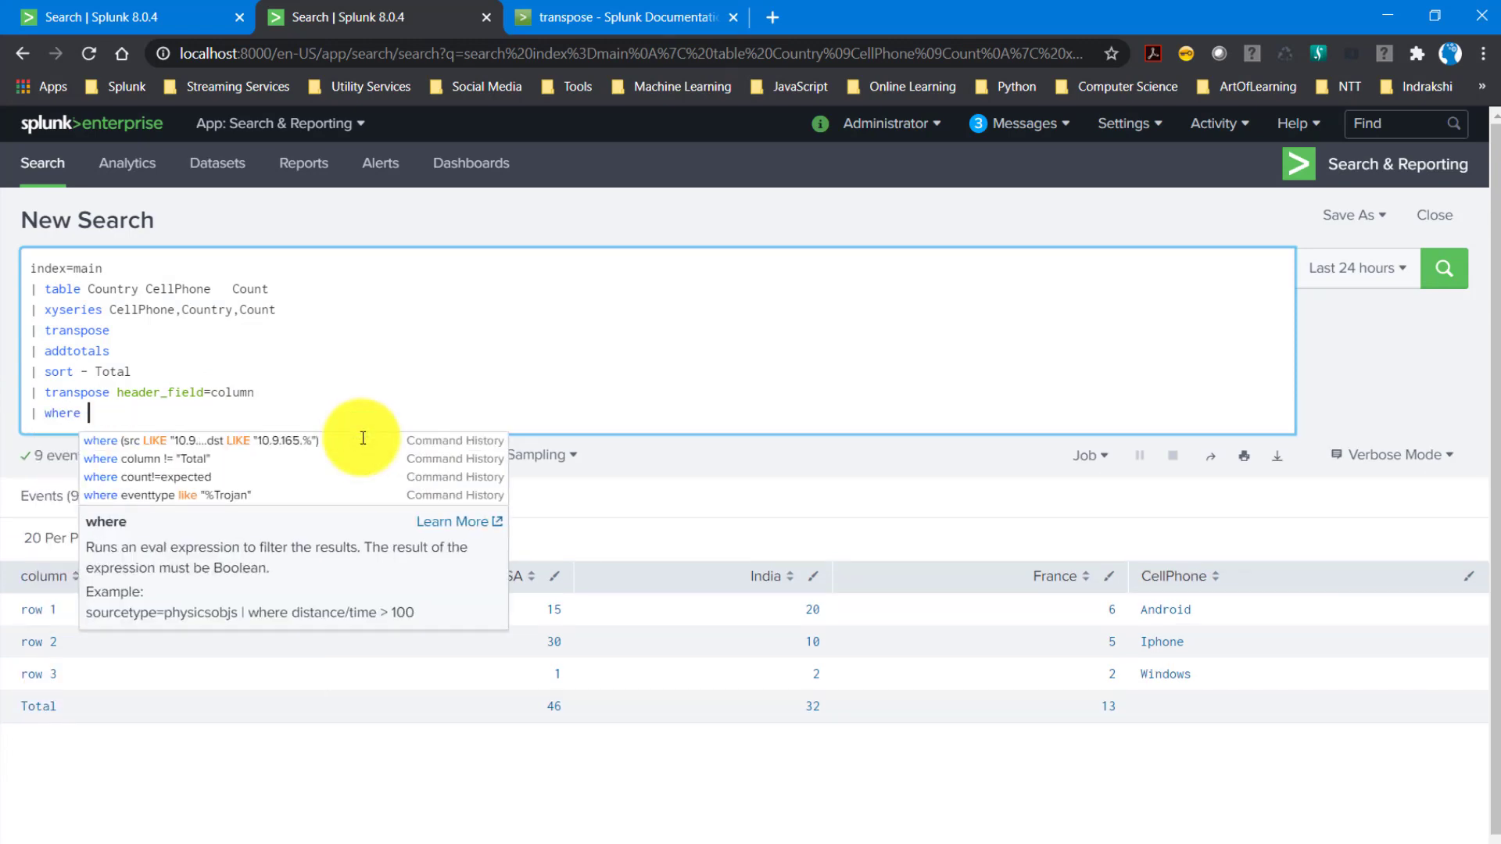
click(157, 459)
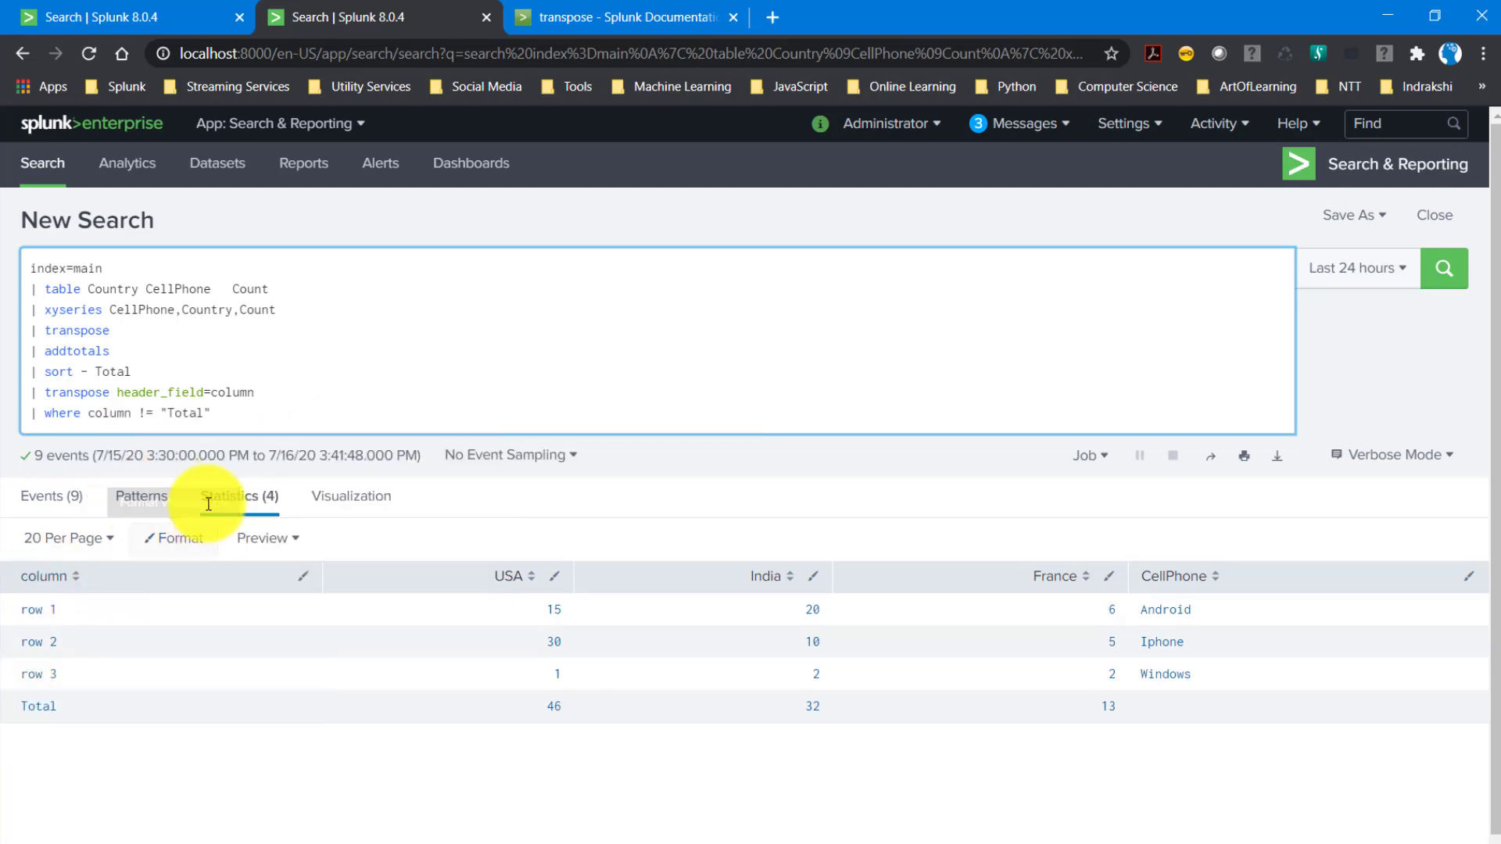
key(Return)
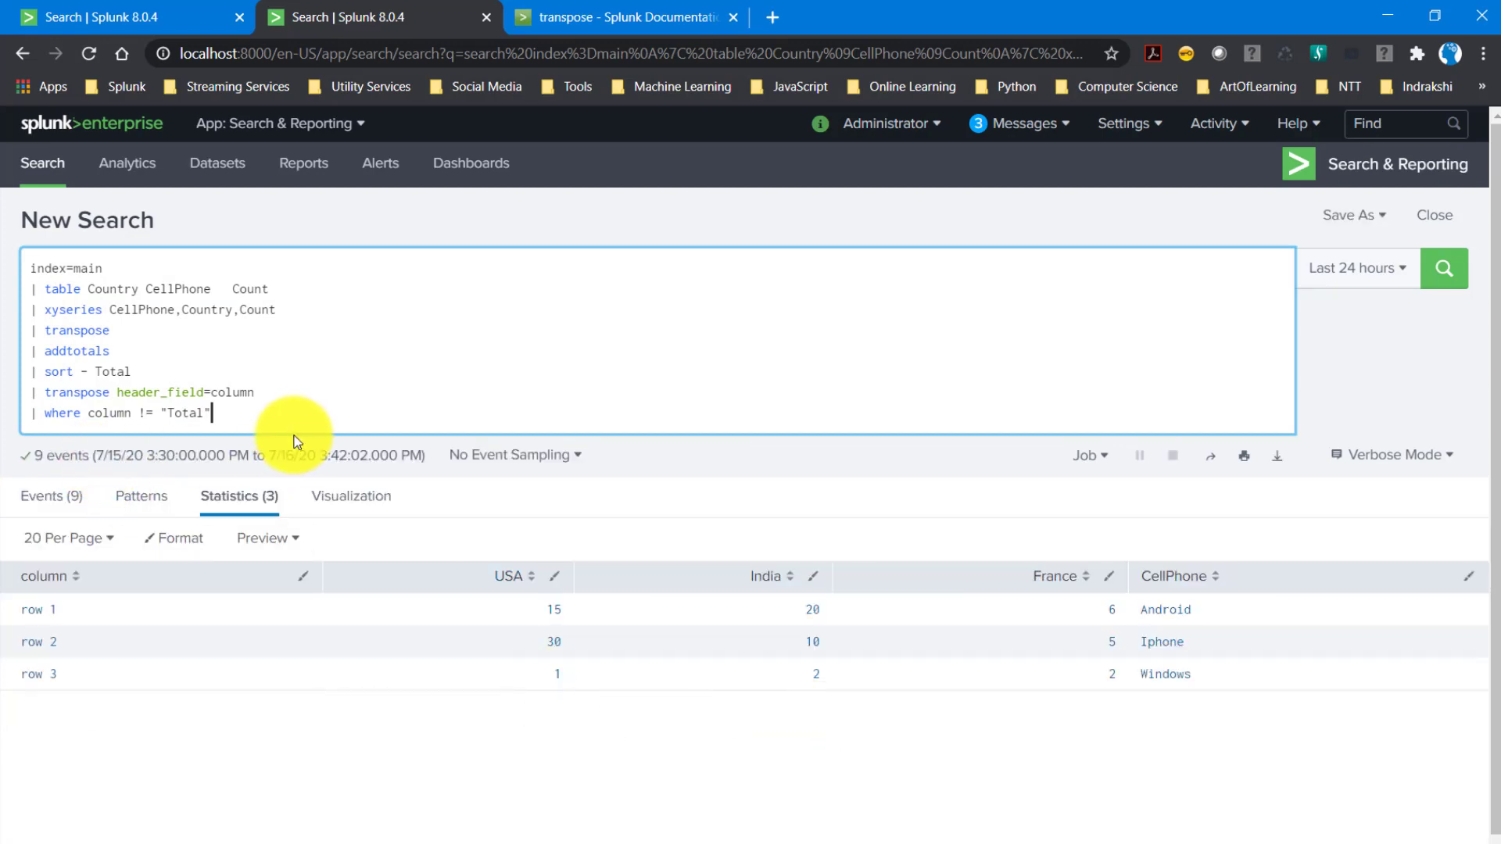
Append the line "| fields - column" below the where filter and run the search.
key(shift+Return)
text(| fields)
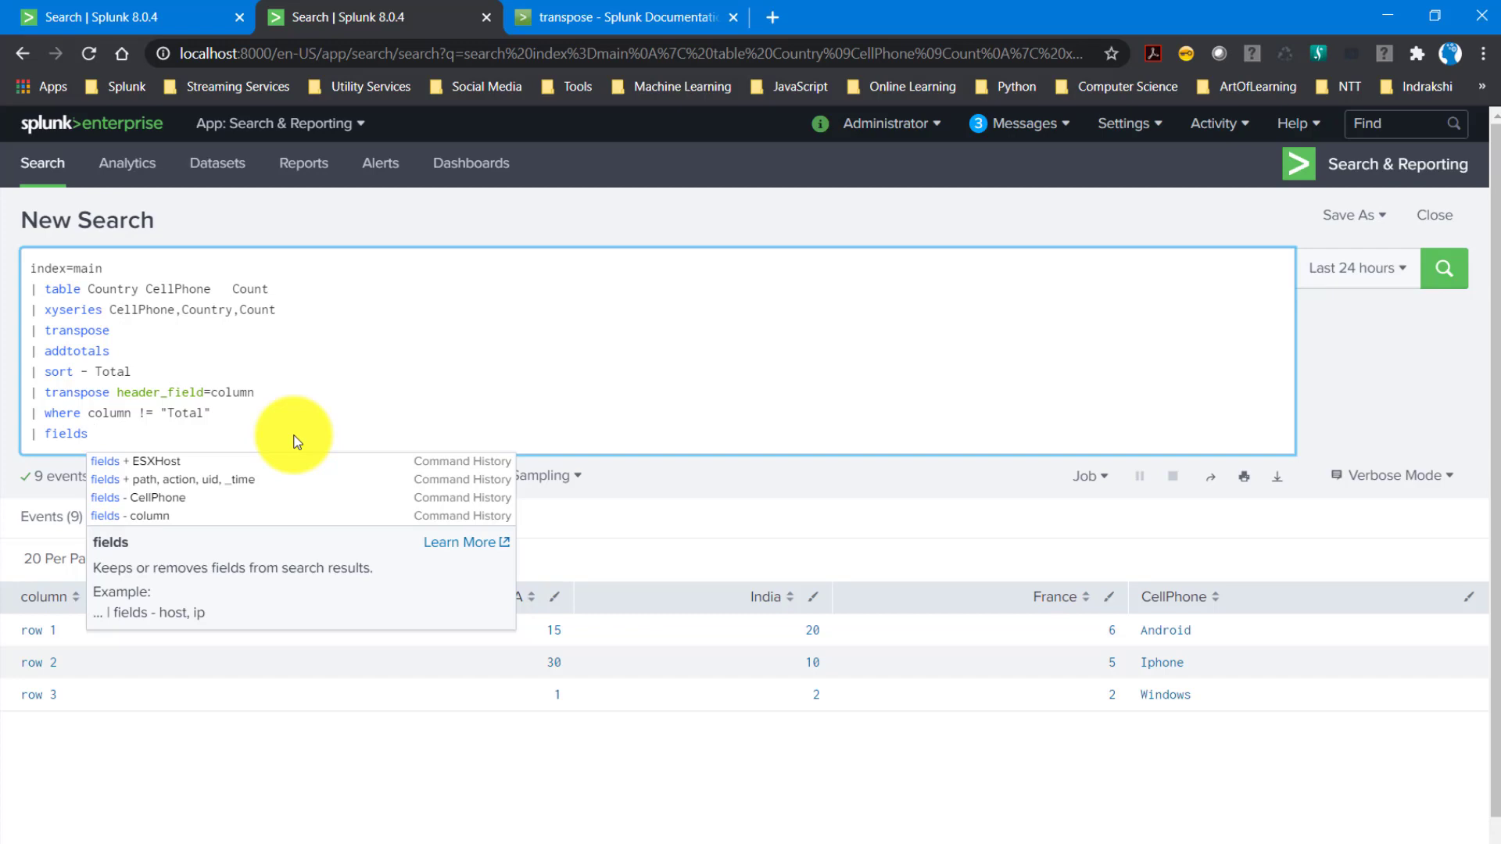
click(184, 515)
click(1444, 268)
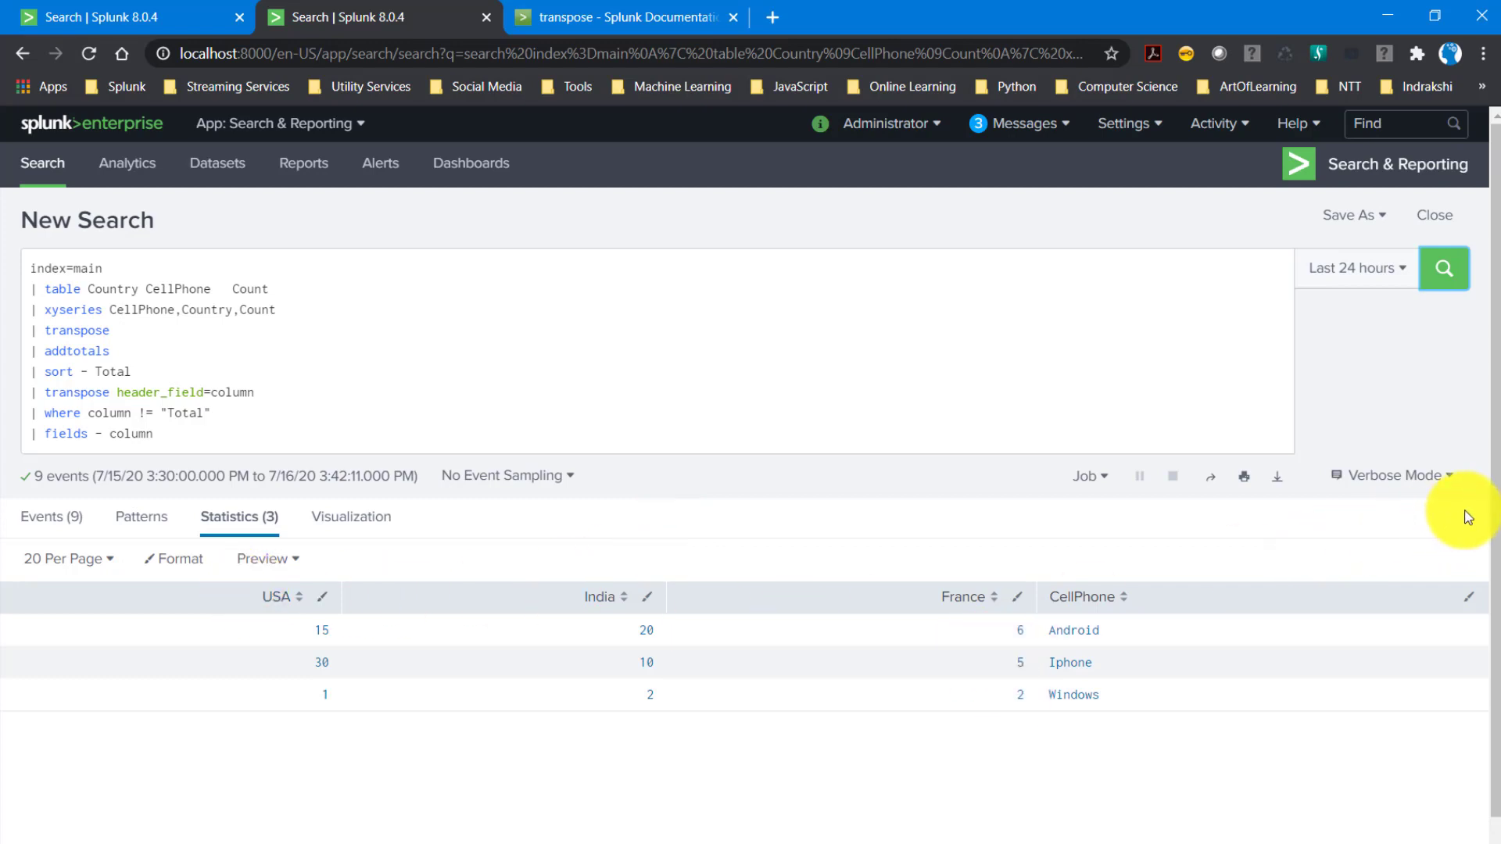
Switch to the LibreOffice Calc spreadsheet and examine the summary table's cell phone column, country headers and Total column.
mouse_move(1493, 500)
click(1384, 508)
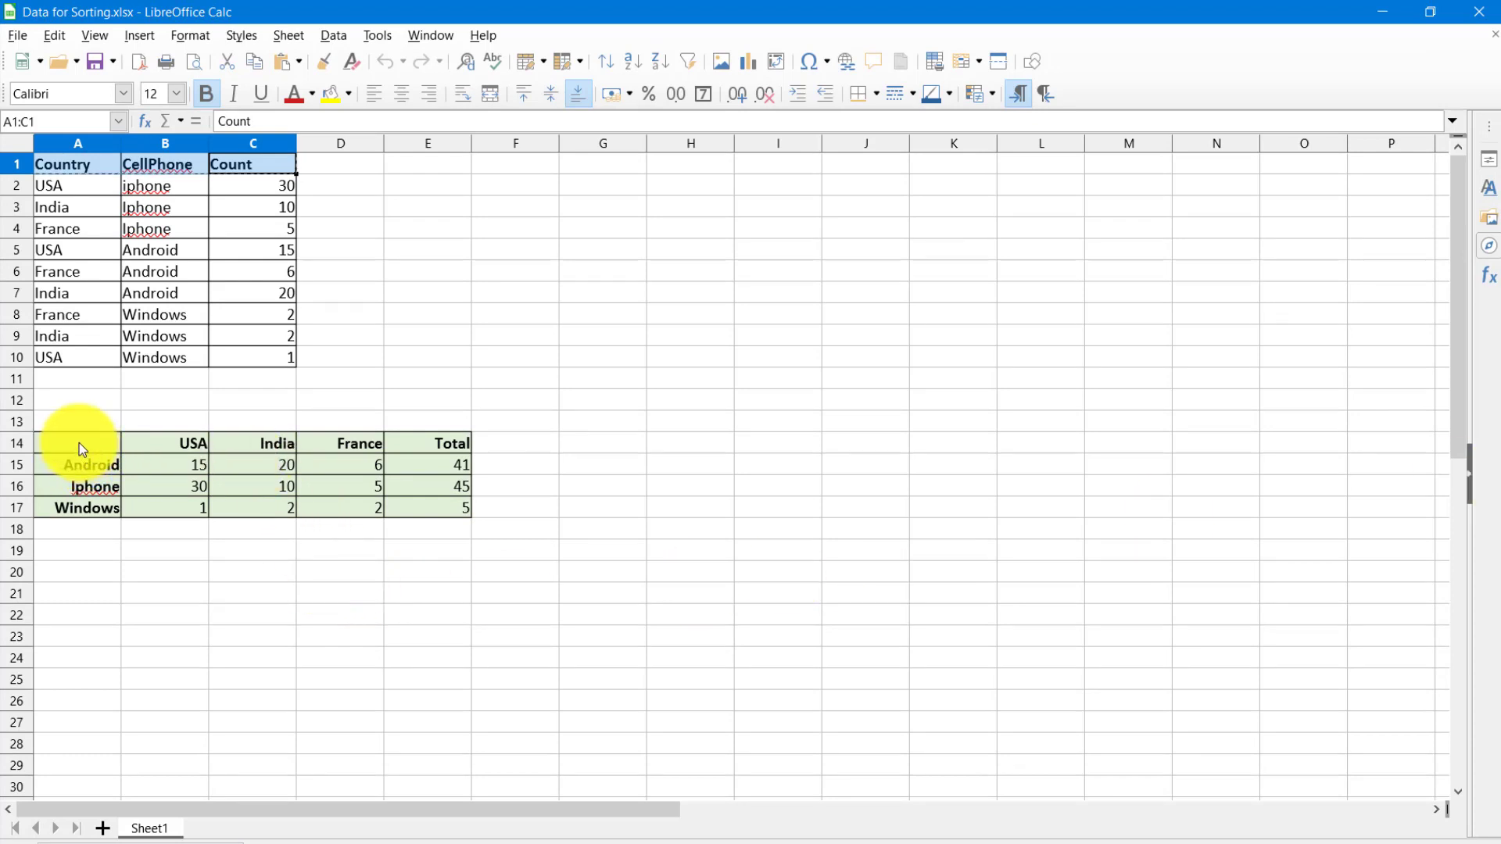
drag(79, 443, 442, 514)
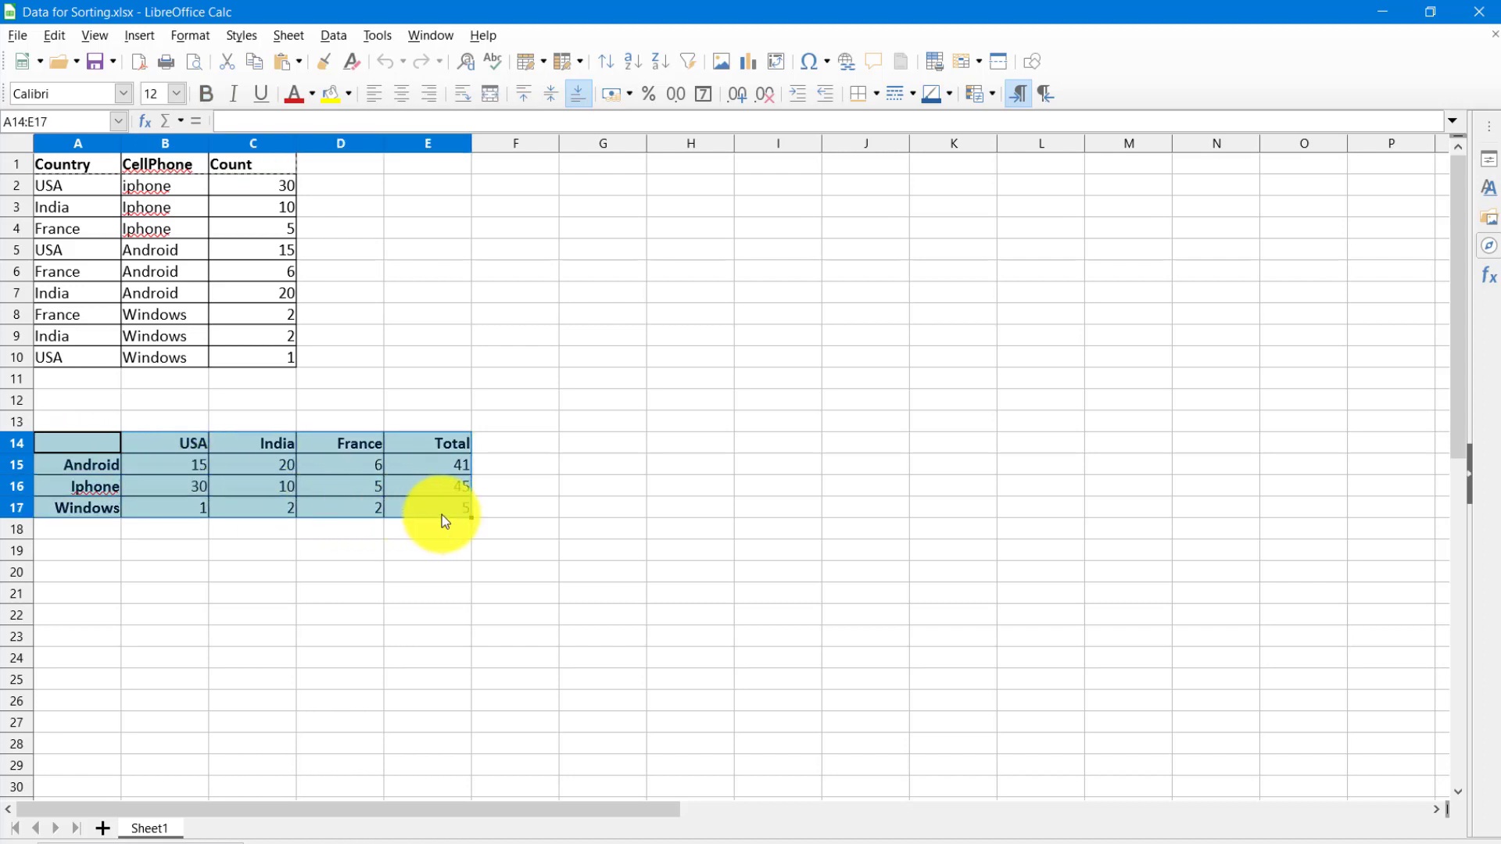
click(95, 438)
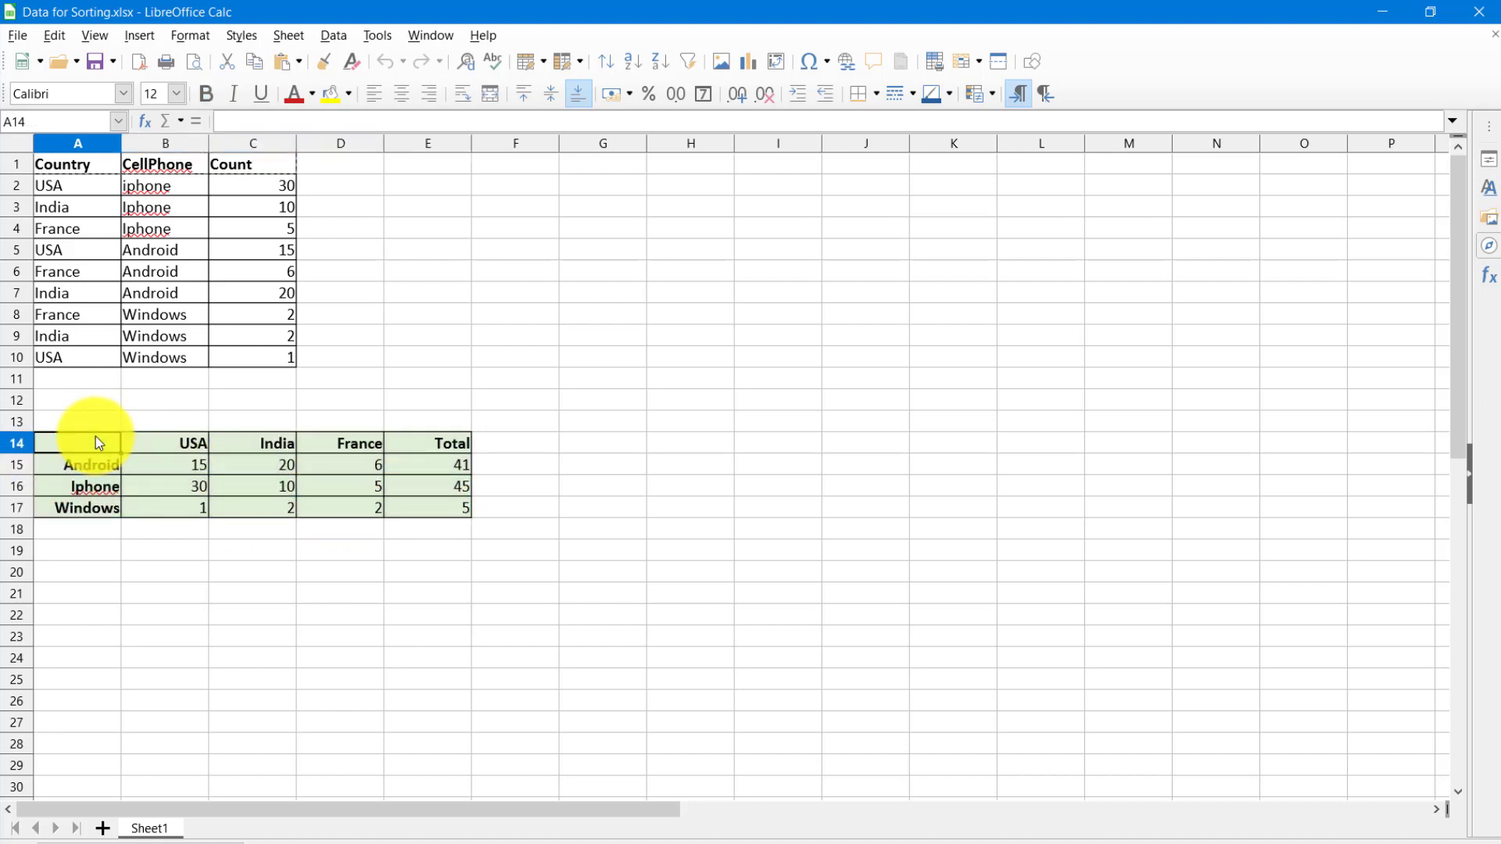
drag(99, 444, 106, 505)
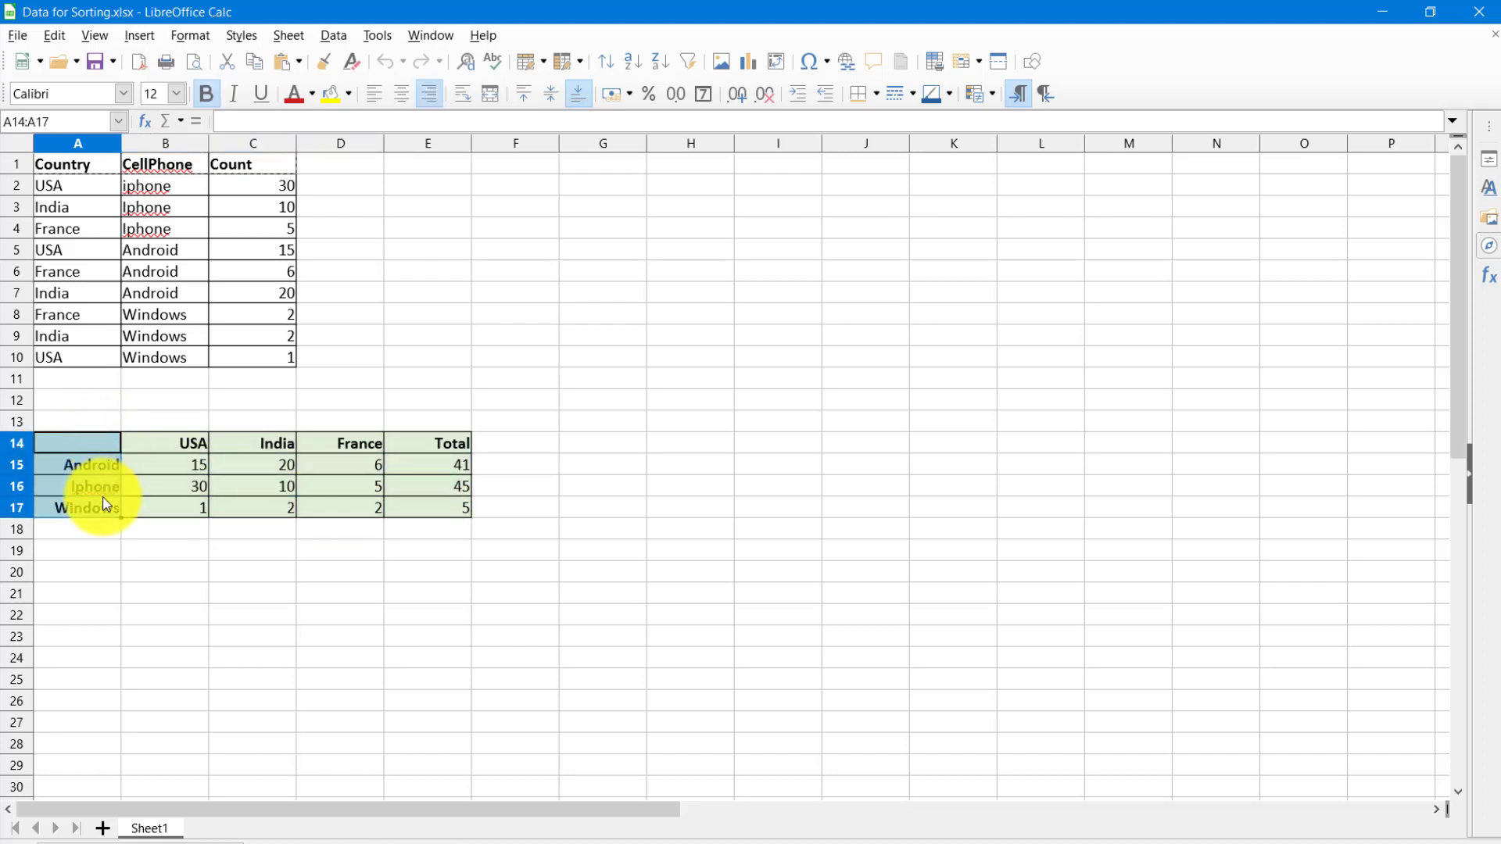
drag(180, 446, 320, 445)
click(429, 452)
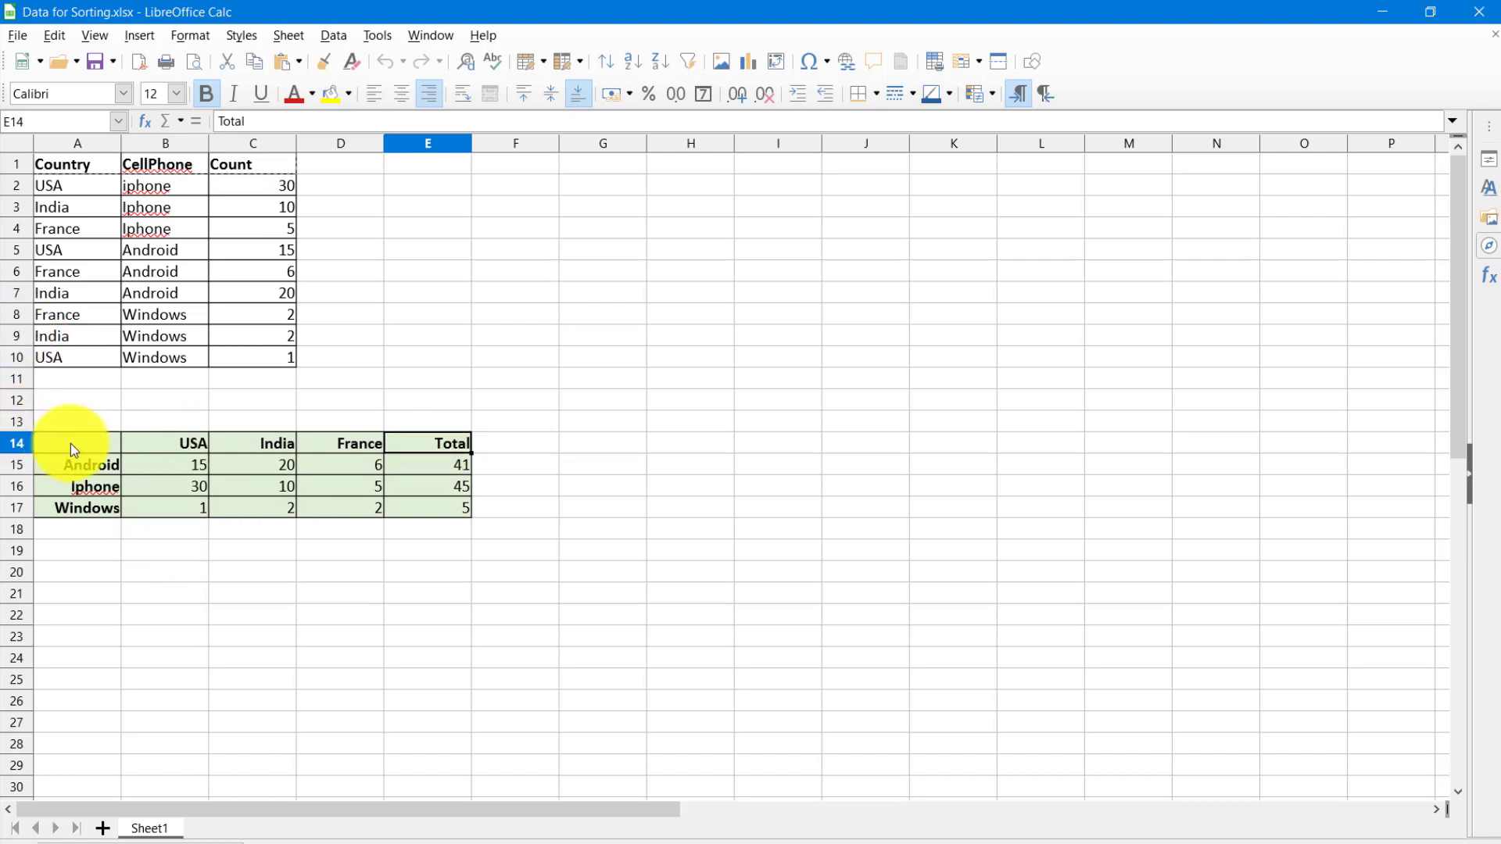
drag(70, 444, 97, 511)
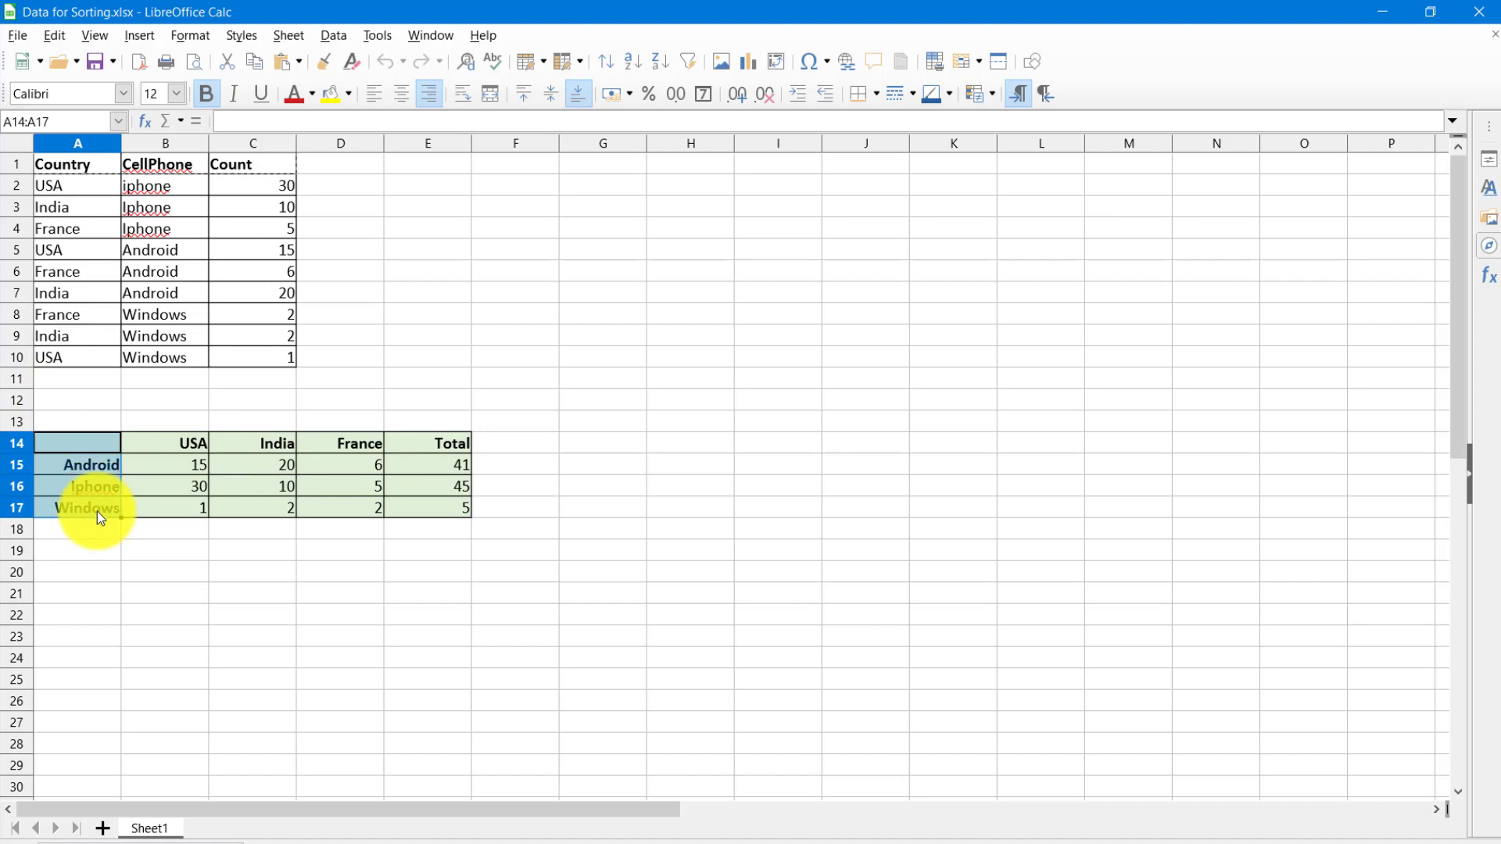
click(87, 439)
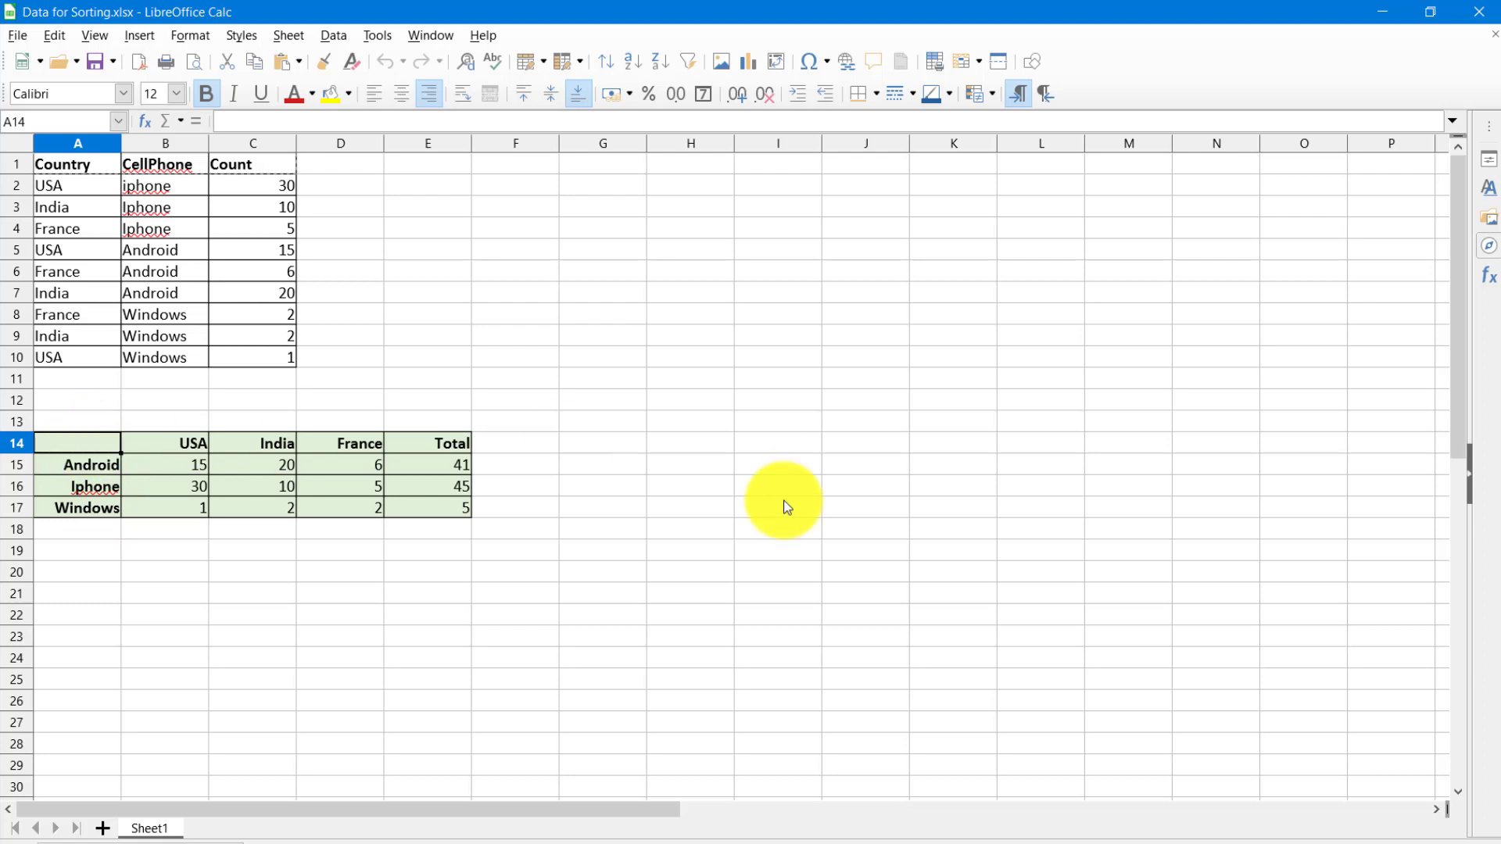
Switch to query.txt in Notepad++ and copy the line 4 eval that maps CellPhone to cellphone_numeric, then return to Splunk.
key(alt+Tab)
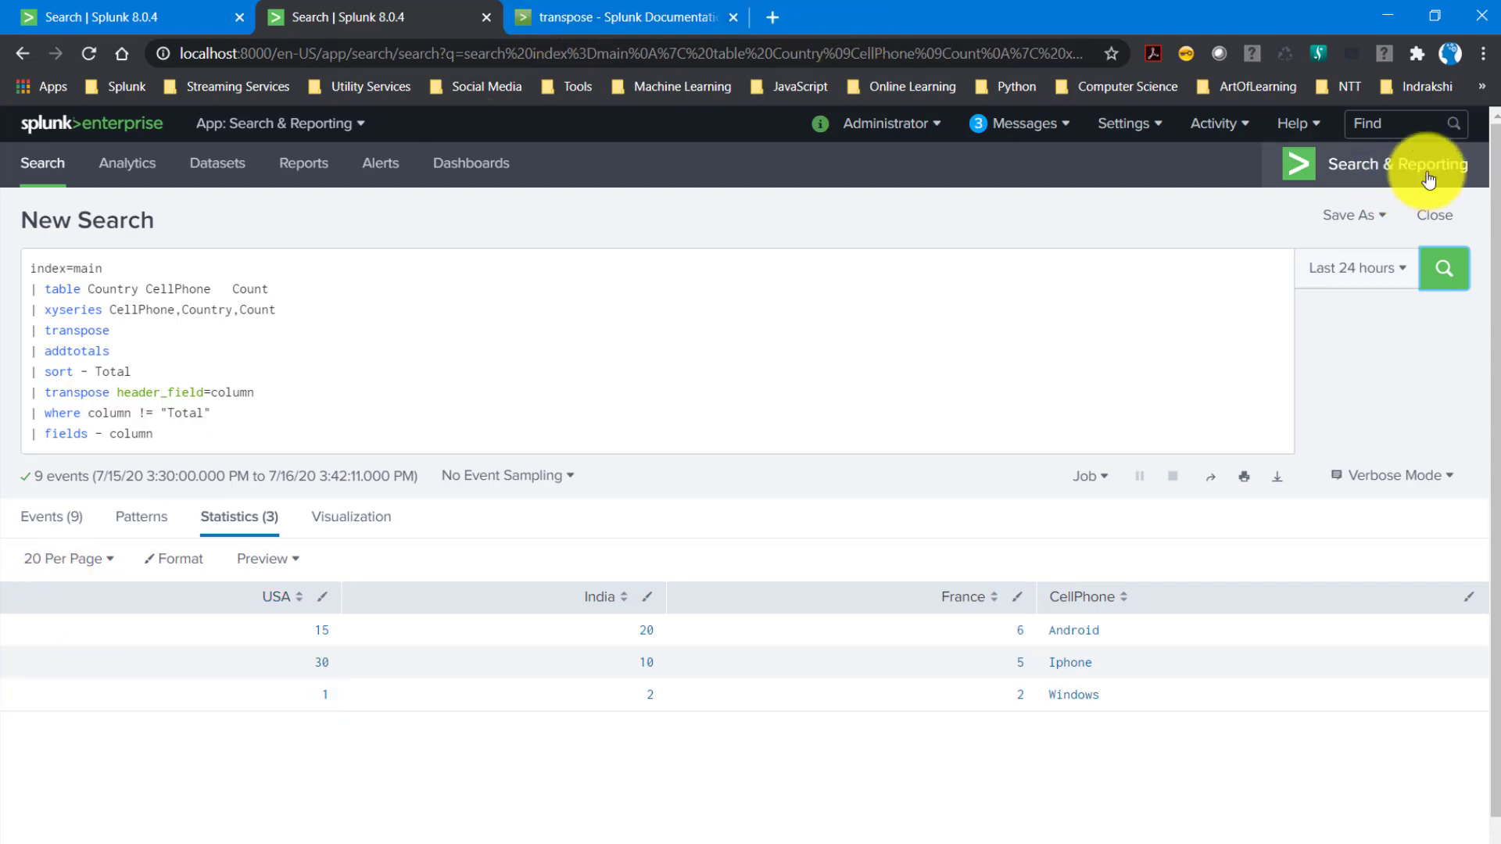
key(alt+Tab)
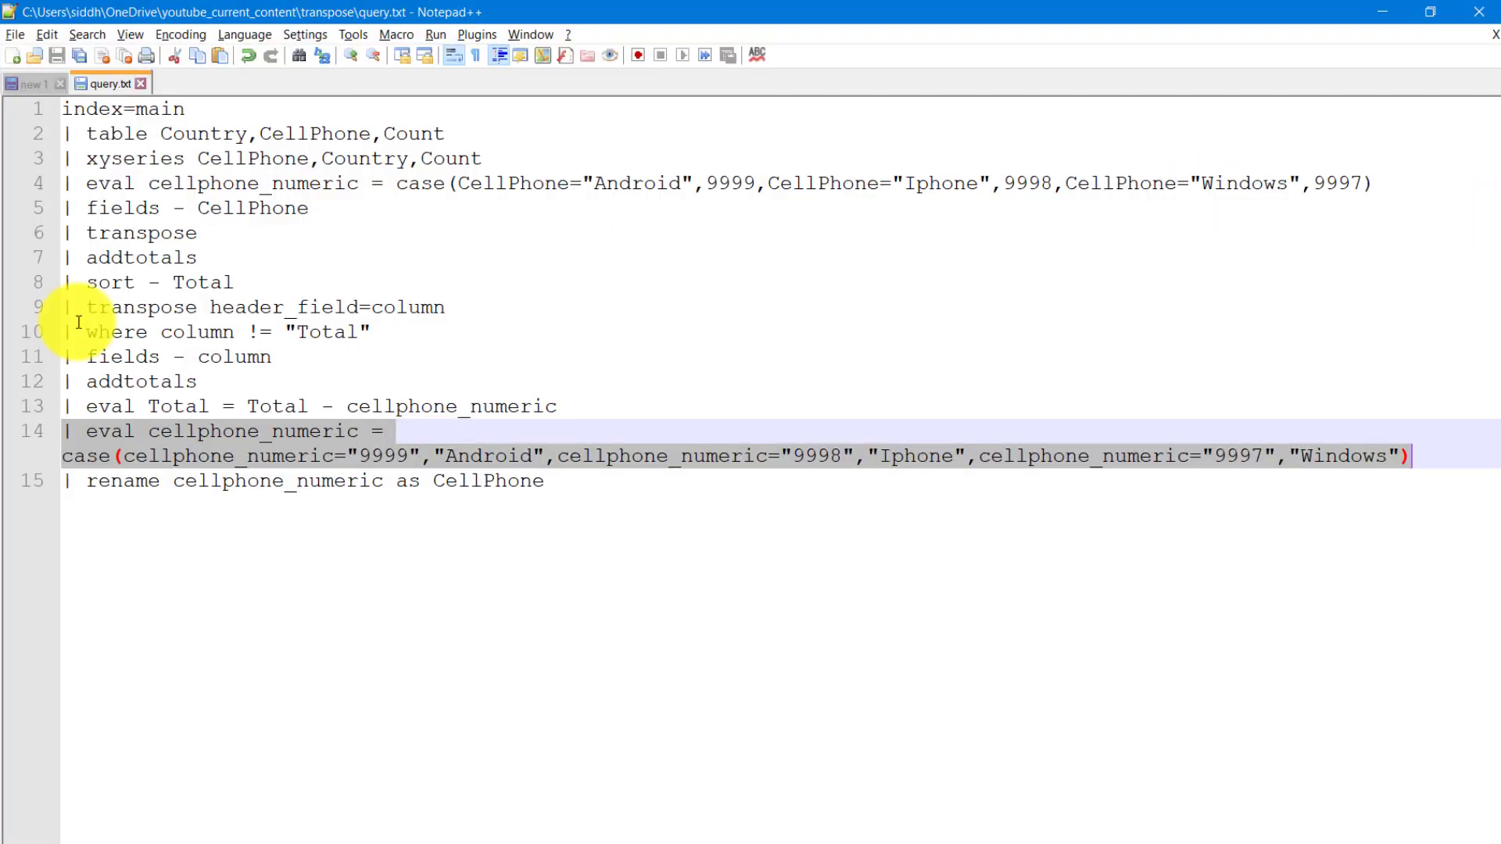
click(63, 186)
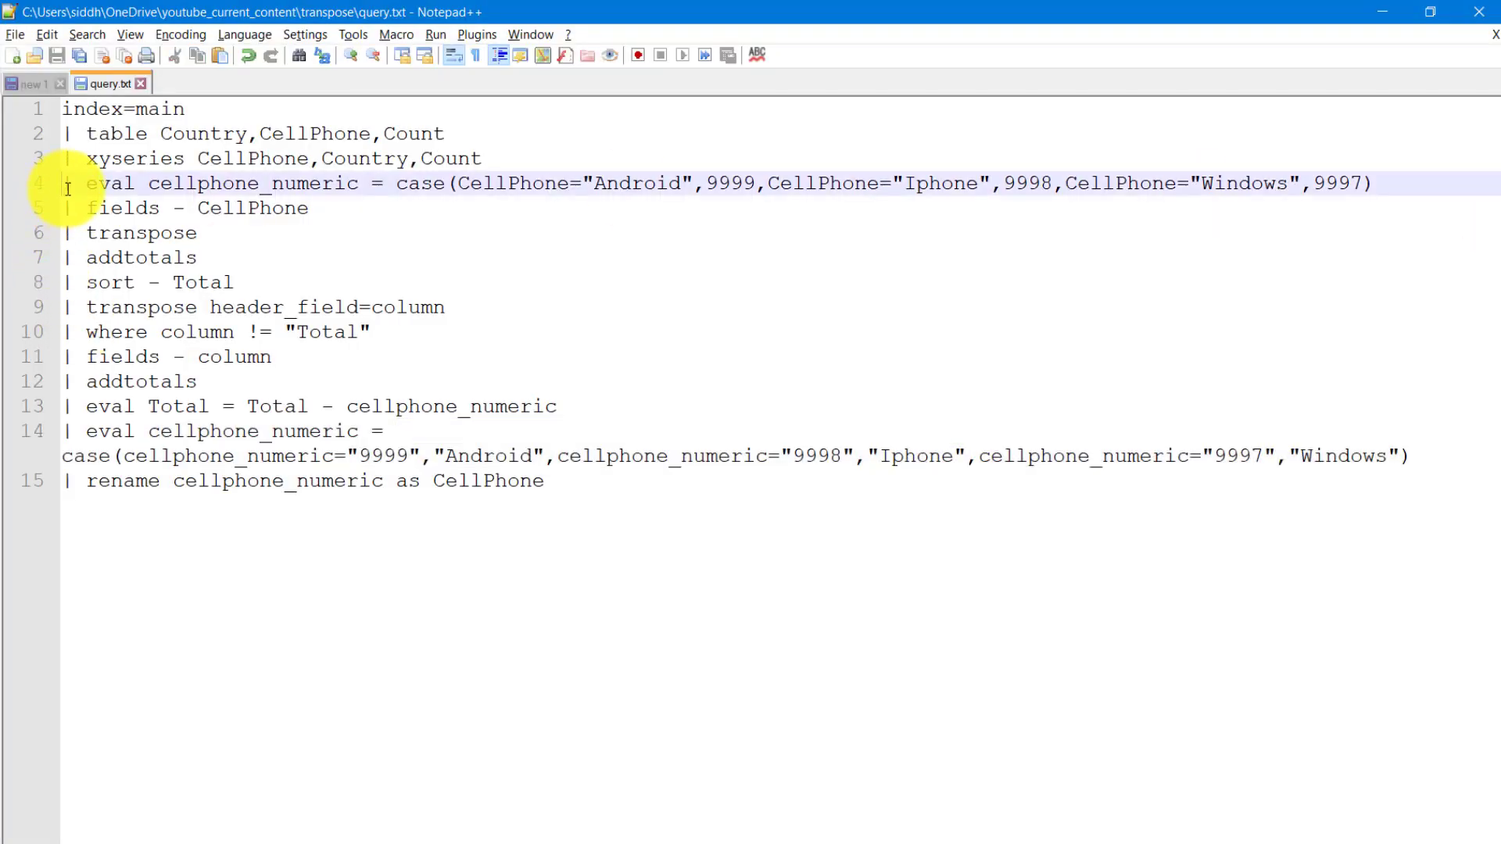
shift+click(1370, 186)
key(ctrl+c)
key(alt+Tab)
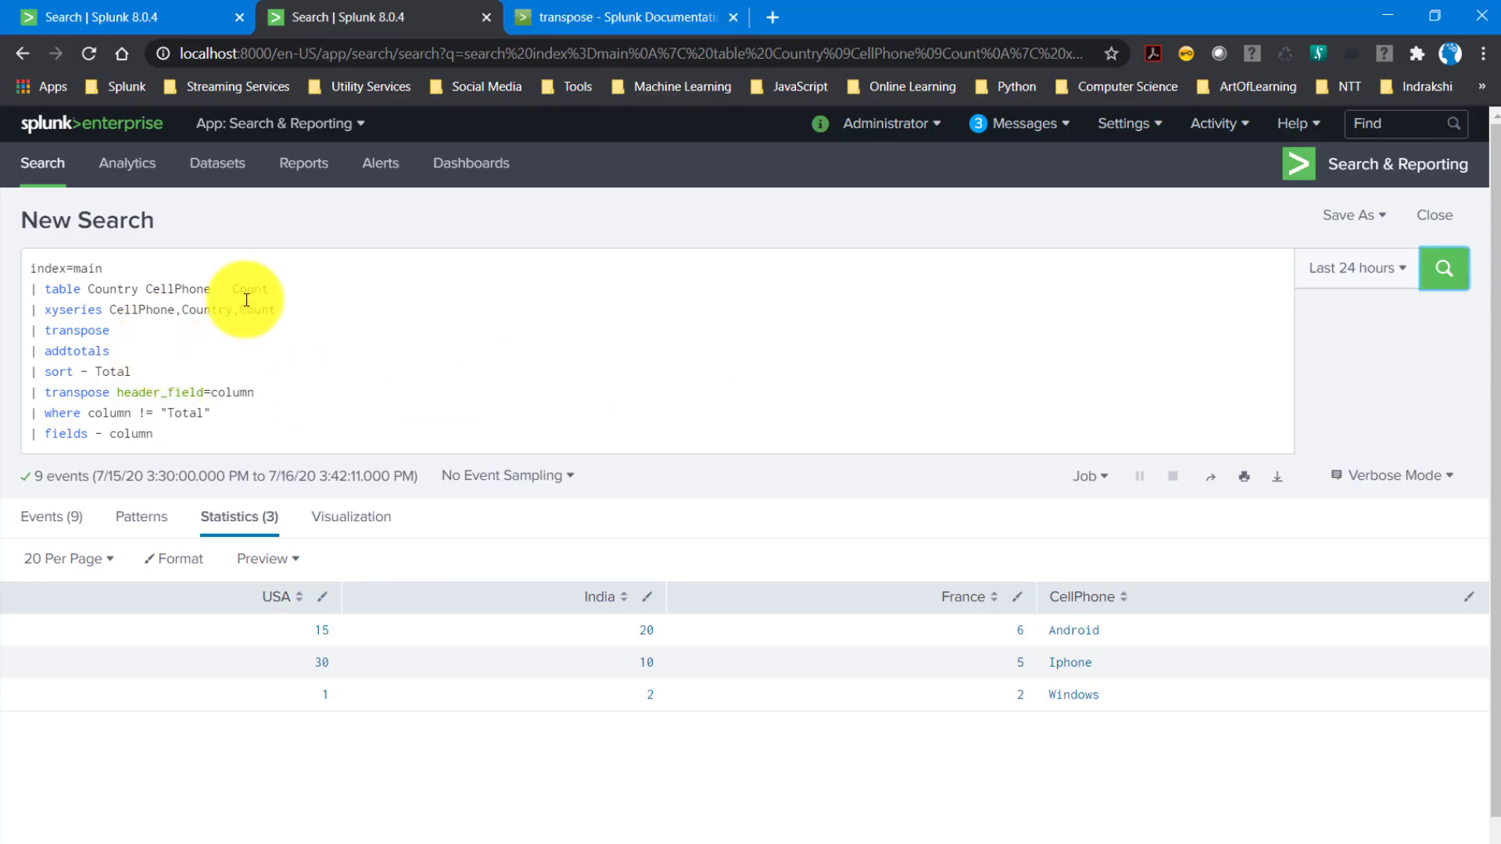
Replace all query lines below xyseries with the copied cellphone_numeric eval line using values 9999, 9998 and 9997, and run the search.
click(283, 309)
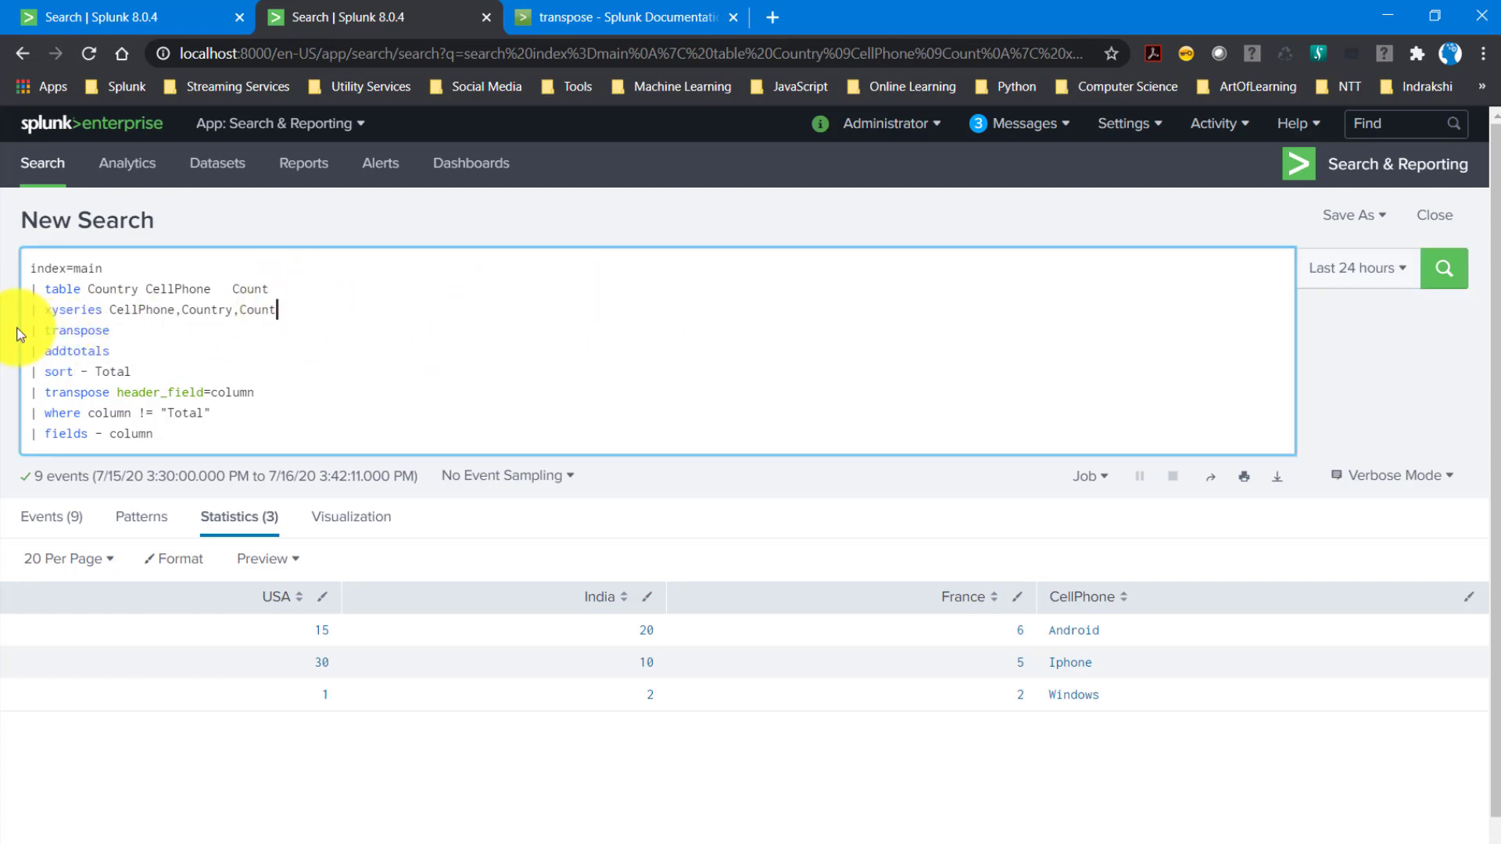
drag(35, 333, 295, 406)
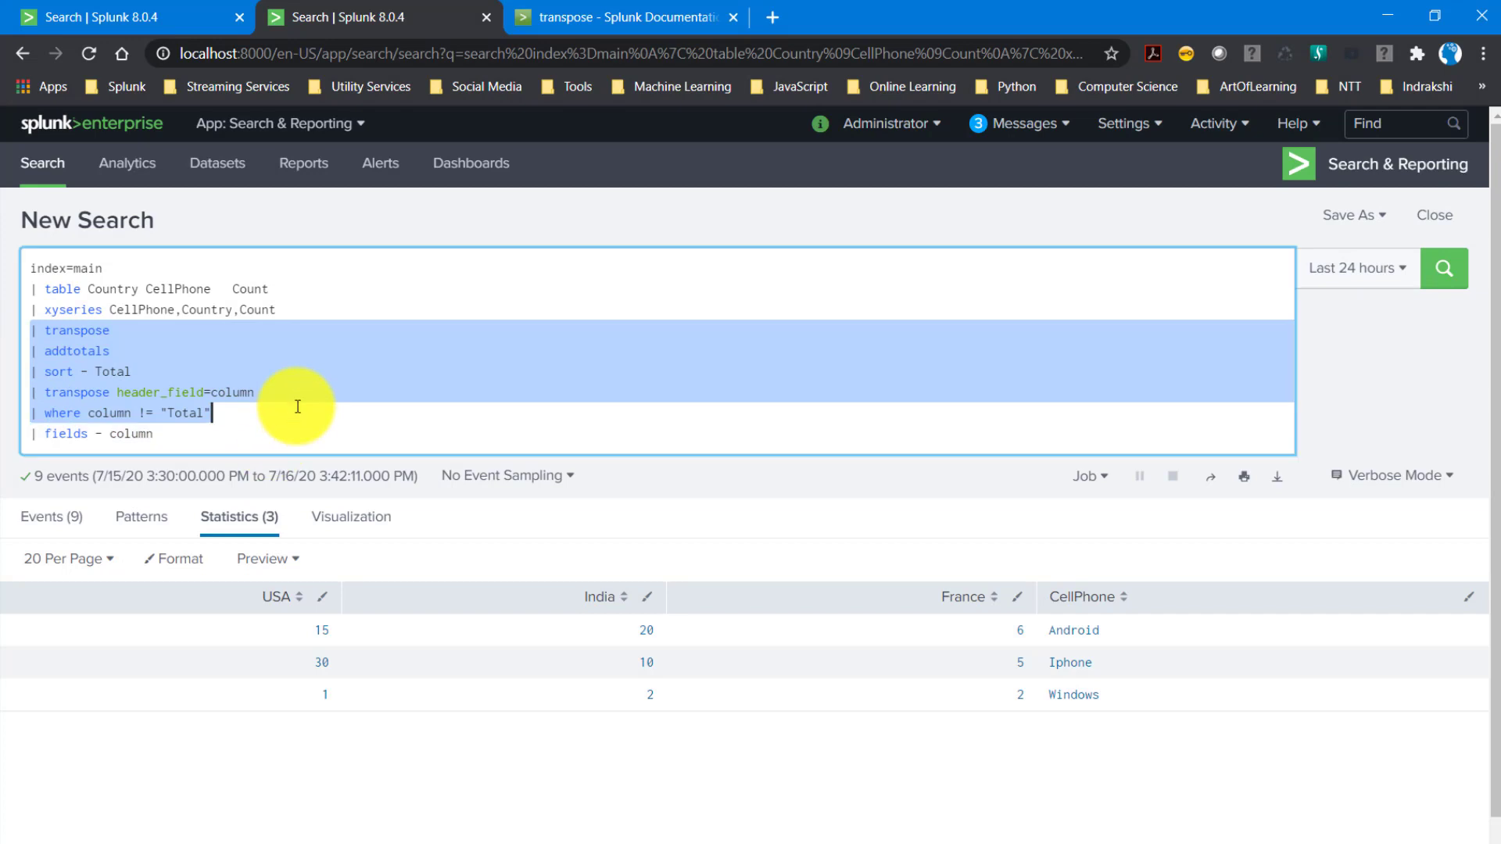
key(BackSpace)
key(ctrl+z)
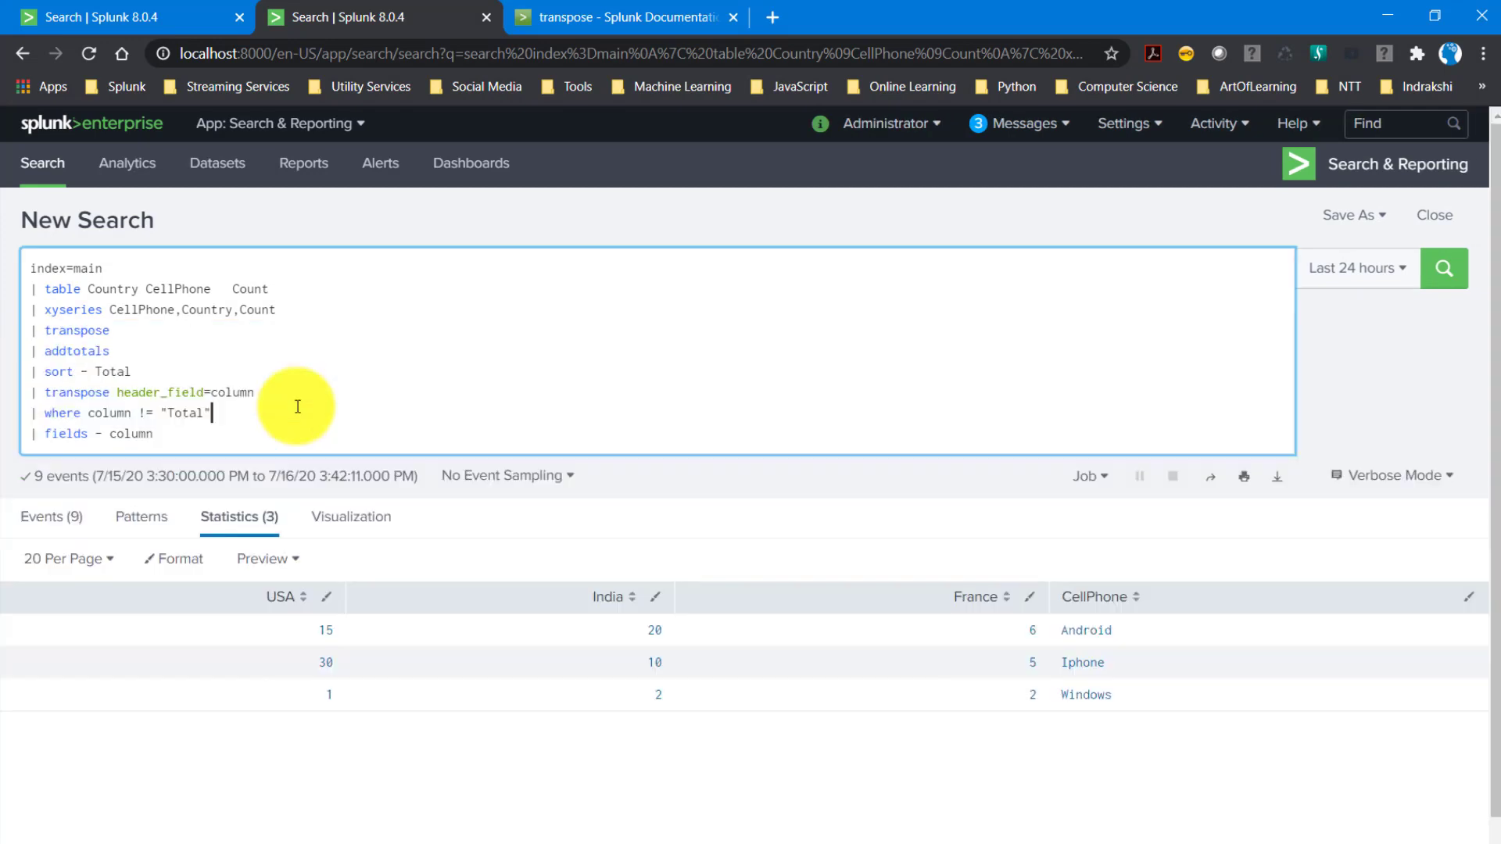
drag(31, 333, 184, 453)
key(BackSpace)
key(ctrl+v)
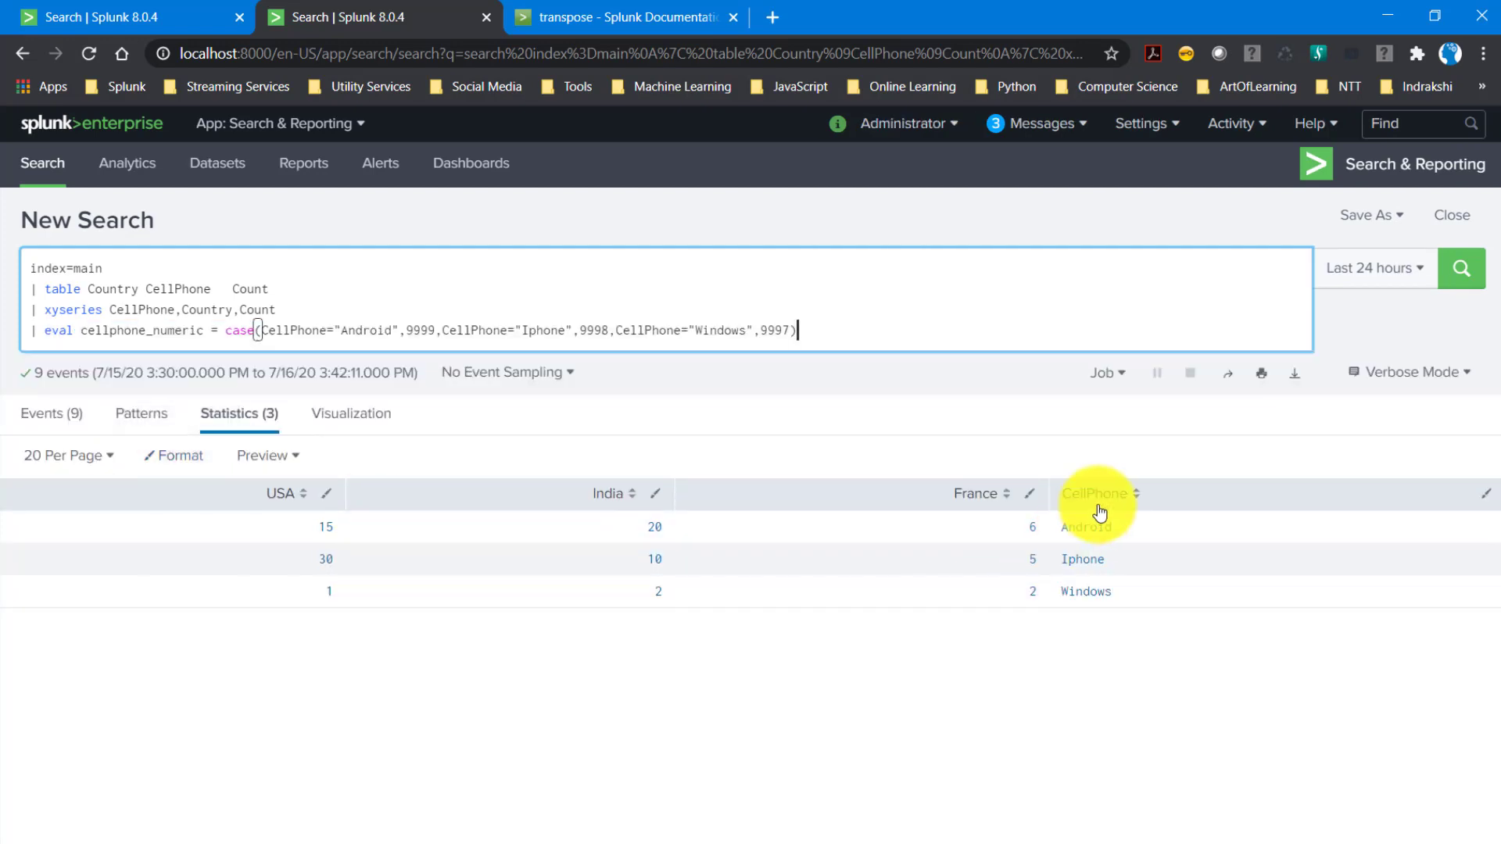
key(Return)
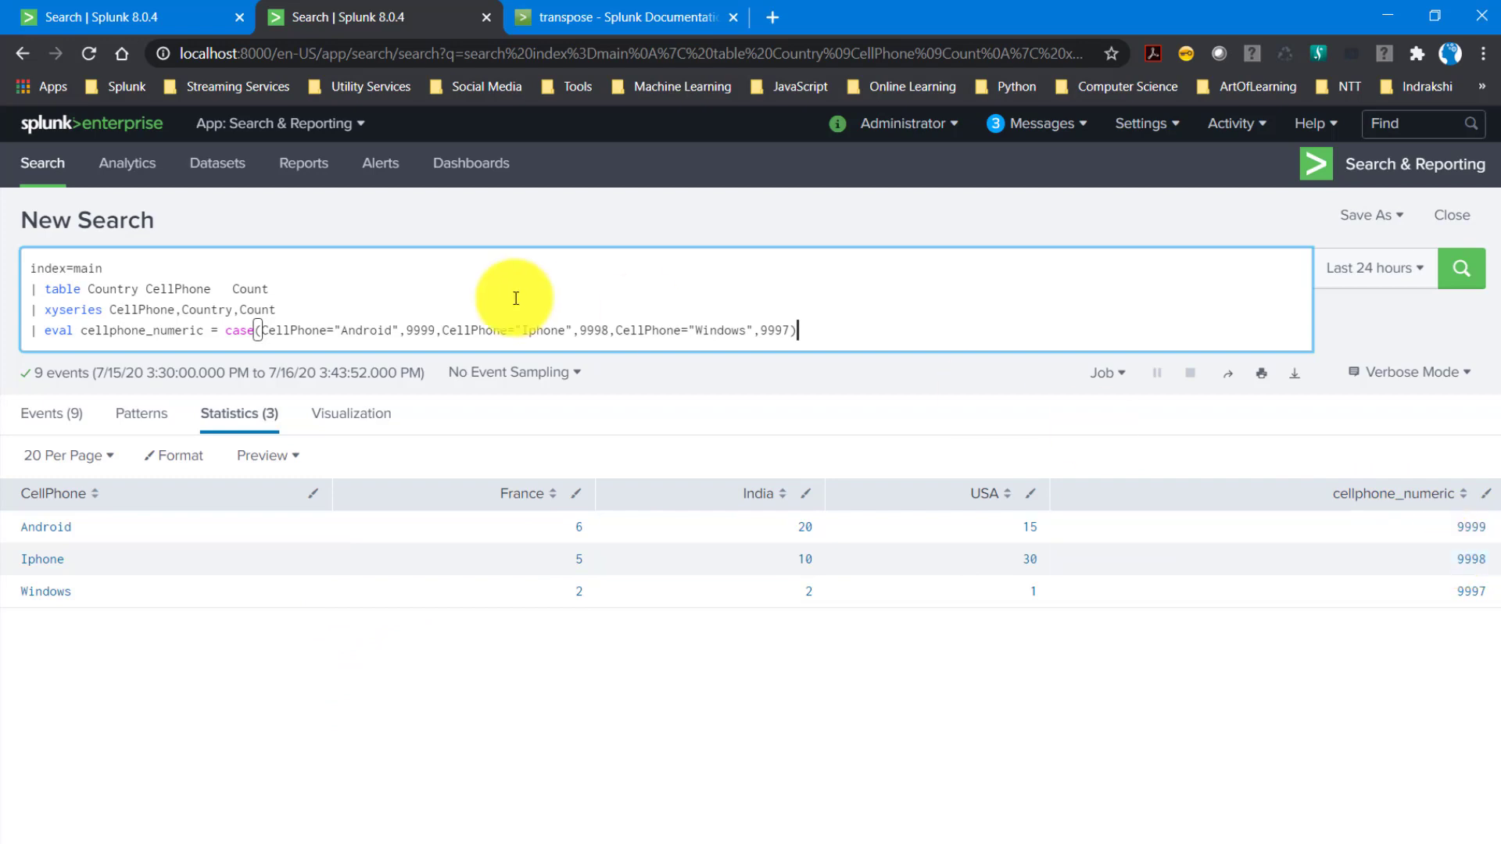
double_click(422, 330)
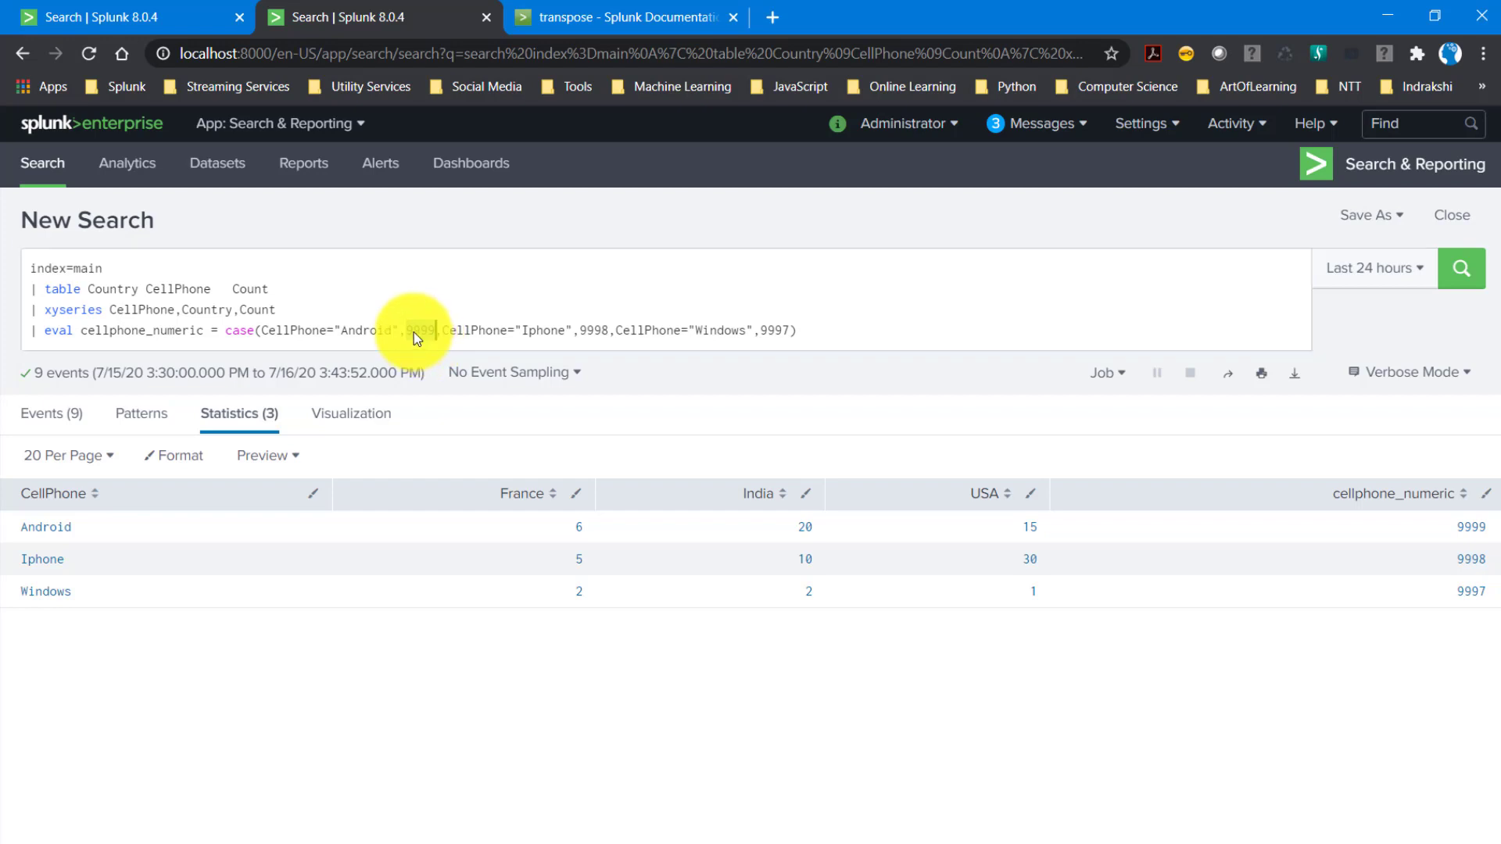
key(Left)
double_click(415, 333)
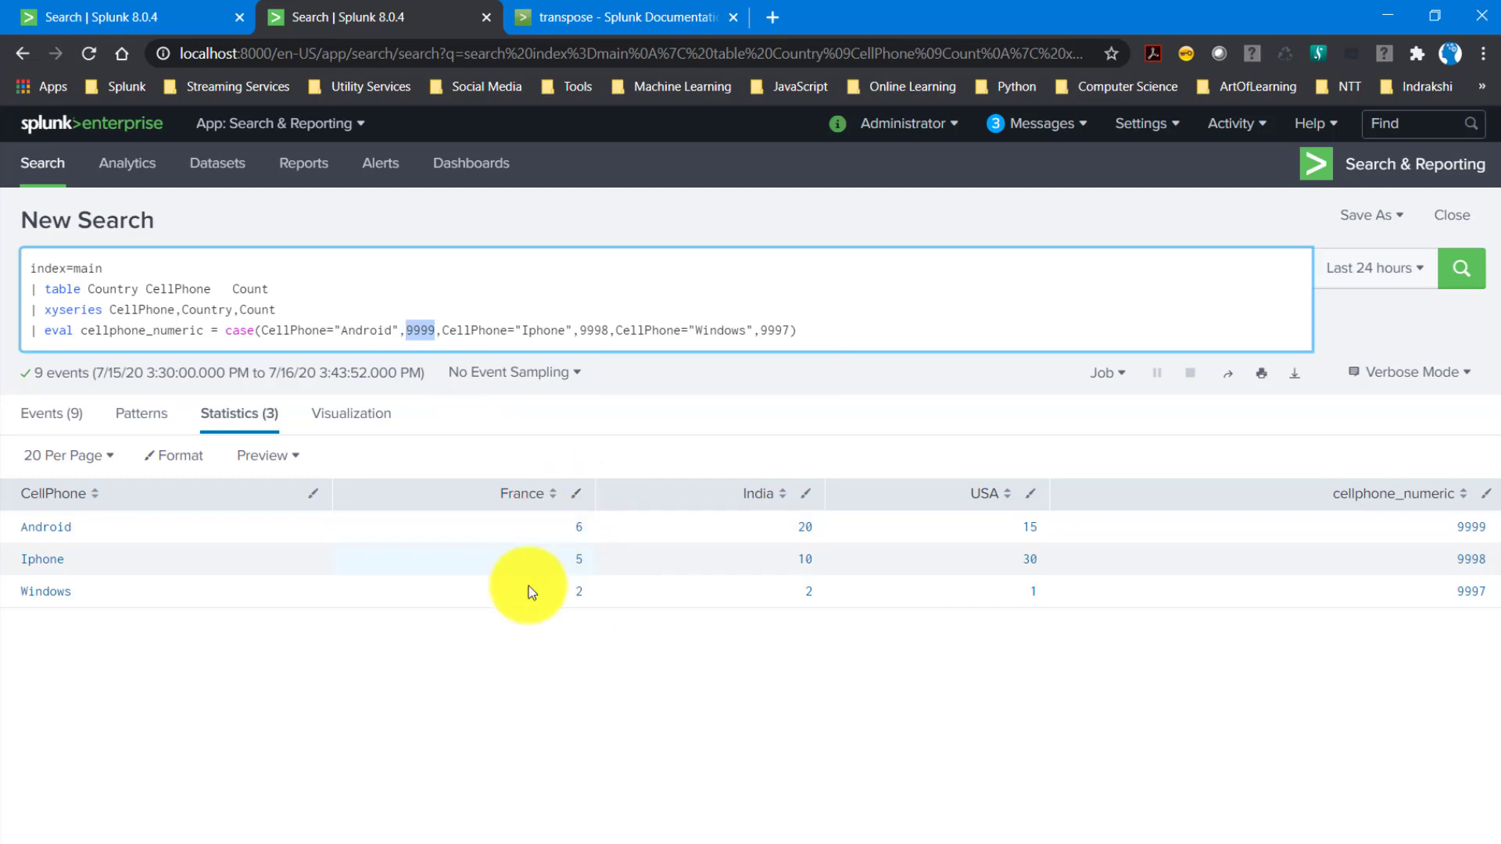
double_click(590, 328)
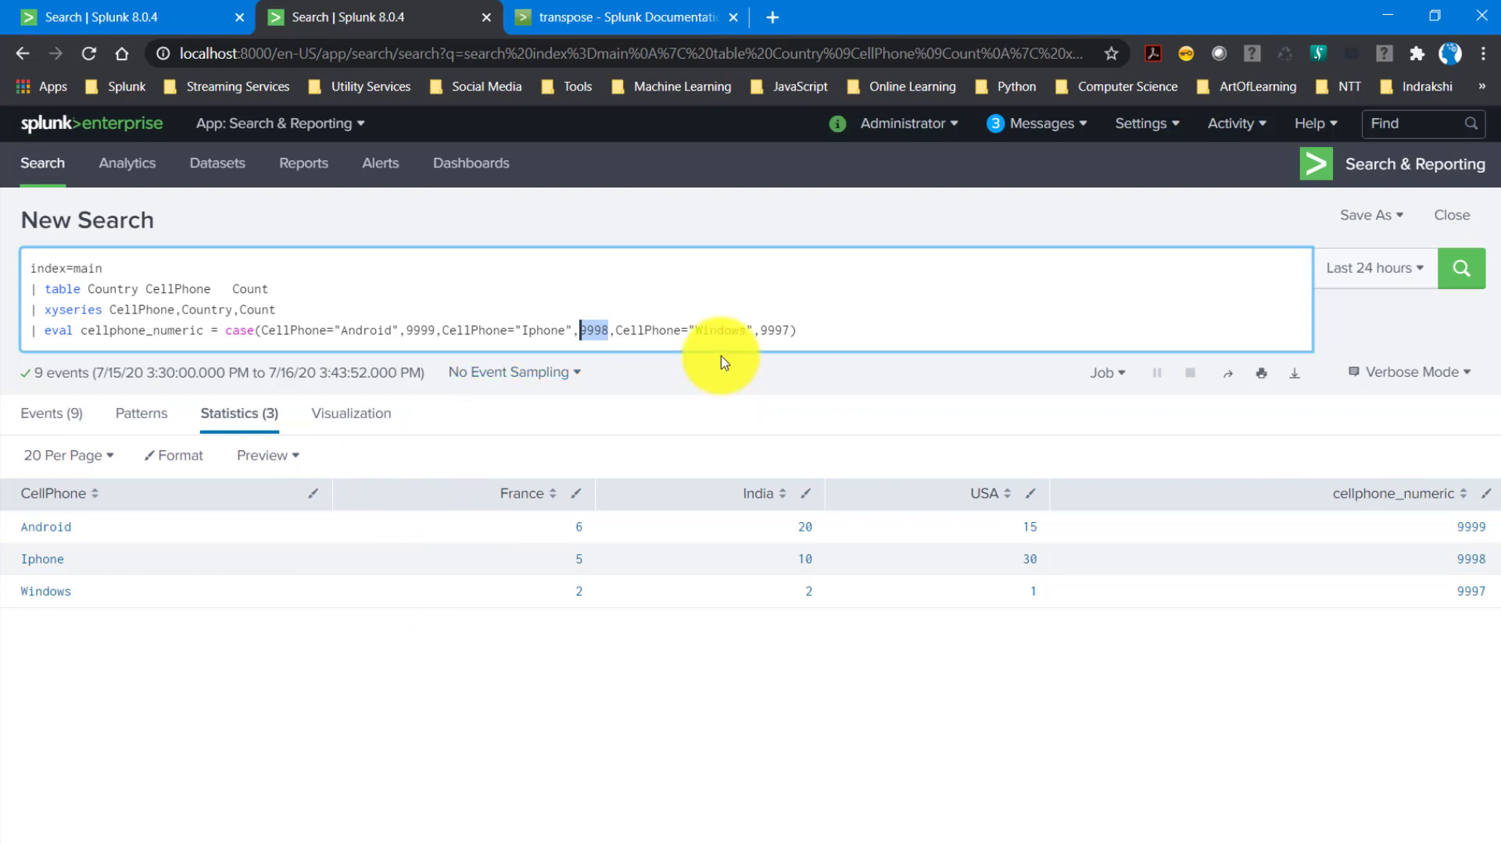
Append the line "| fields - CellPhone" below the eval line and run the search.
click(813, 336)
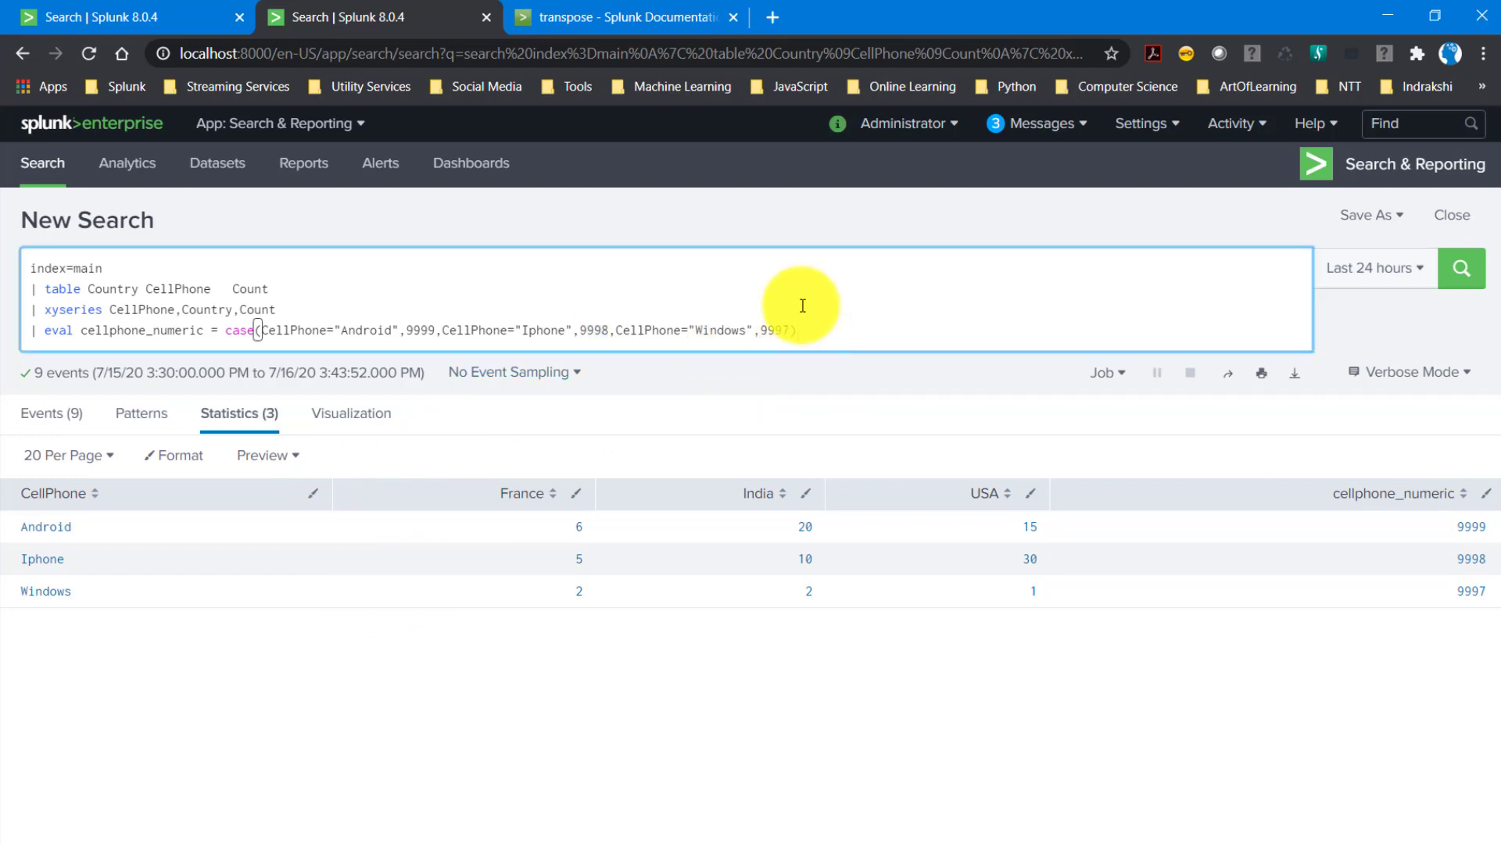
key(shift+Return)
text(| )
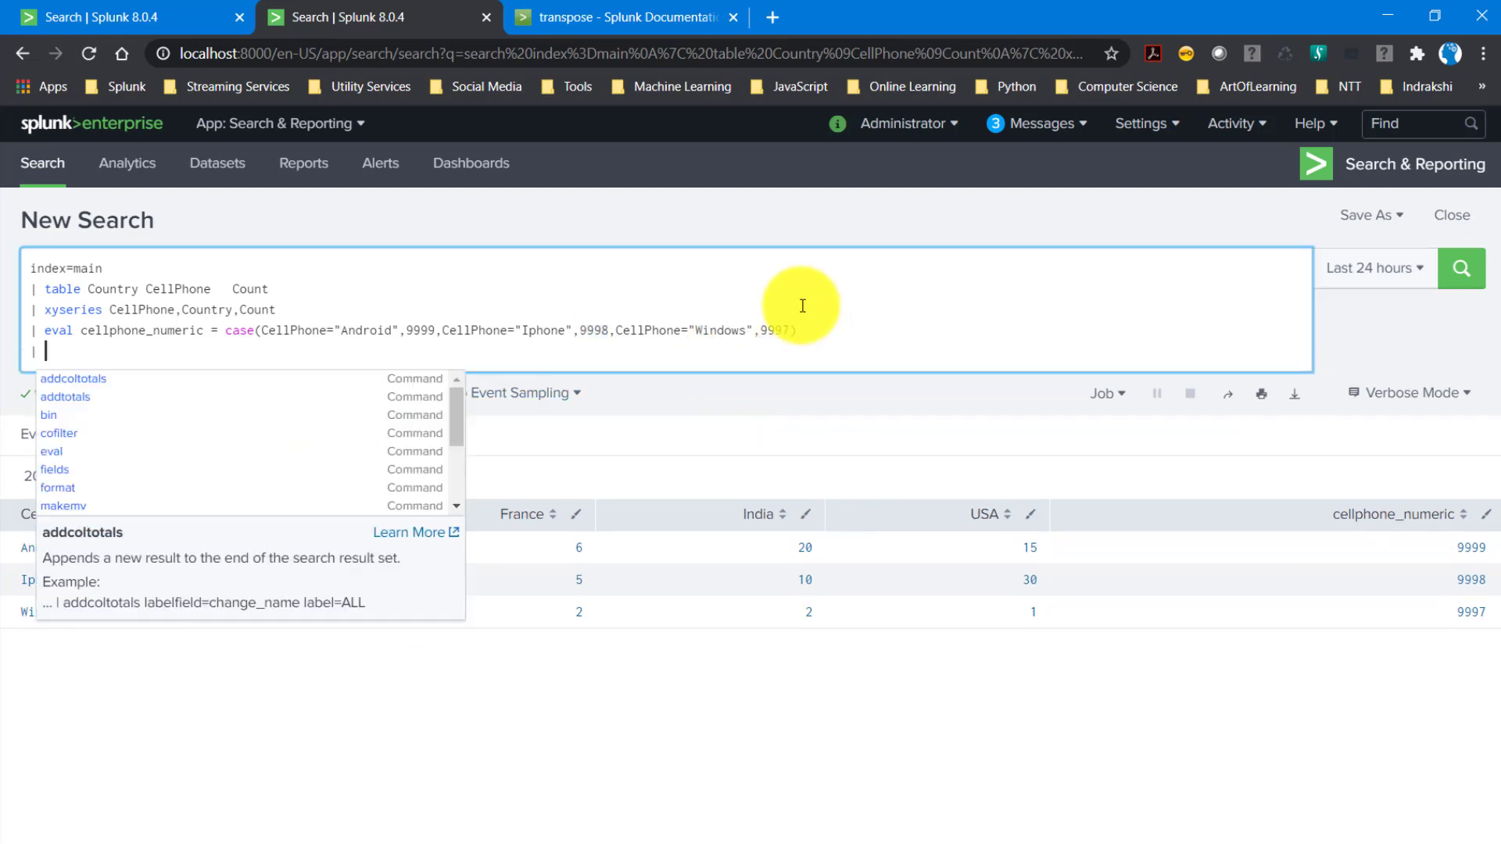
text(fields )
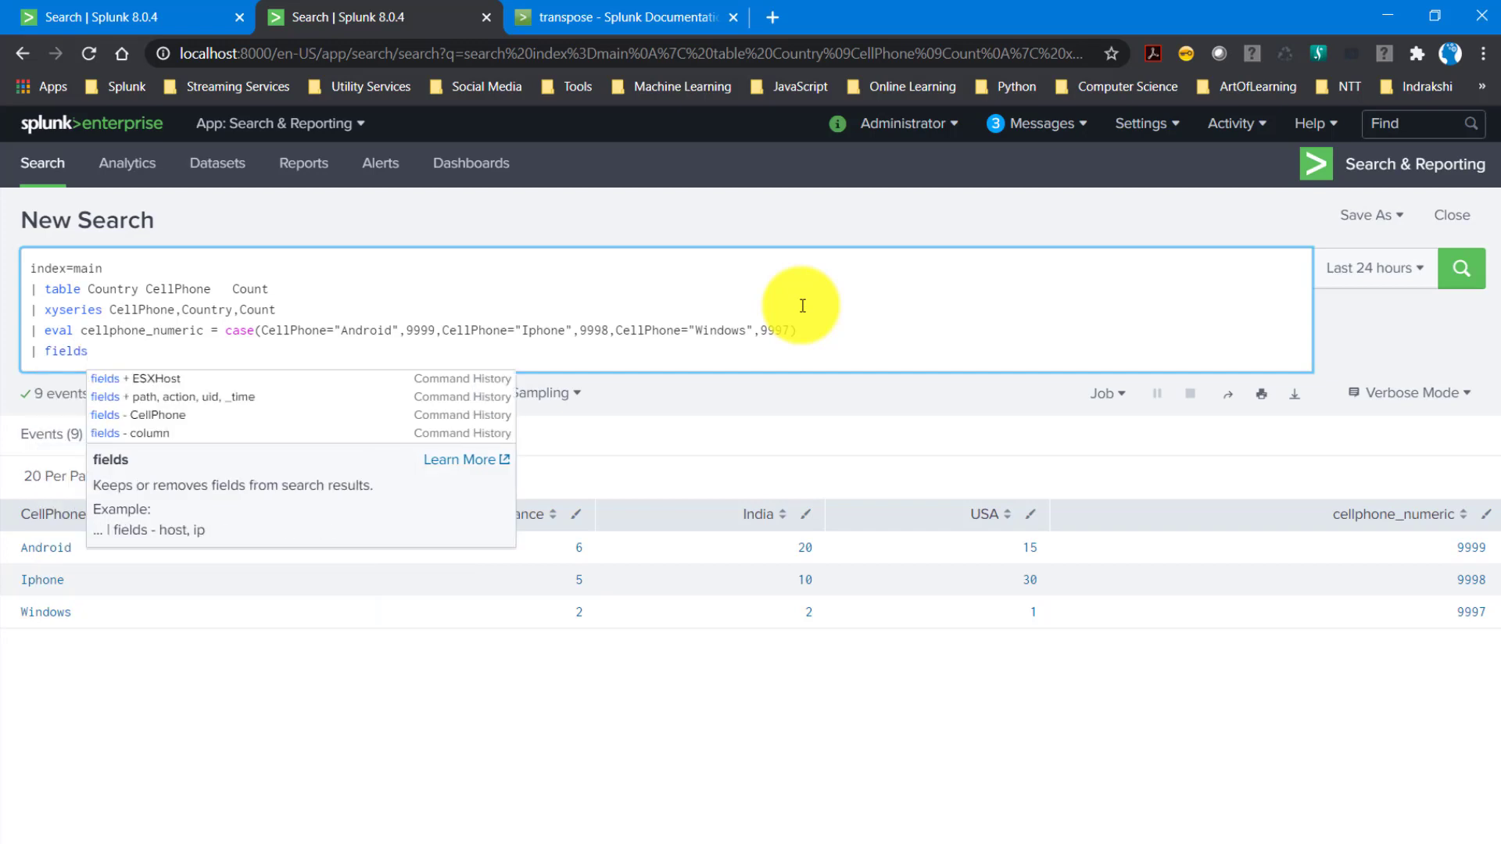
text(-)
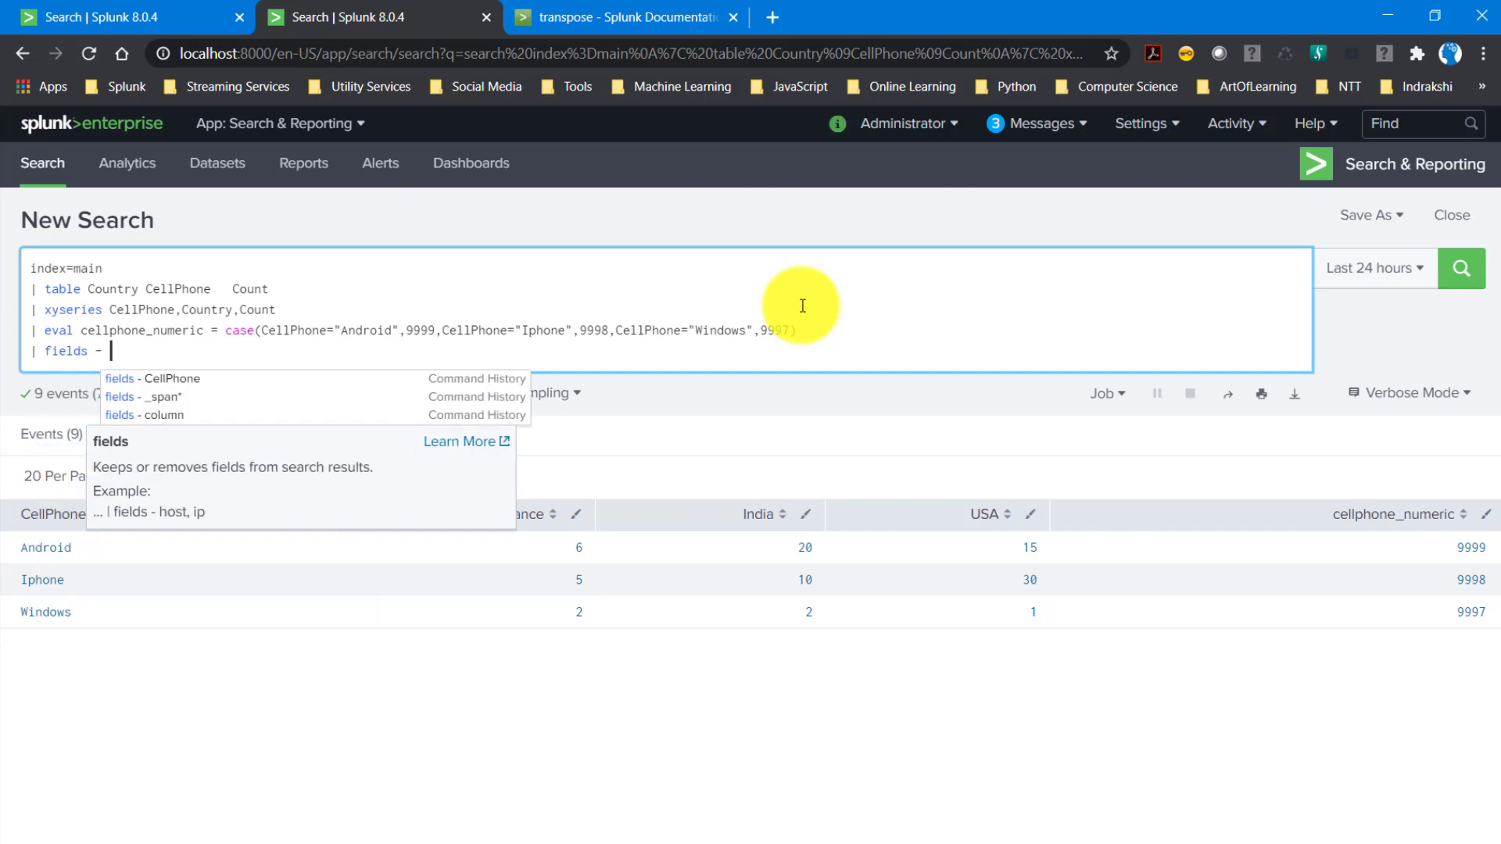
click(188, 379)
key(Return)
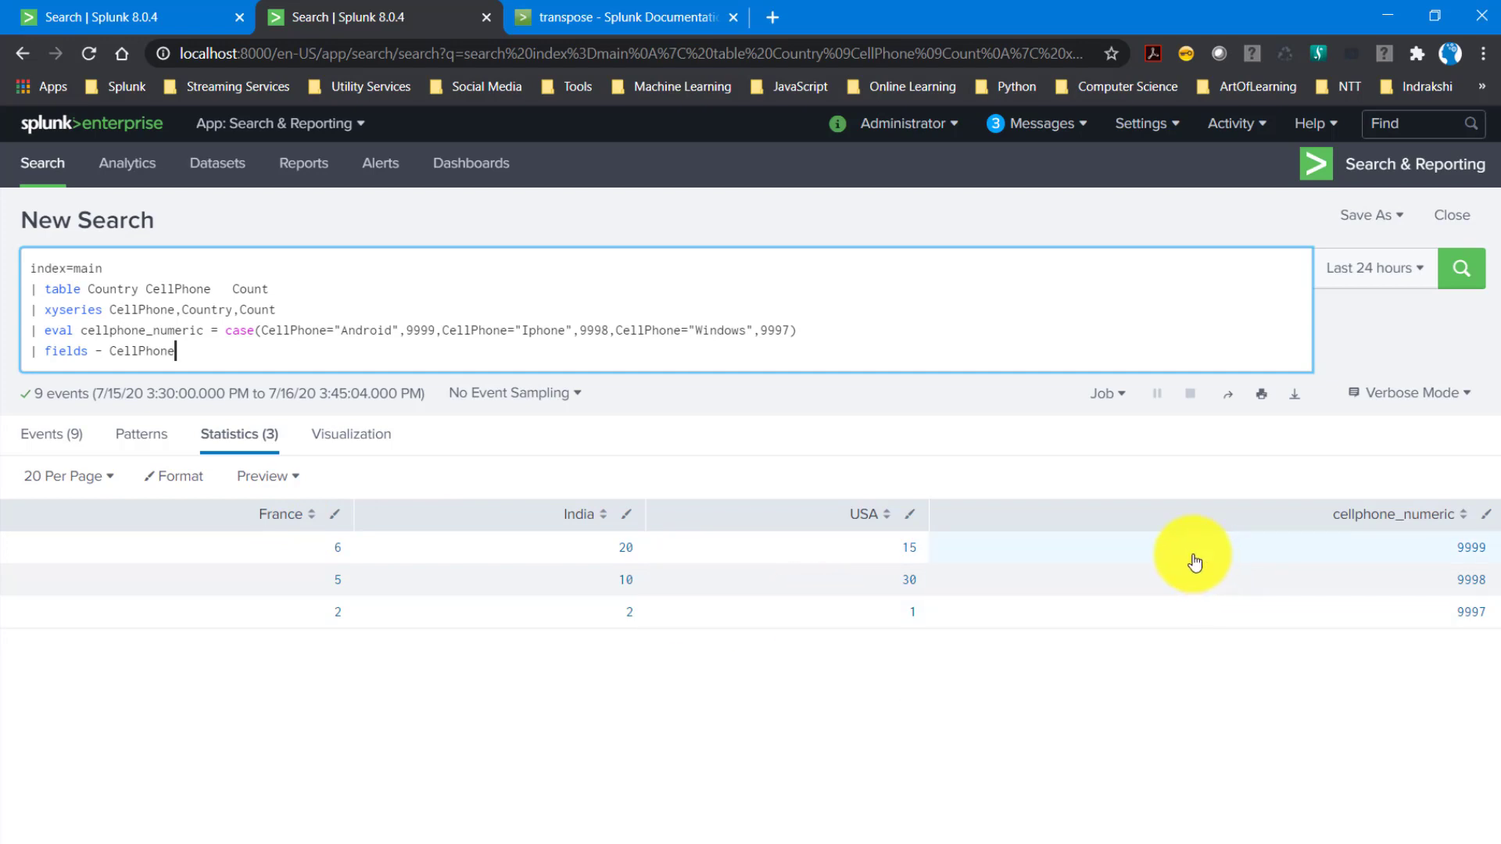
Switch to query.txt in Notepad++ and copy lines 6 to 9, from "| transpose" through "| transpose header_field=column".
key(alt+Tab)
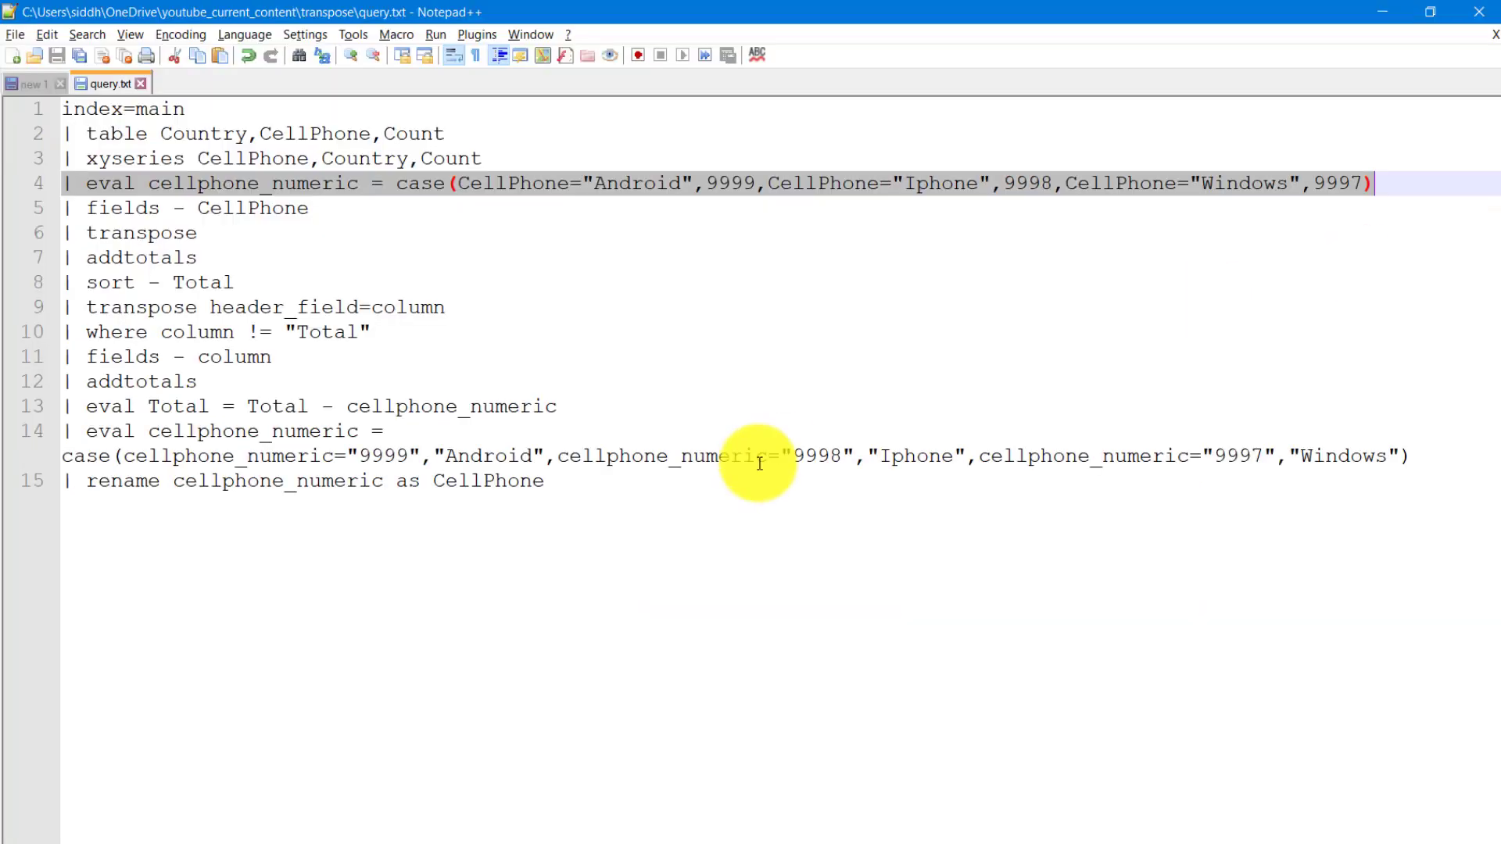
key(Down)
key(Down)
key(Down)
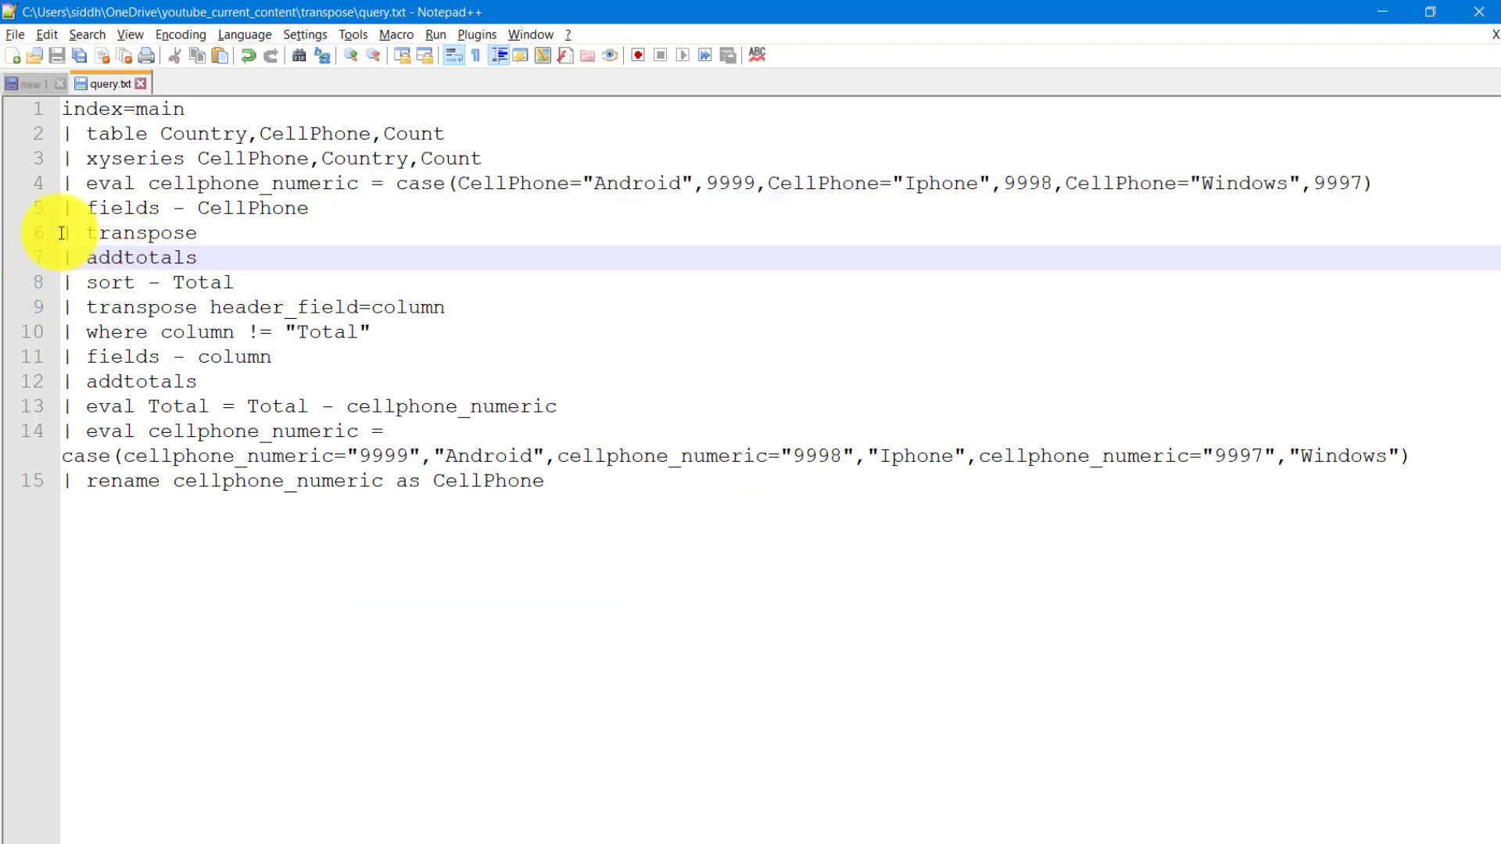
drag(64, 233, 463, 320)
key(ctrl+c)
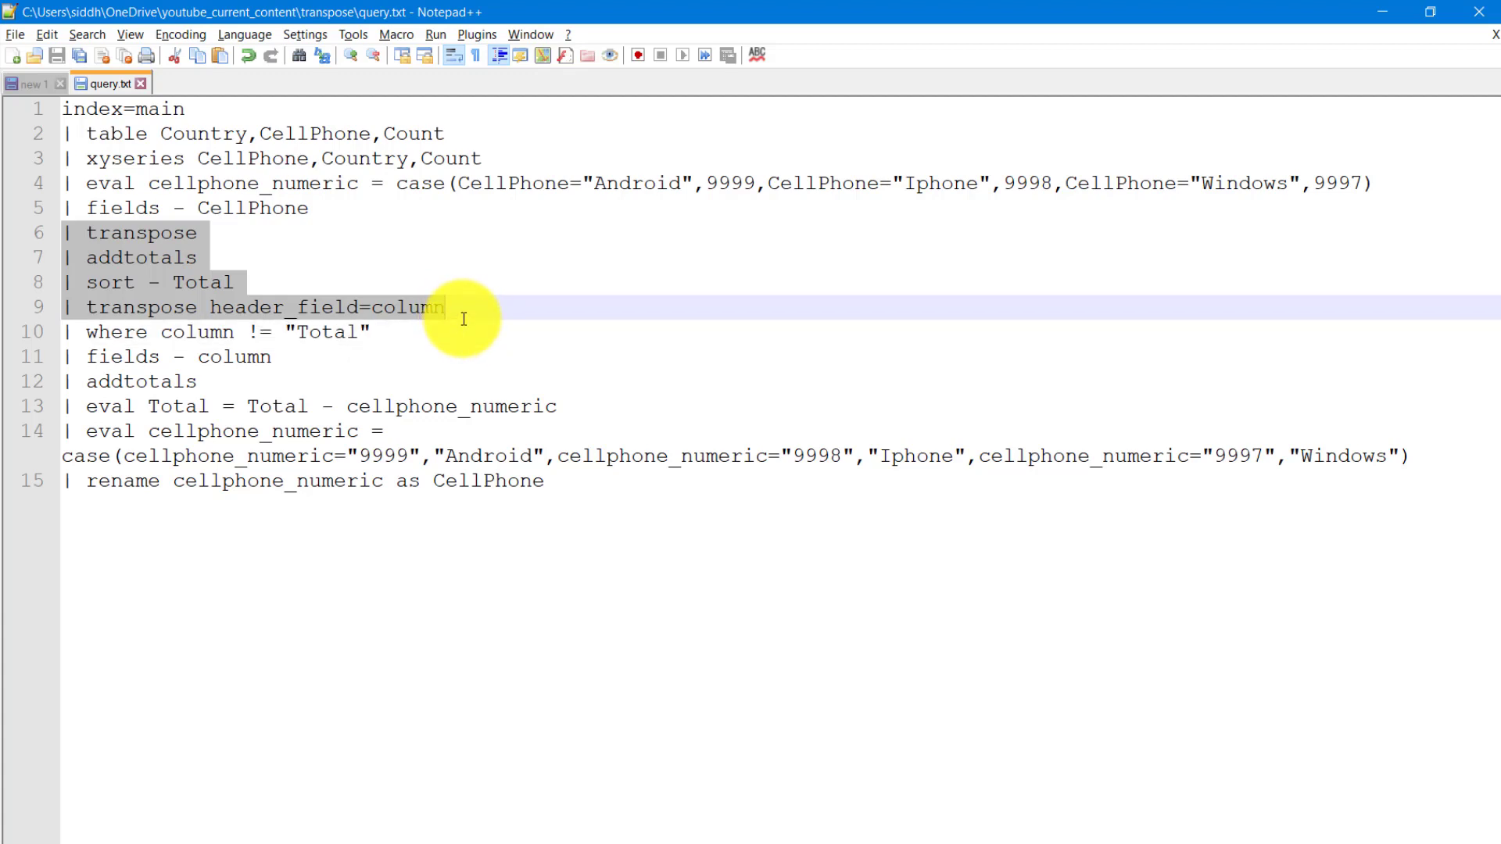
Switch back to Splunk, append the copied transpose, addtotals, sort and transpose lines to the query, and run it.
key(alt+Tab)
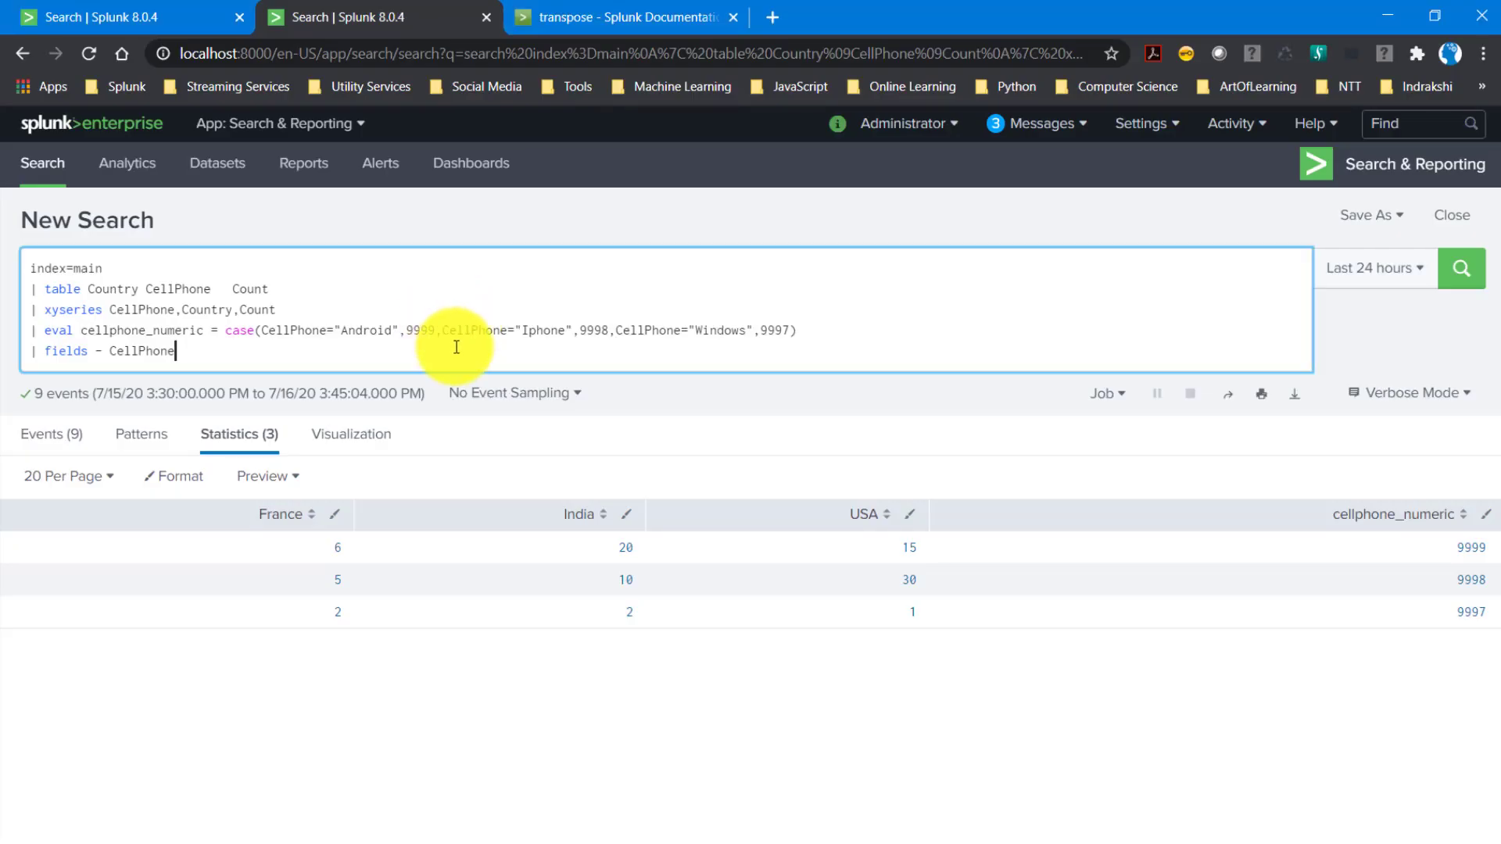
key(ctrl+v)
key(Return)
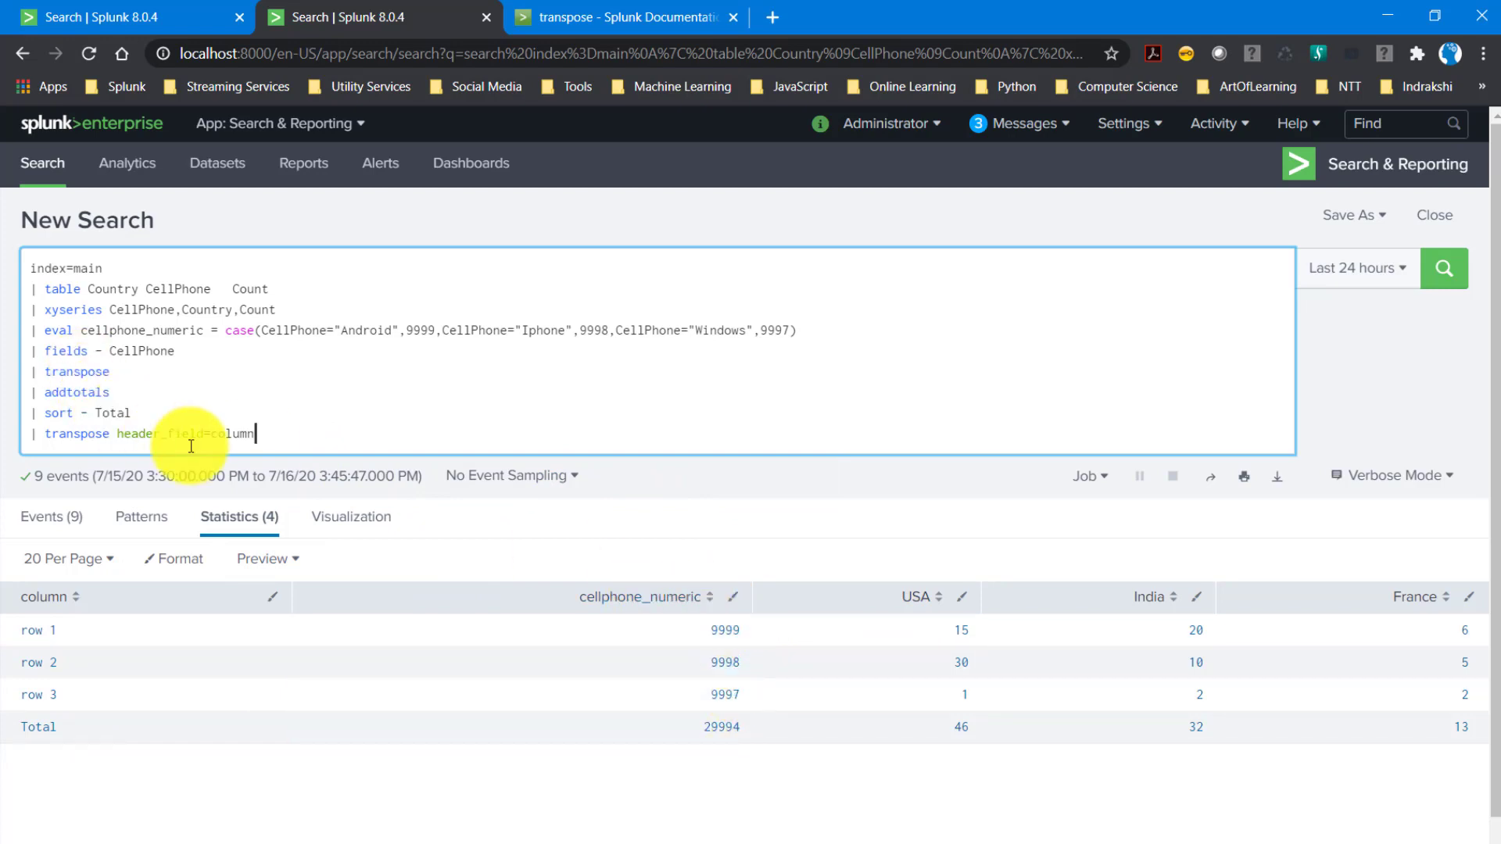
drag(297, 436, 21, 372)
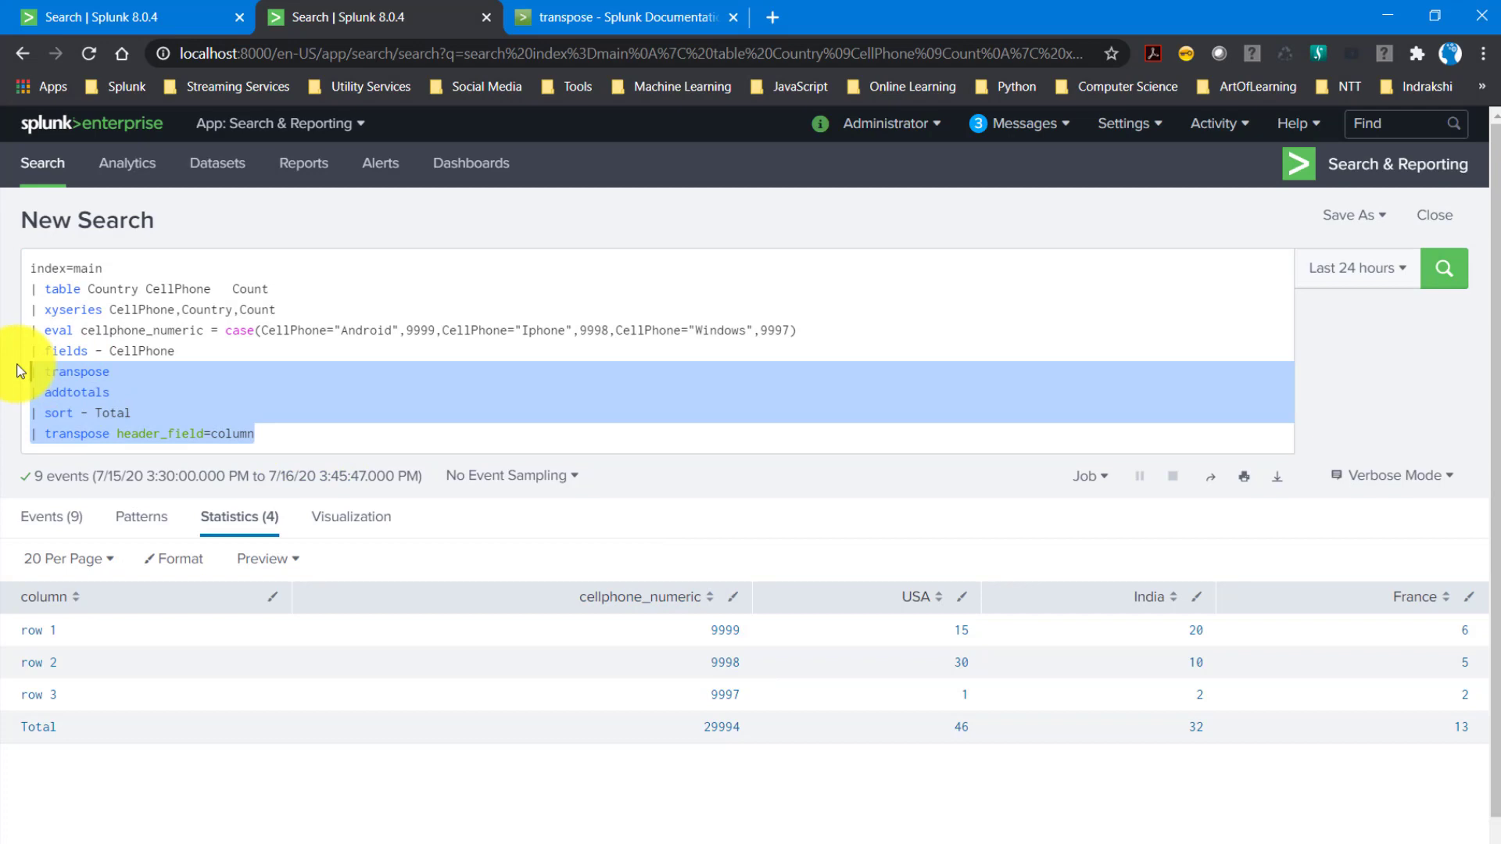
click(201, 435)
drag(258, 435, 6, 374)
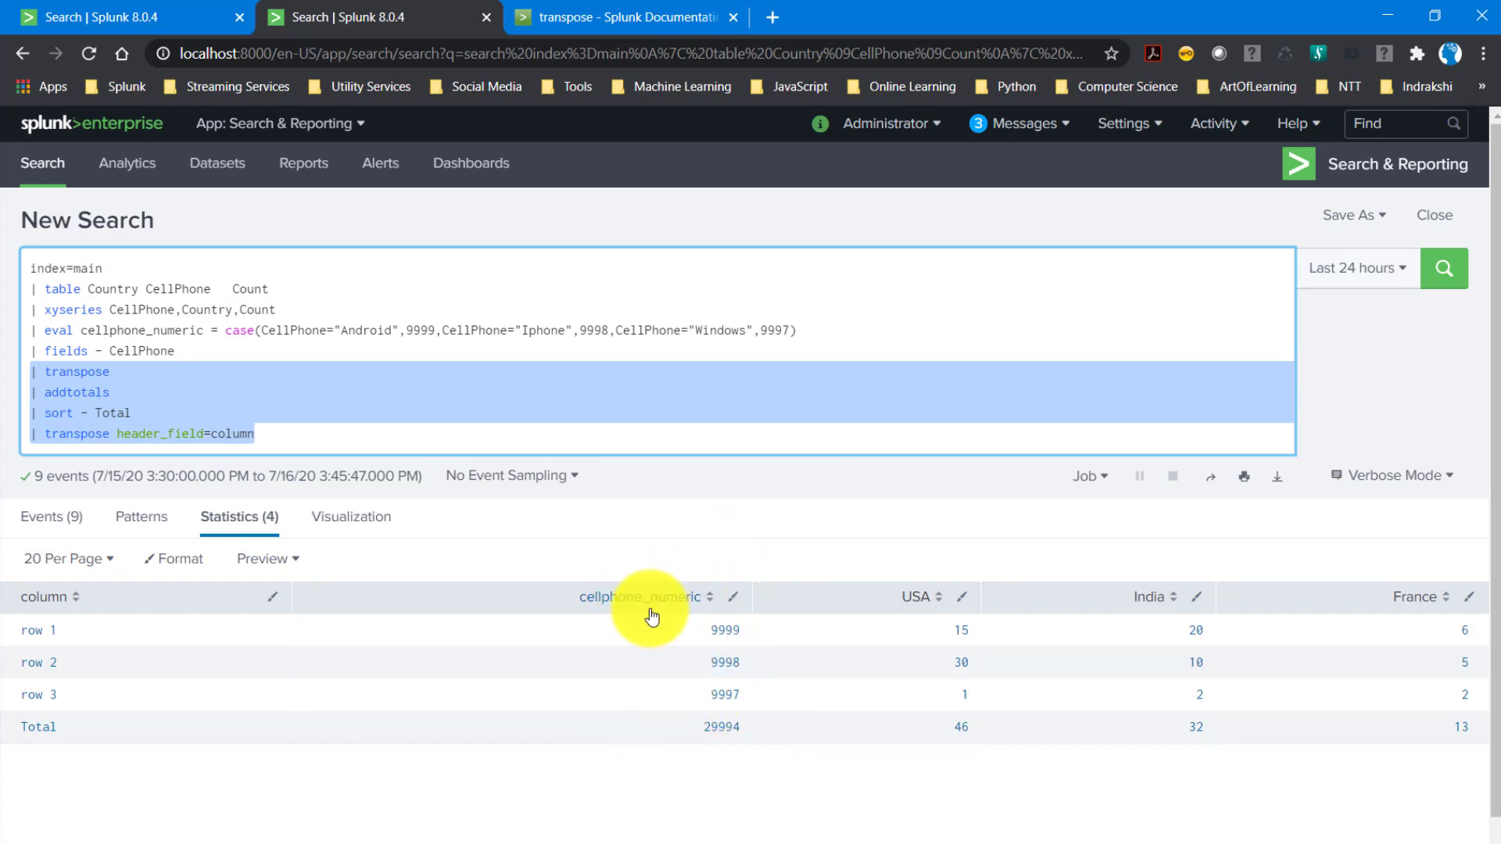
Start a new pipe line at the query's end and copy the "| where column != "Total"" and "| fields - column" lines from query.txt in Notepad++.
click(318, 433)
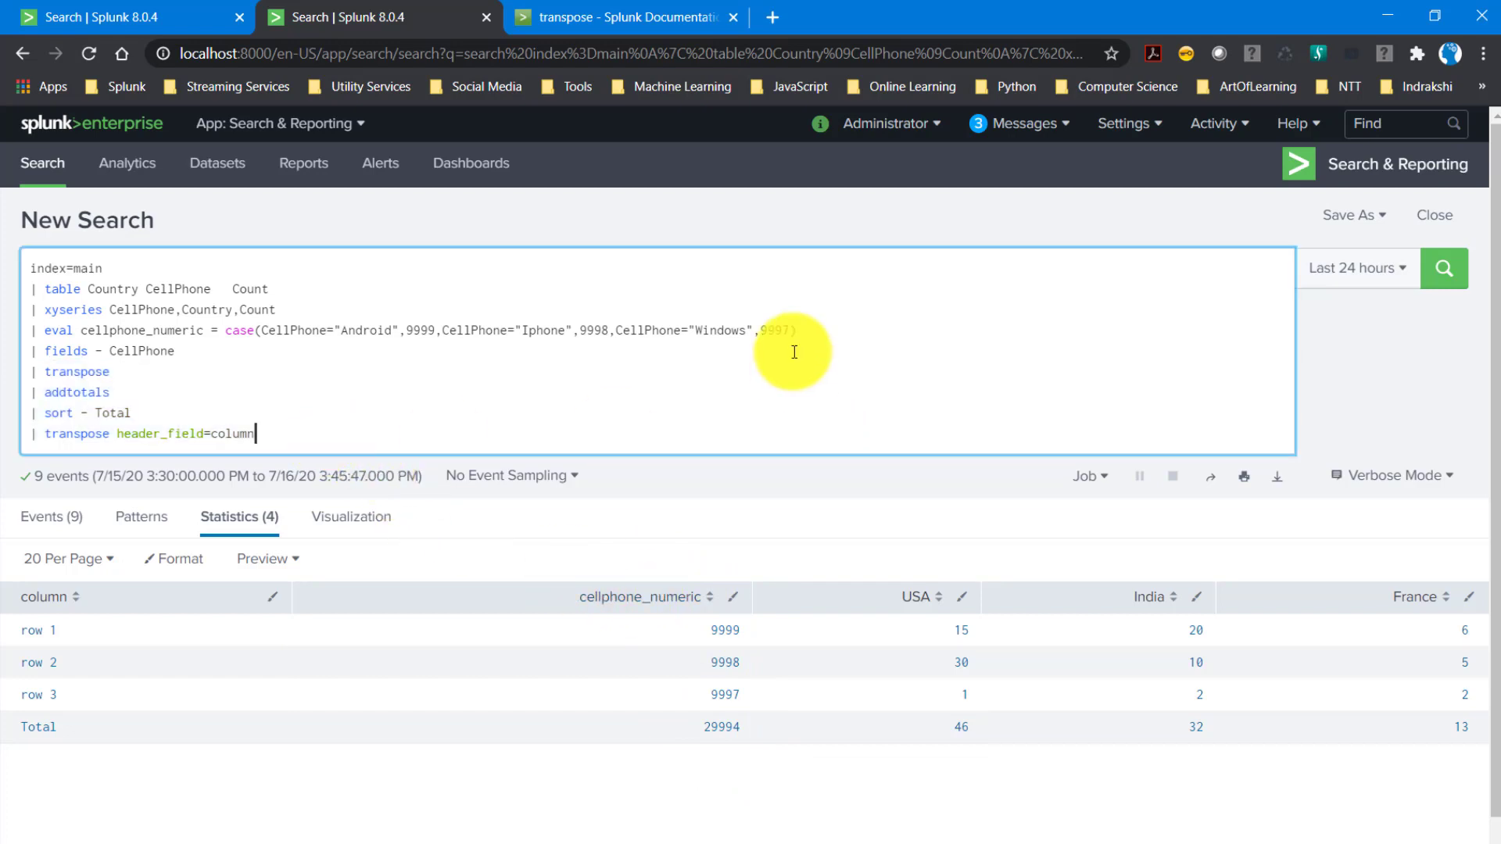
text(|)
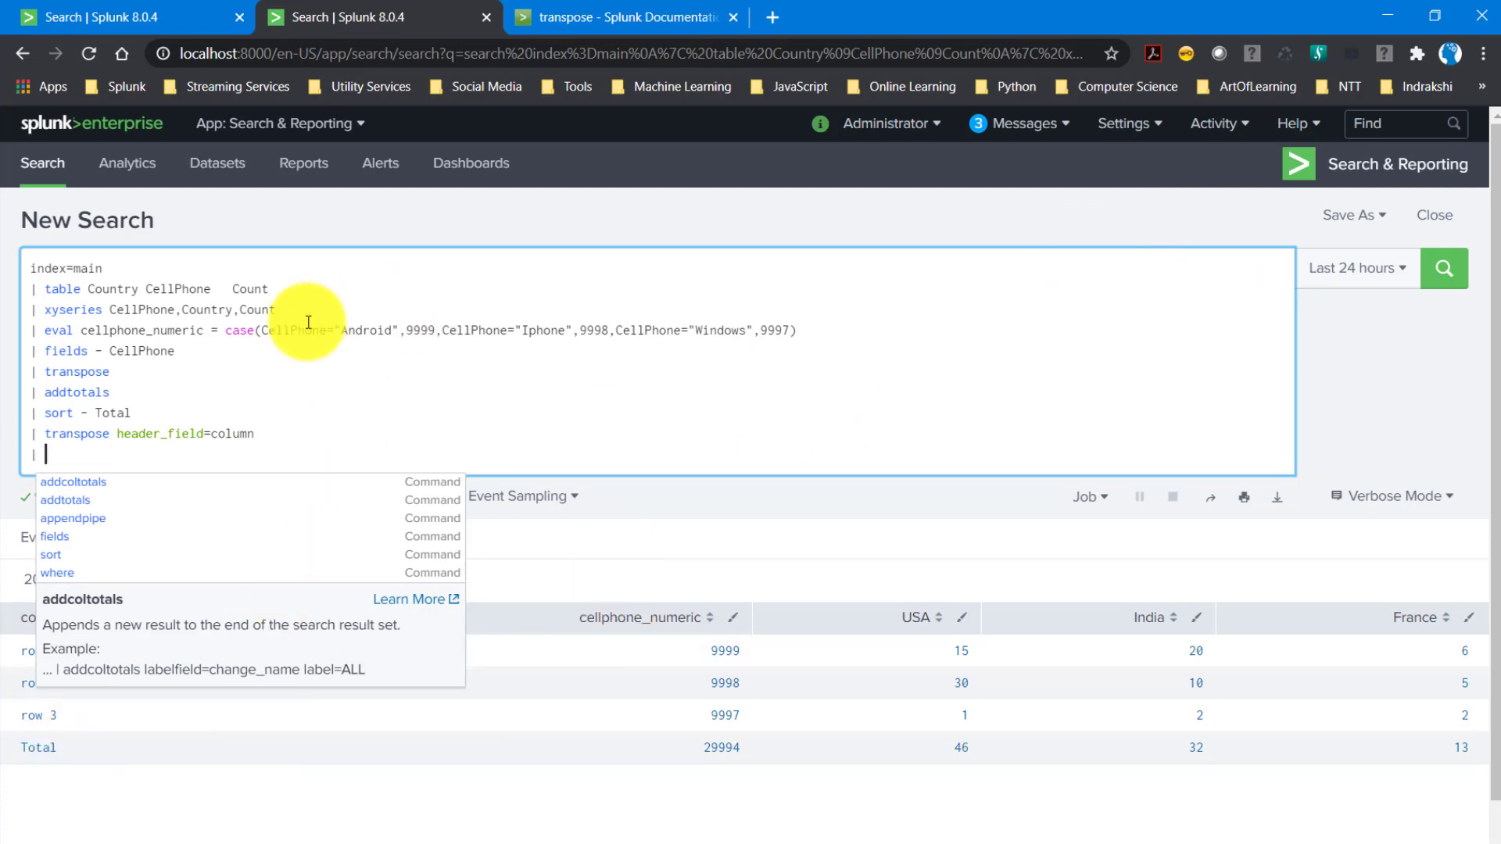
key(alt+Tab)
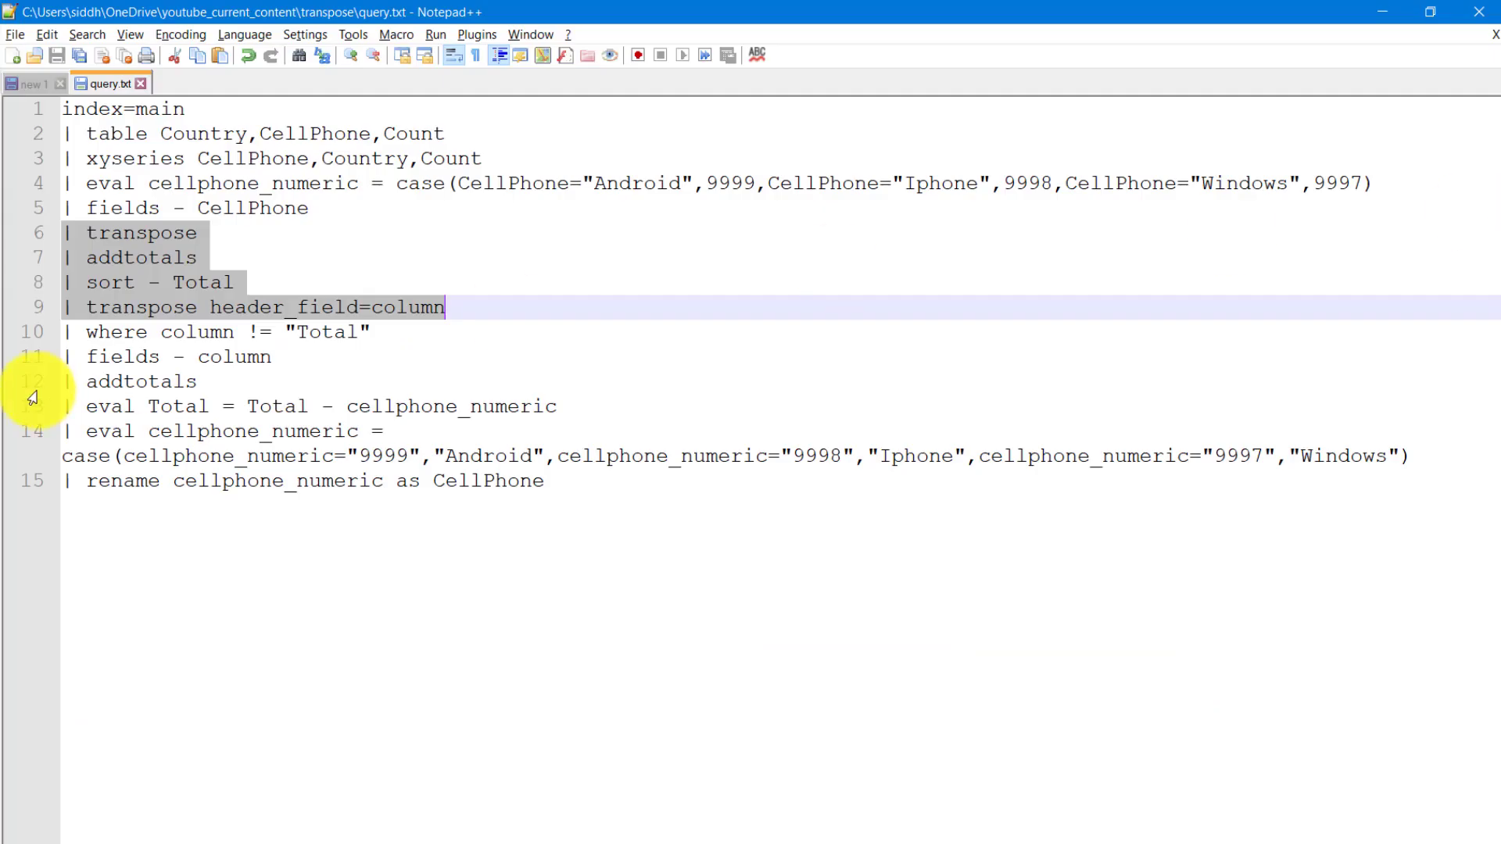
drag(65, 333, 294, 359)
key(ctrl+c)
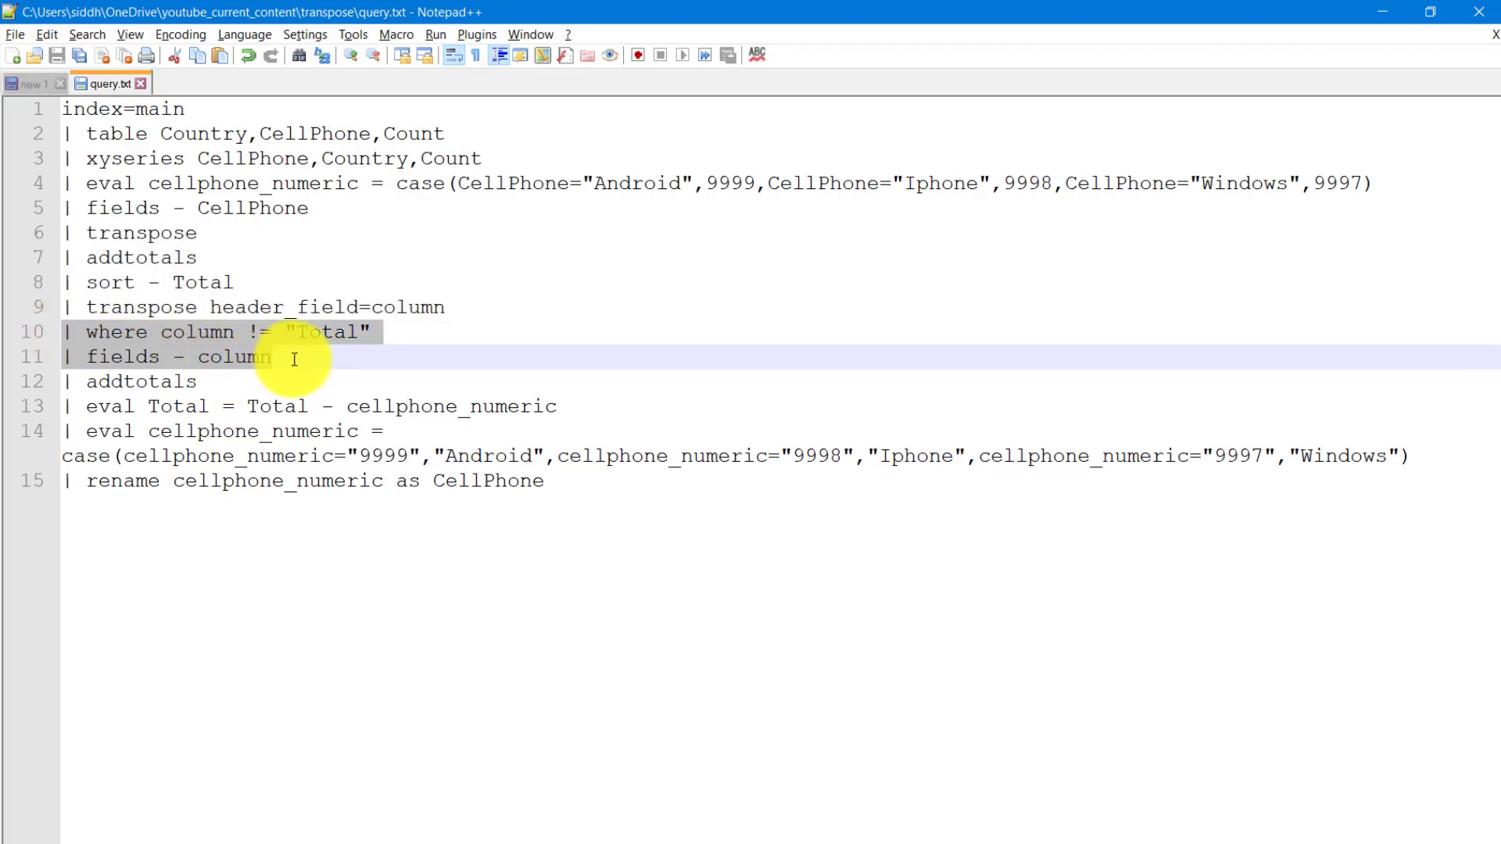
key(alt+Tab)
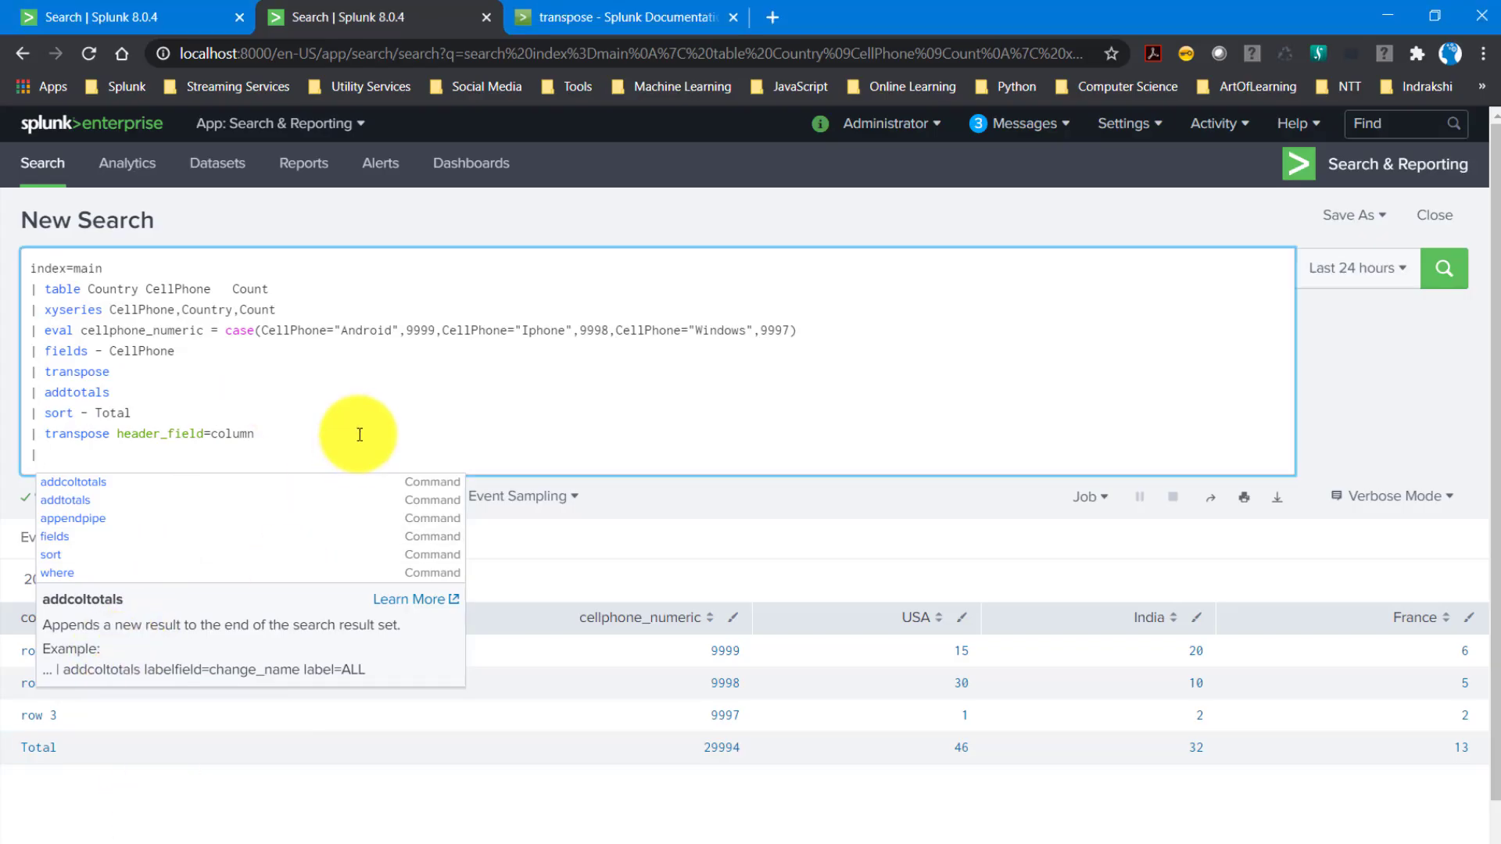
Paste the copied where and fields lines at the end of the Splunk query, replacing the empty pipe, and run the search.
click(352, 431)
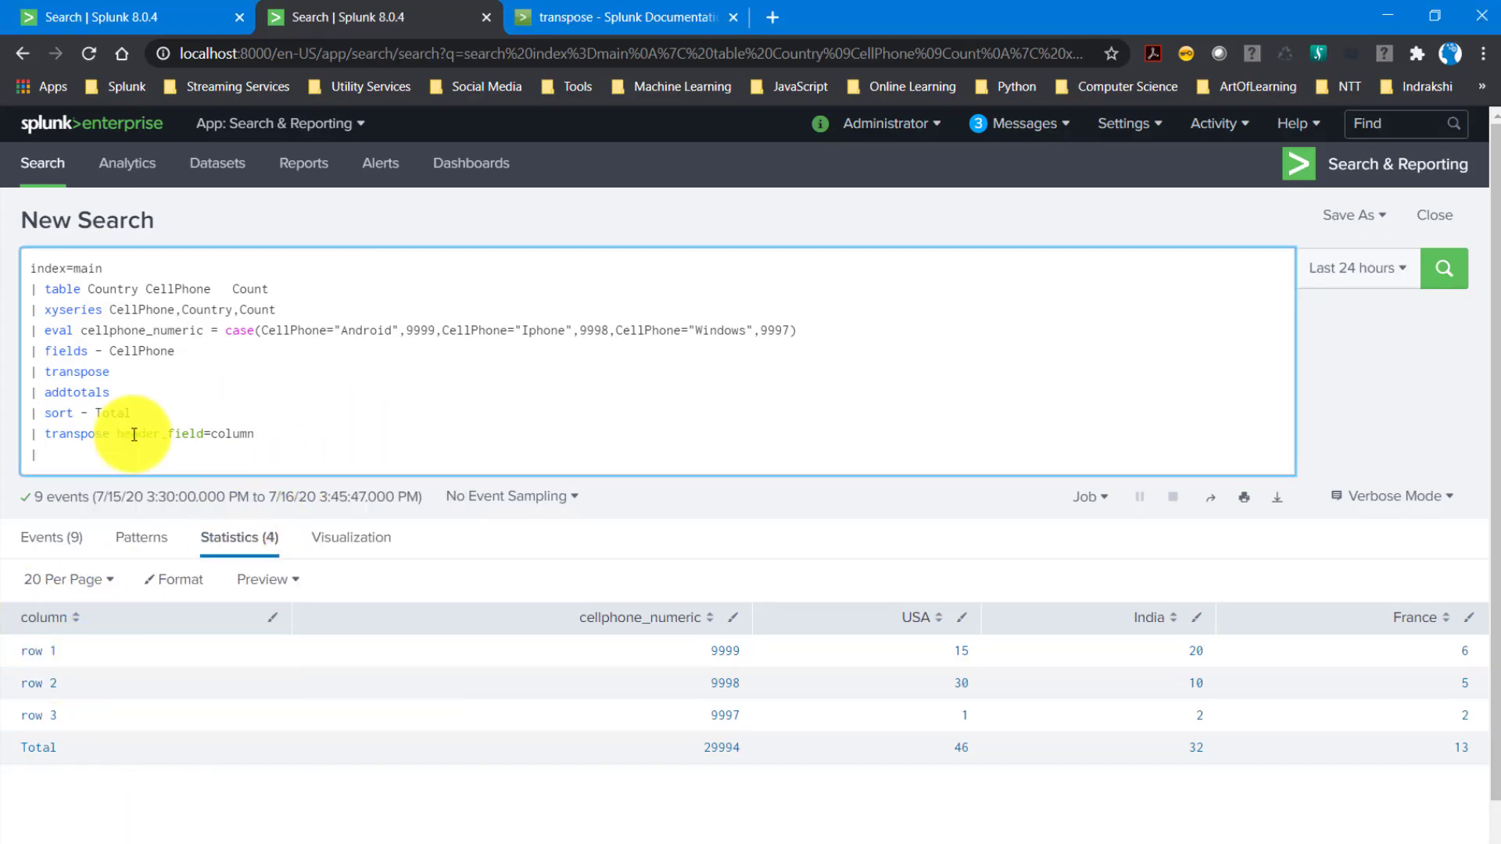
click(60, 454)
key(ctrl+v)
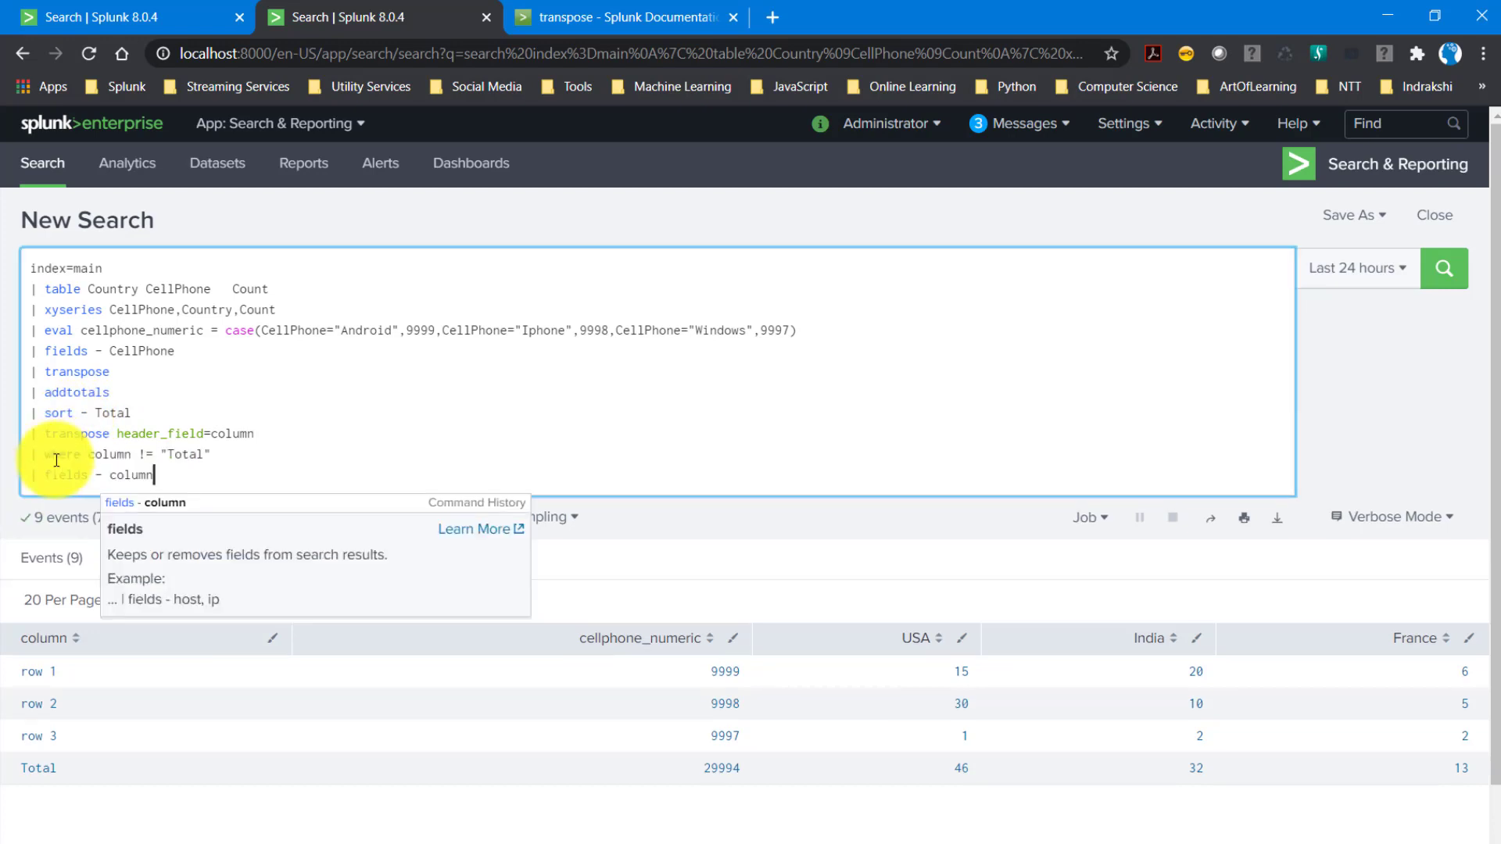
key(Return)
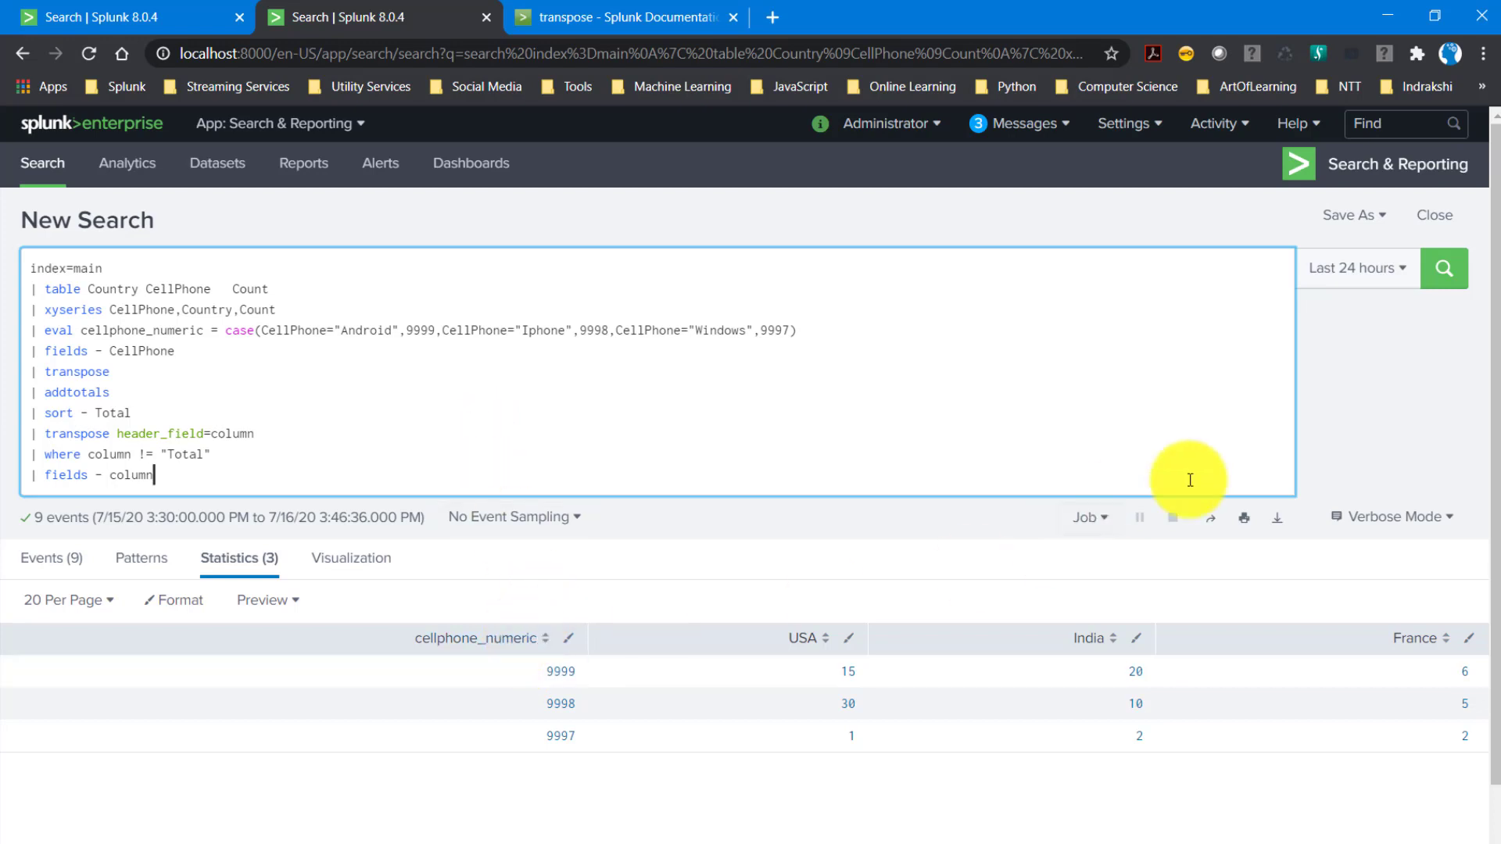
Check the summary table in LibreOffice Calc, then return to Splunk and review the case expression in the cellphone_numeric eval line.
key(alt+Tab)
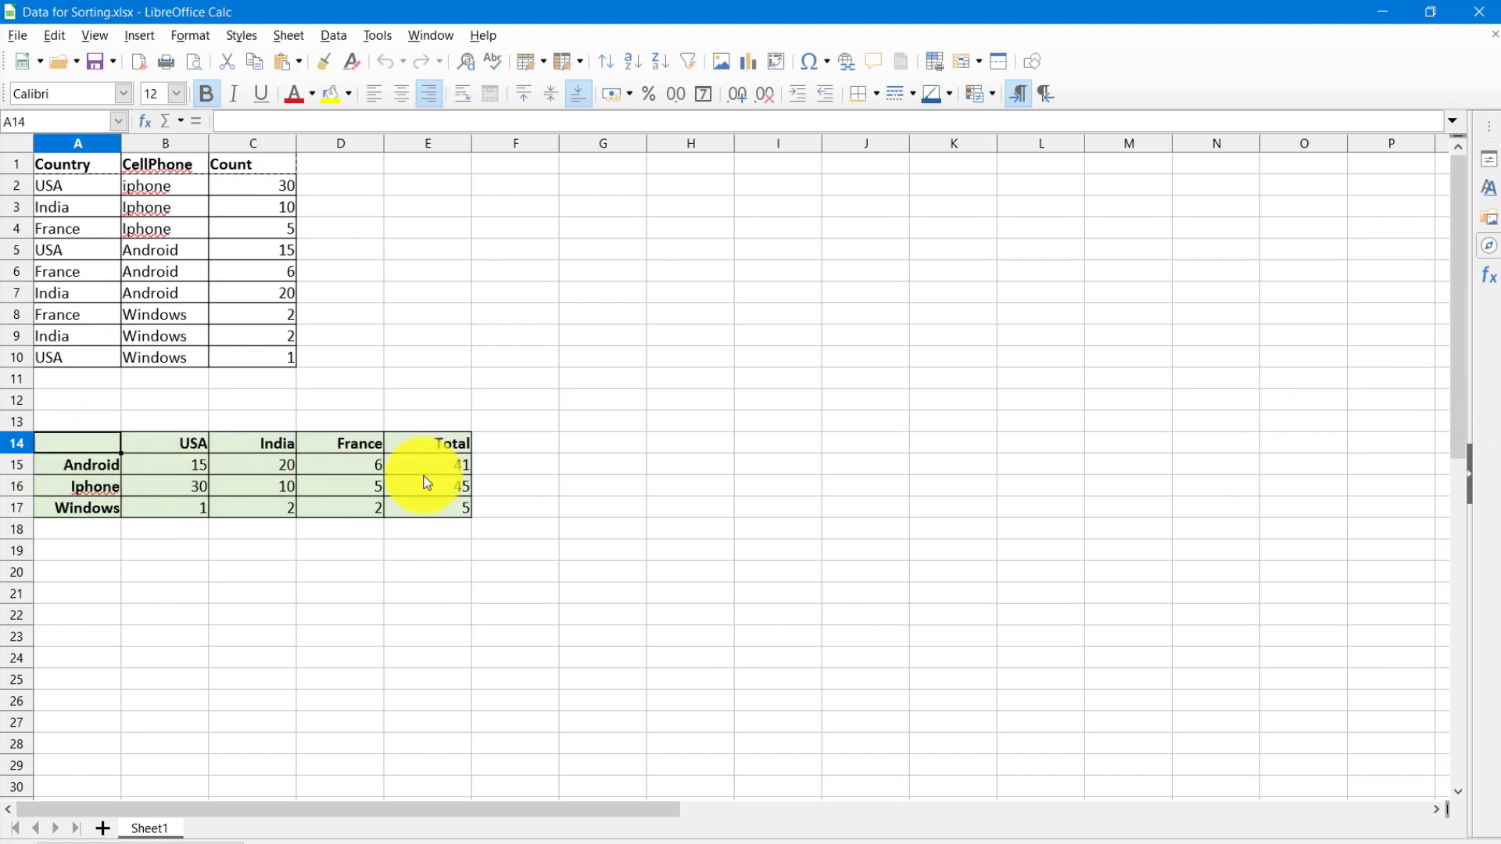
key(alt+Tab)
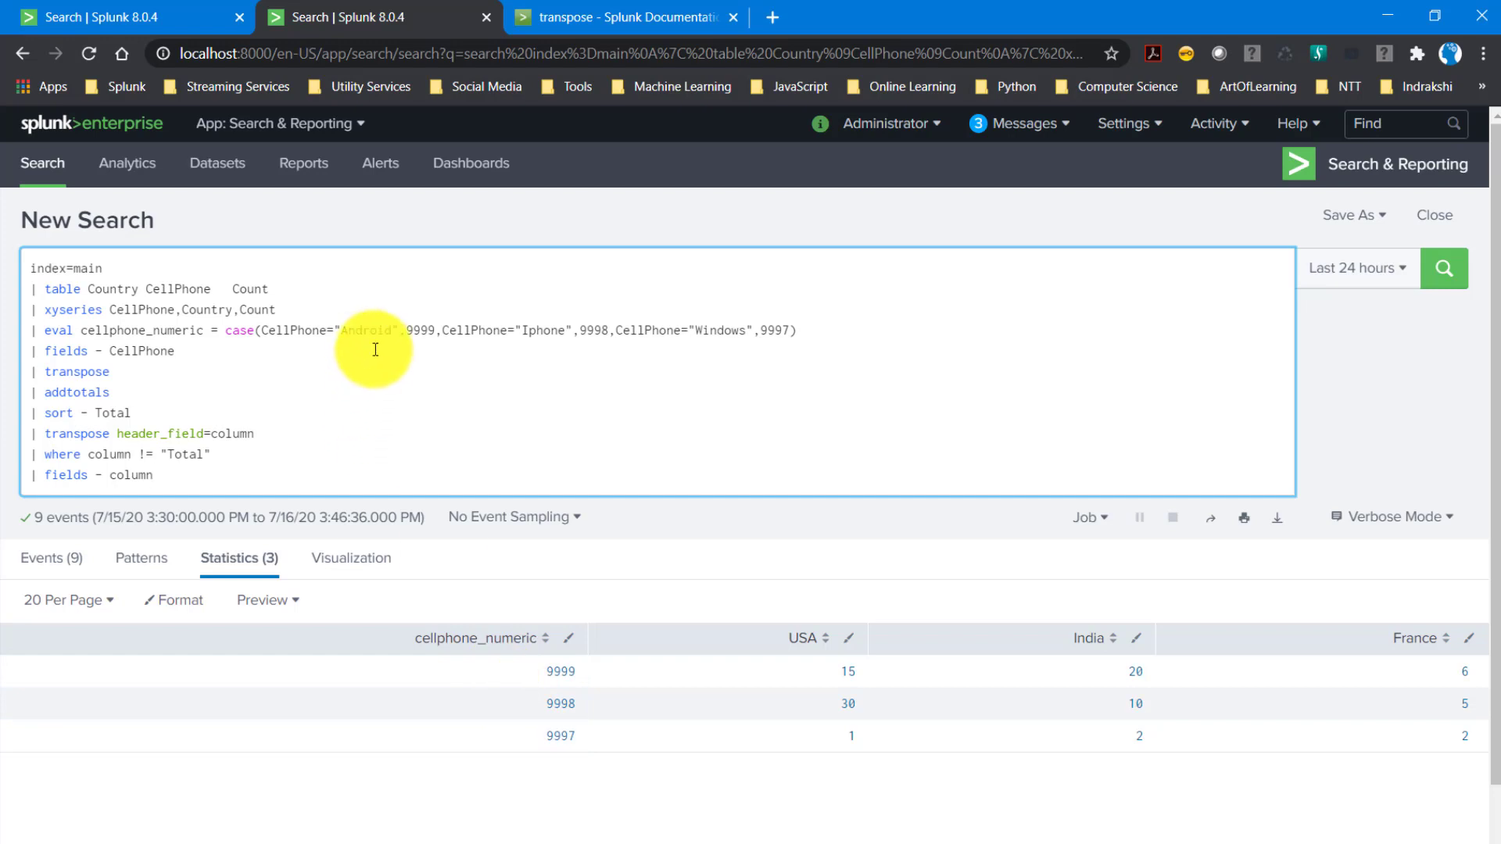
drag(256, 329, 915, 338)
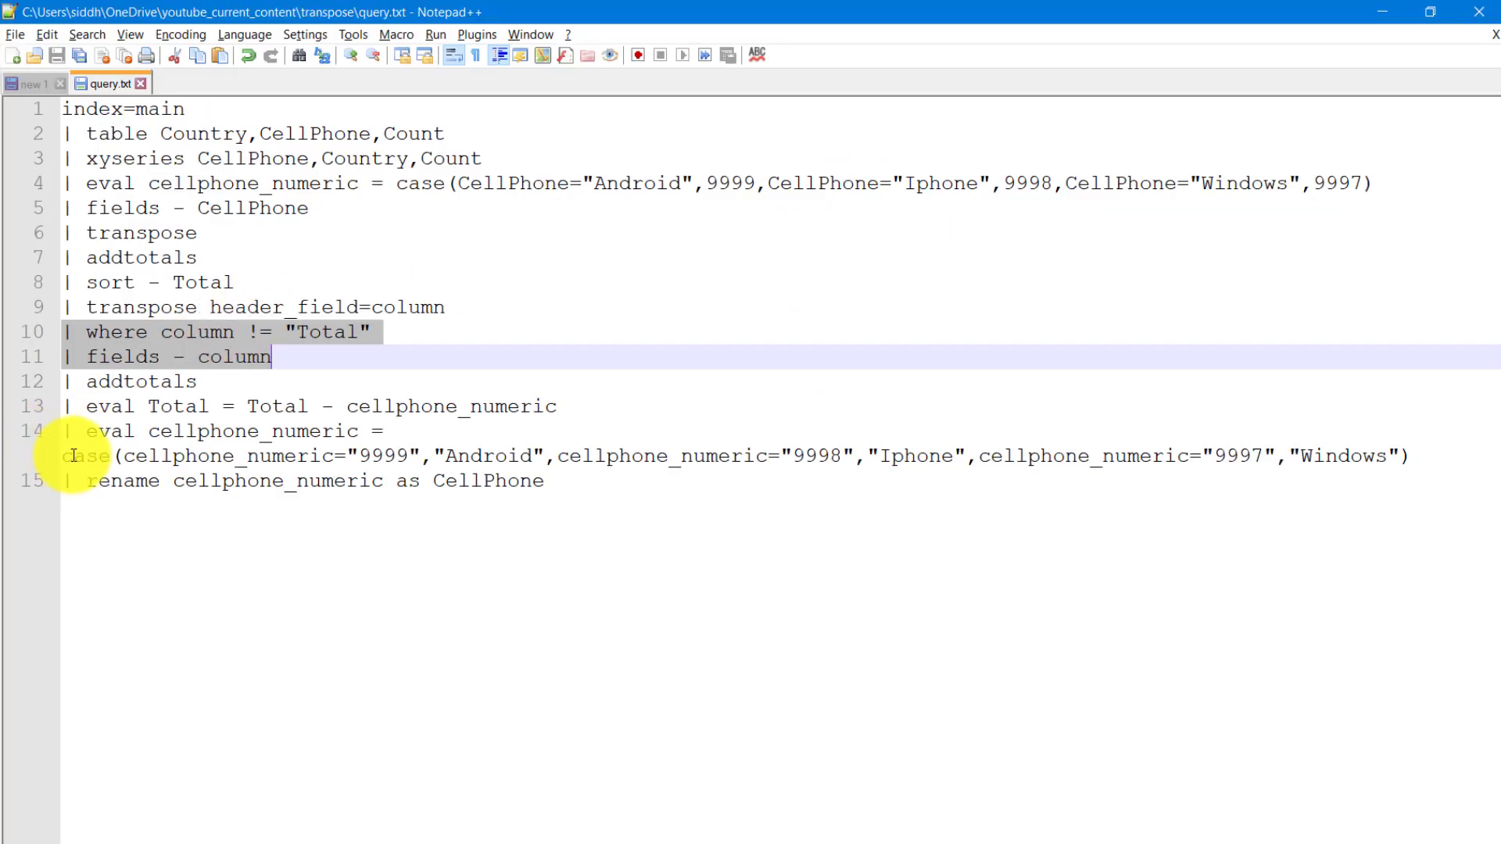
Copy the eval line mapping cellphone_numeric back to phone names from query.txt and paste it on a new line ending the Splunk query.
drag(68, 435, 1426, 463)
key(ctrl+c)
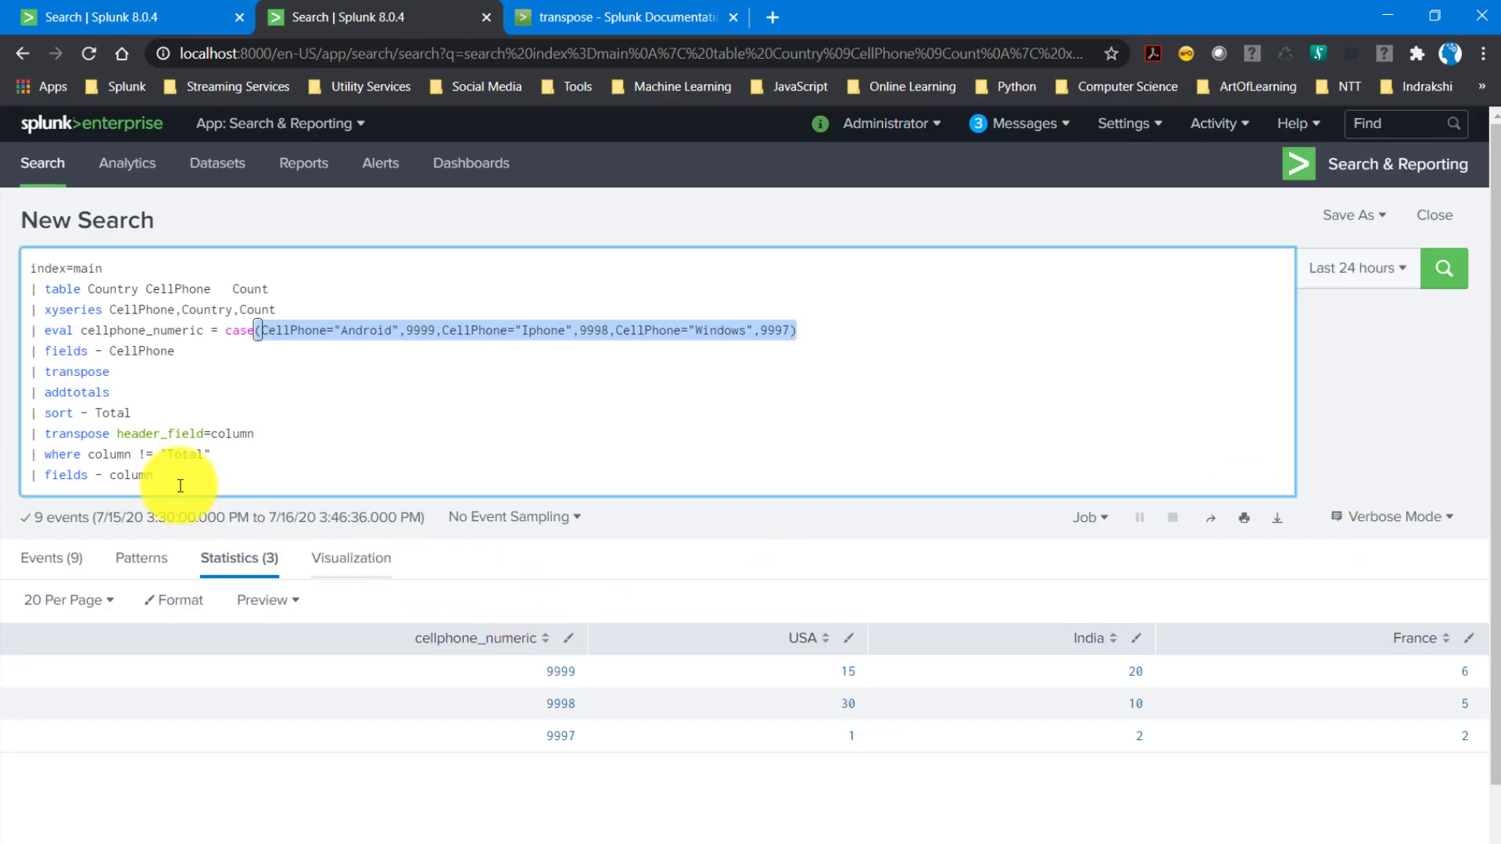
click(165, 474)
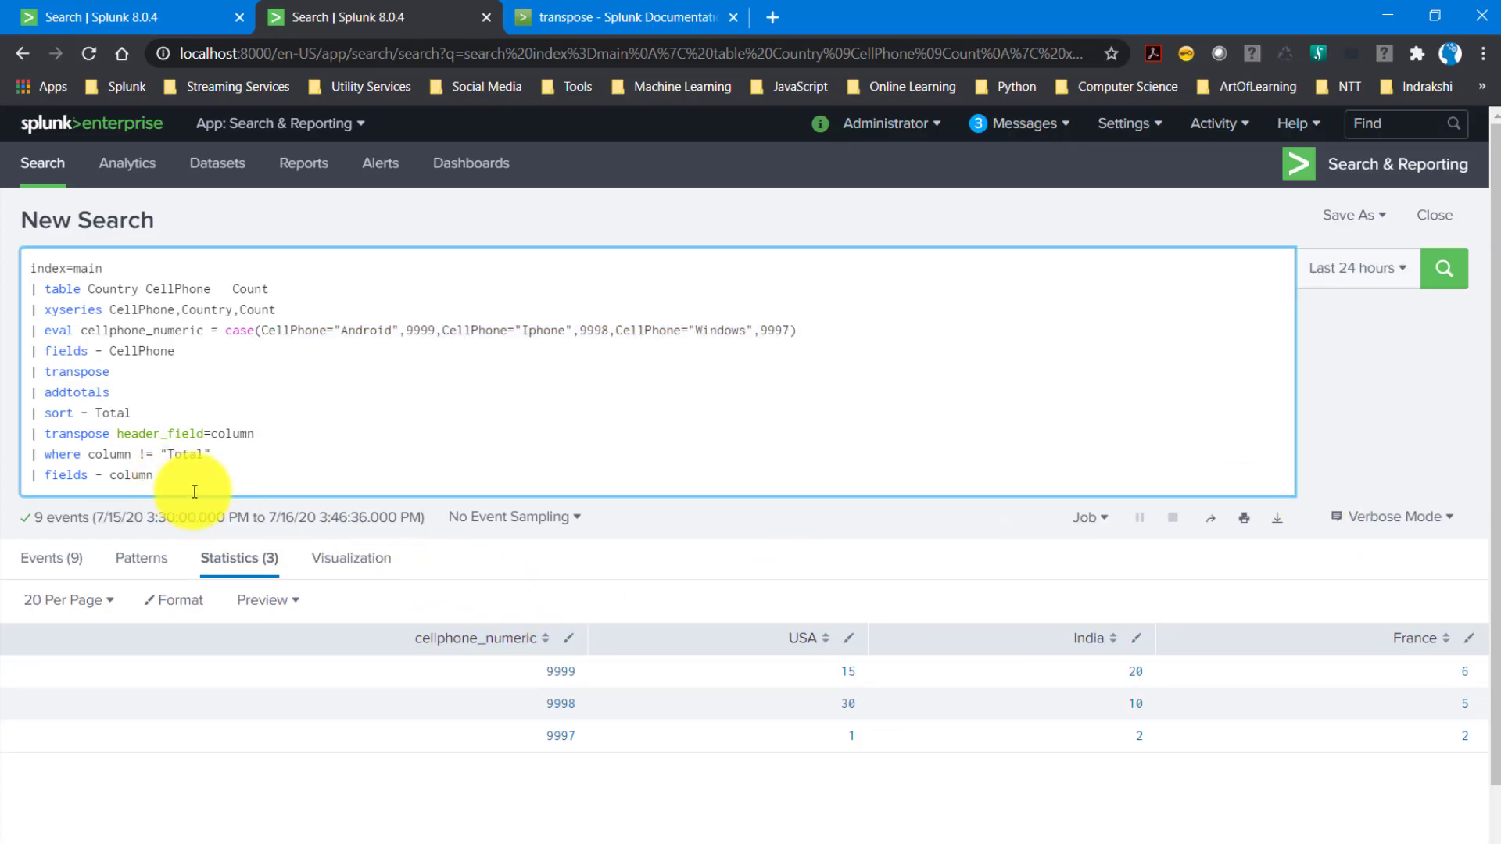
key(shift+Return)
key(ctrl+v)
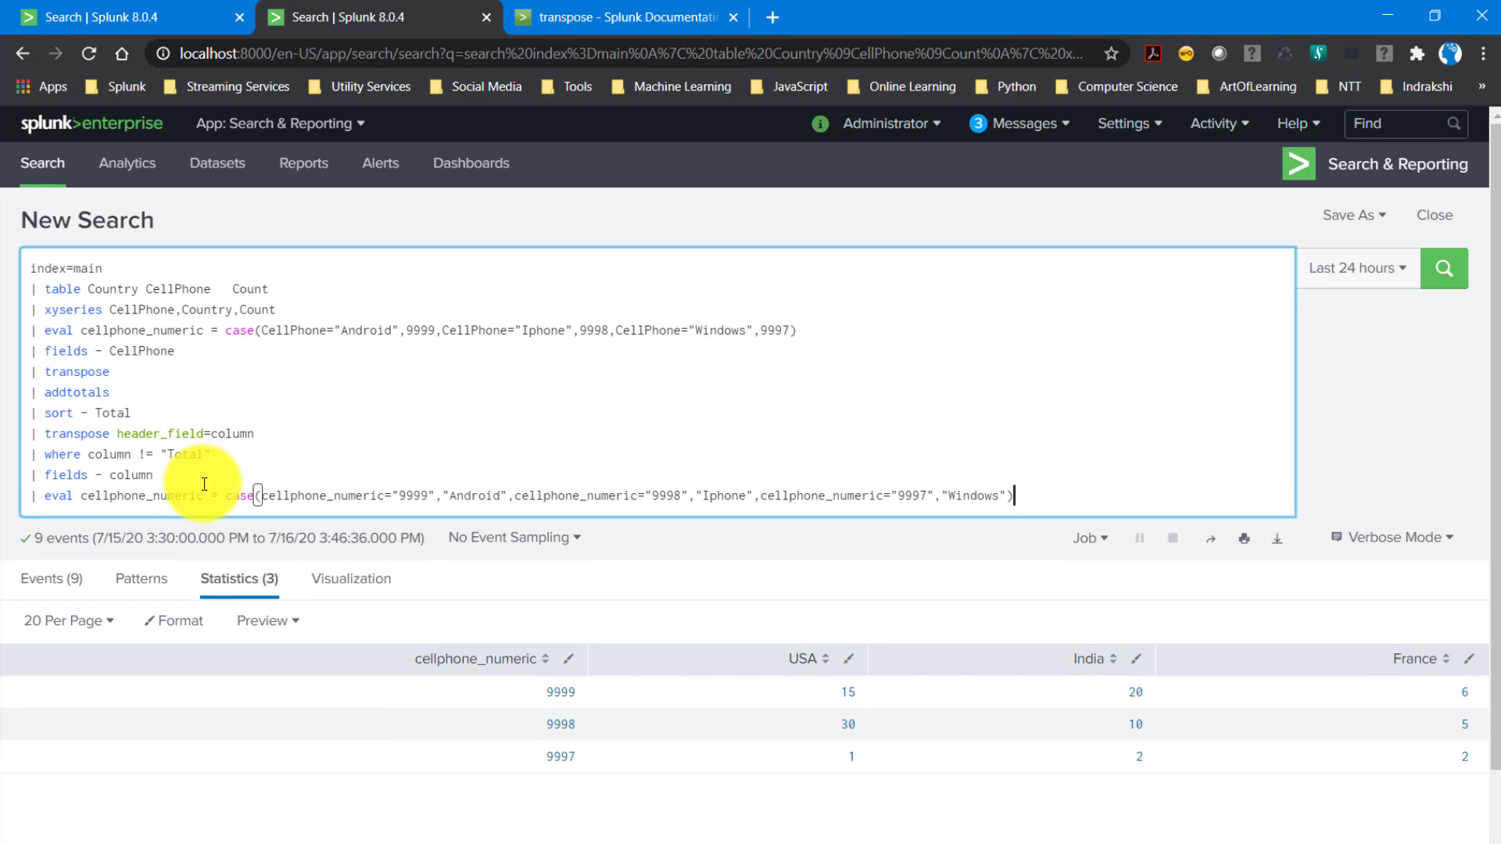
Compare the phone-to-number and number-to-phone case mappings in the two eval lines, and run the search.
double_click(294, 330)
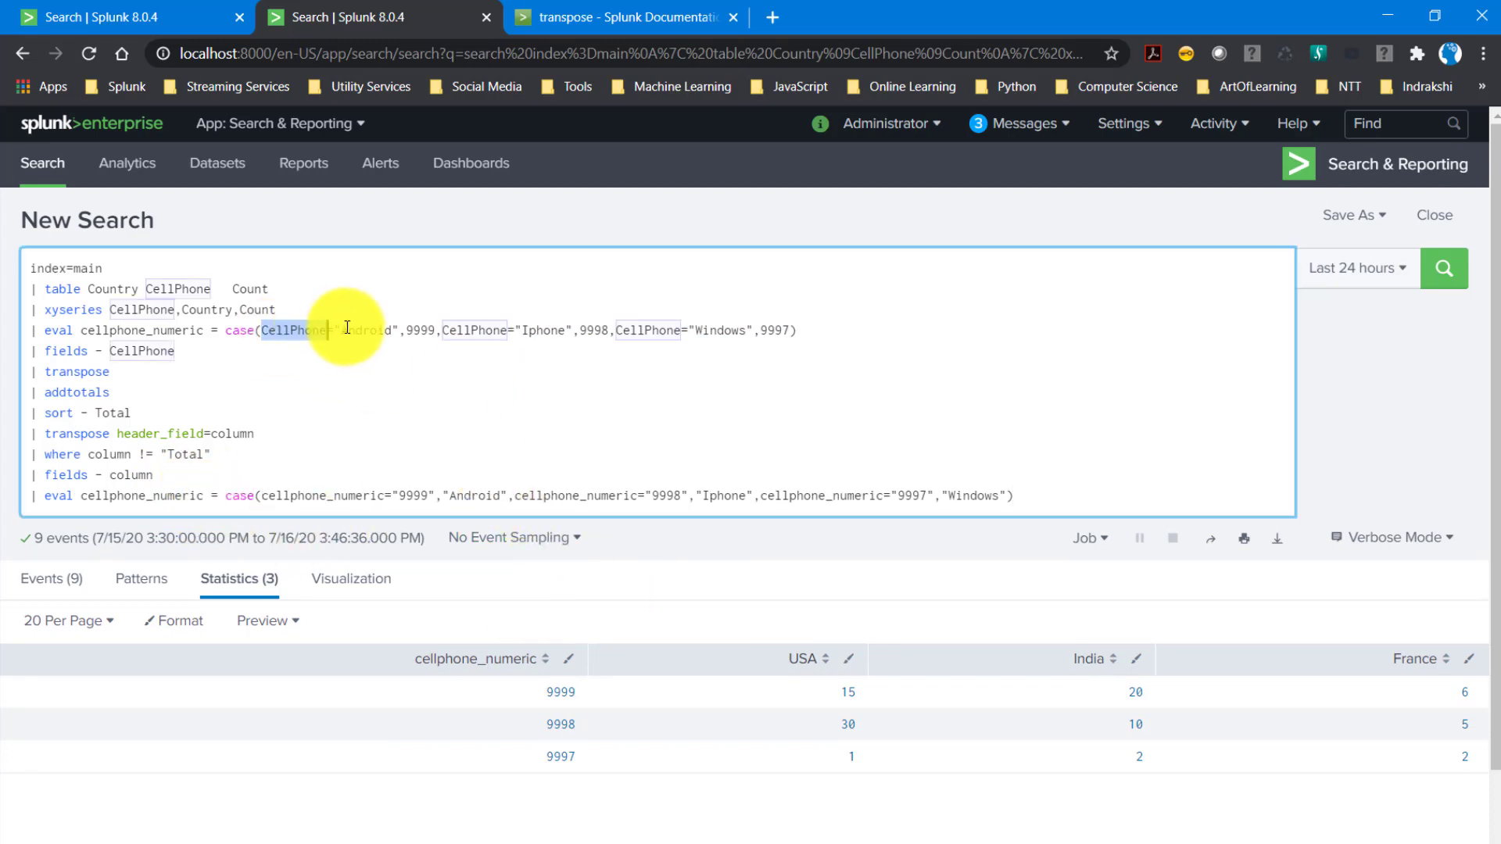
double_click(361, 331)
triple_click(502, 332)
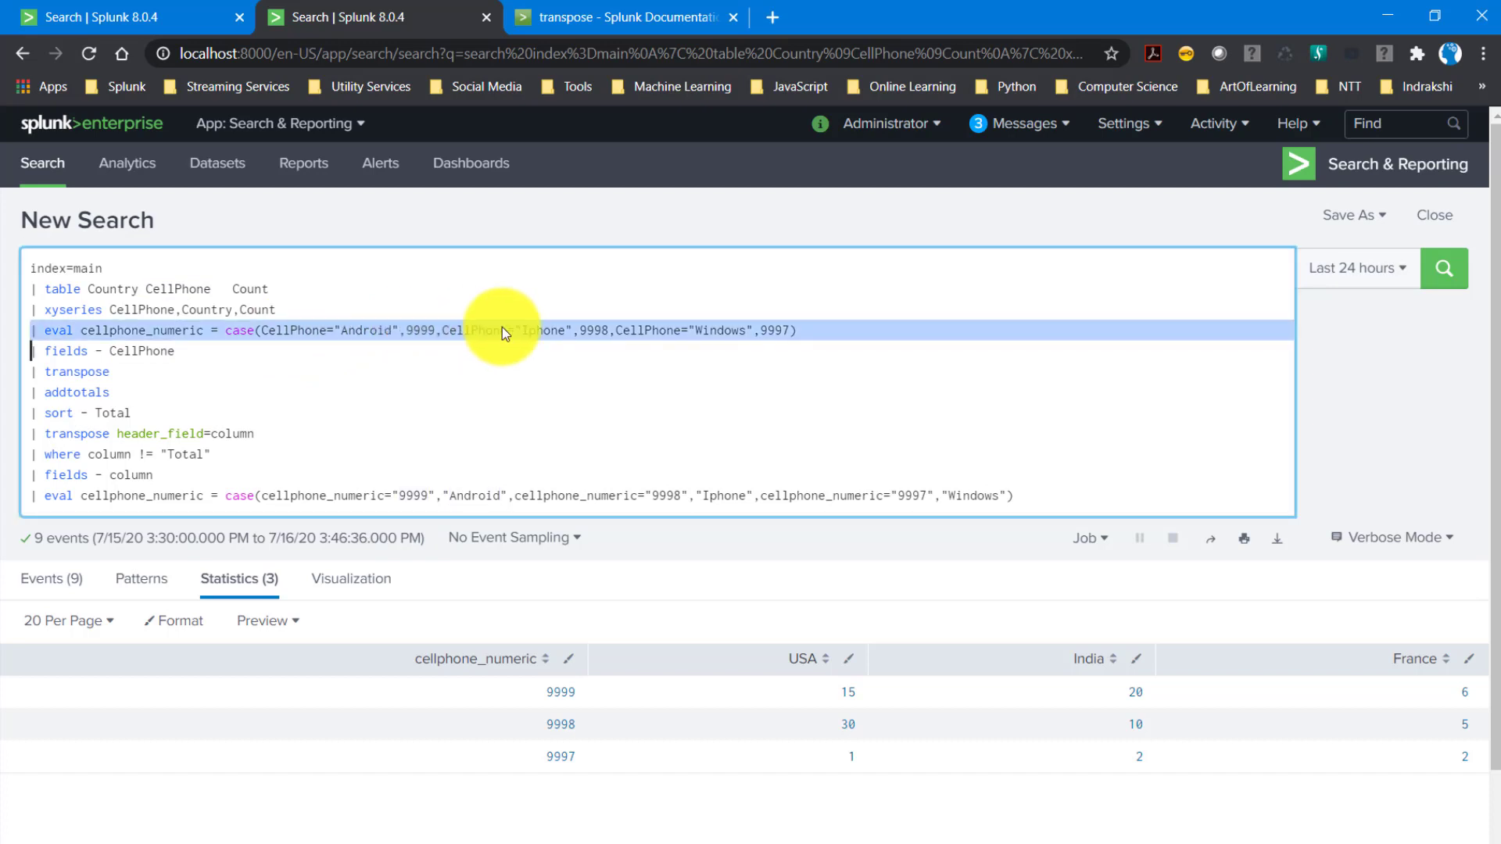
double_click(556, 330)
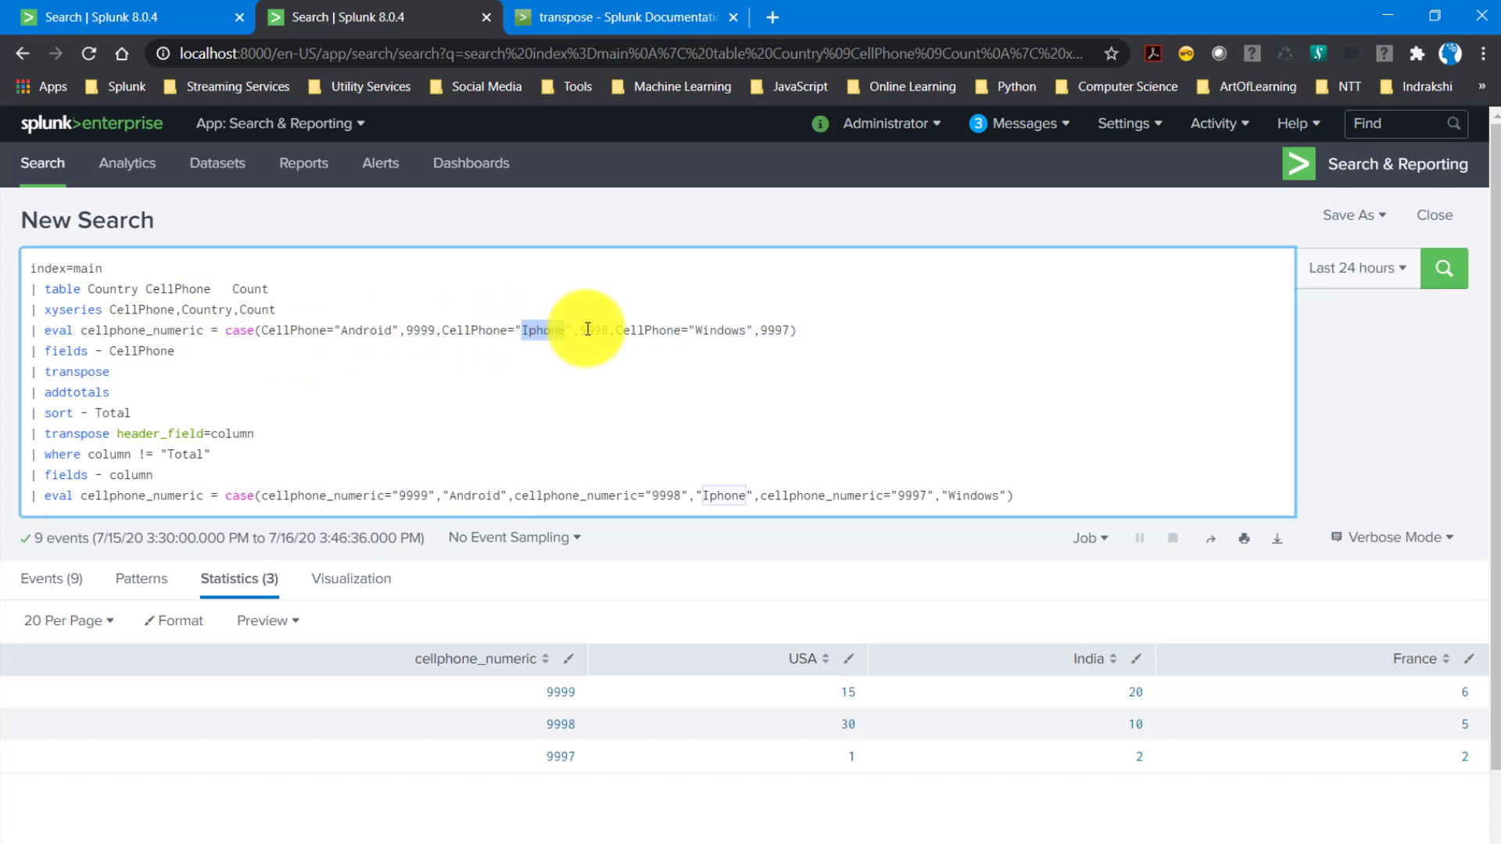
double_click(596, 330)
click(432, 411)
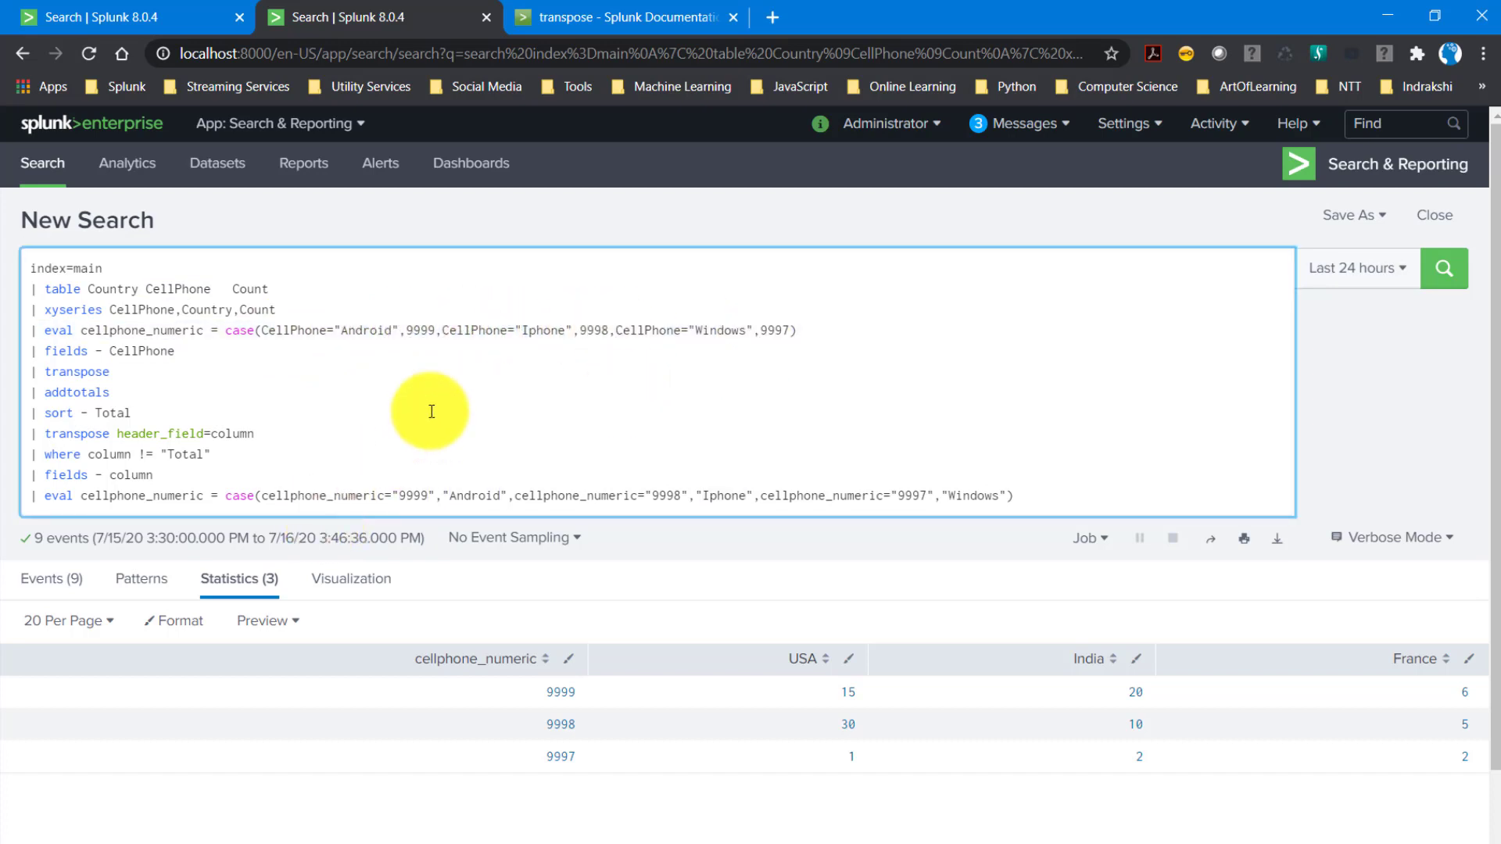
double_click(408, 494)
double_click(477, 495)
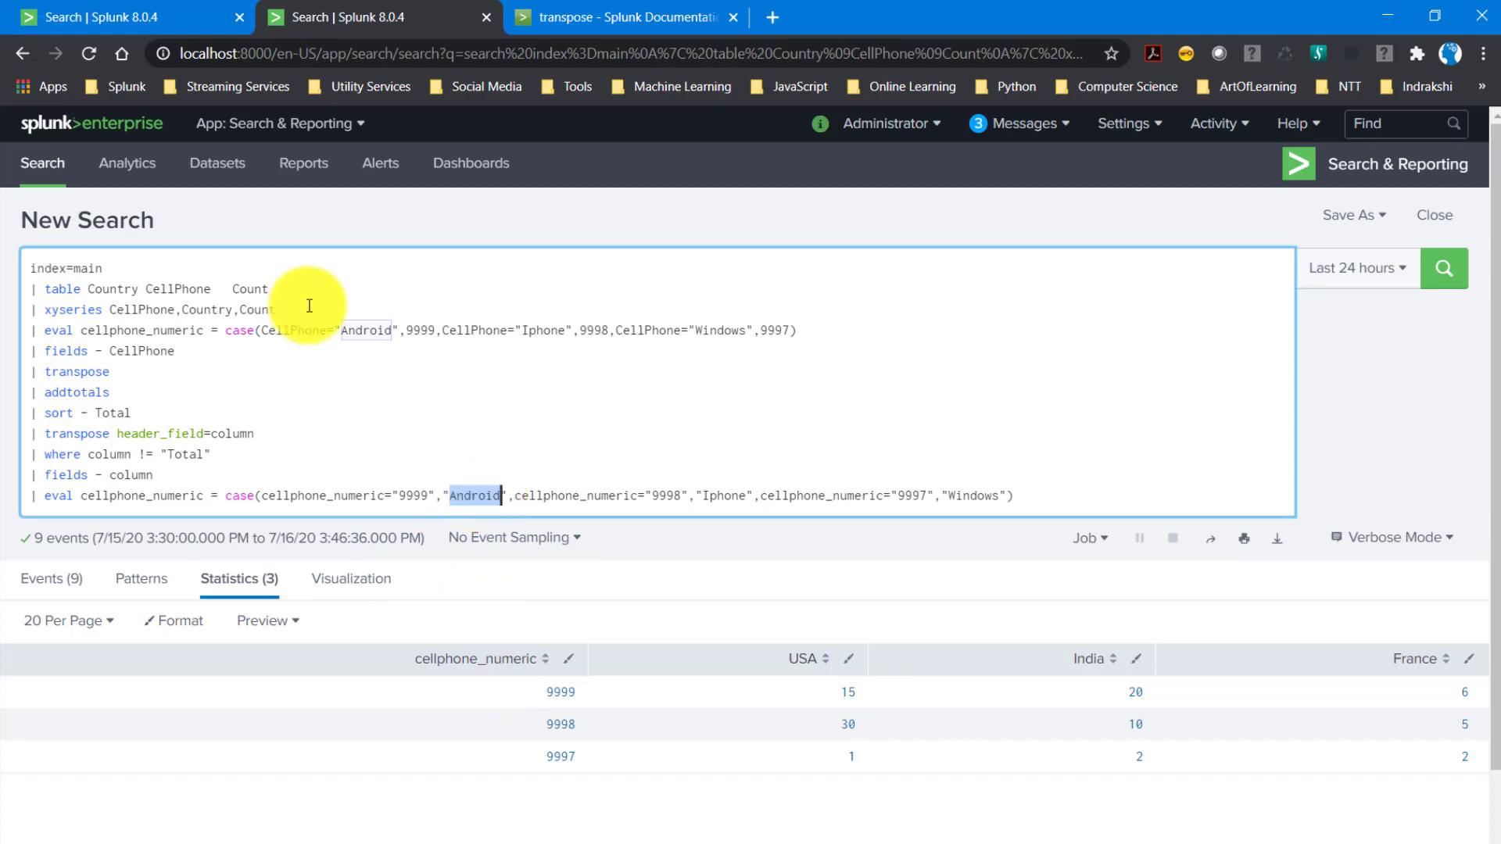
double_click(666, 495)
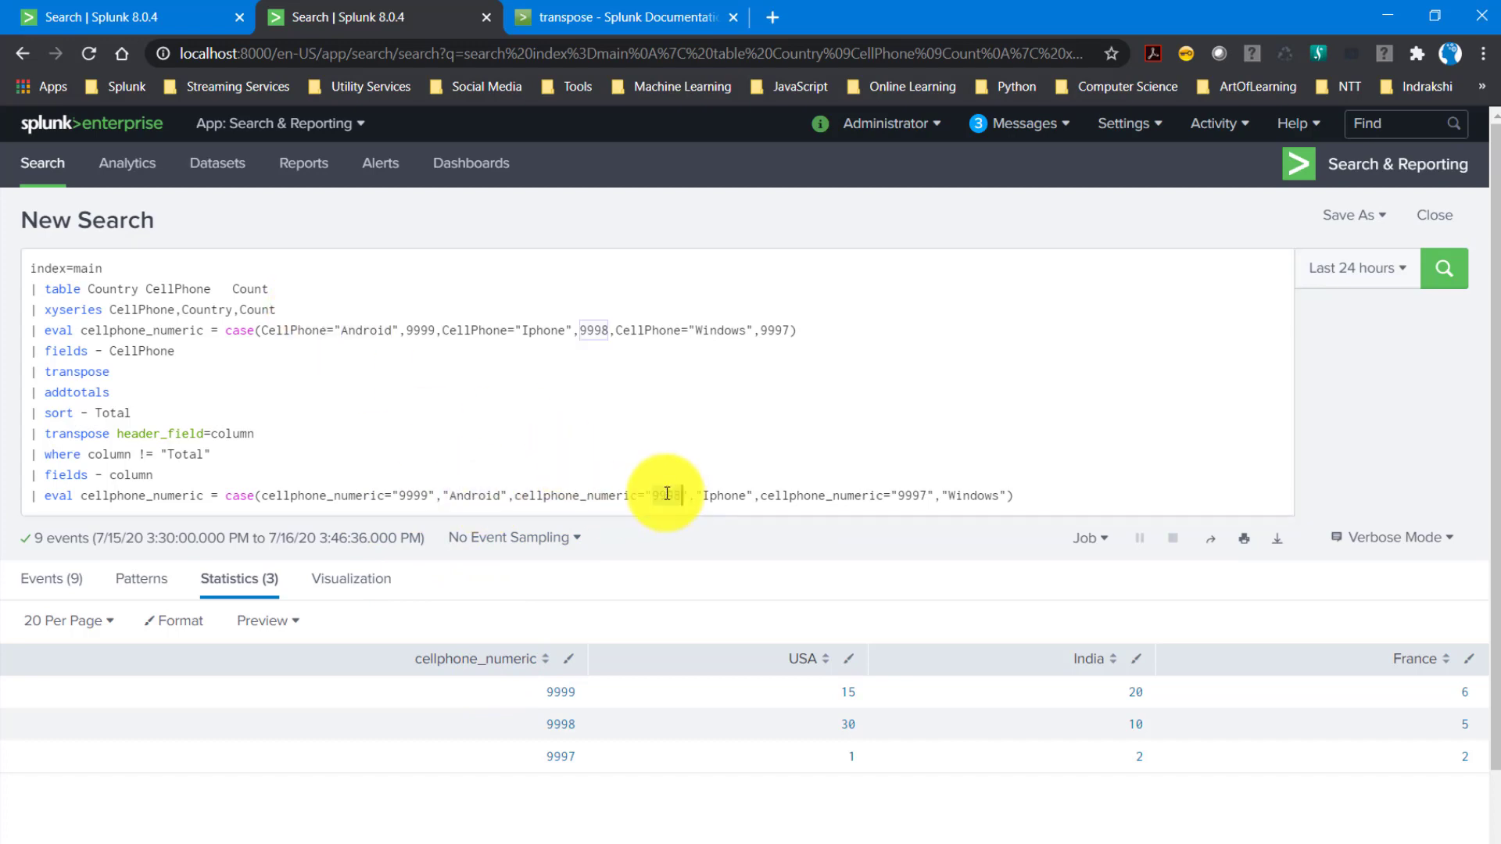
double_click(723, 494)
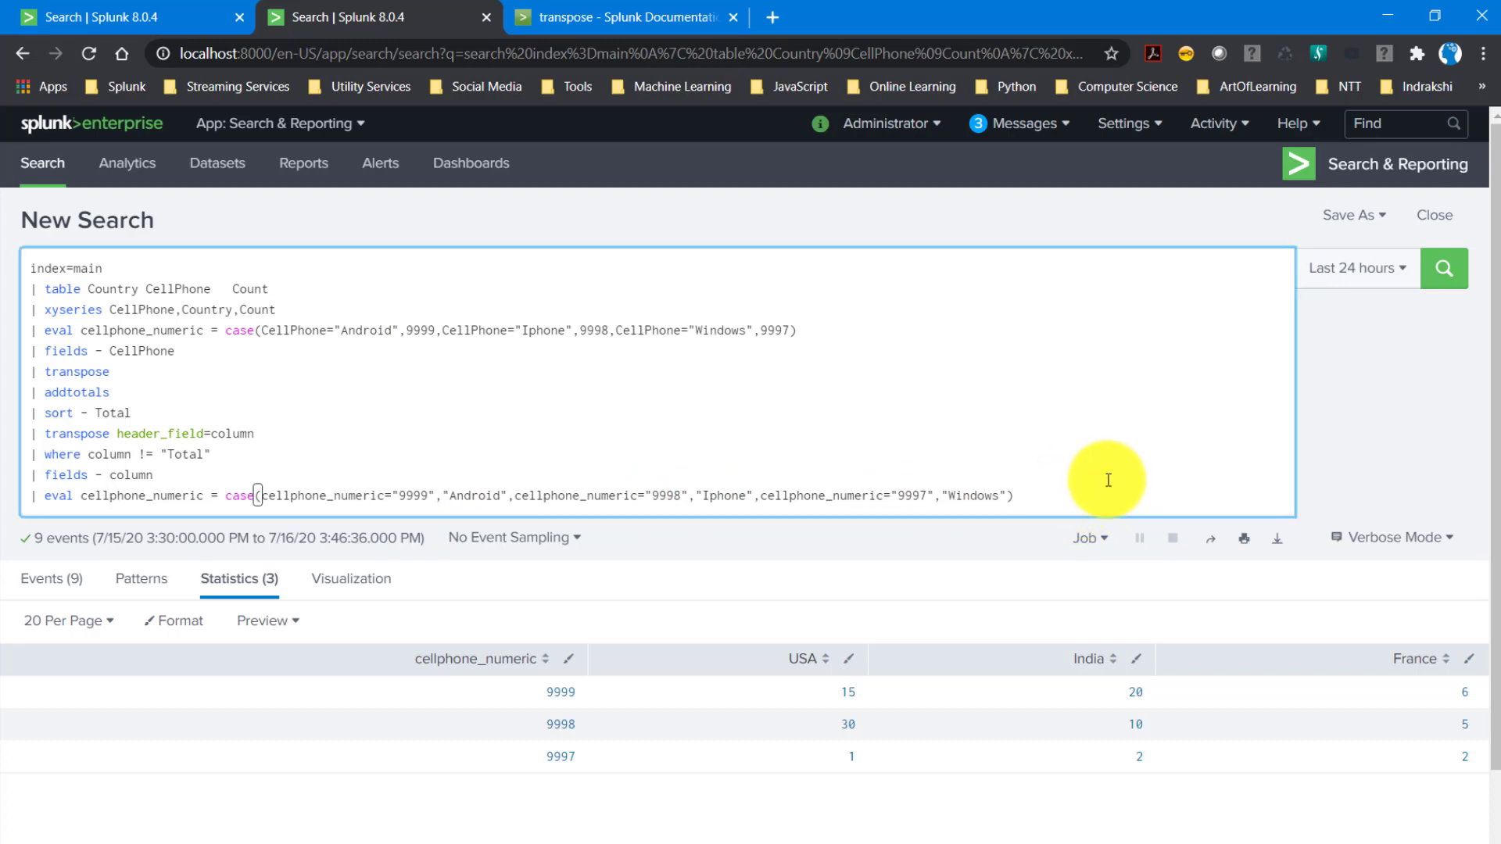
key(Return)
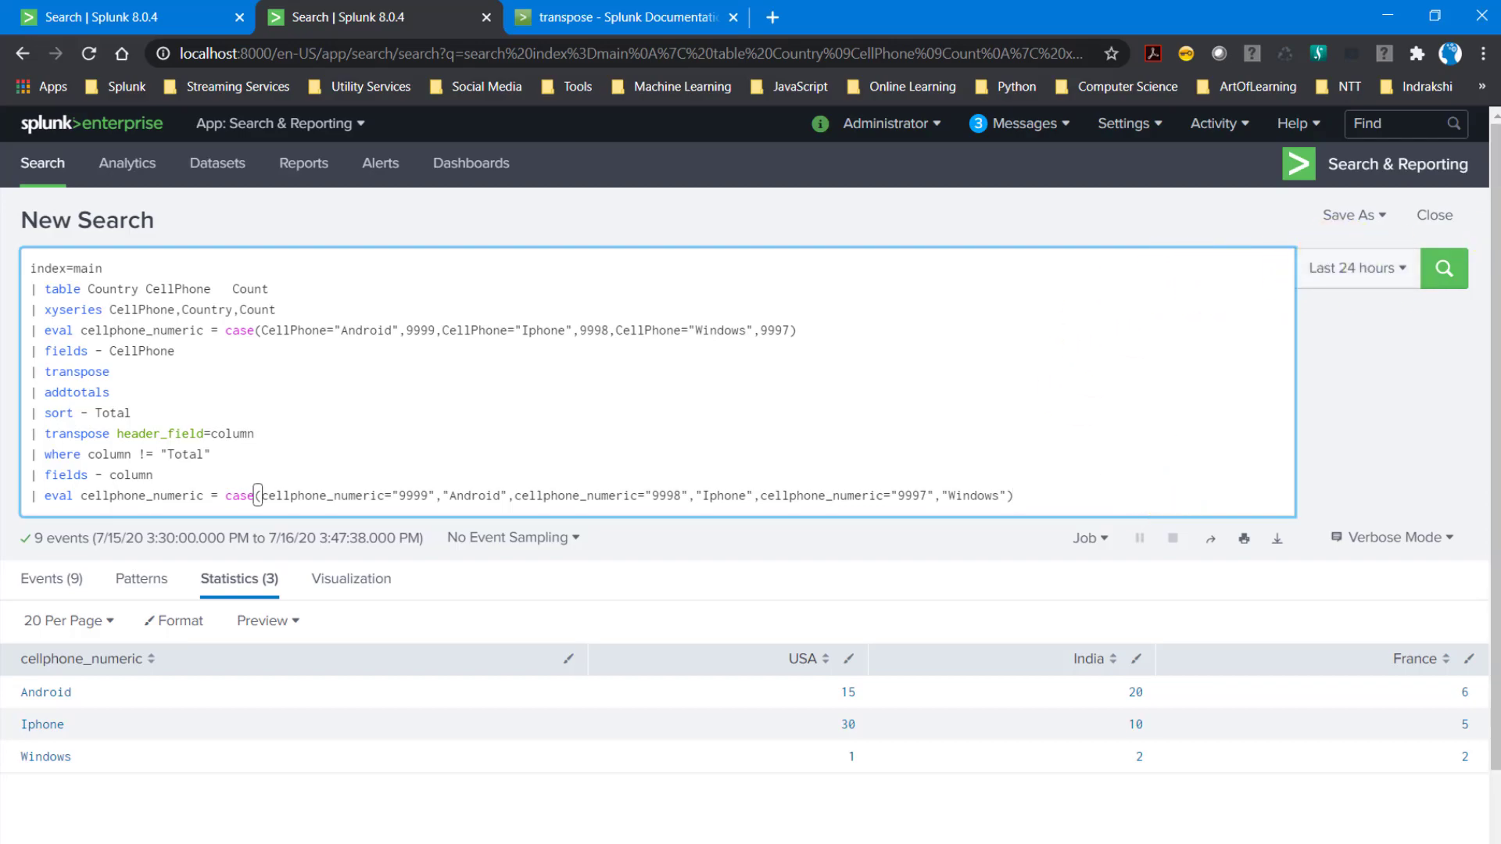
Copy "| rename cellphone_numeric as CellPhone" from query.txt in Notepad++, append it to the Splunk query, and run the search.
key(alt+Tab)
click(61, 479)
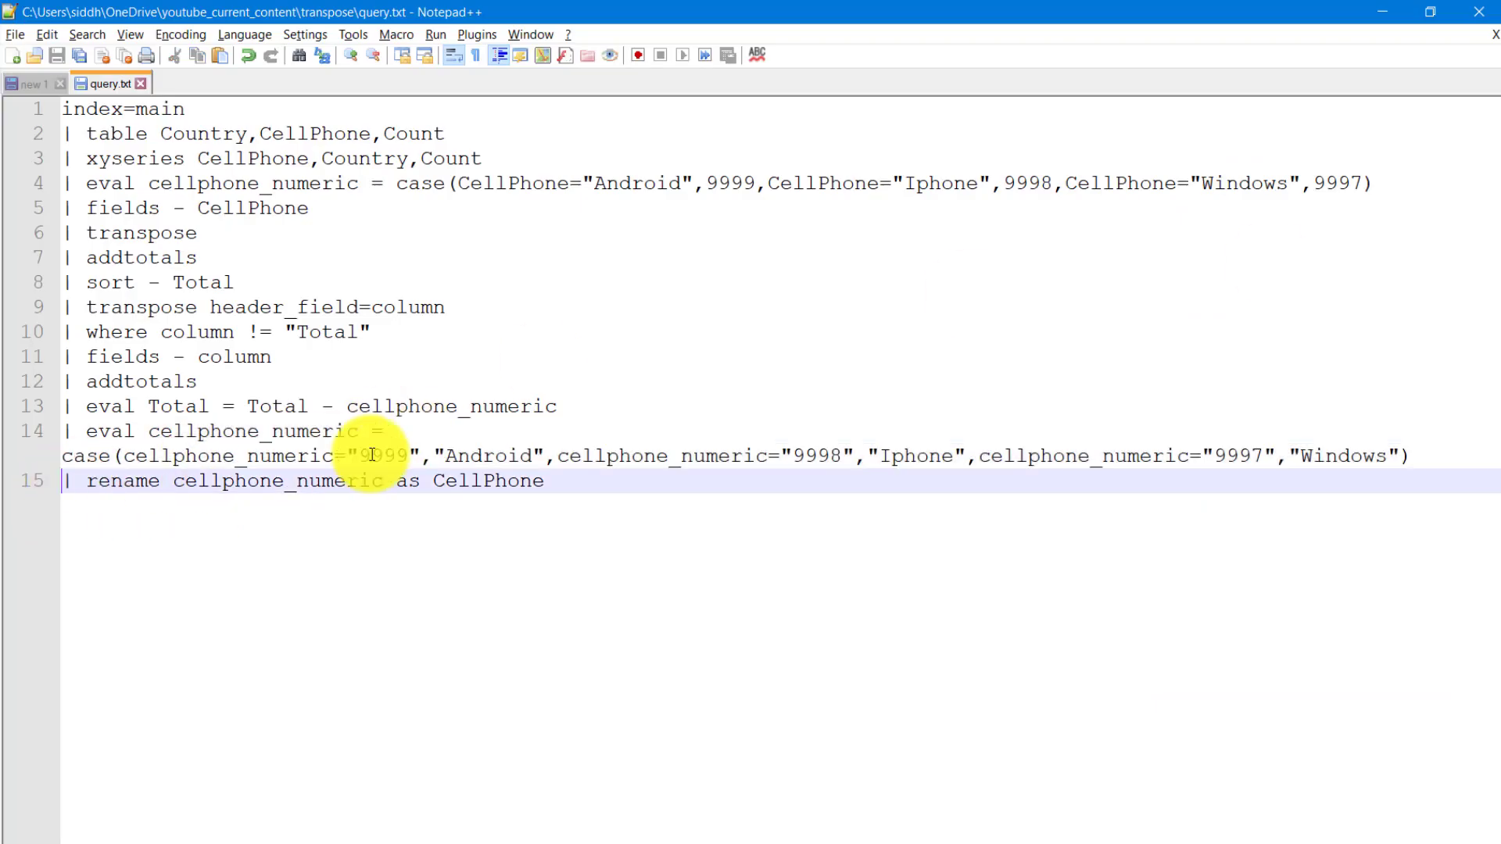
shift+click(584, 480)
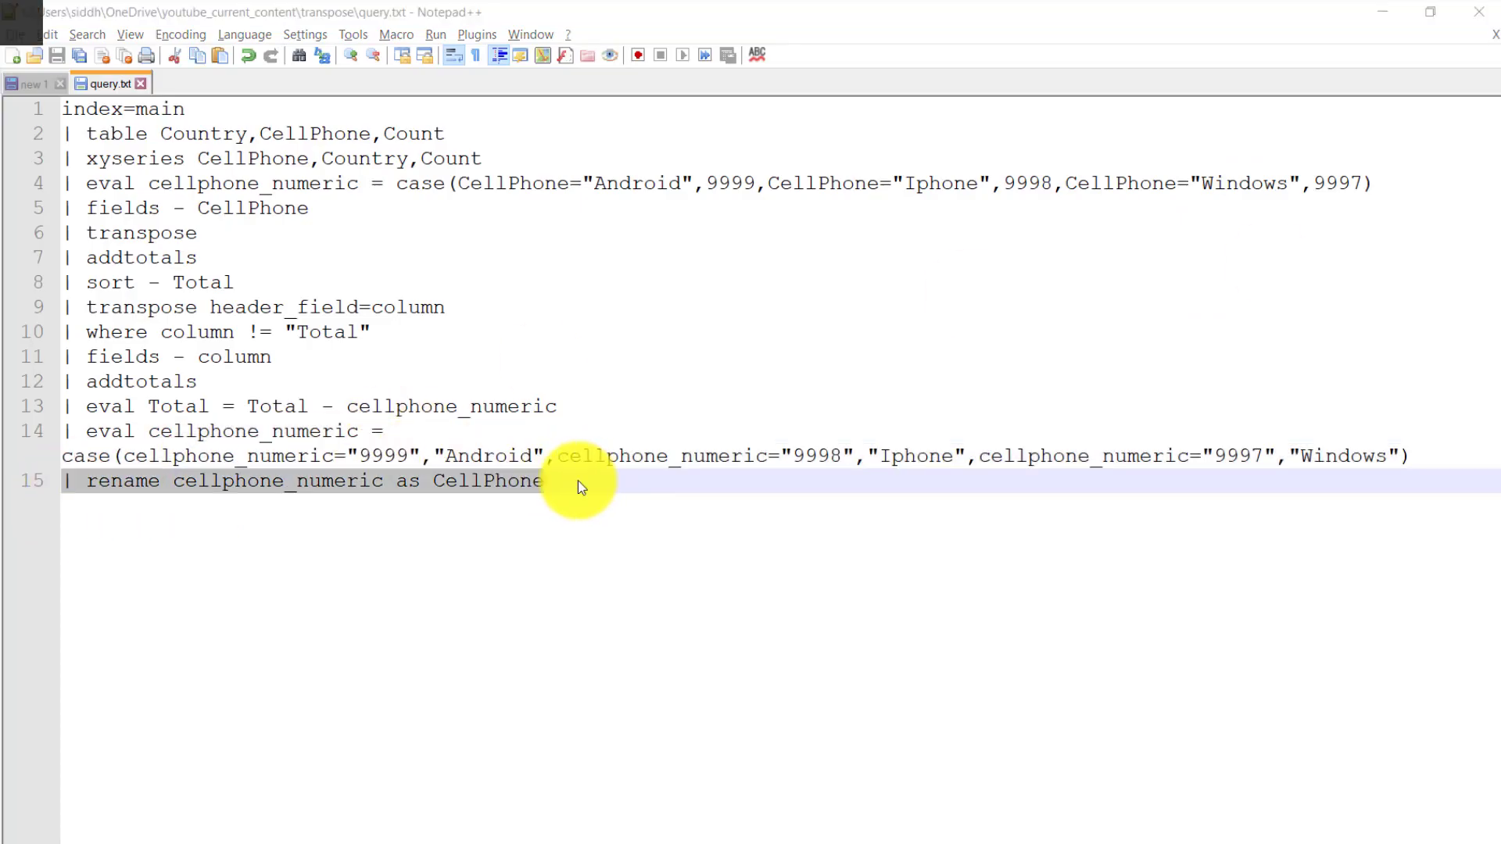
key(alt+Tab)
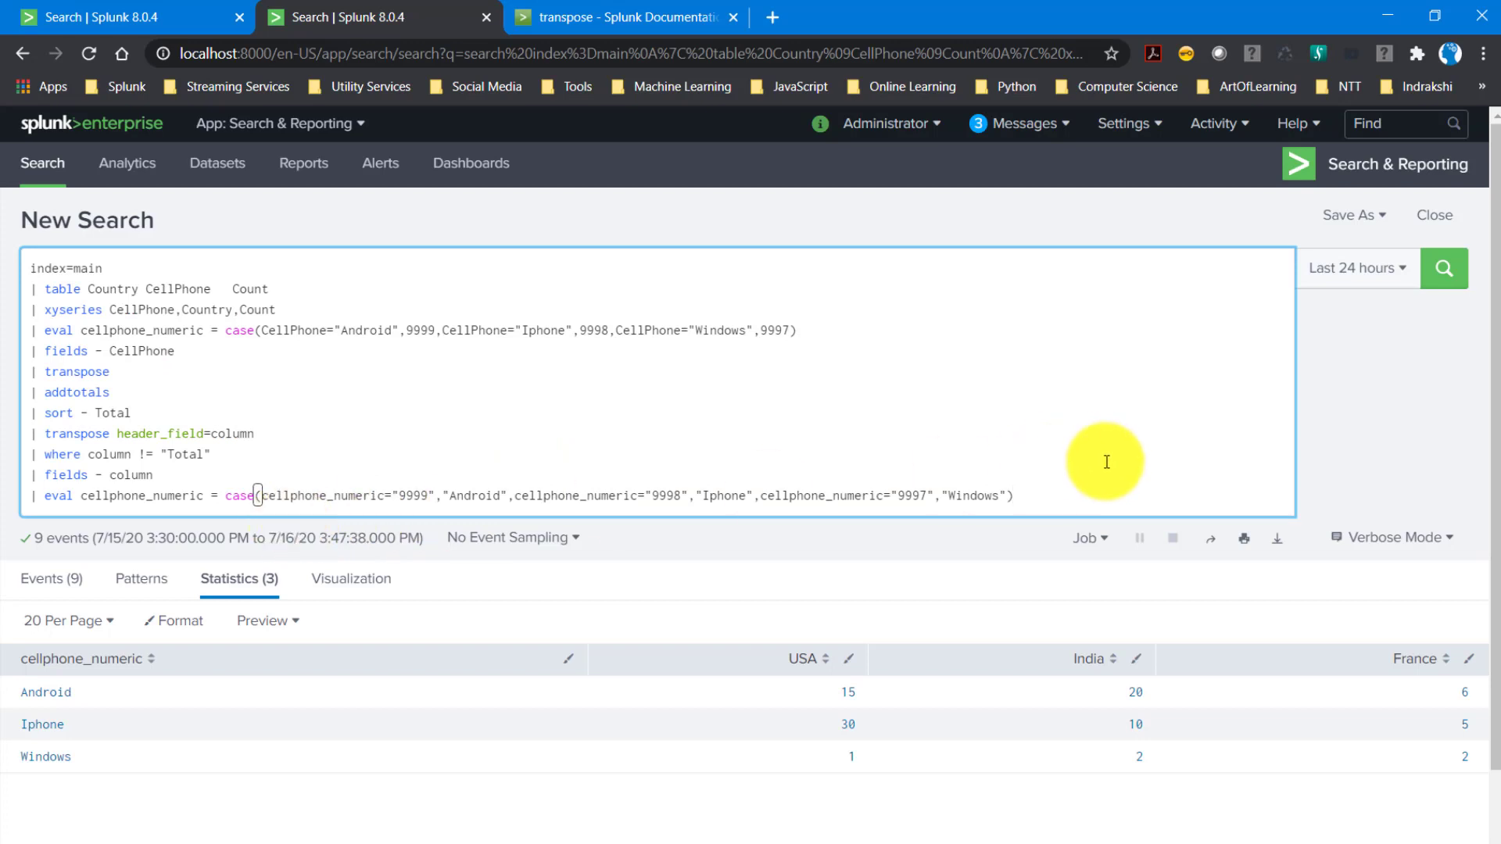
key(shift+Return)
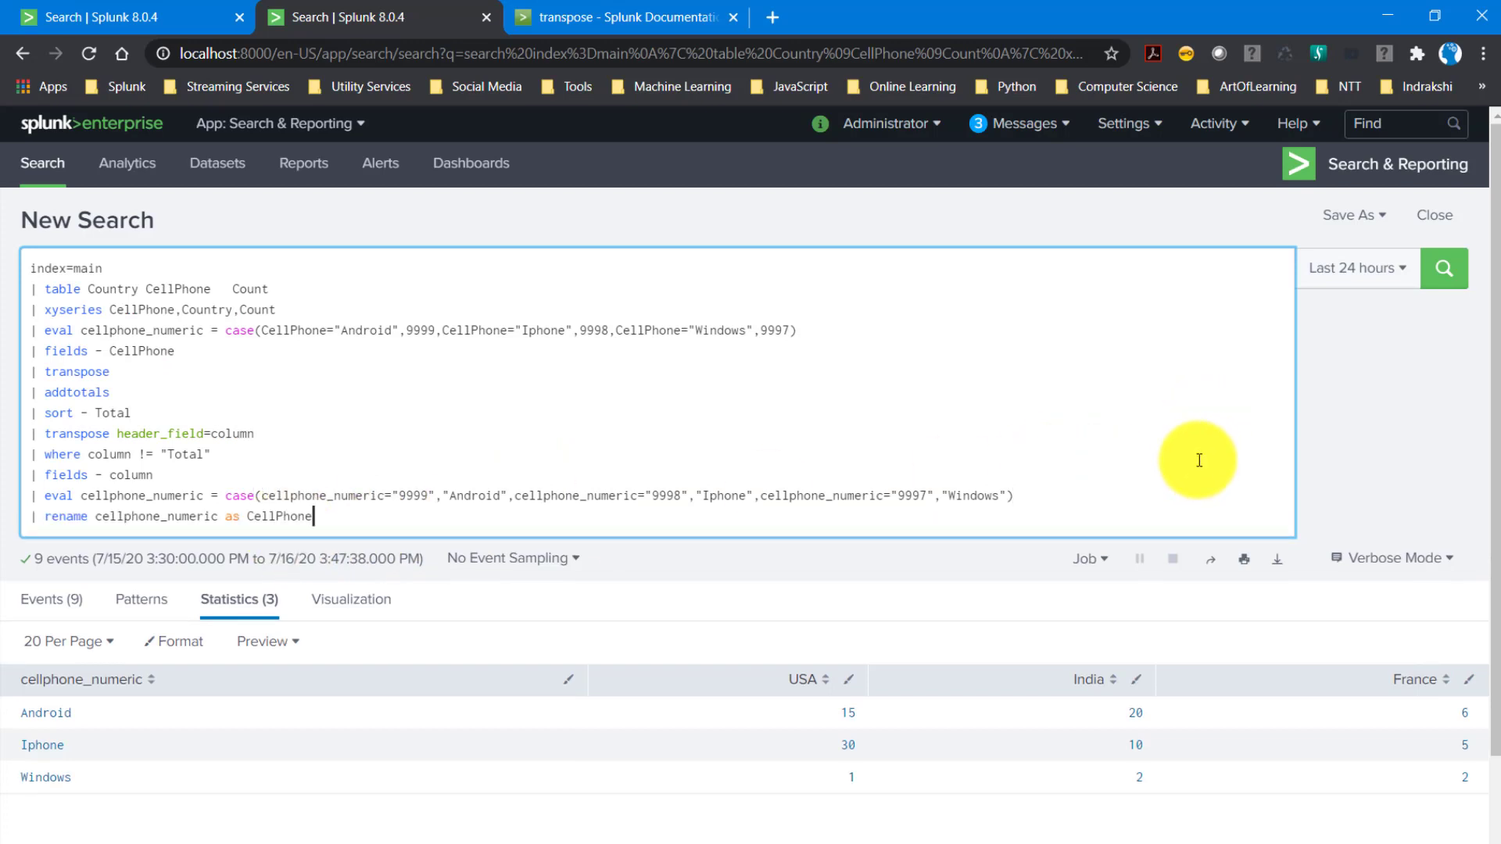
key(Return)
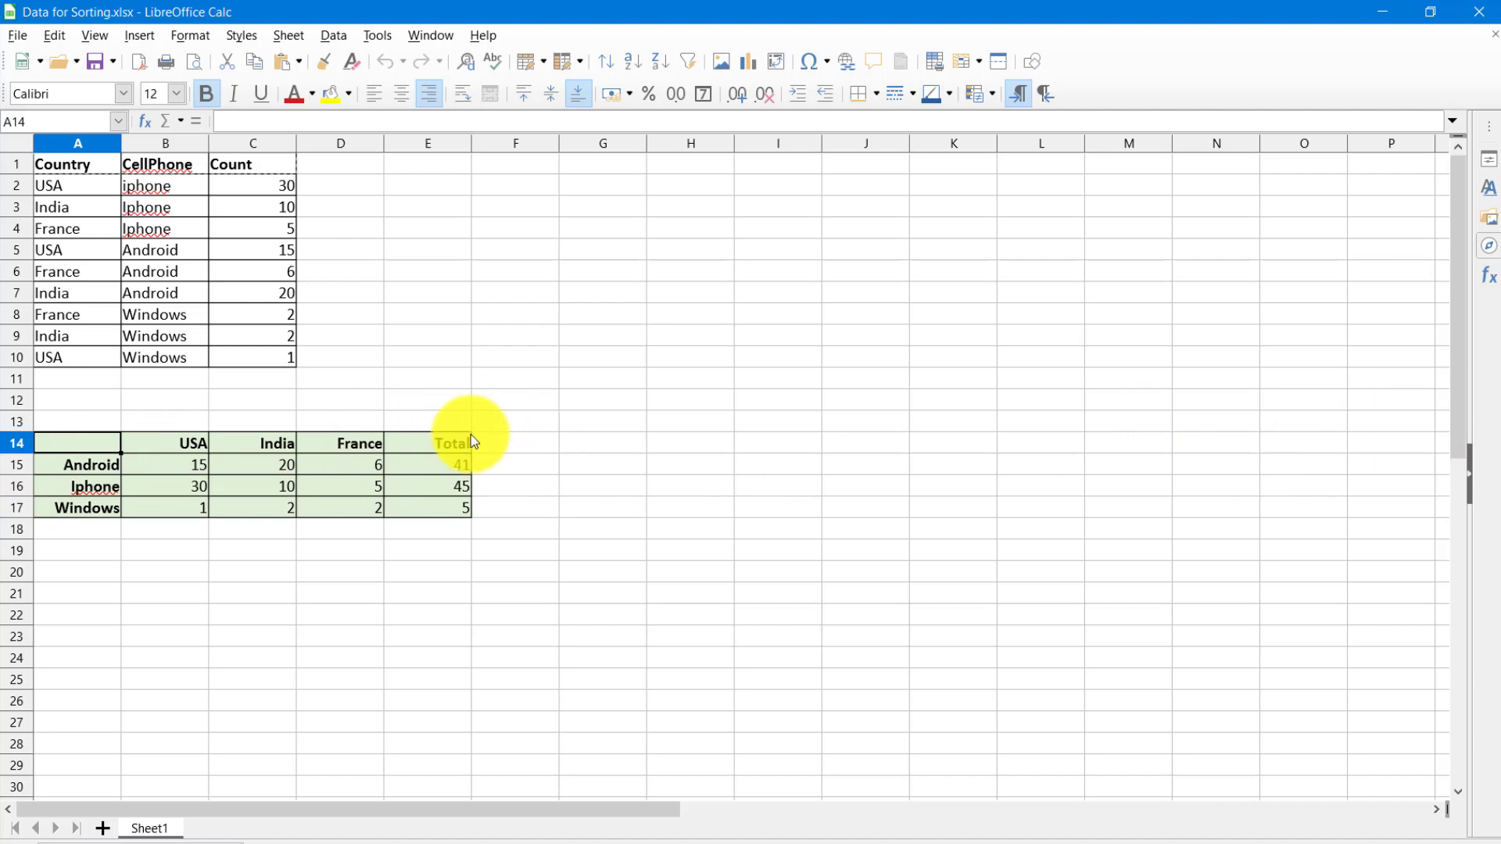
Check the Total column in the LibreOffice Calc summary table, then append "| addtotals" to the Splunk query and run it.
drag(446, 438, 472, 519)
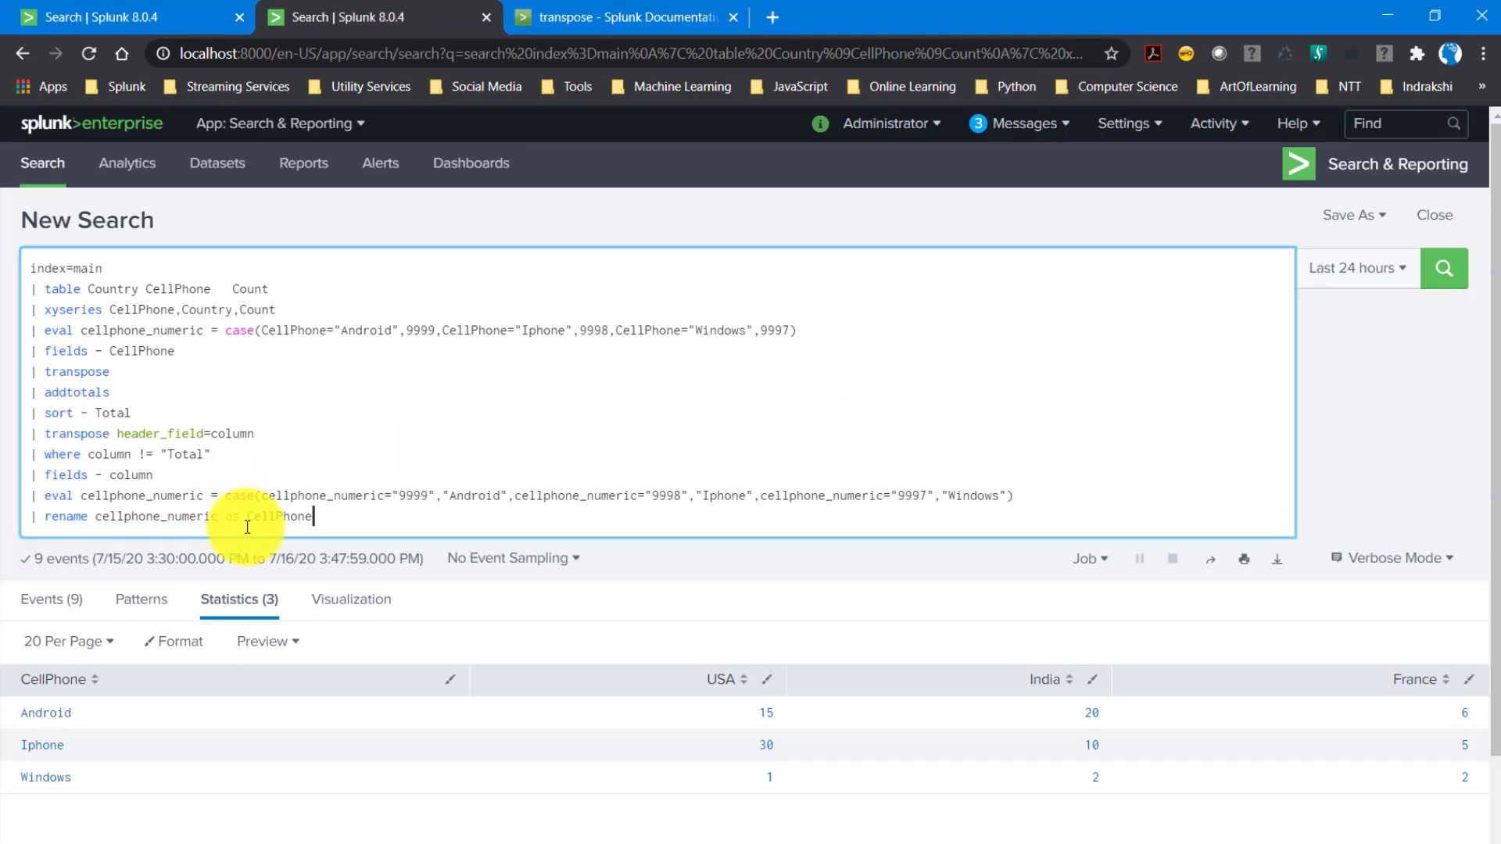
key(shift+Return)
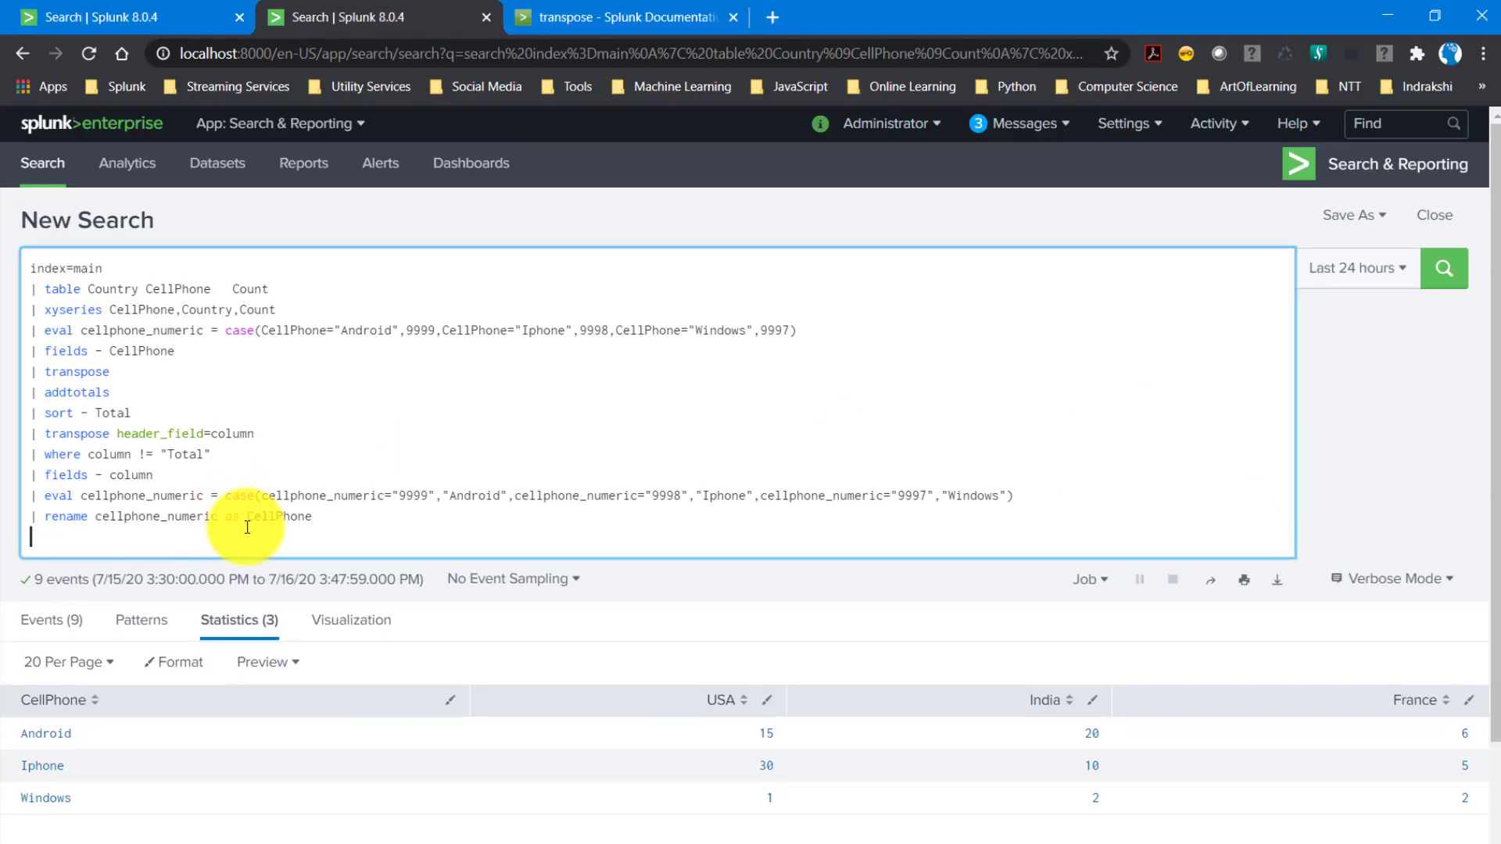
text(| ad)
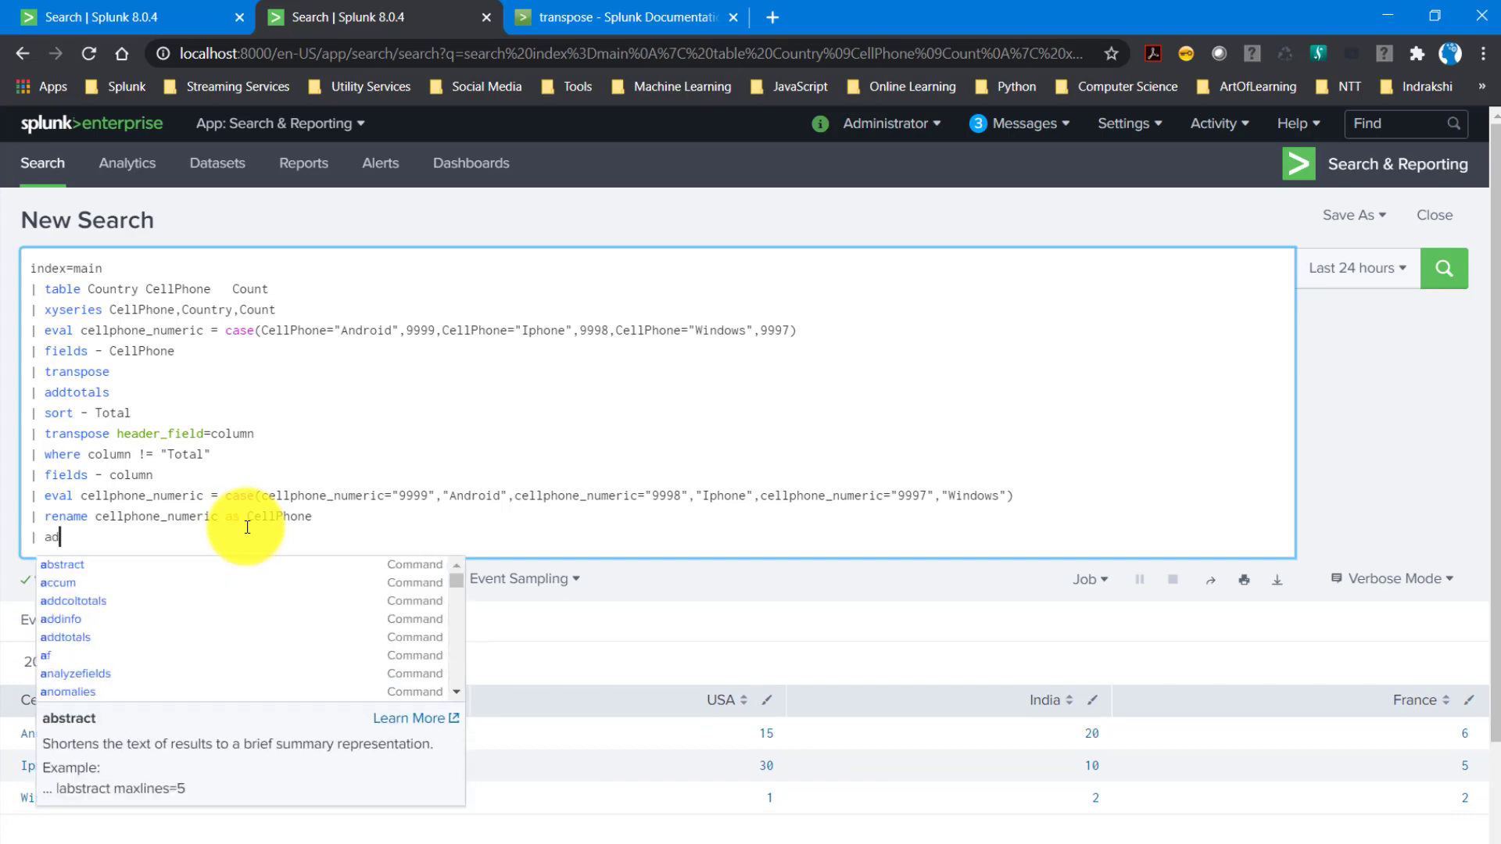
text(d)
key(Down)
key(Down)
key(Return)
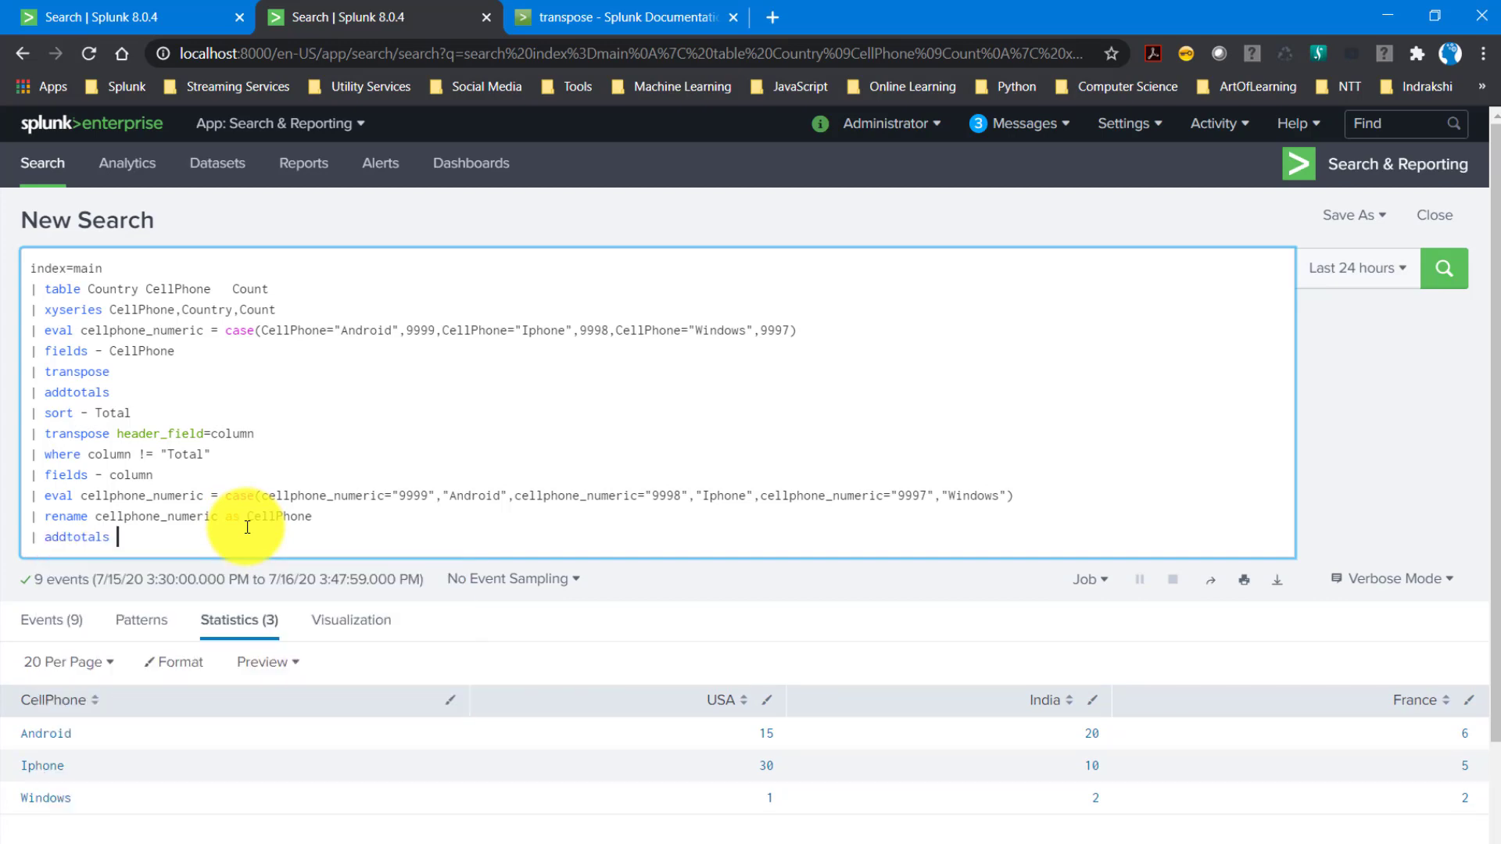
key(Return)
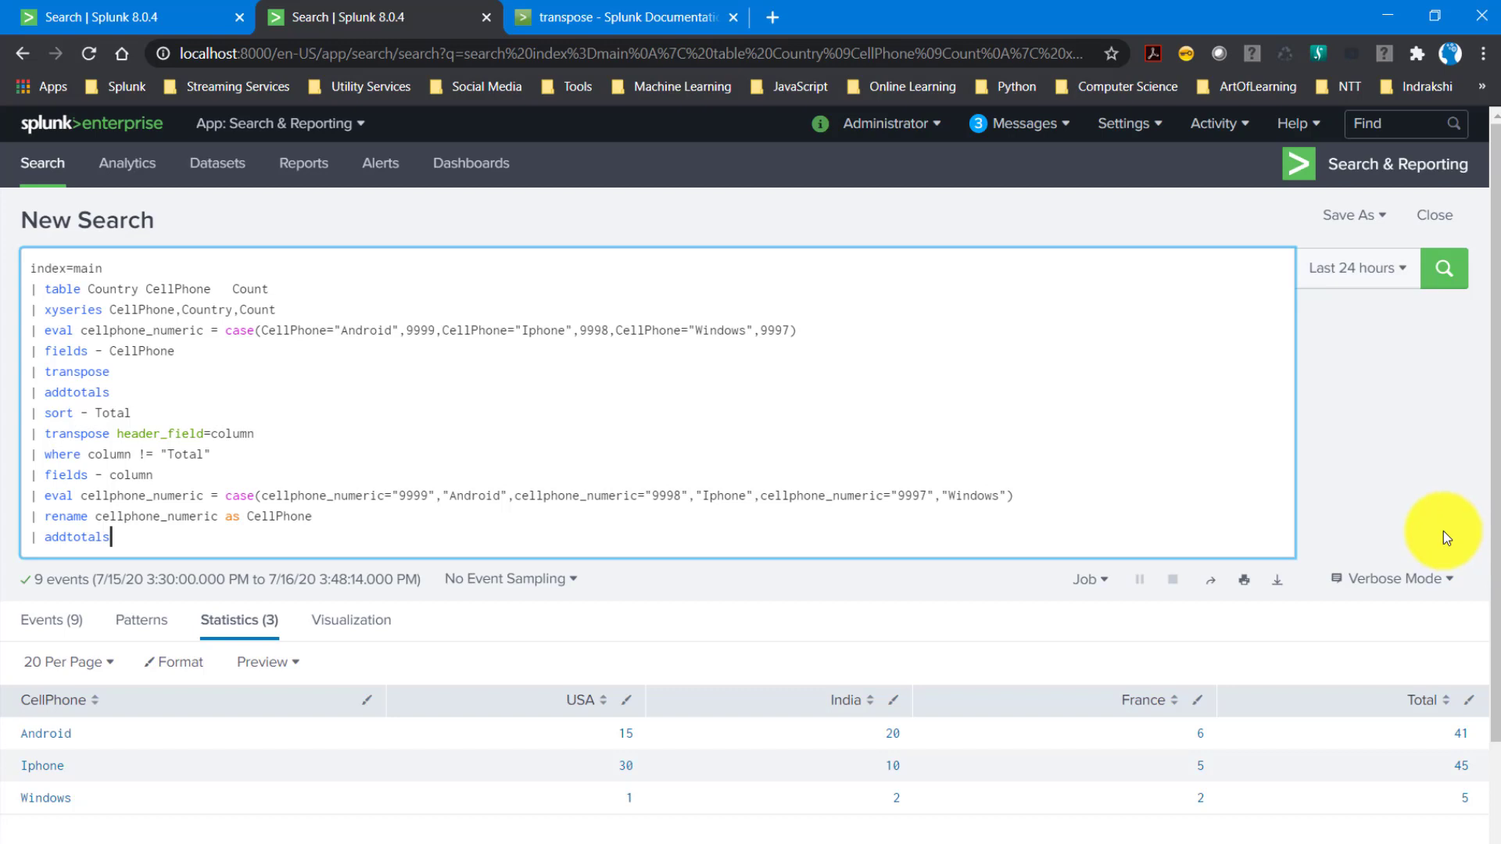
Review the query's two transpose commands, then examine the syntax, header_field, include_empty and int arguments in the Splunk transpose documentation.
double_click(85, 365)
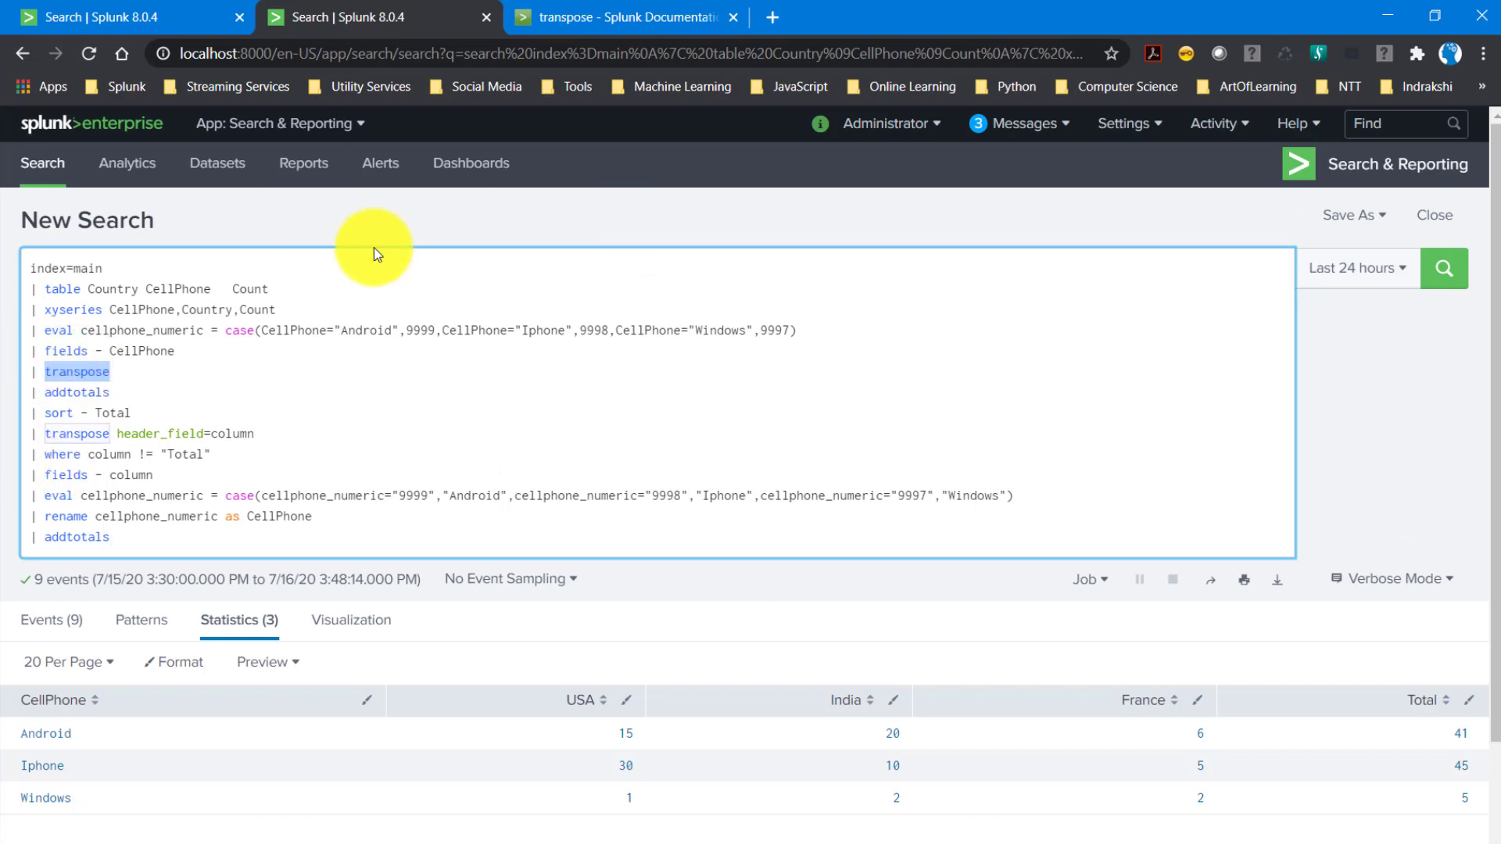
click(139, 367)
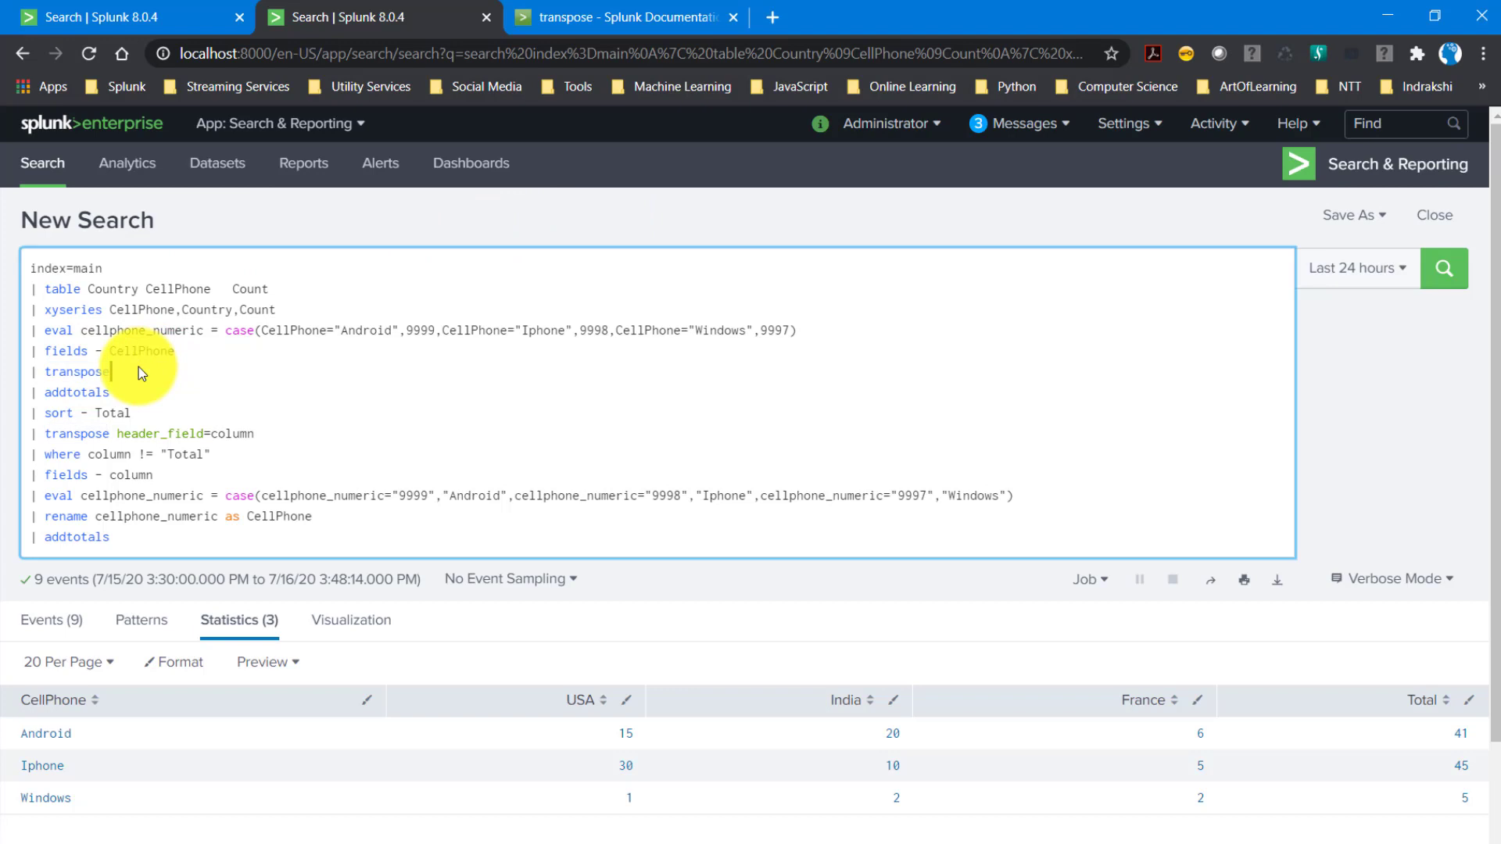
double_click(151, 435)
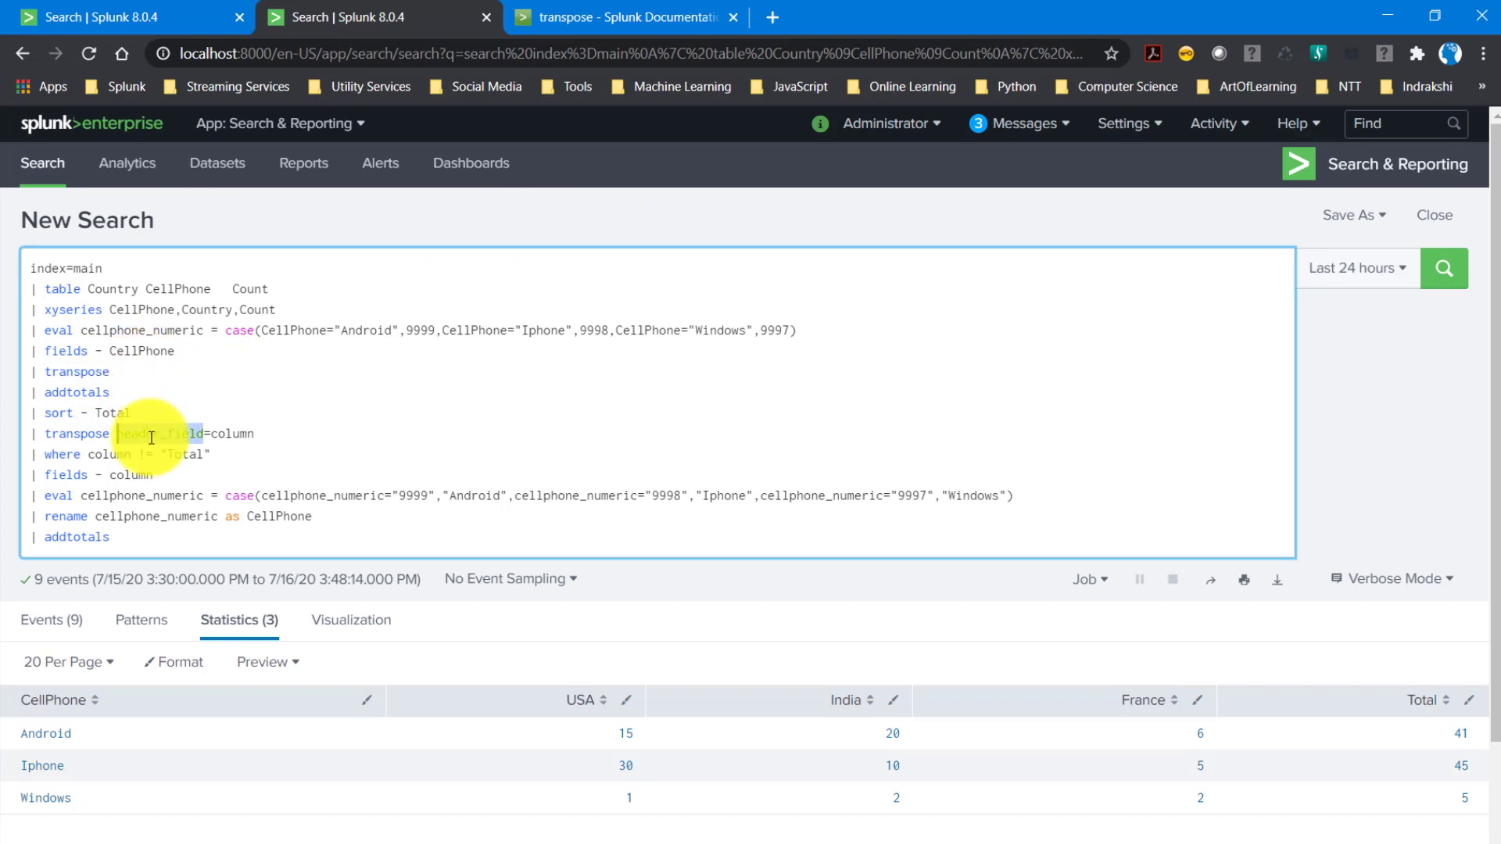
click(592, 31)
scroll(532, 613, down, 1)
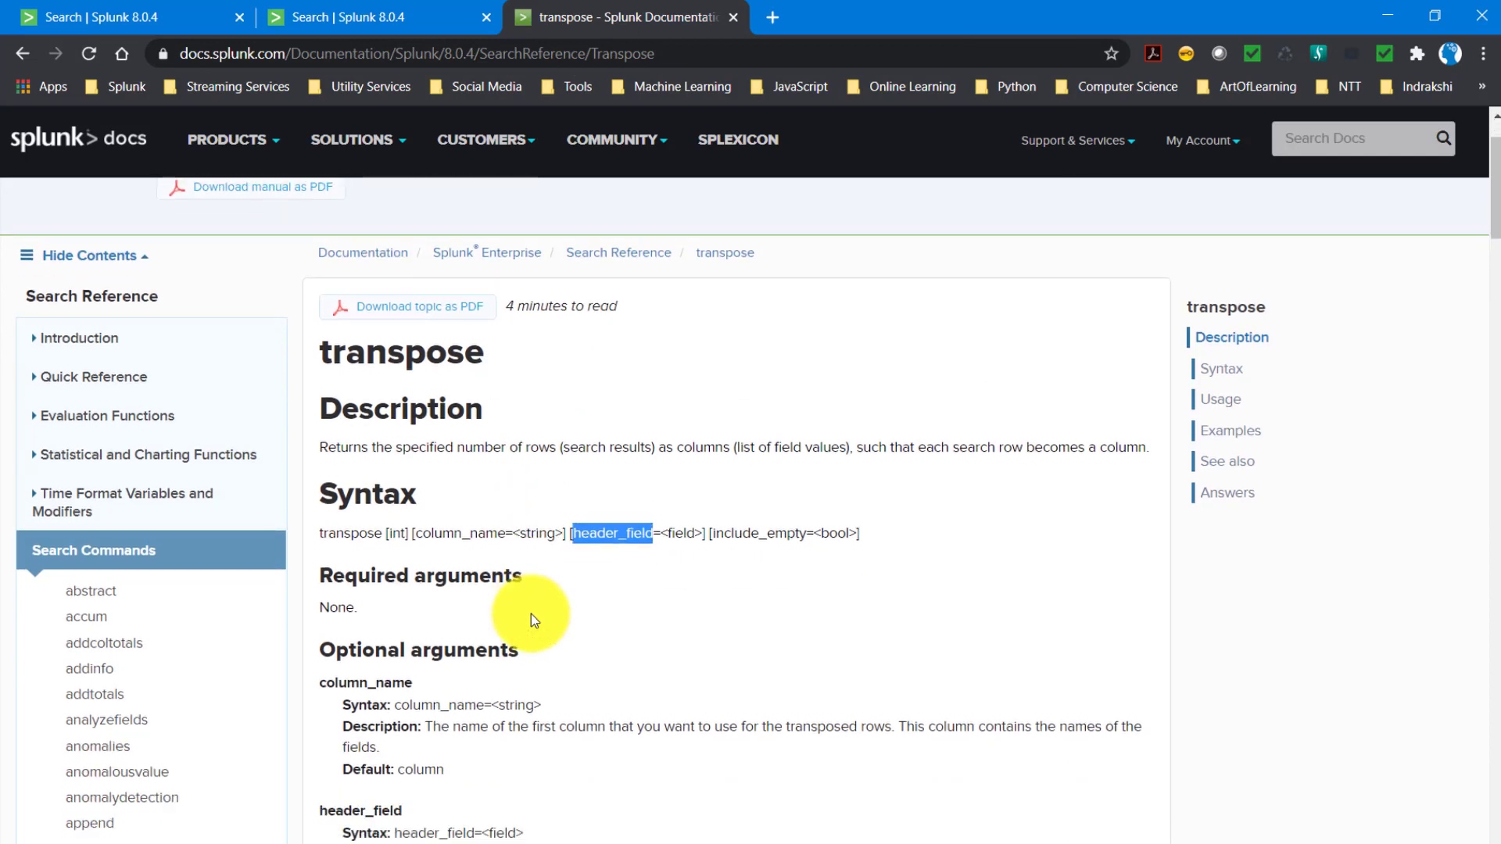
double_click(738, 533)
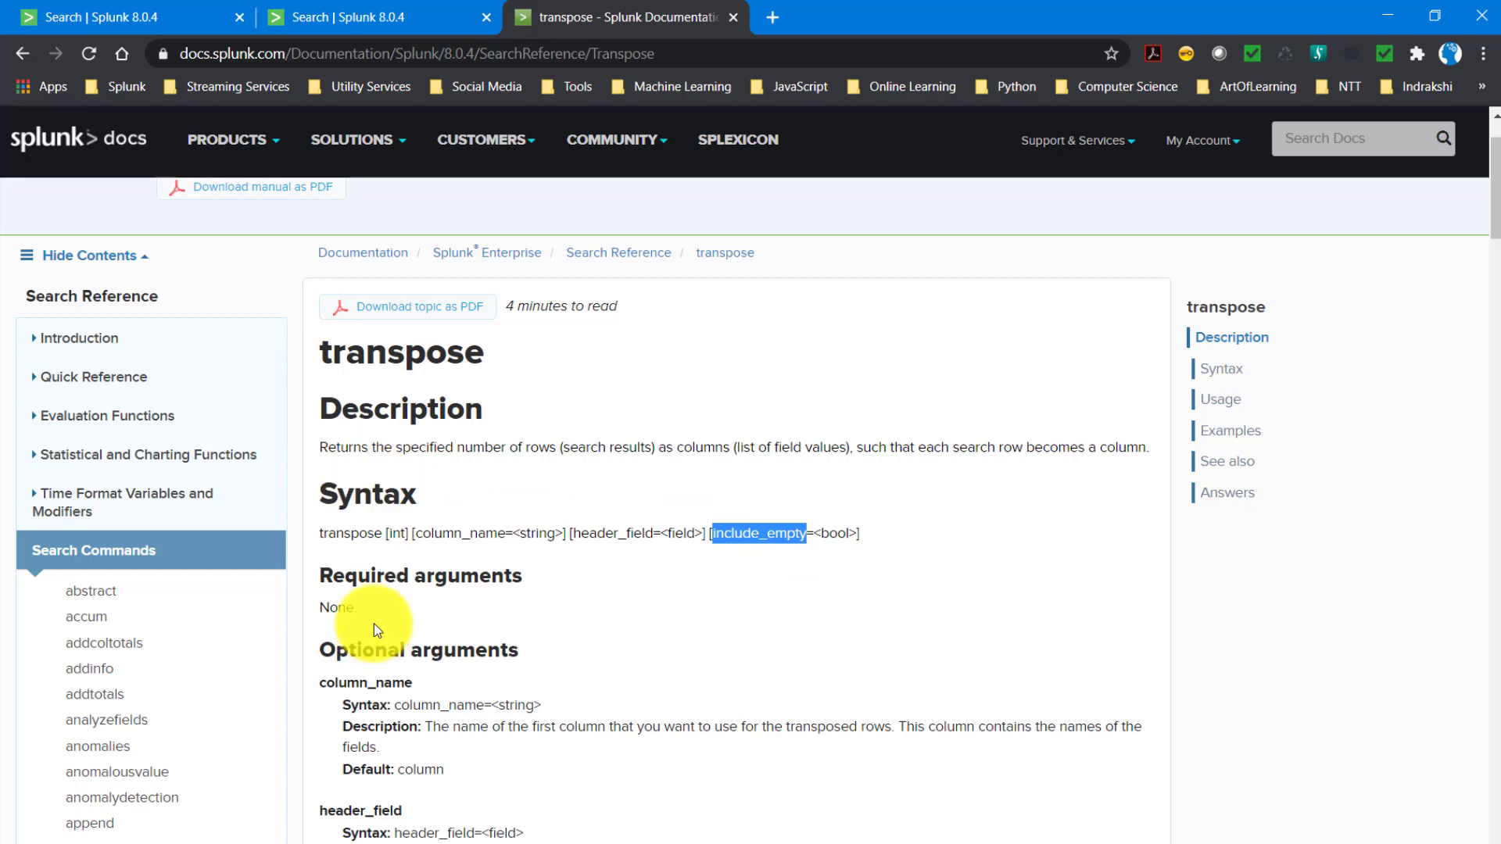
double_click(397, 535)
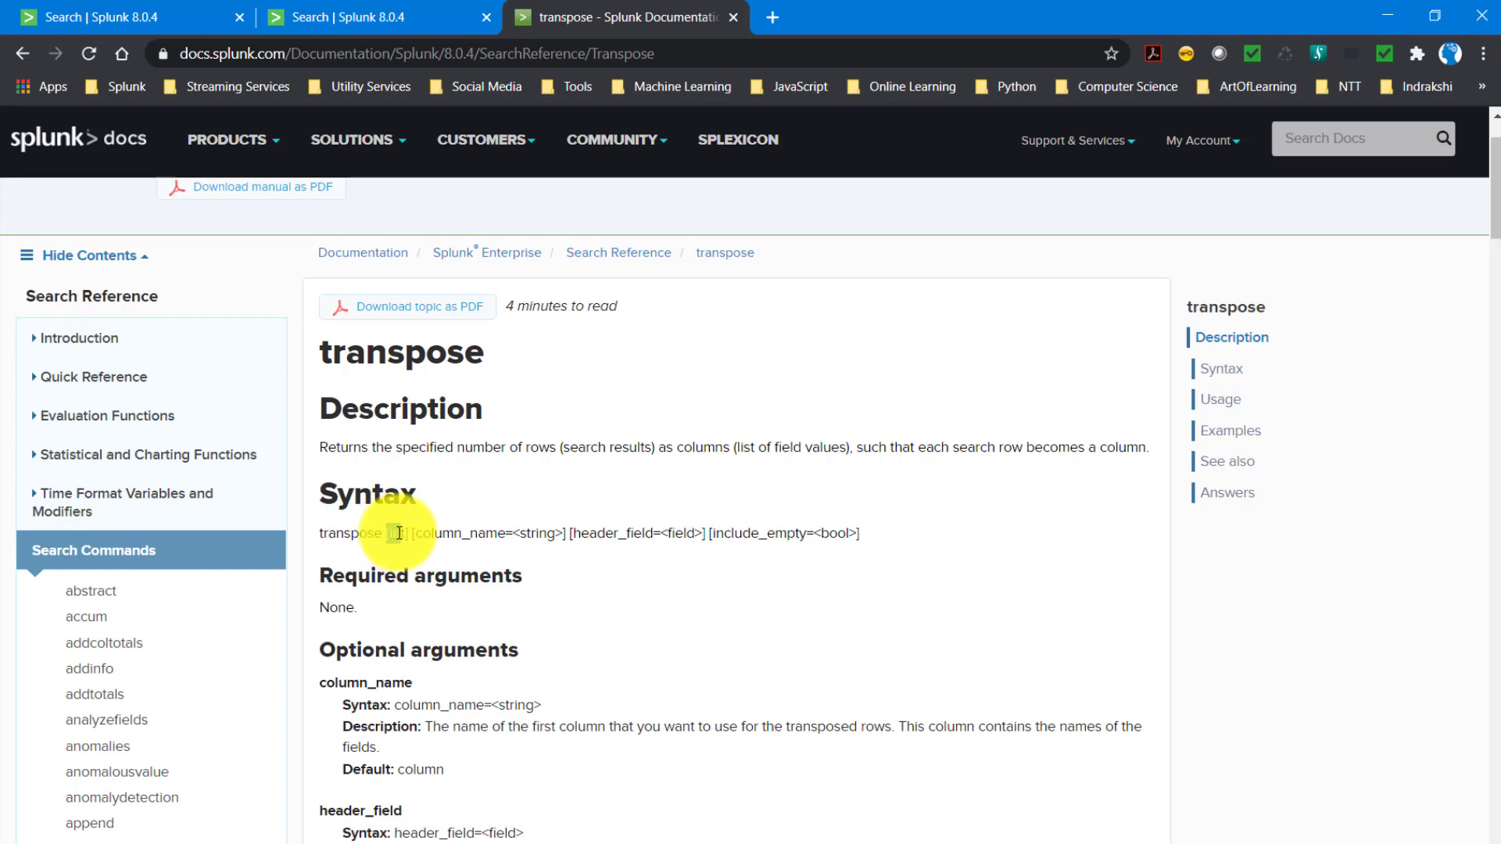
drag(399, 534, 414, 534)
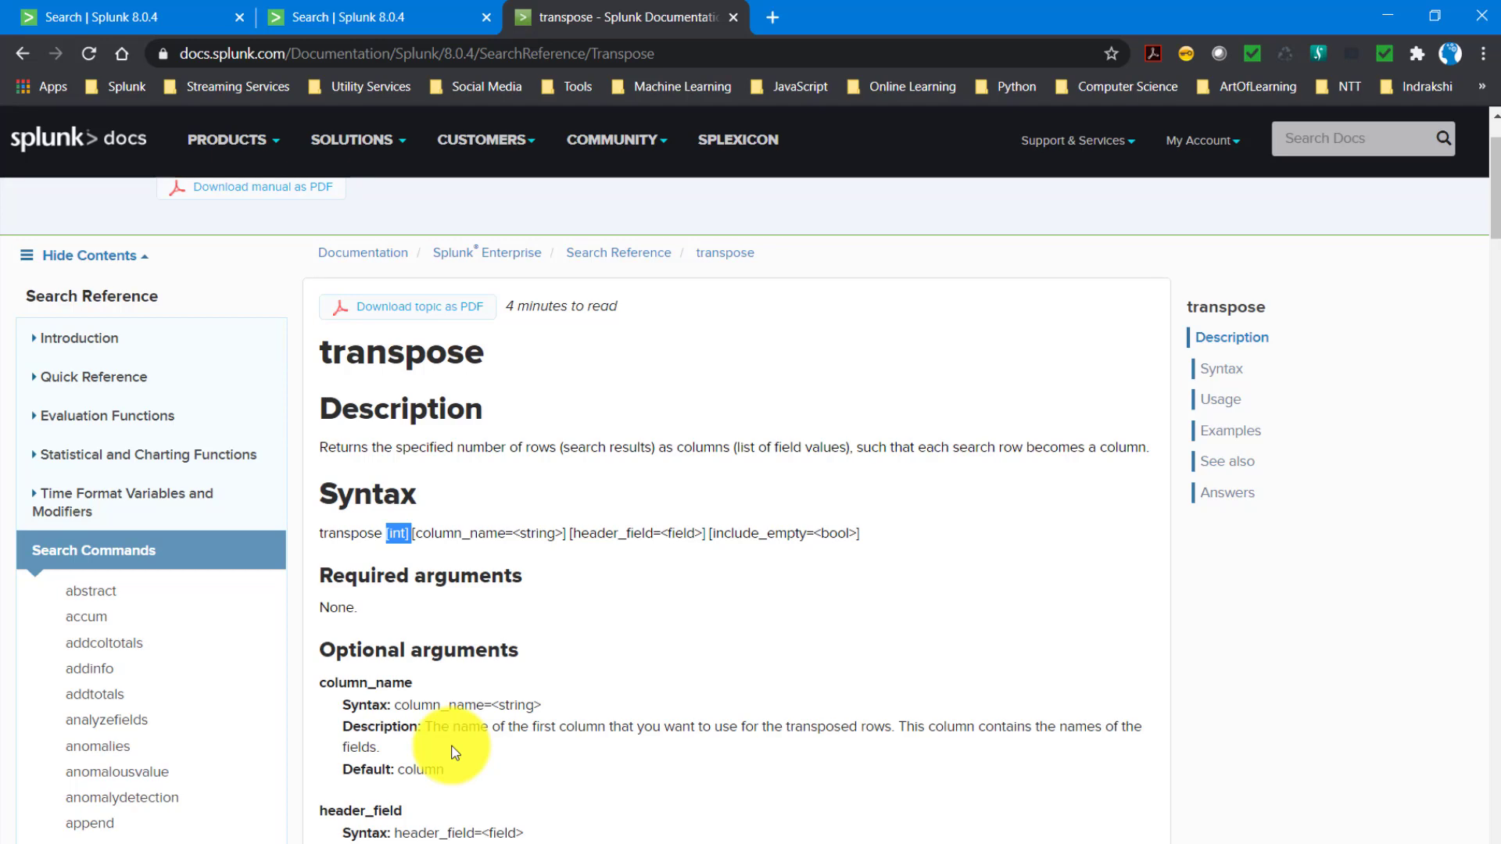
scroll(455, 752, down, 5)
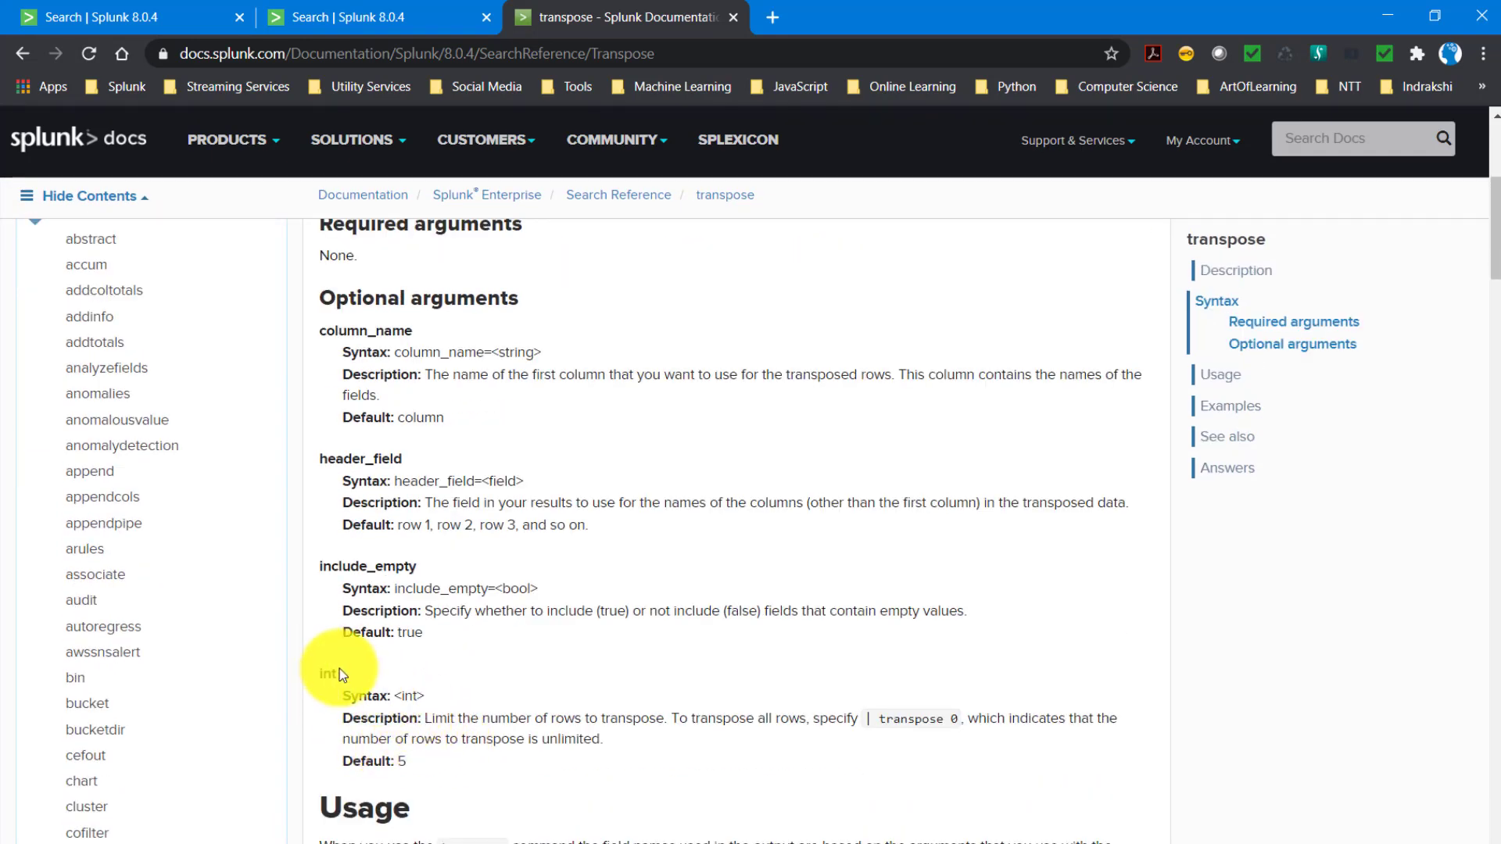
drag(352, 763, 418, 764)
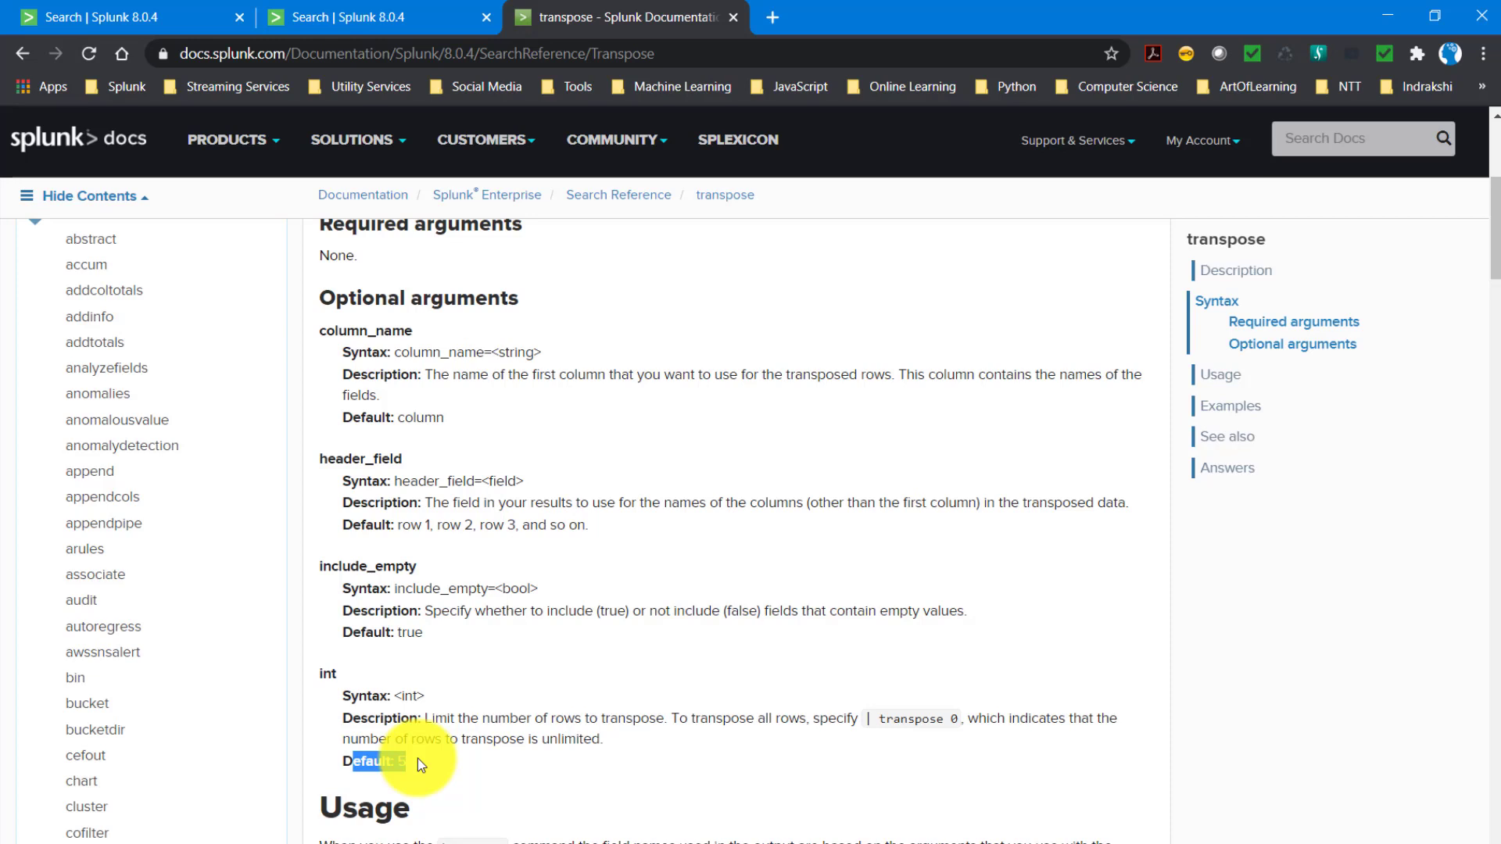
drag(960, 719, 944, 720)
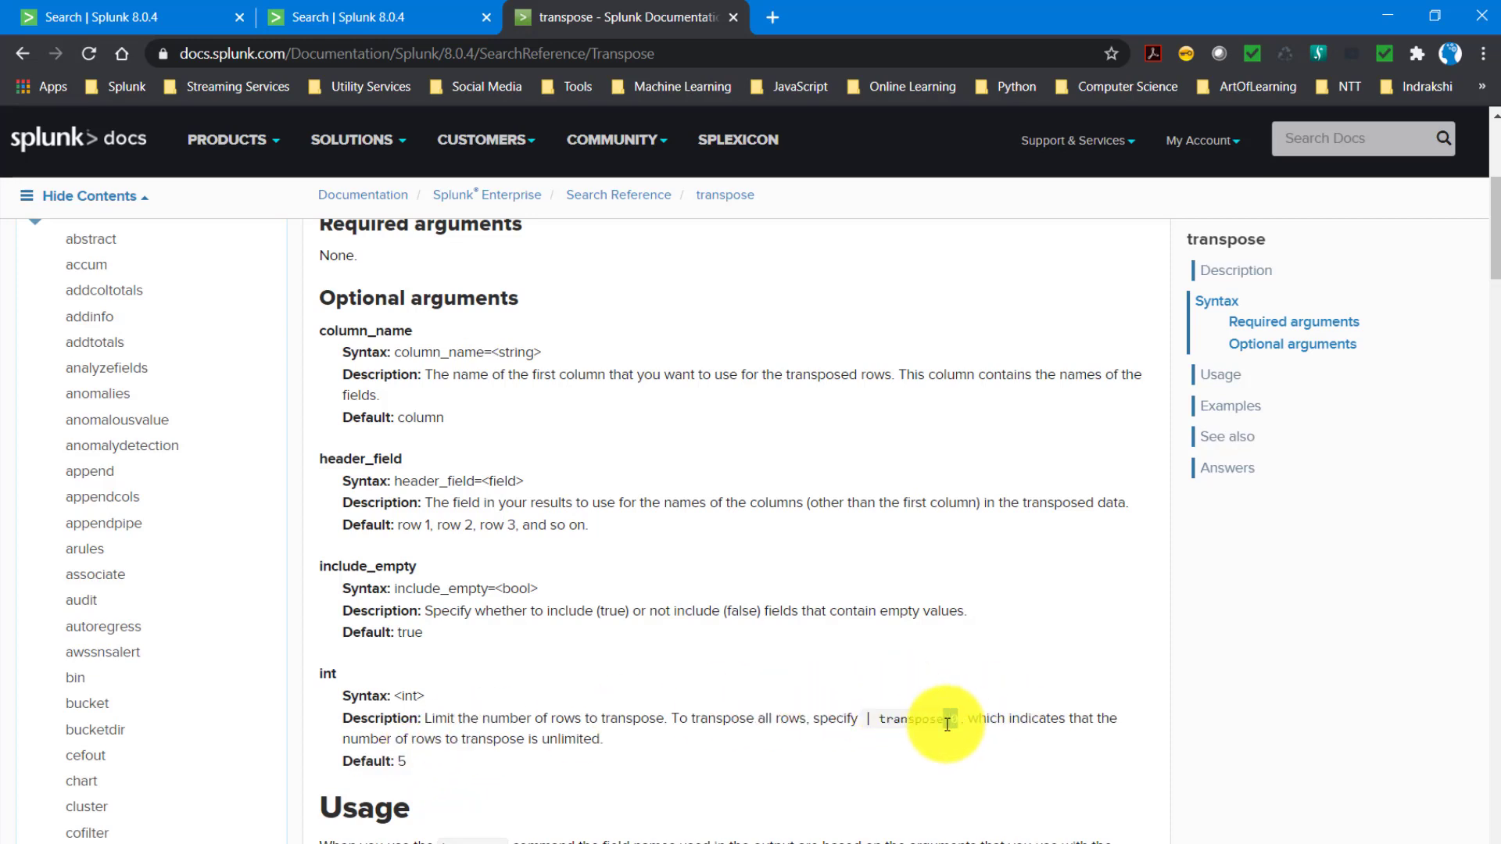
Return to the Splunk search, add the row limit argument 0 to both transpose commands, and run the search.
click(299, 14)
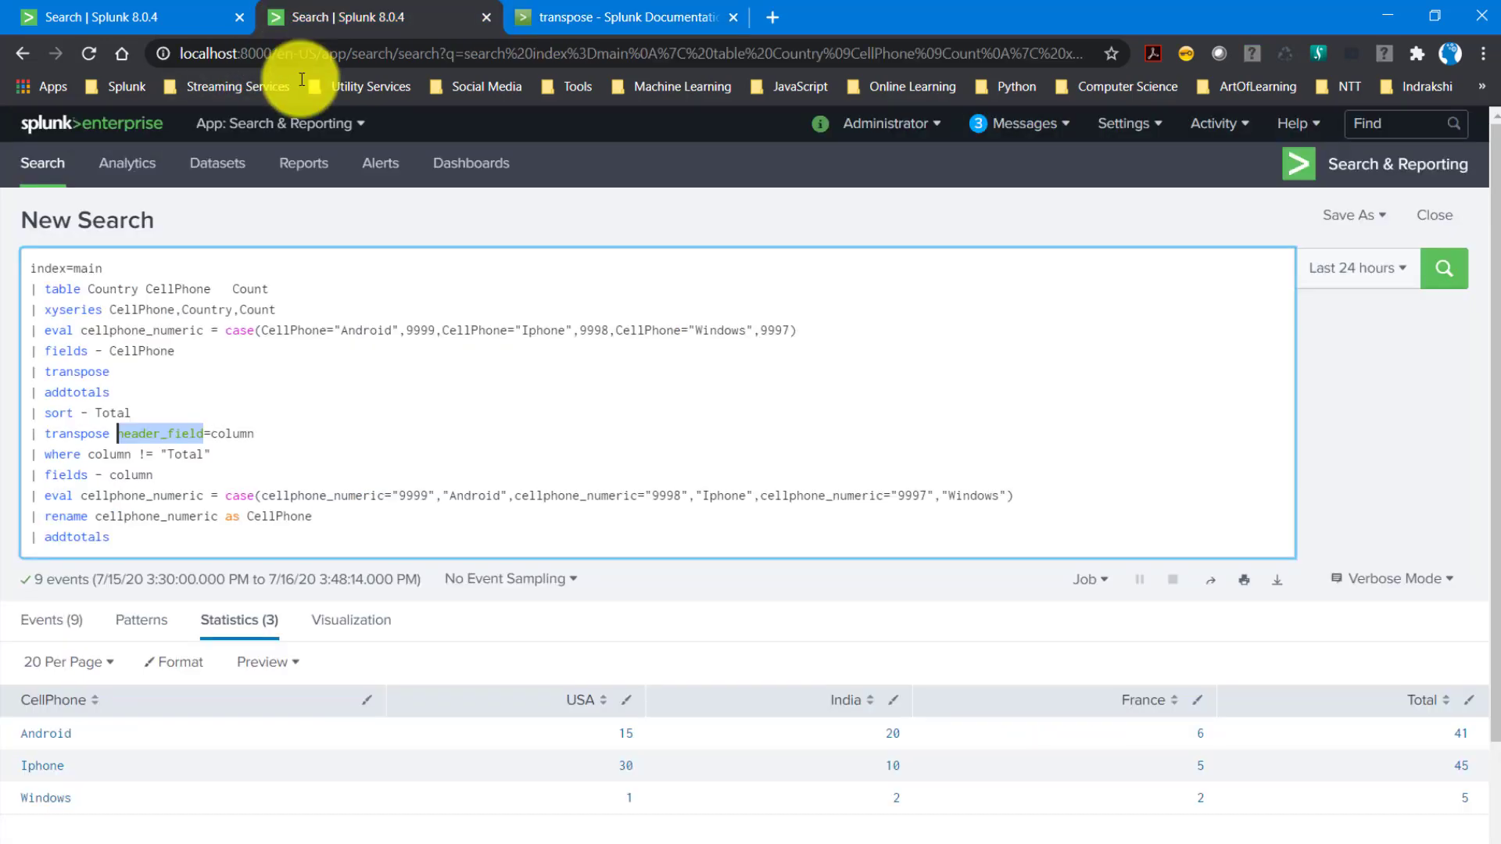
click(110, 429)
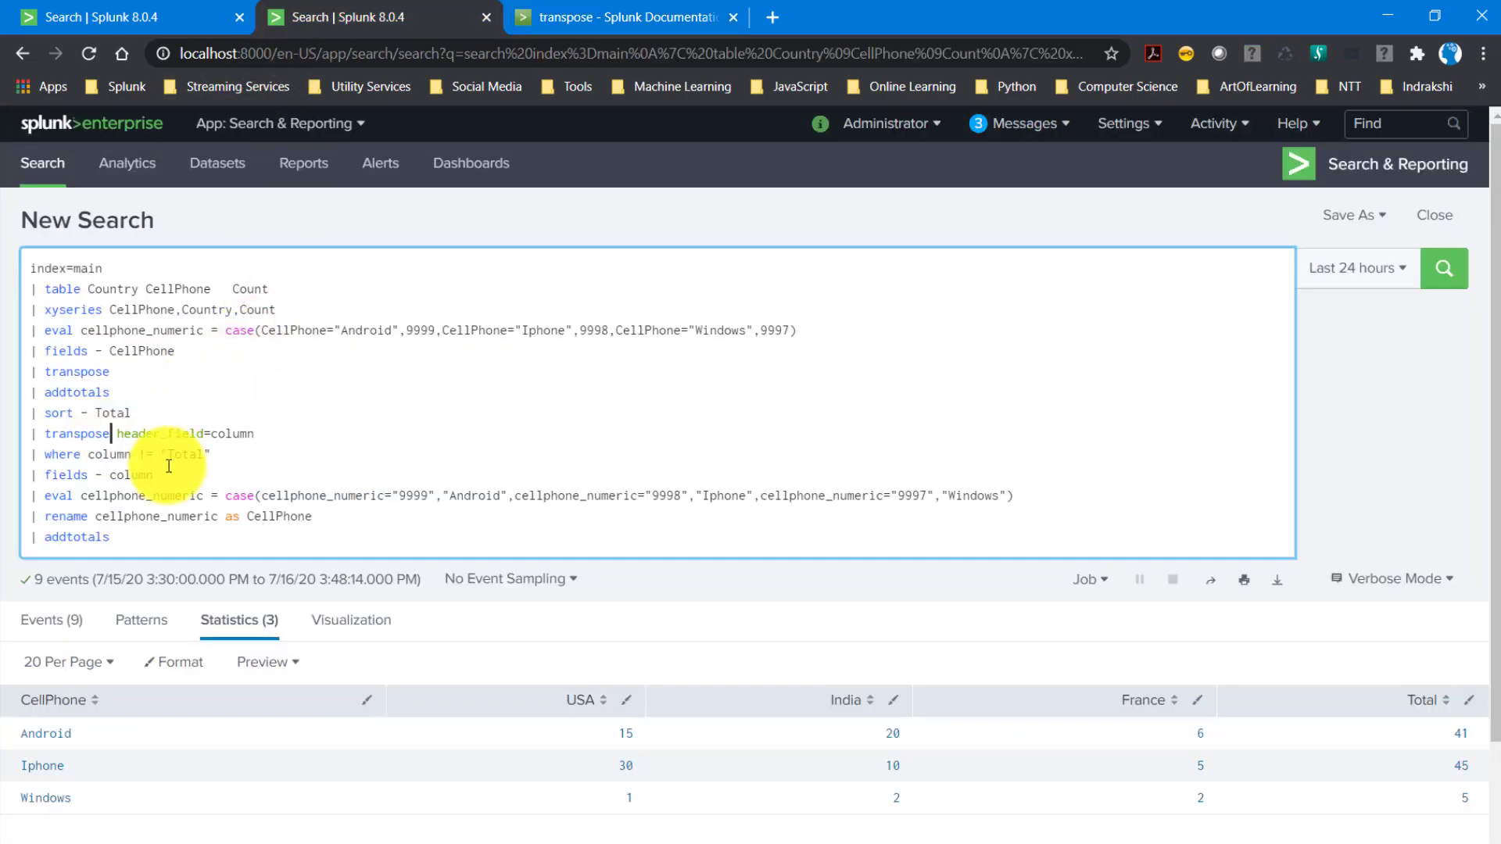
text(0)
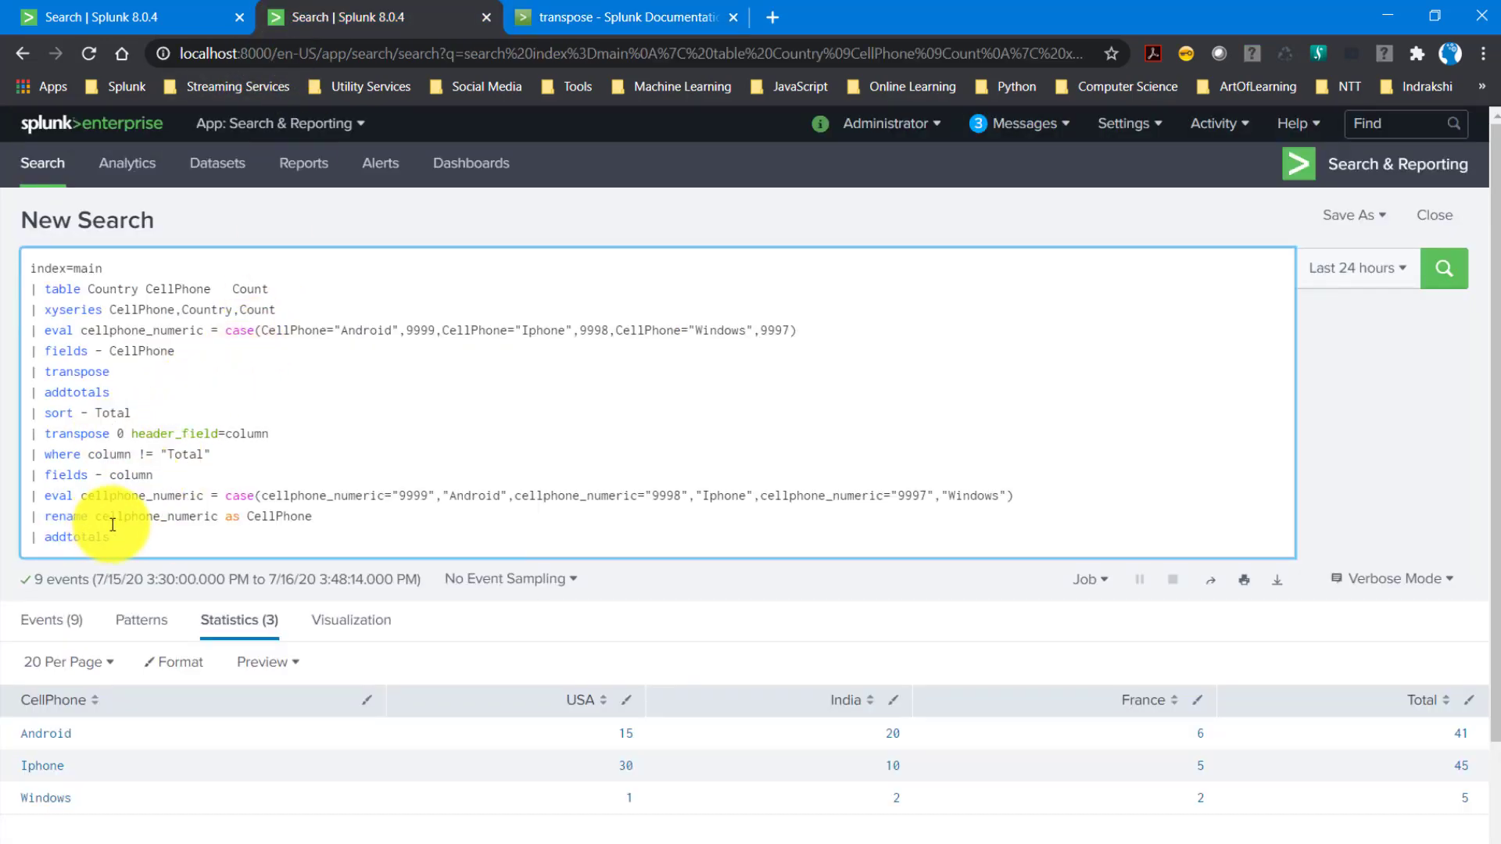
click(126, 368)
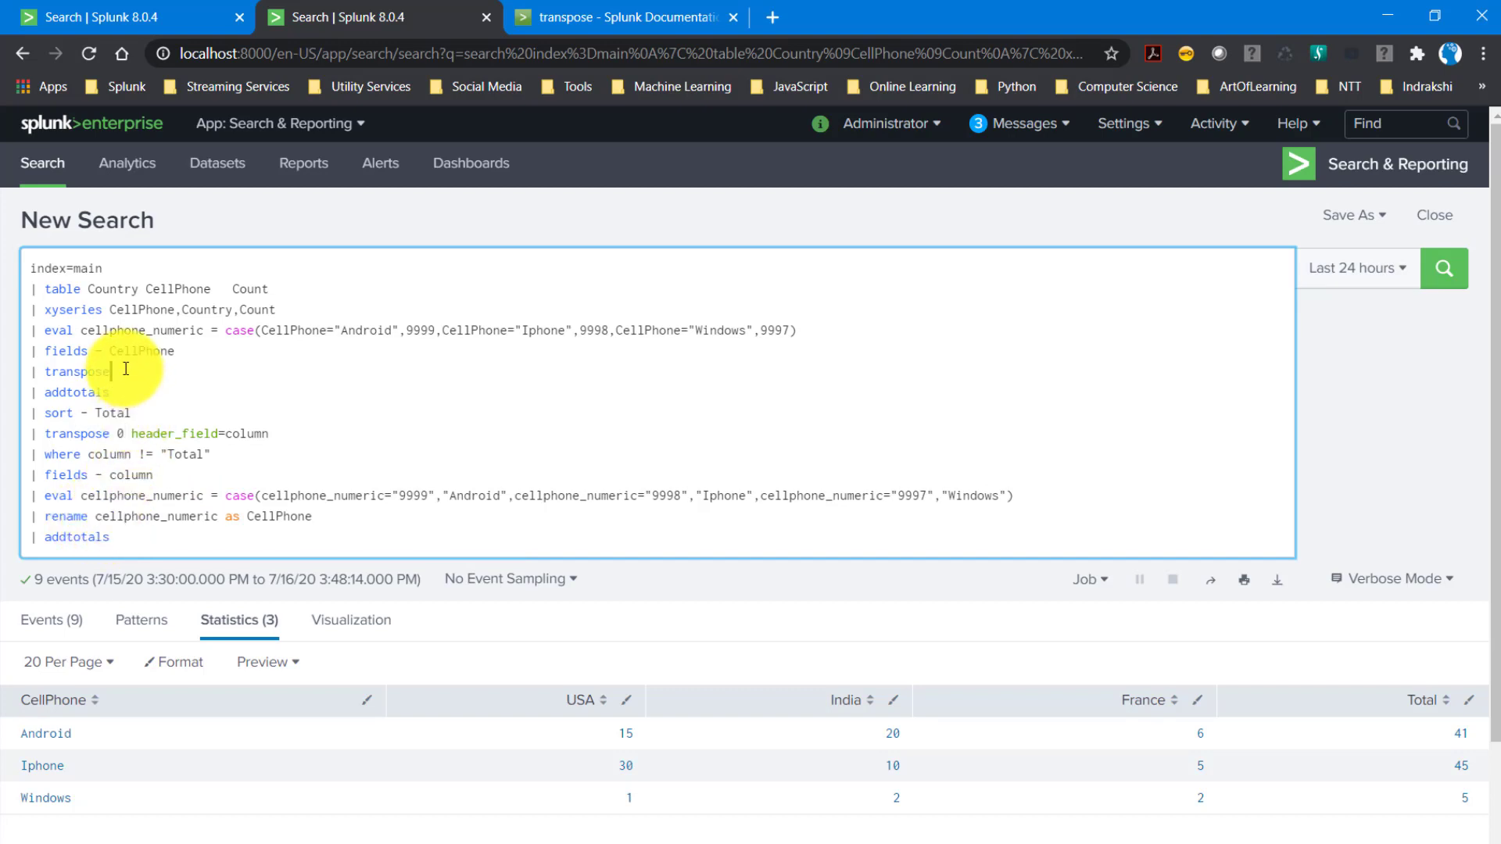
text(0)
key(Return)
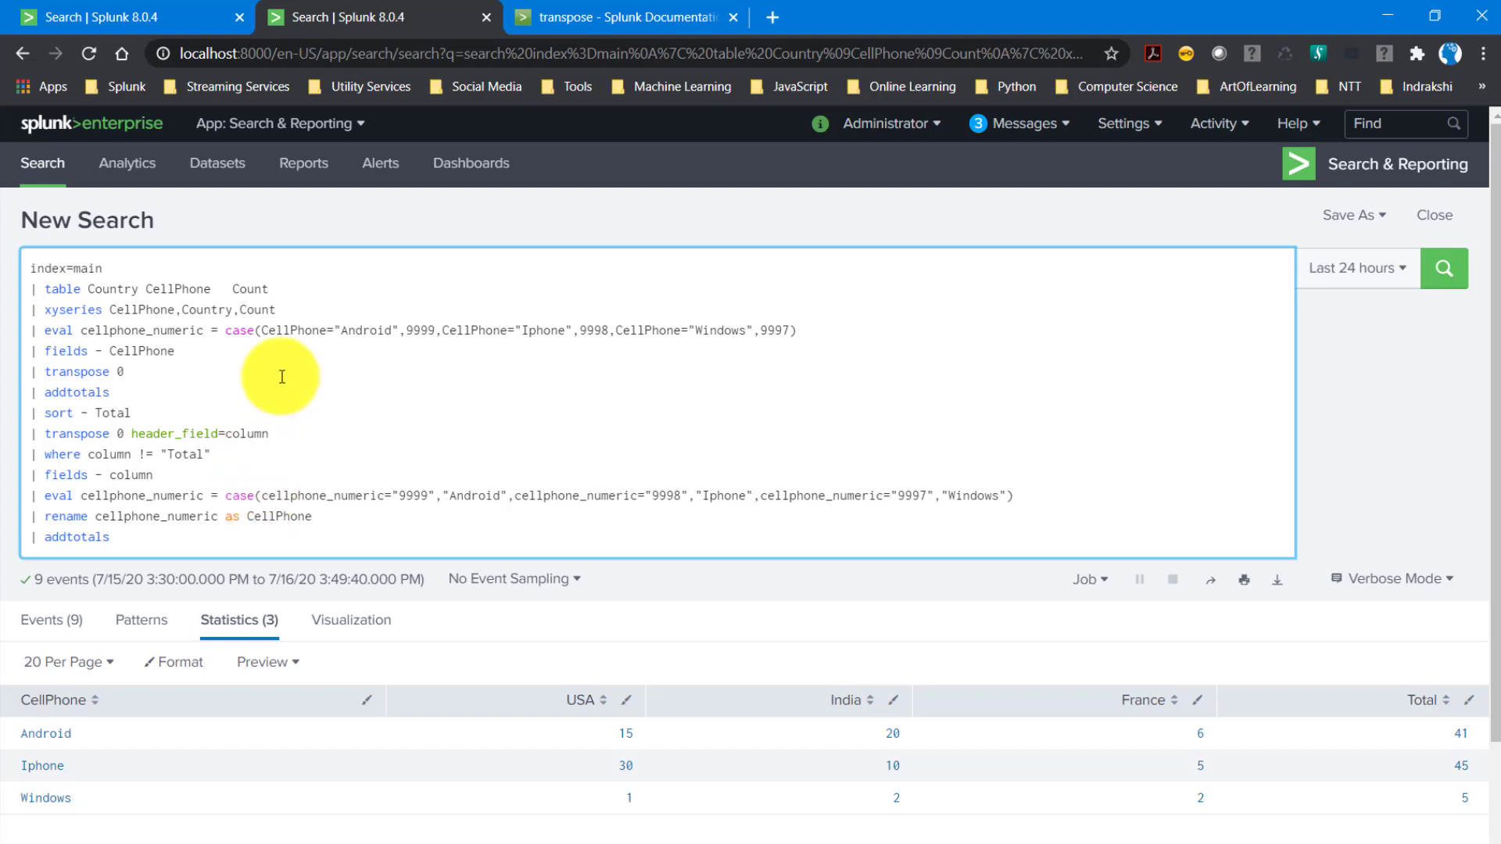
Review the final addtotals, the xyseries and the first transpose command in the completed query.
double_click(95, 537)
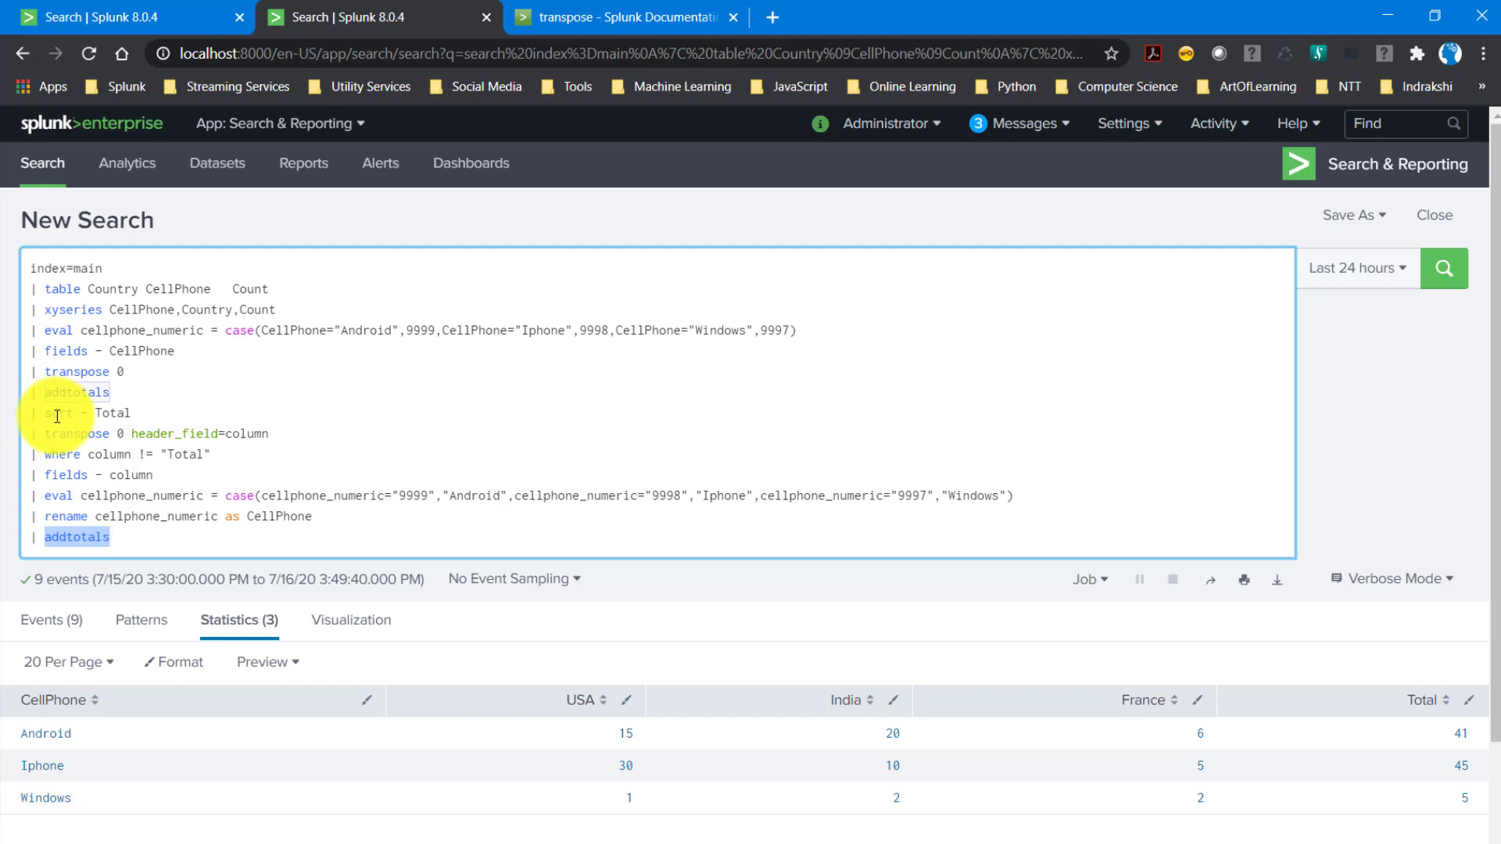
double_click(63, 310)
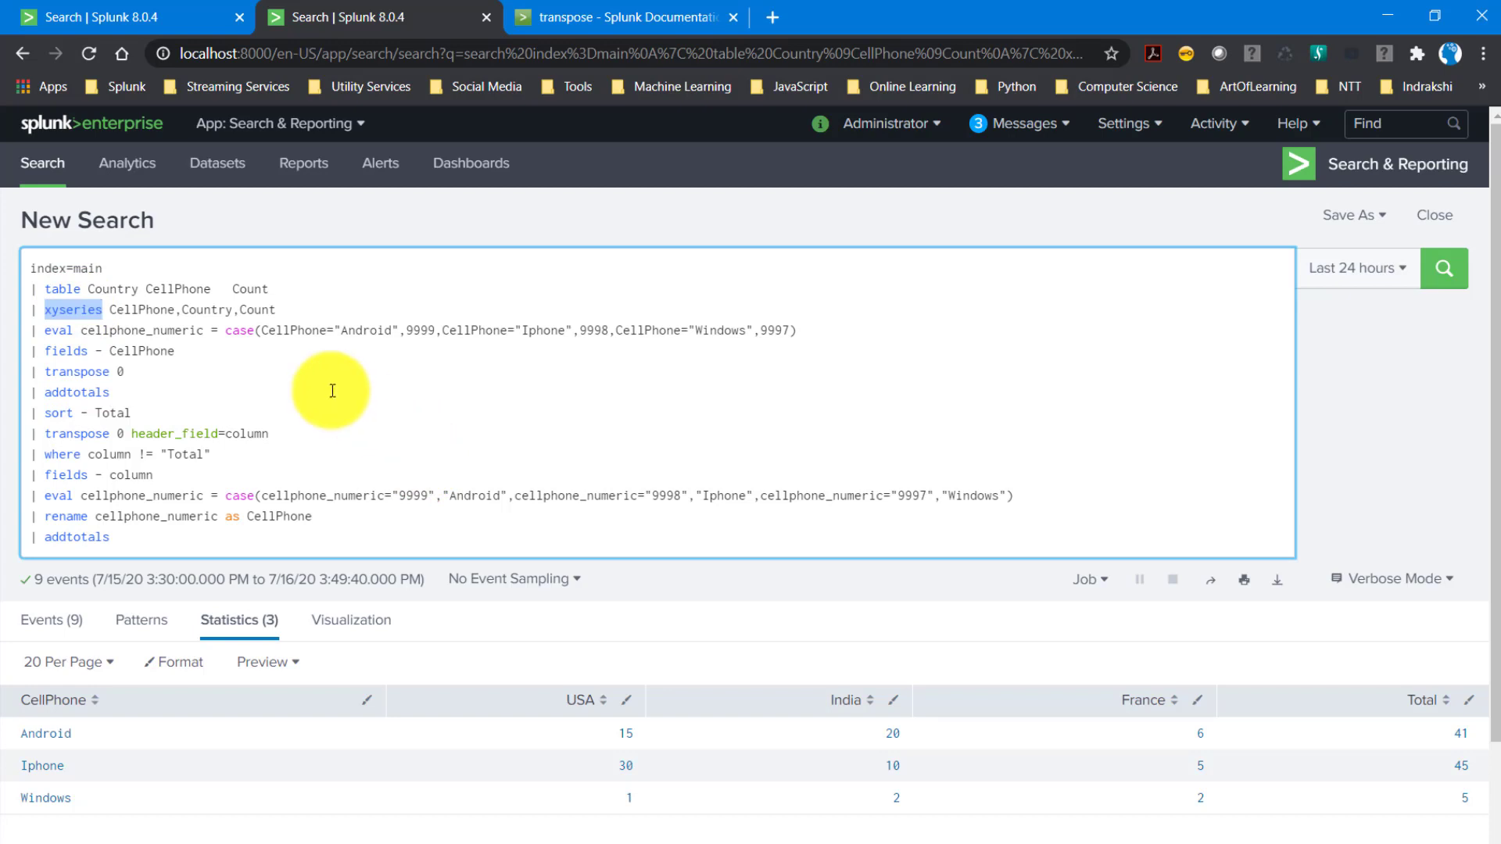
double_click(70, 372)
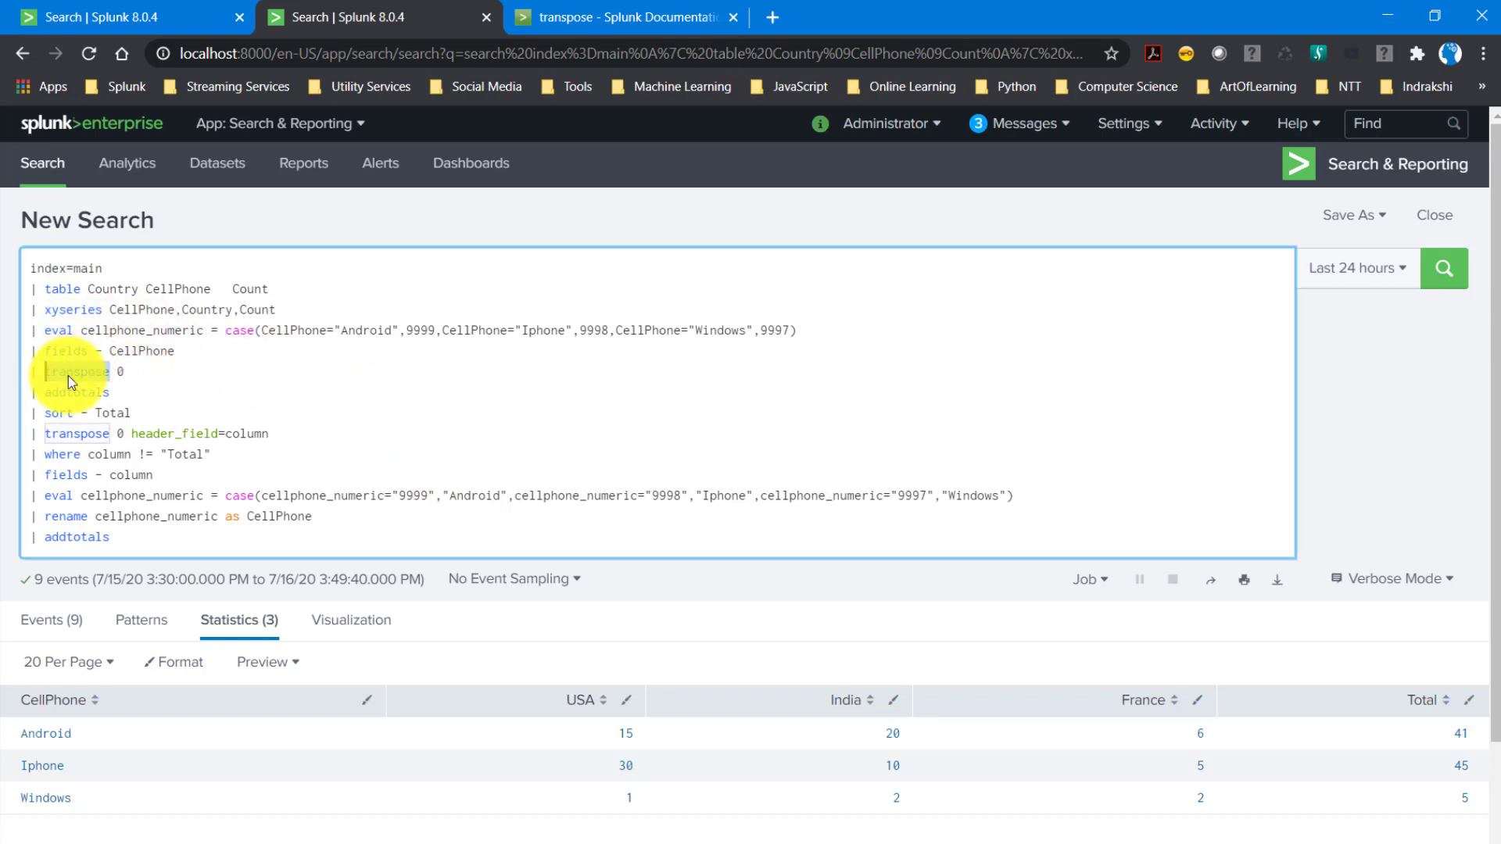